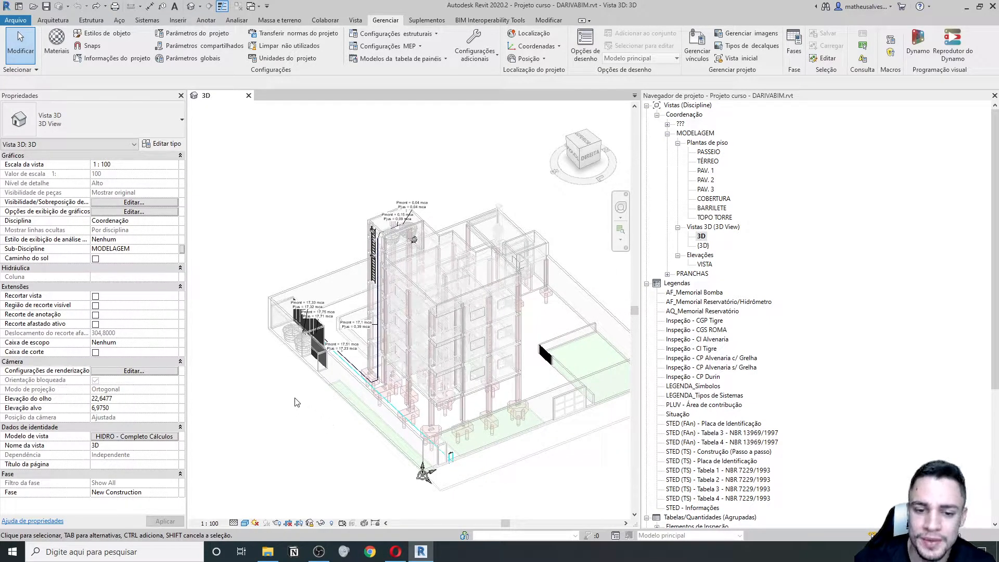
# Examine the water supply piping and its pressure tags around the building in the 3D view
pyautogui.scroll(2, 296, 402)
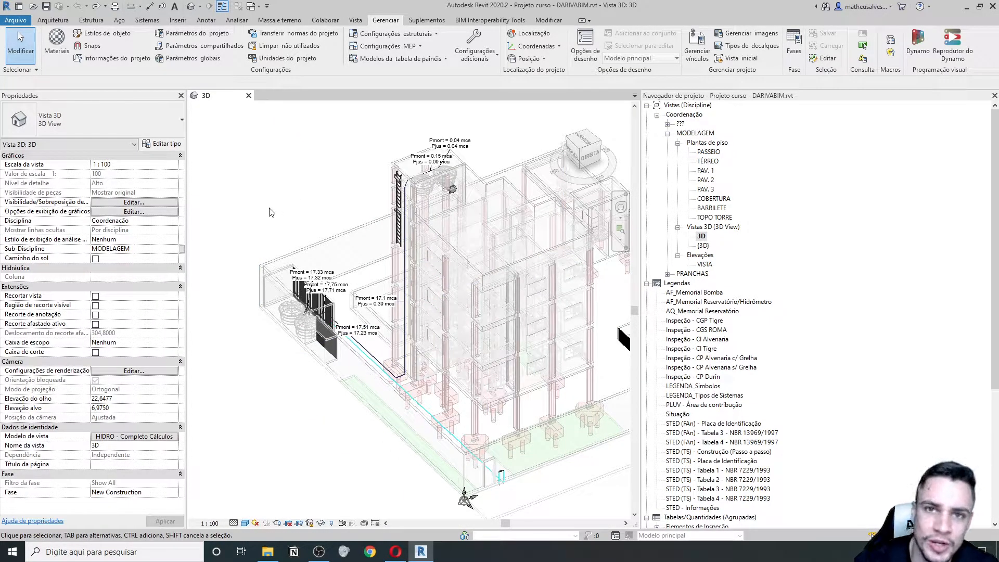
pyautogui.scroll(4, 325, 229)
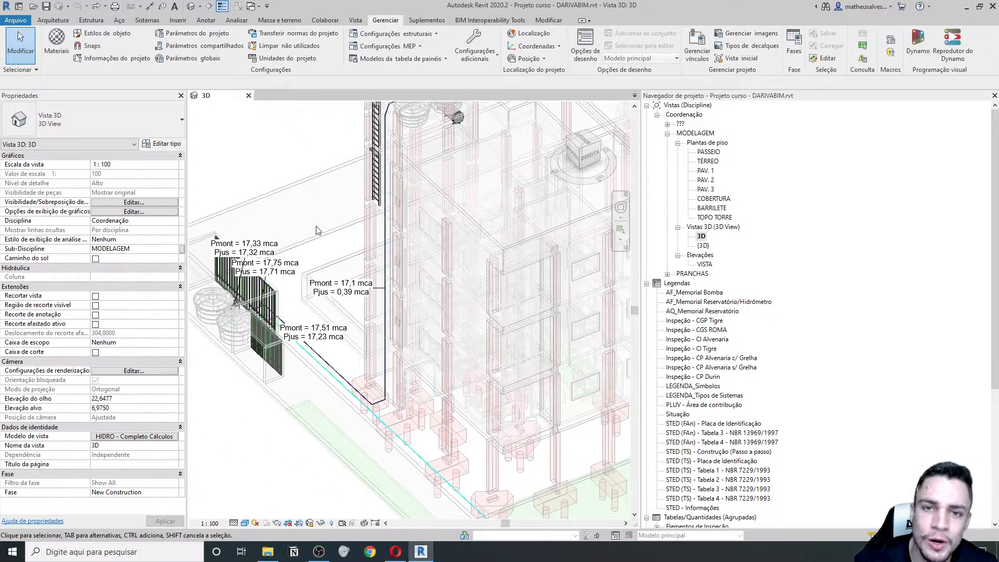
pyautogui.scroll(-3, 322, 232)
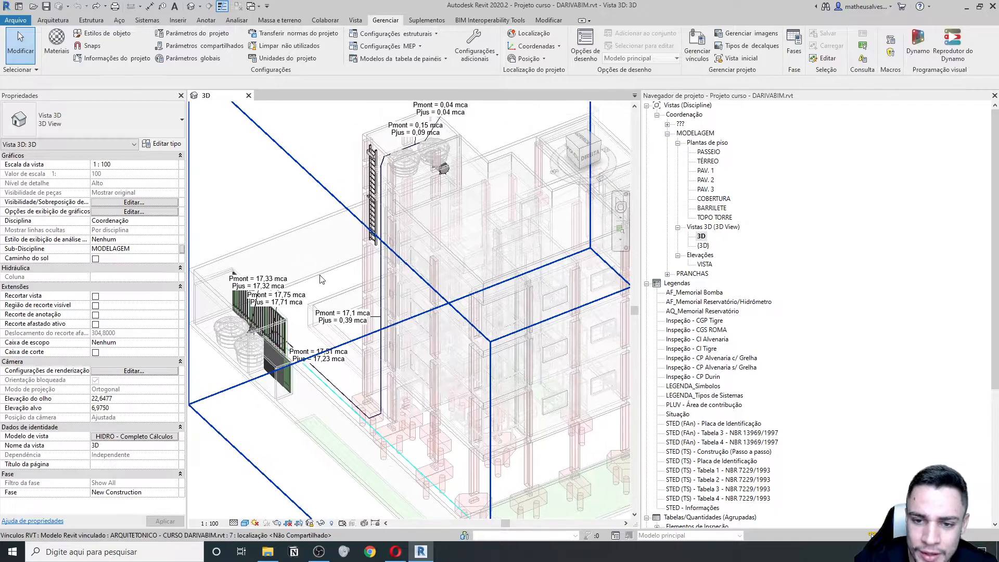
pyautogui.scroll(-2, 278, 231)
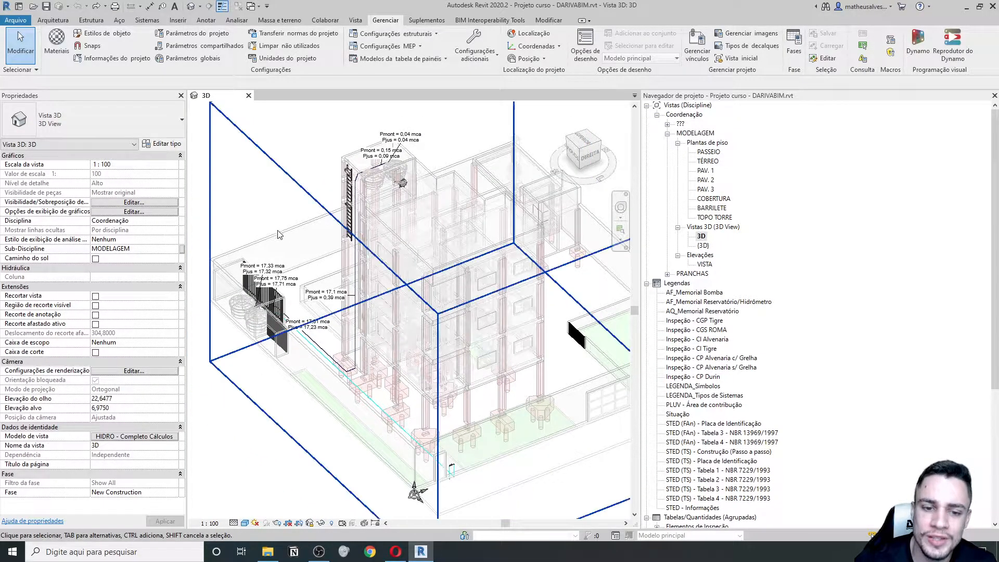
pyautogui.scroll(1, 278, 234)
pyautogui.click(701, 237)
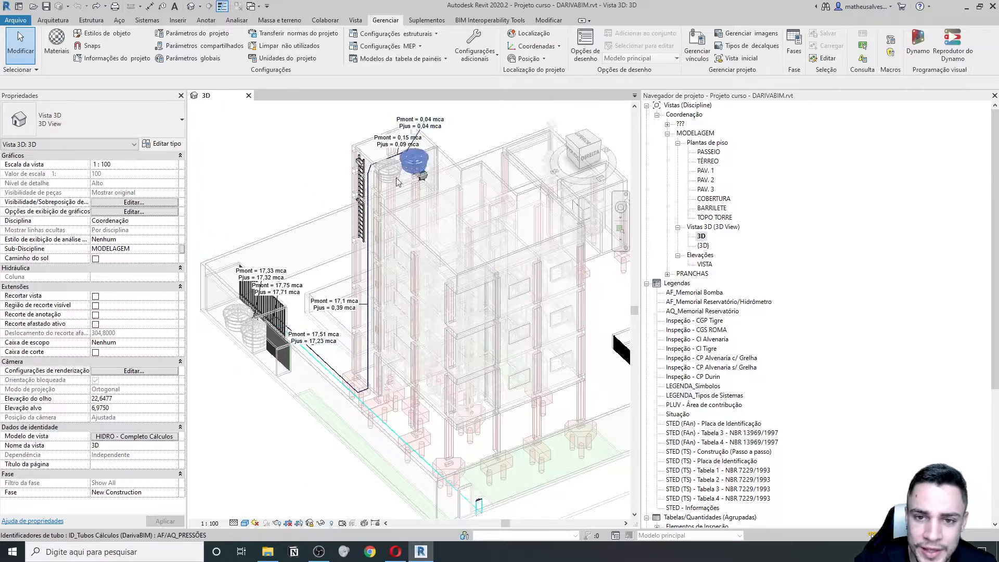
pyautogui.moveTo(285, 300); pyautogui.dragTo(311, 315, button='middle')
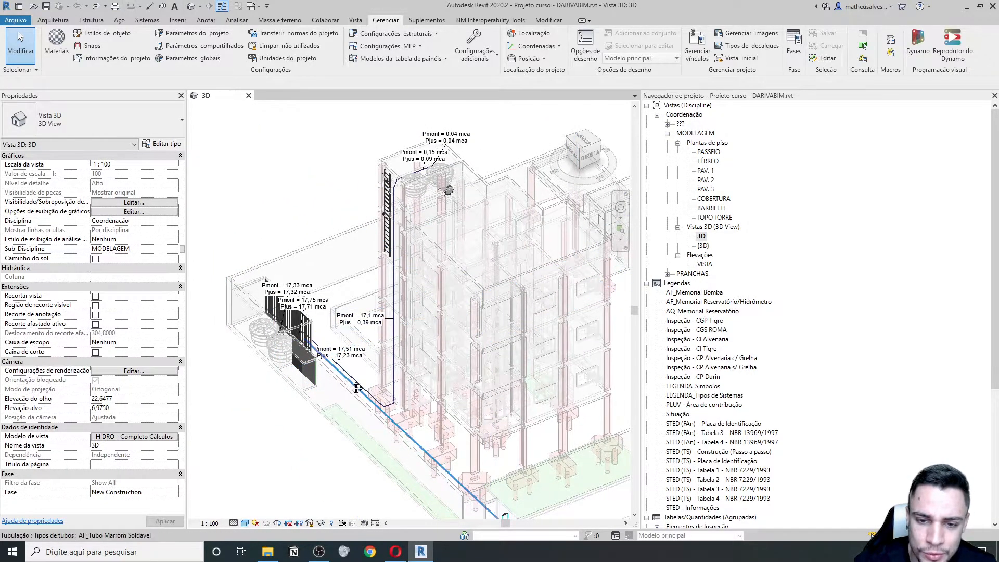
pyautogui.moveTo(344, 379); pyautogui.dragTo(353, 370, button='middle')
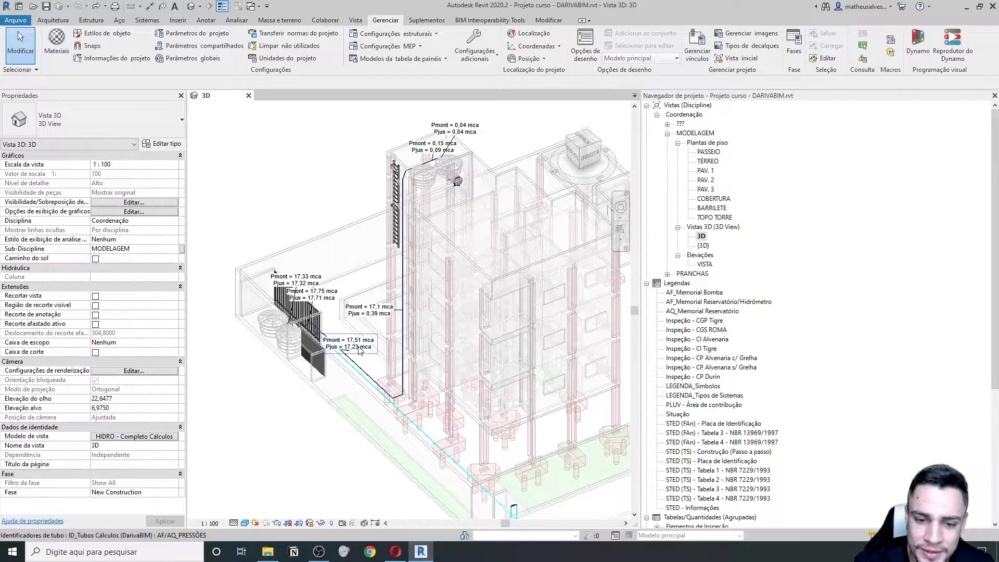
# Delete all AF/AQ_PRESSÕES pipe tags visible in the 3D view
pyautogui.click(359, 348)
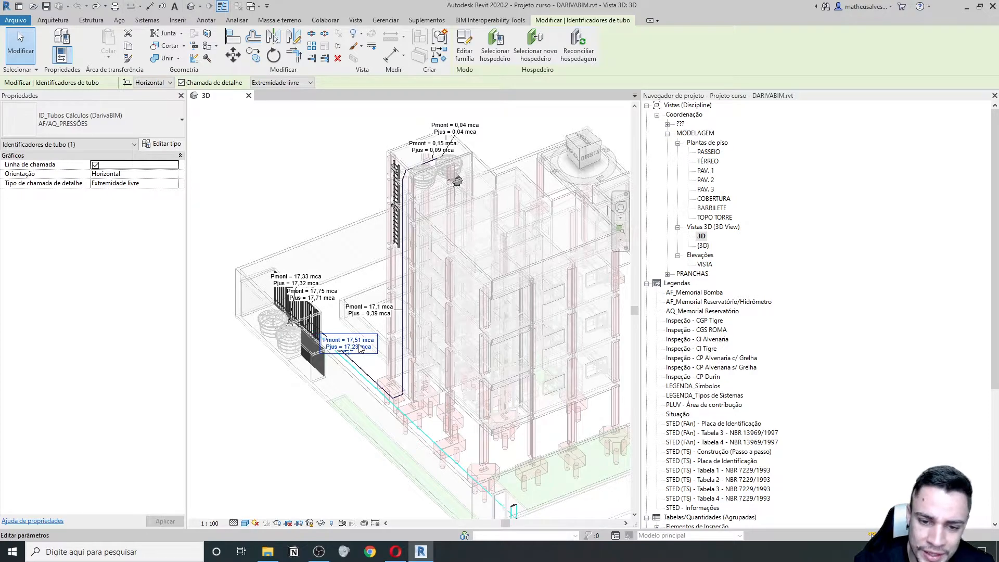
pyautogui.rightClick(360, 347)
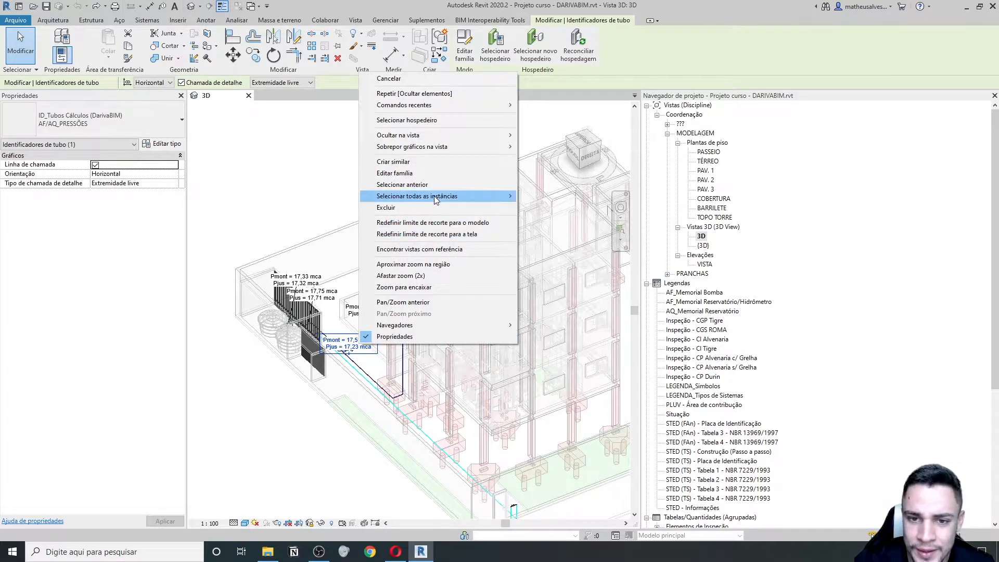
pyautogui.moveTo(436, 201)
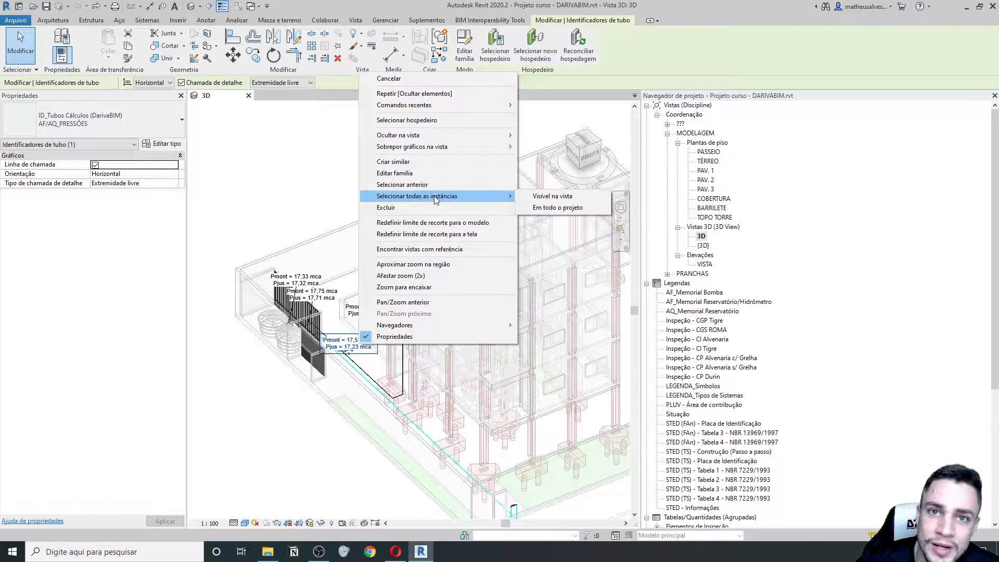
pyautogui.click(544, 200)
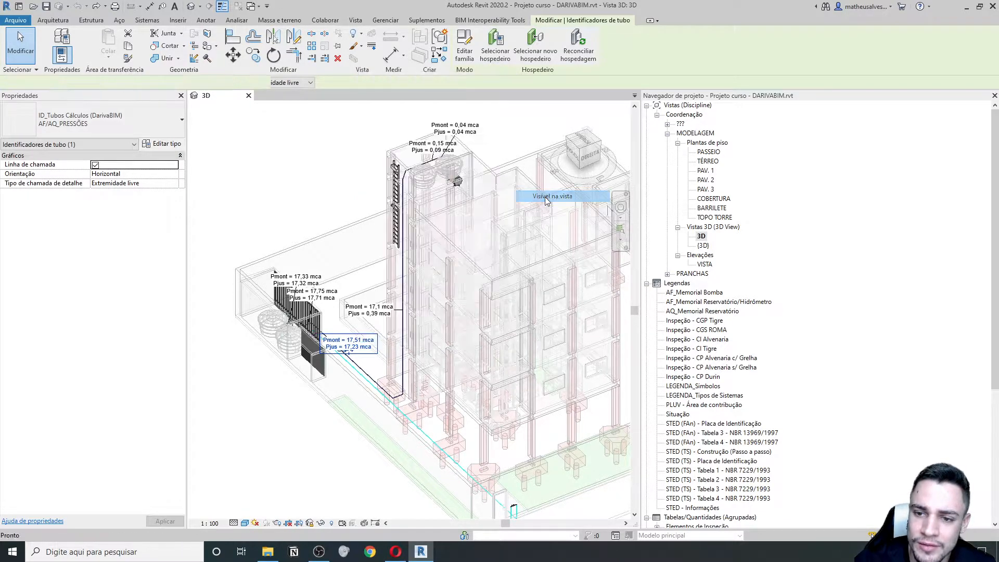
pyautogui.press('Delete')
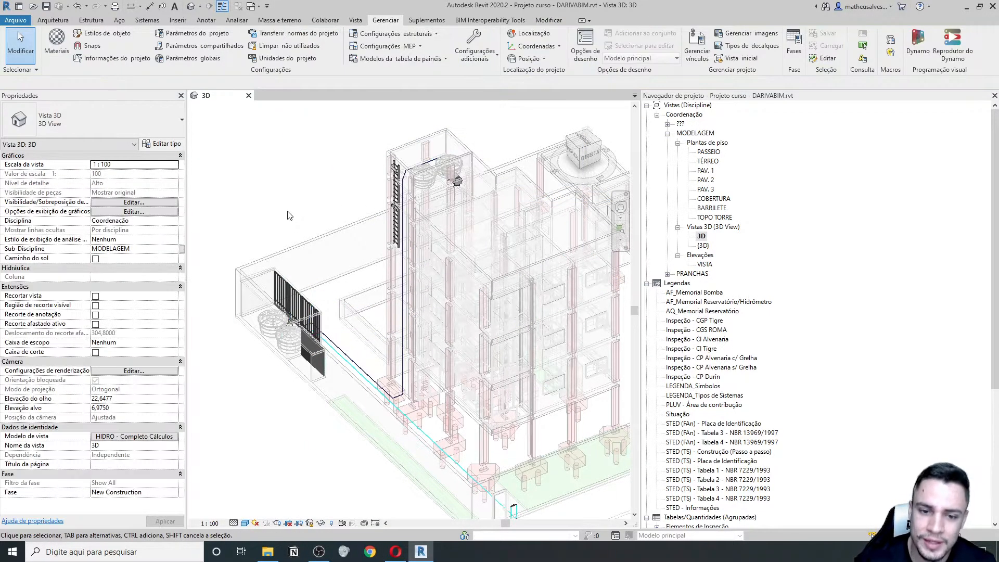
# Examine the dark gates beside the ground-level water tanks and the nearby supply pipes
pyautogui.moveTo(271, 382); pyautogui.dragTo(334, 263, button='middle')
pyautogui.moveTo(329, 303); pyautogui.dragTo(343, 337, button='middle')
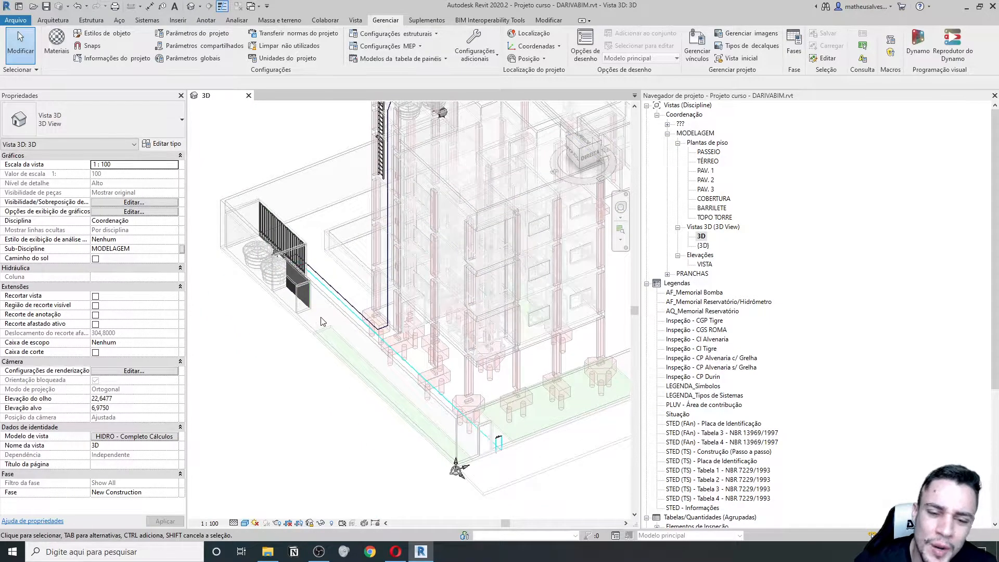
pyautogui.scroll(6, 277, 271)
pyautogui.scroll(-4, 369, 280)
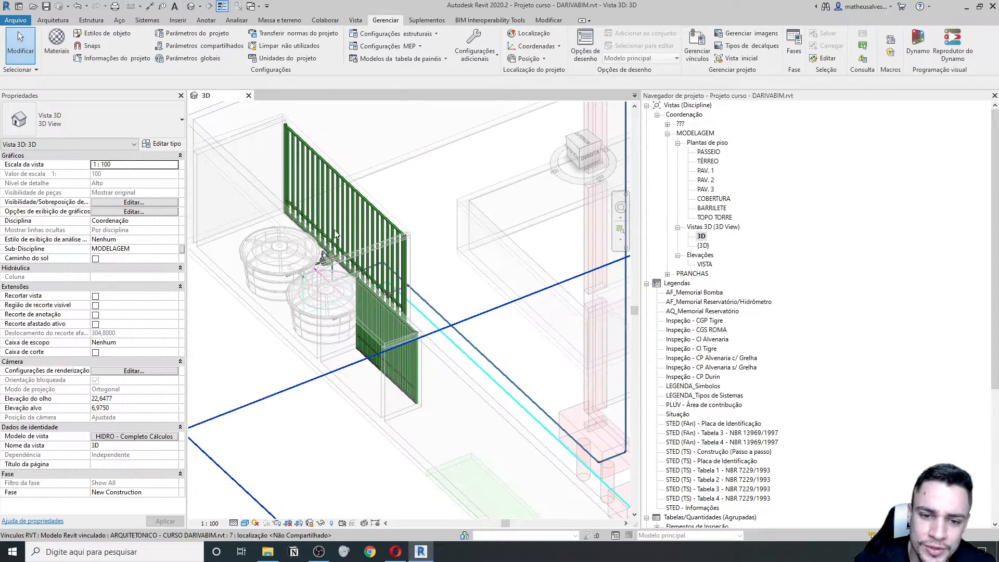
pyautogui.moveTo(407, 404); pyautogui.dragTo(373, 358, button='middle')
pyautogui.scroll(2, 488, 393)
pyautogui.scroll(-3, 446, 386)
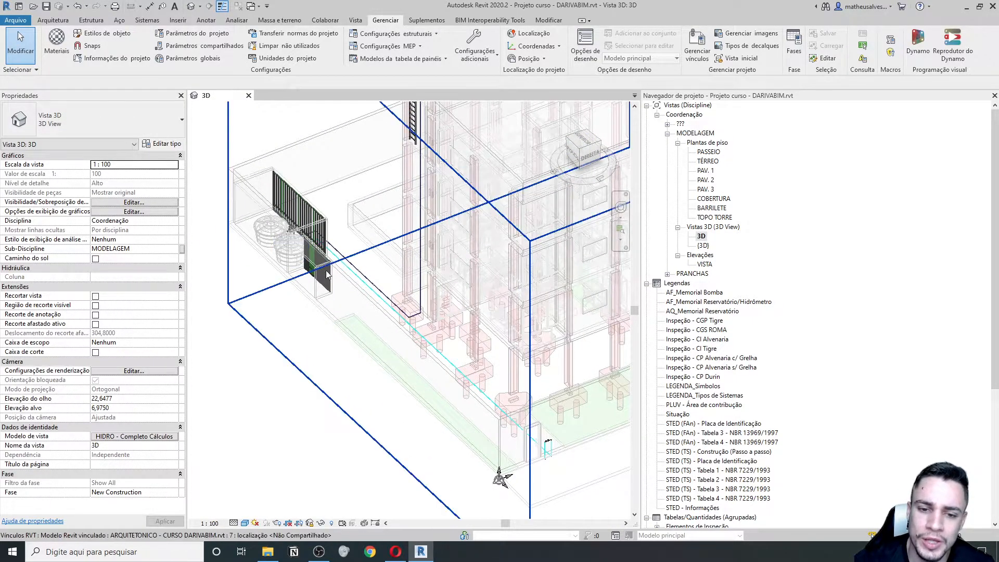
pyautogui.scroll(-2, 312, 252)
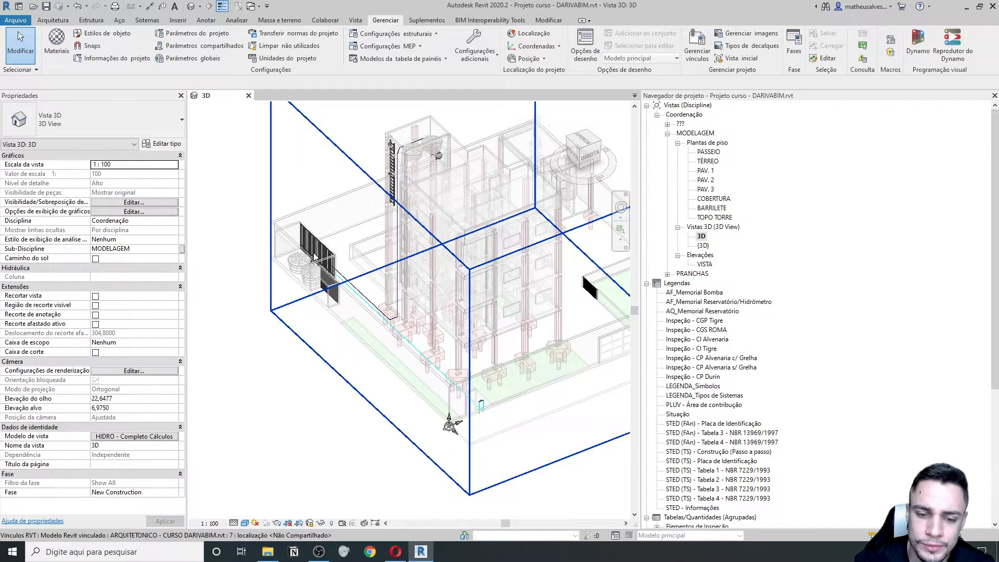
pyautogui.scroll(5, 330, 256)
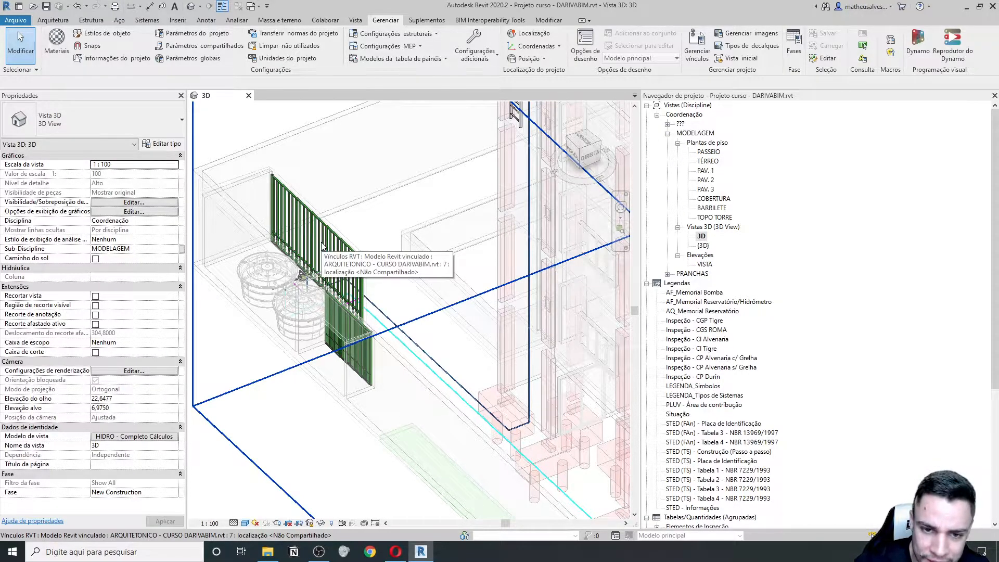
# Check the category of the gate beside the ground-level water tanks in the linked architectural model
pyautogui.click(322, 246)
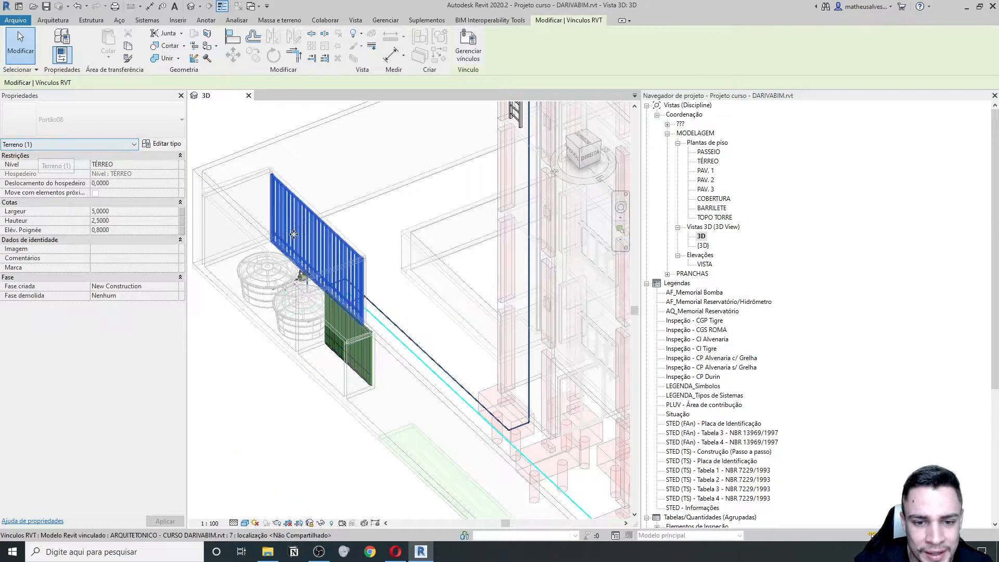
pyautogui.scroll(-4, 401, 420)
pyautogui.scroll(6, 406, 367)
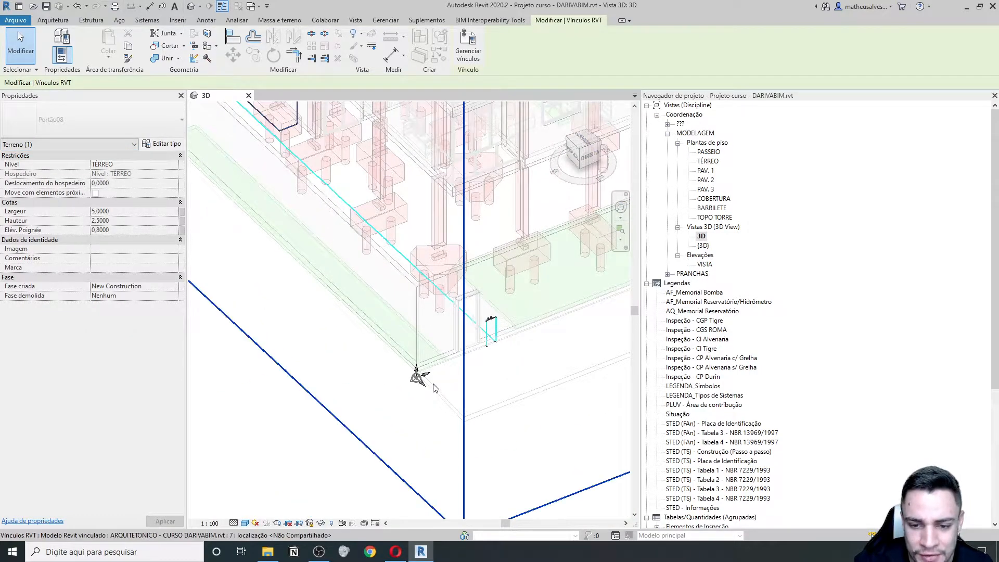
pyautogui.click(406, 393)
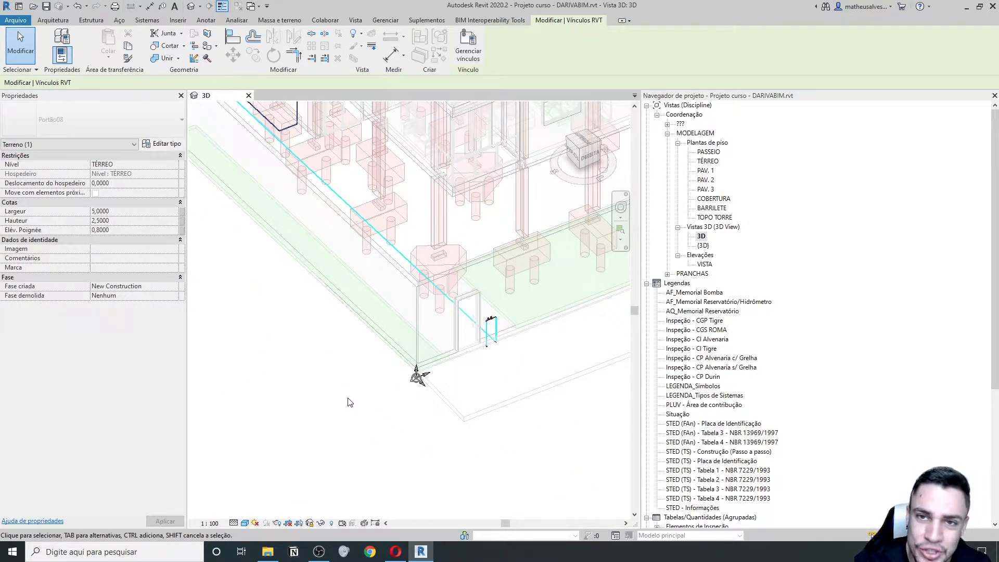
pyautogui.scroll(-3, 353, 363)
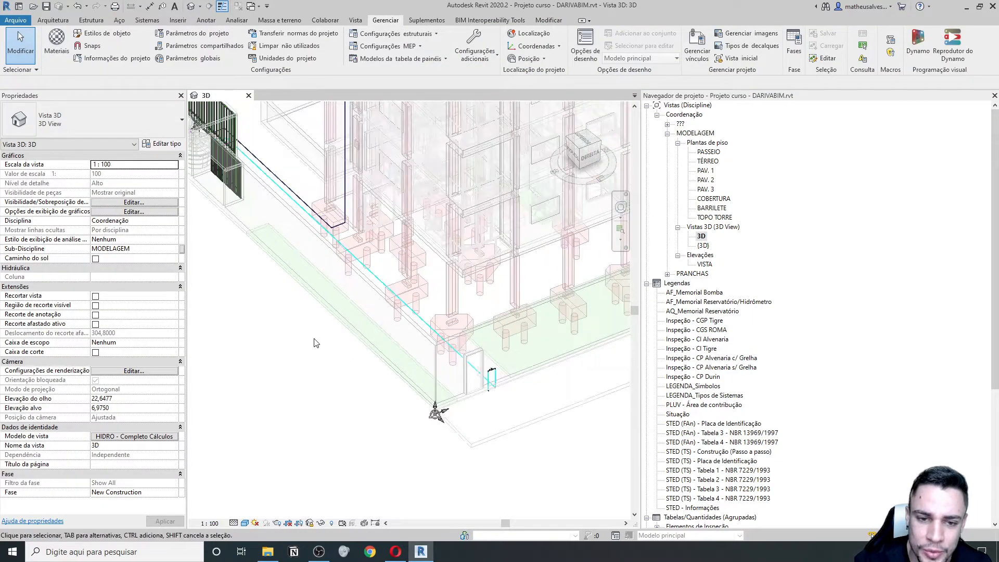
pyautogui.scroll(-2, 316, 362)
pyautogui.moveTo(307, 357); pyautogui.dragTo(303, 379, button='middle')
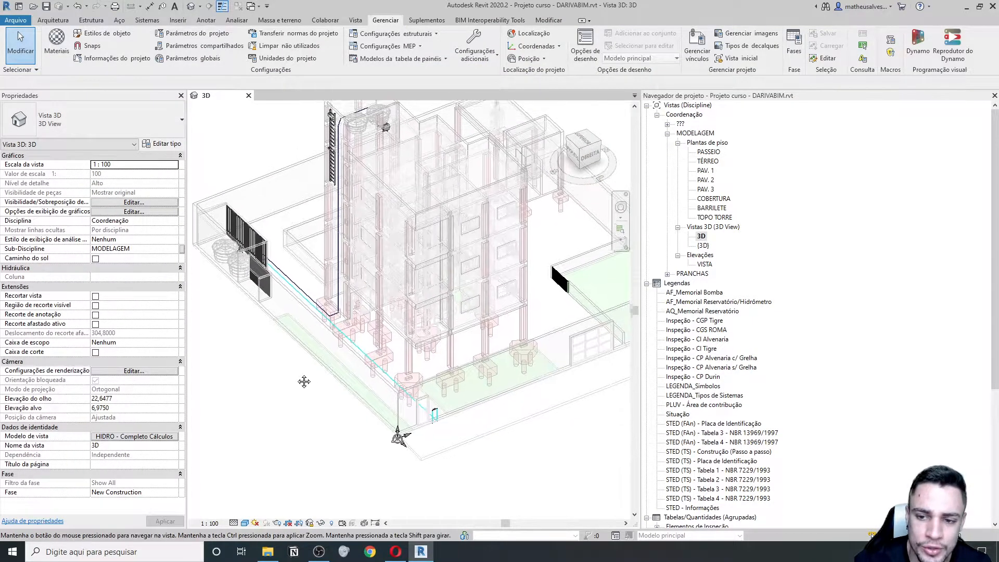
# Hide the Terreno model category of the ARQUITETONICO - CURSO DARIVABIM.rvt link in the HIDRO - Completo Cálculos view template
pyautogui.click(124, 440)
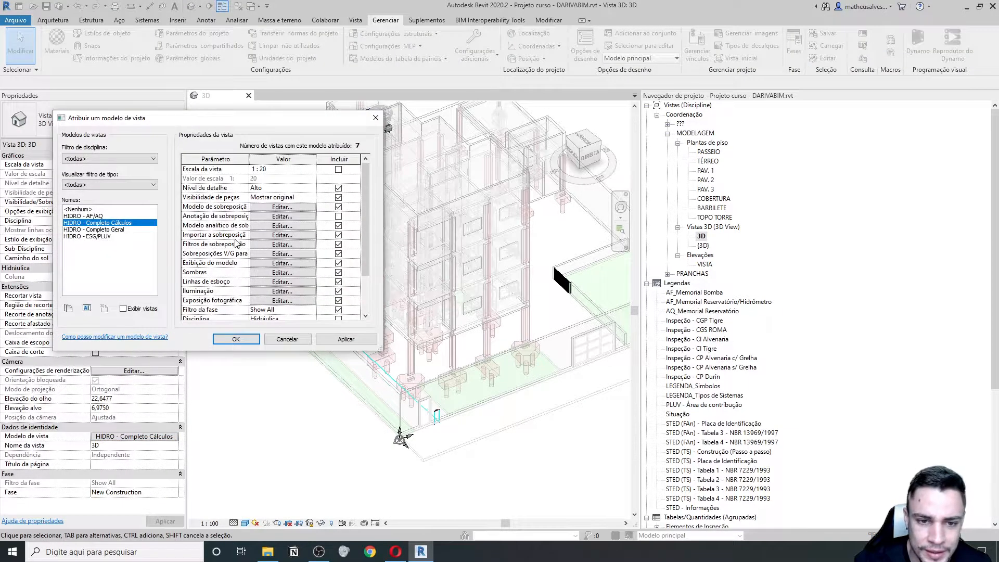
pyautogui.click(281, 226)
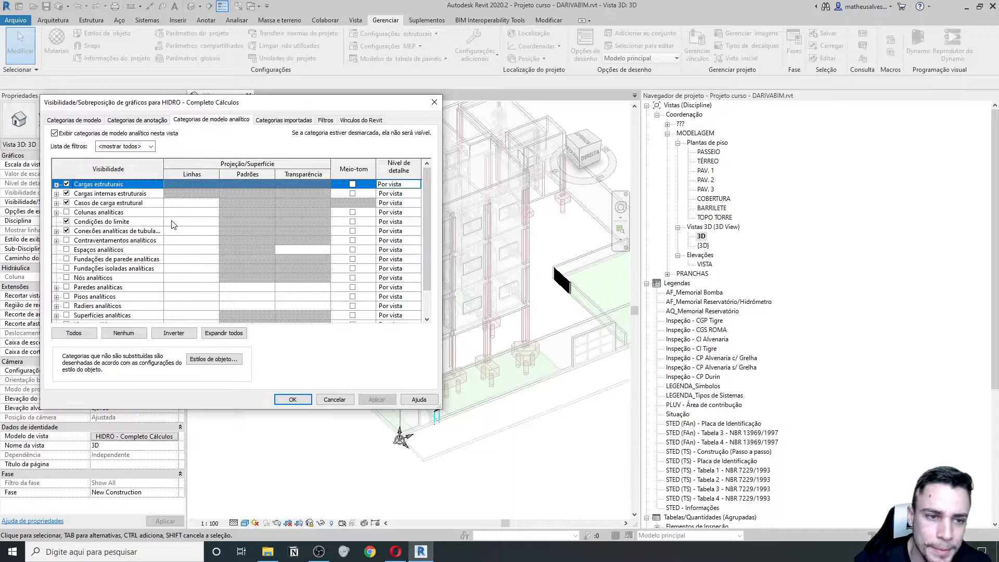
pyautogui.click(357, 120)
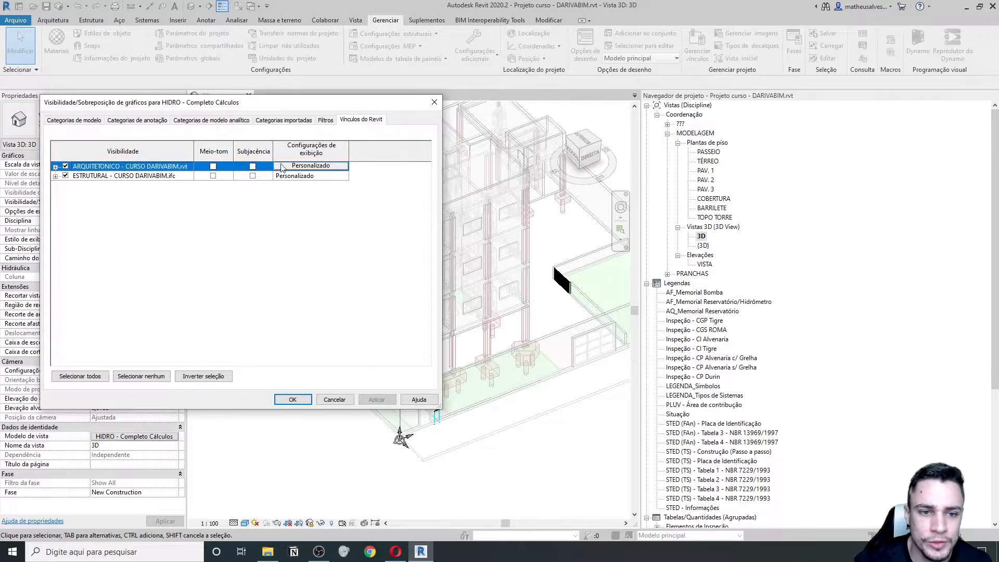
pyautogui.click(321, 169)
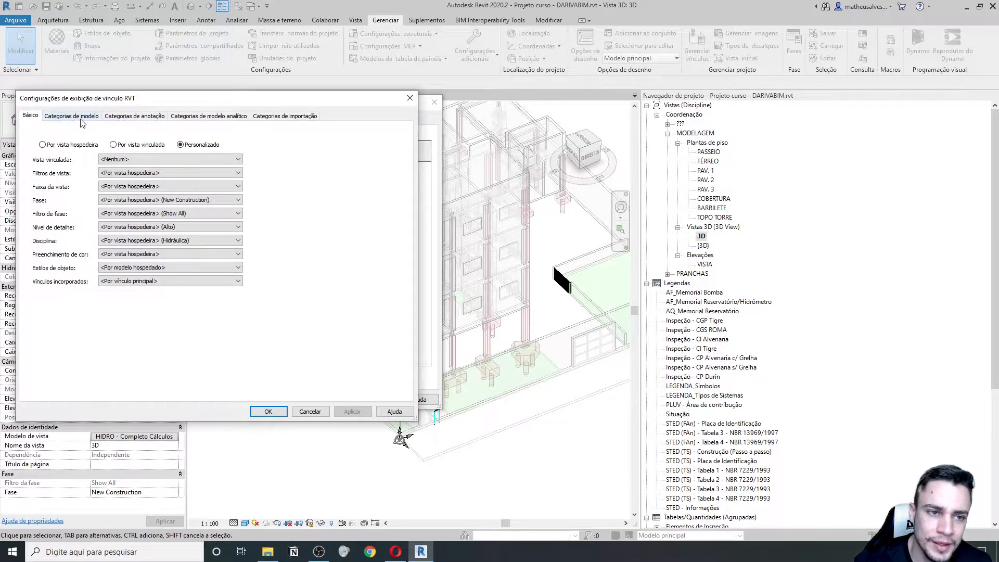
pyautogui.click(78, 116)
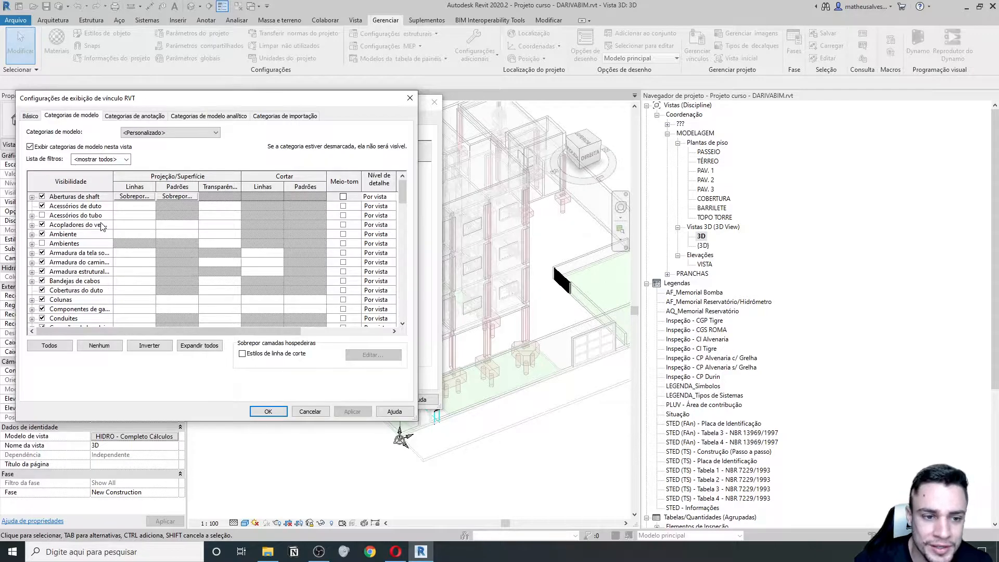
pyautogui.scroll(-10, 102, 226)
pyautogui.scroll(-6, 95, 229)
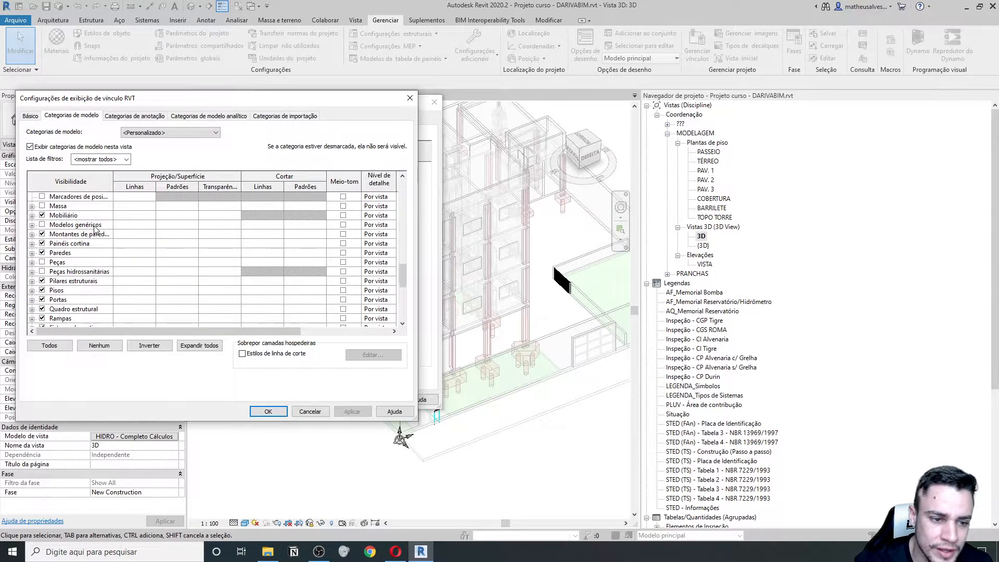
pyautogui.scroll(-5, 95, 229)
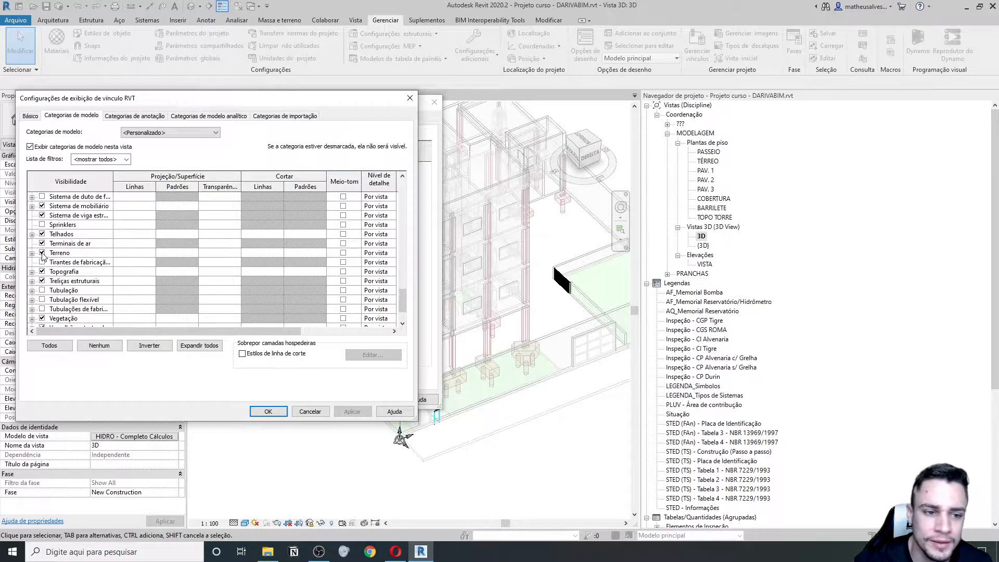
pyautogui.click(42, 253)
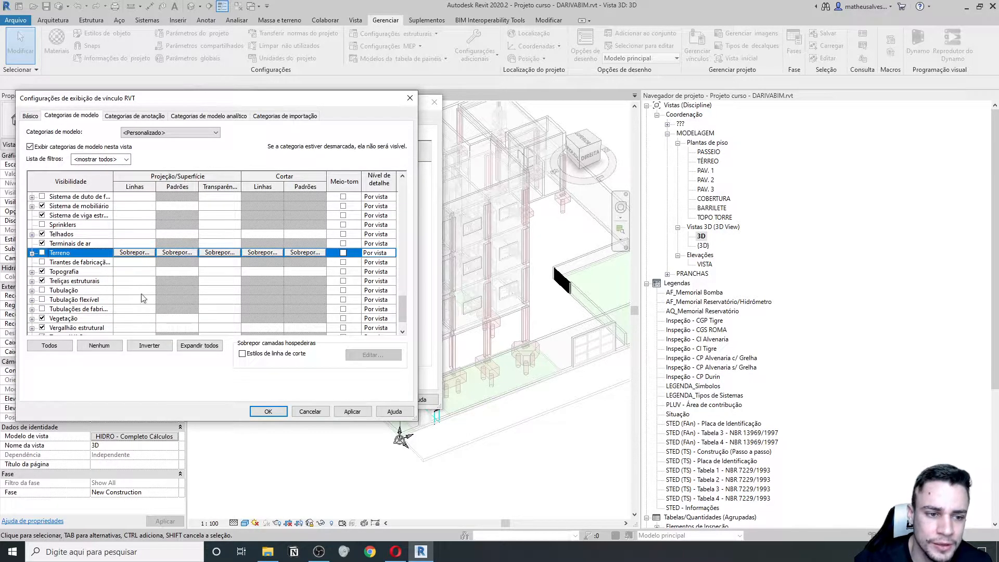
pyautogui.click(268, 411)
pyautogui.click(294, 399)
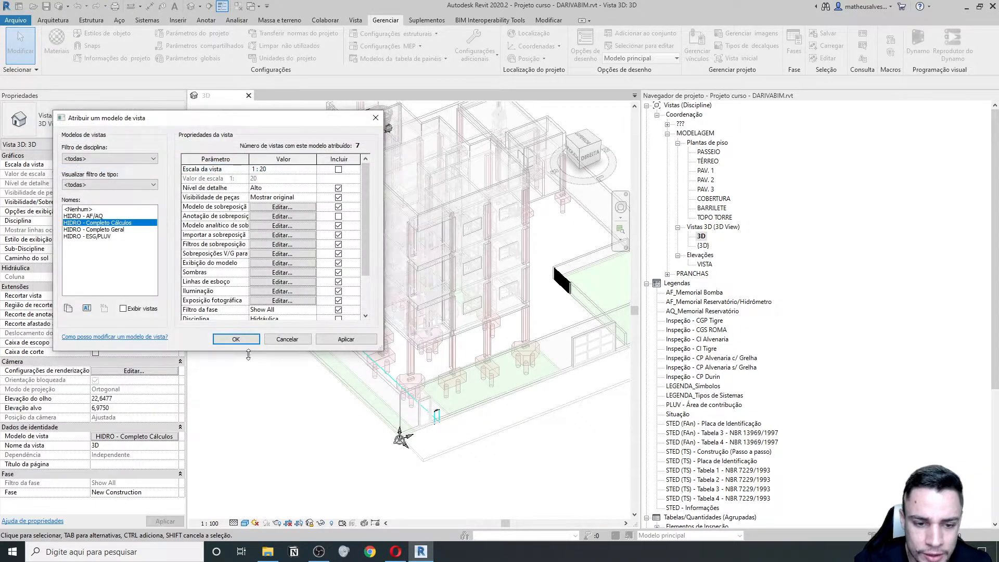
pyautogui.click(248, 340)
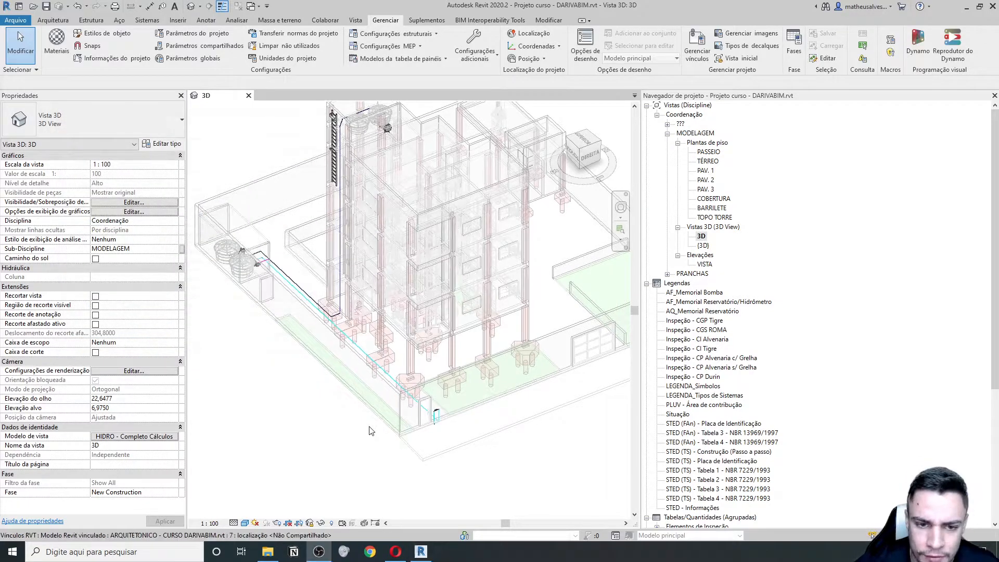
pyautogui.scroll(5, 312, 353)
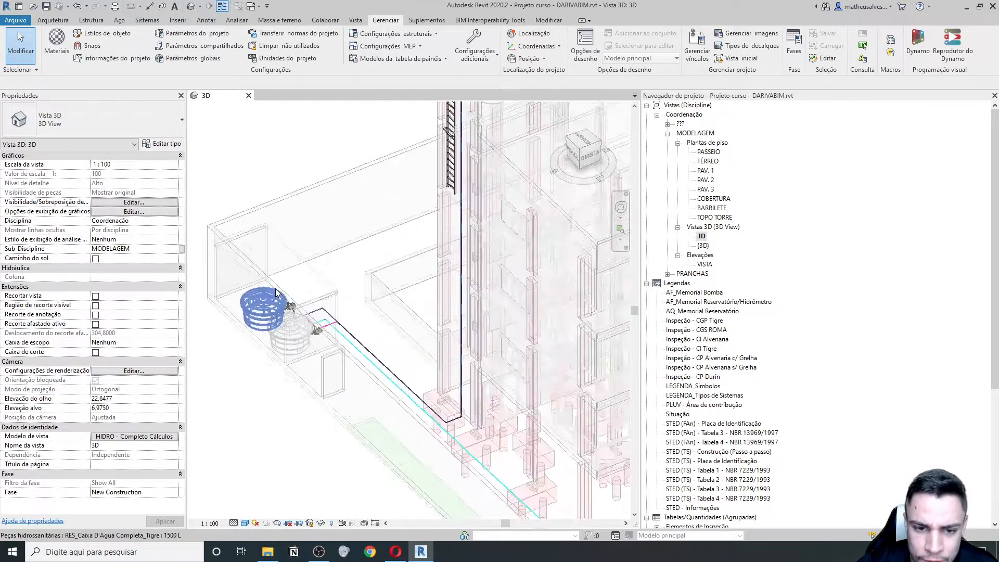
pyautogui.scroll(-5, 282, 292)
pyautogui.scroll(6, 420, 426)
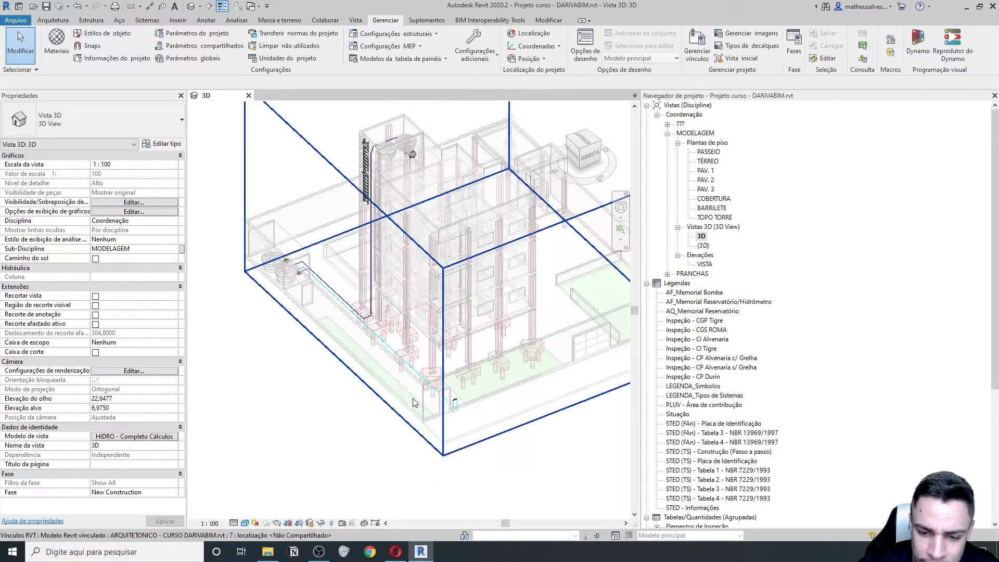
pyautogui.scroll(-4, 420, 427)
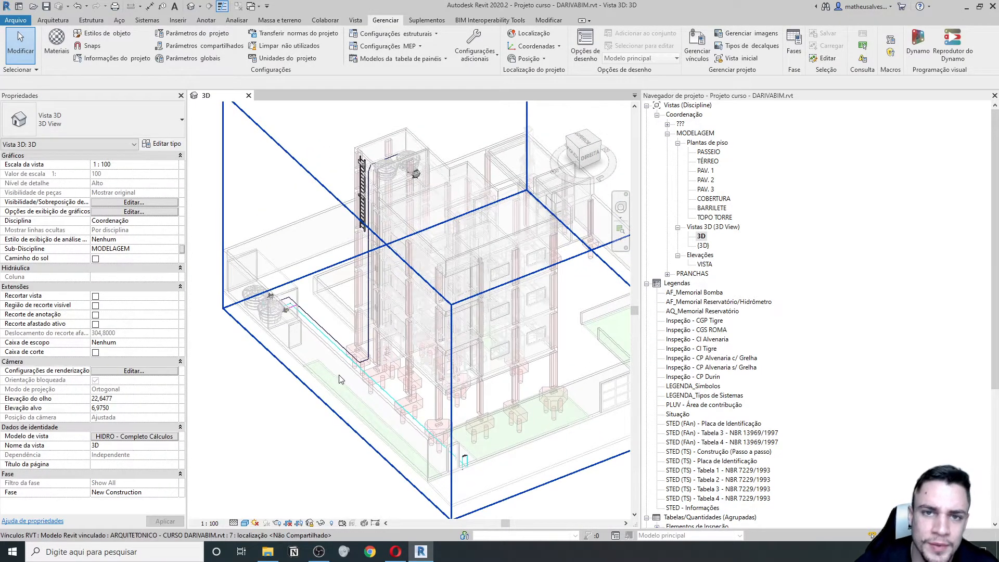
# Open the PAV. 2 floor plan from the MODELAGEM views
pyautogui.moveTo(326, 362); pyautogui.dragTo(366, 383, button='middle')
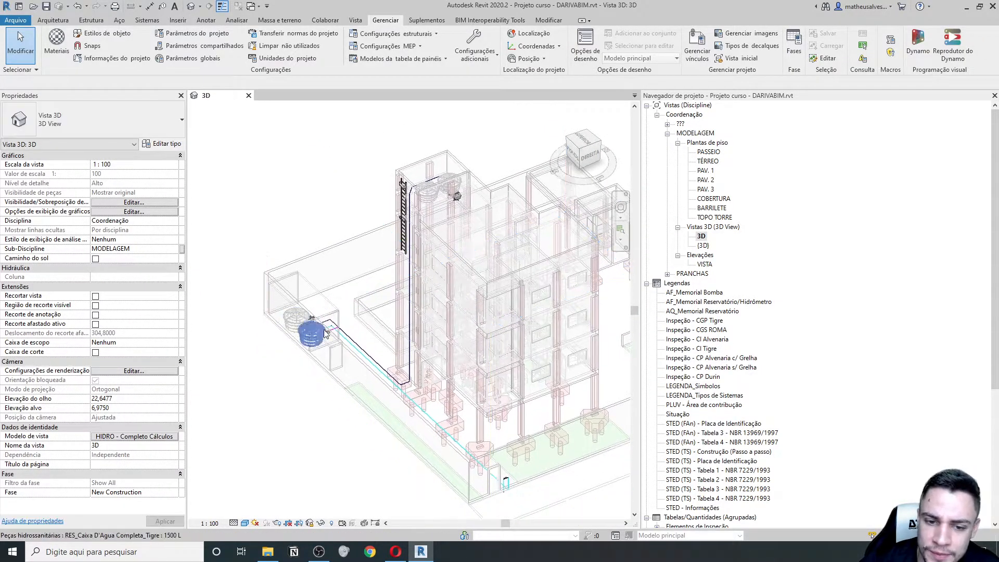
pyautogui.moveTo(531, 363); pyautogui.dragTo(456, 366, button='middle')
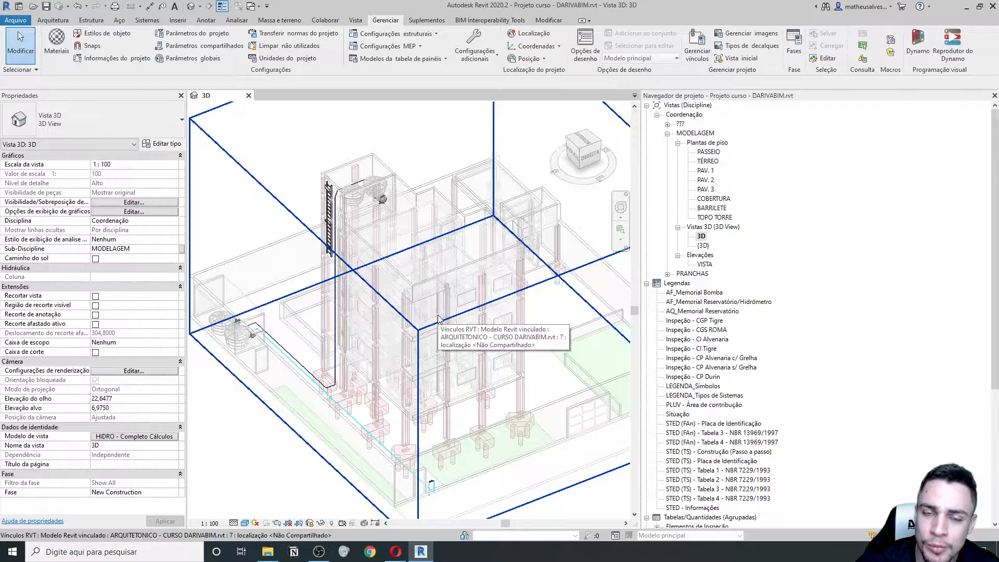
pyautogui.click(706, 180)
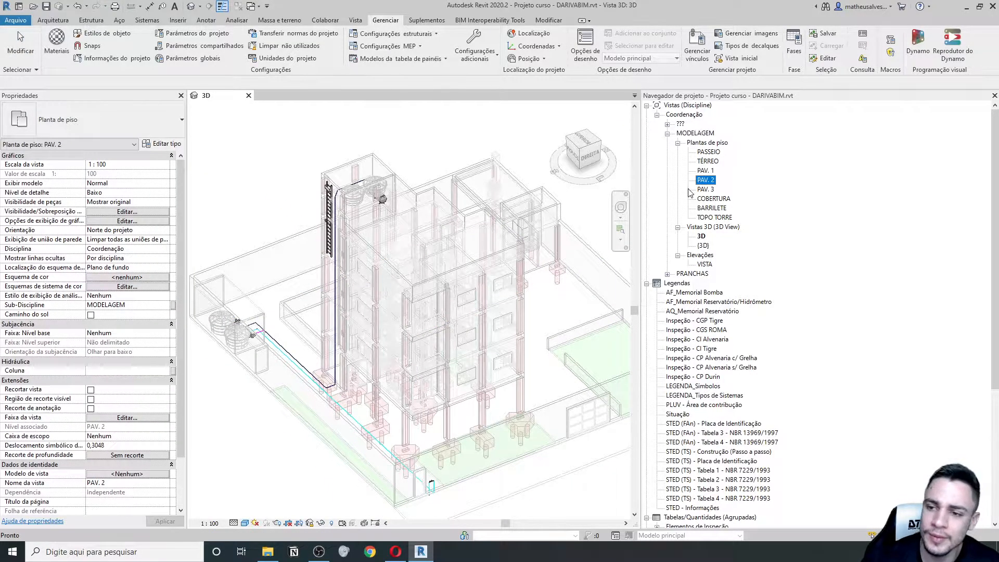
pyautogui.click(705, 189)
pyautogui.click(706, 180)
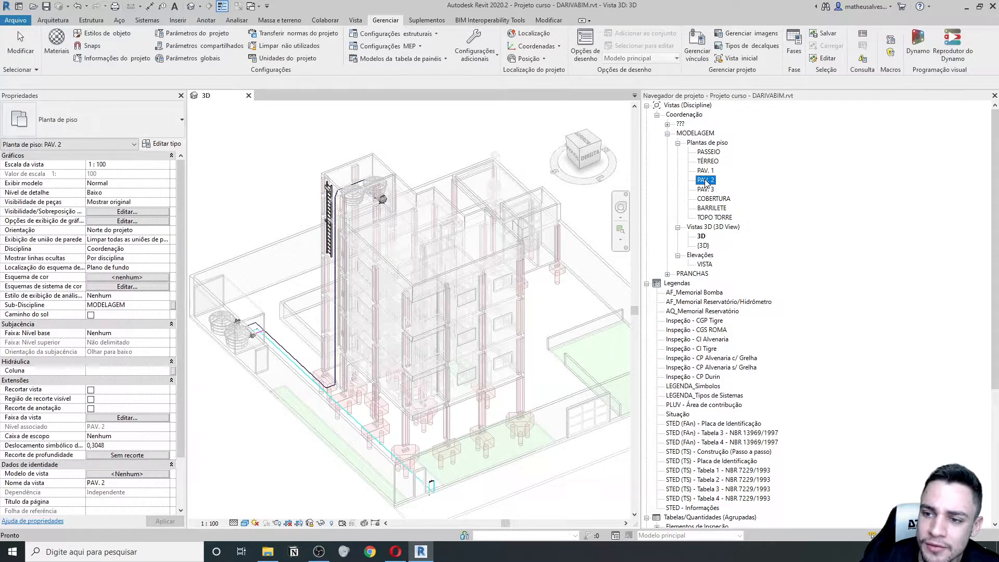
pyautogui.doubleClick(707, 182)
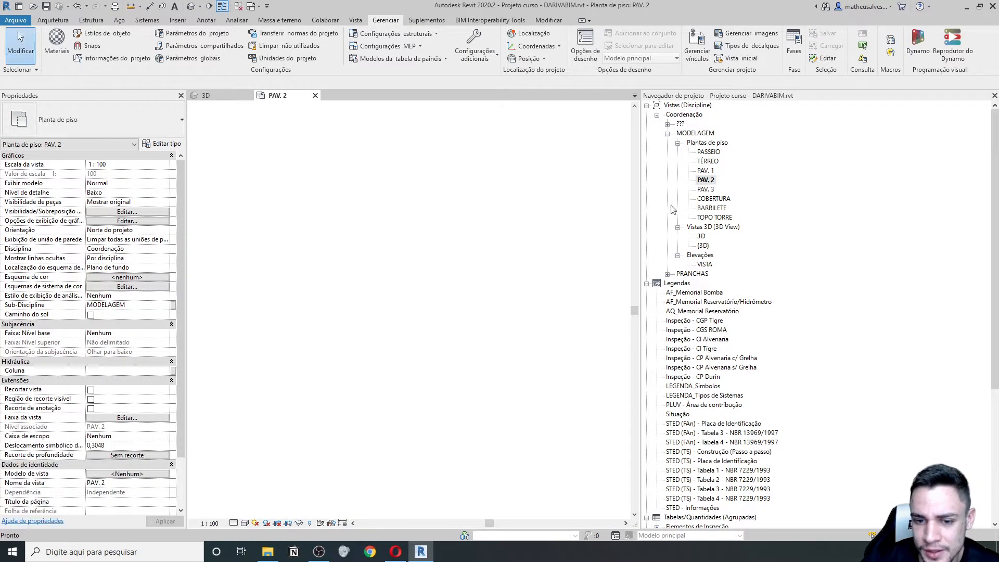
pyautogui.scroll(5, 421, 349)
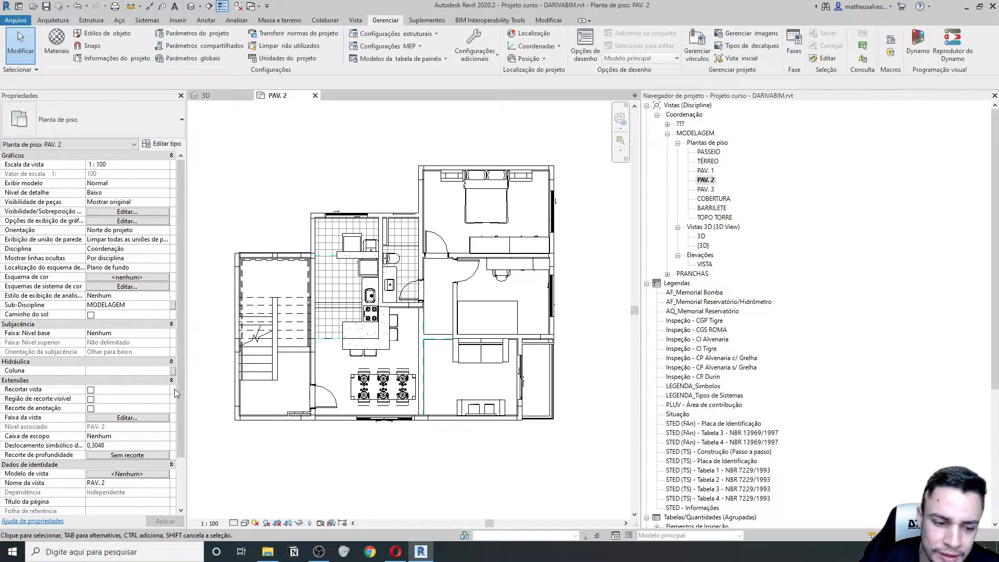
# Assign the HIDRO - Completo Cálculos view template to the PAV. 2 floor plan
pyautogui.scroll(-2, 128, 371)
pyautogui.click(121, 419)
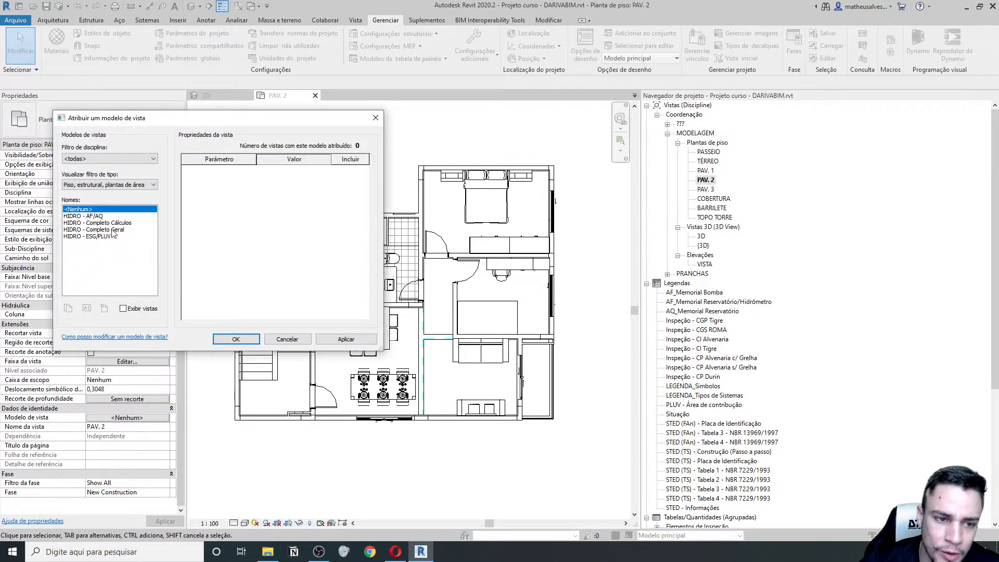
pyautogui.click(118, 222)
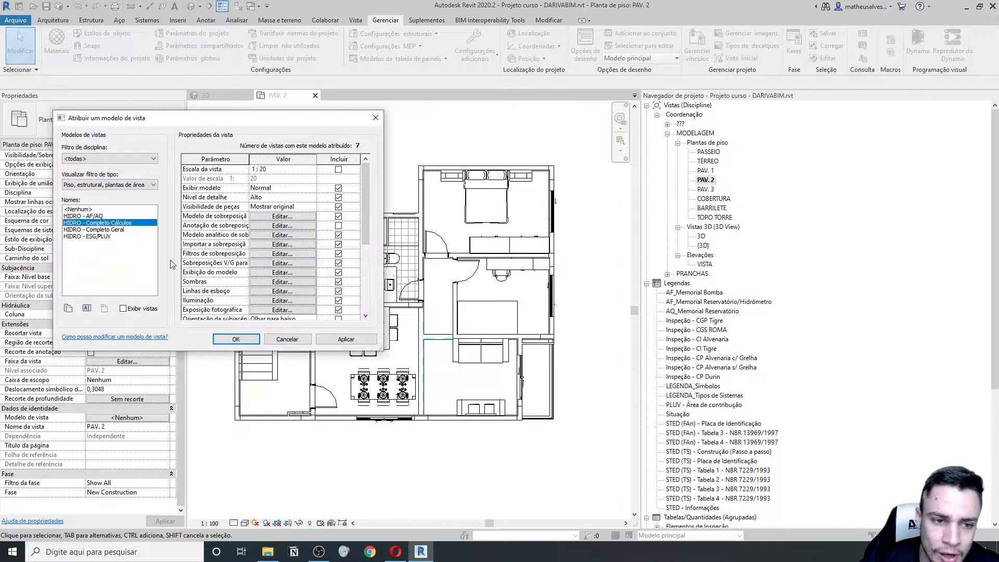
pyautogui.click(237, 339)
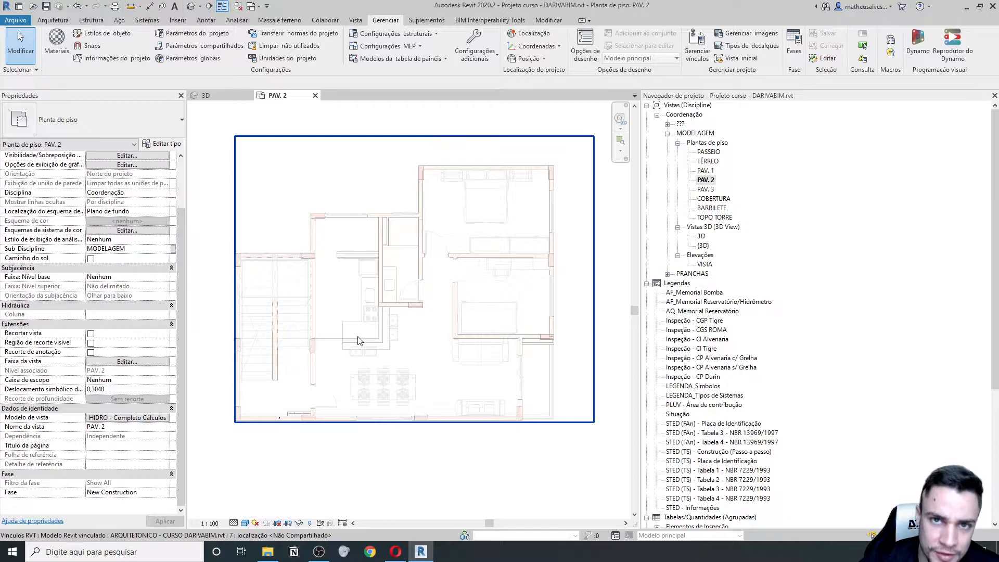
pyautogui.moveTo(426, 329); pyautogui.dragTo(382, 343, button='middle')
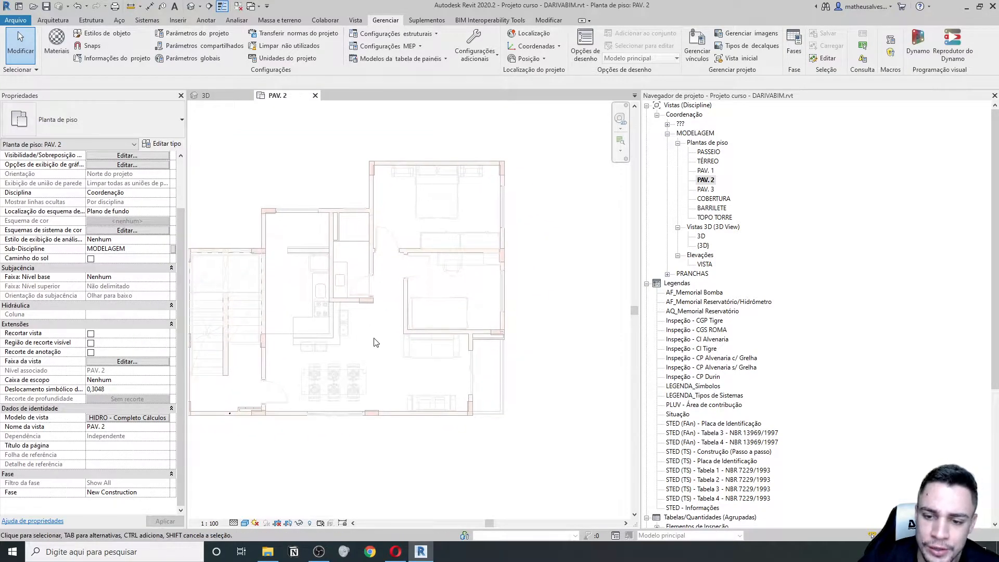
pyautogui.scroll(-2, 376, 346)
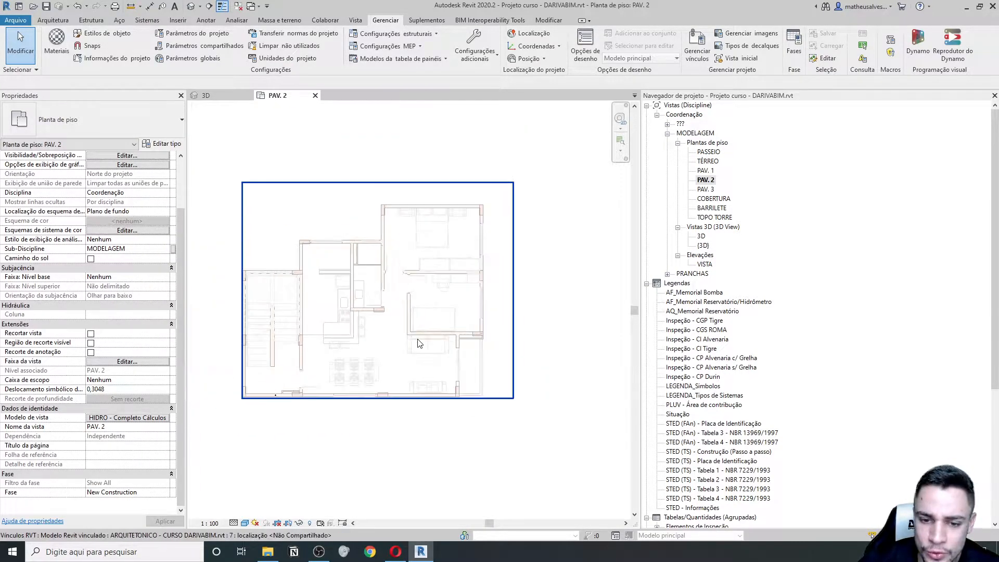
pyautogui.scroll(2, 332, 289)
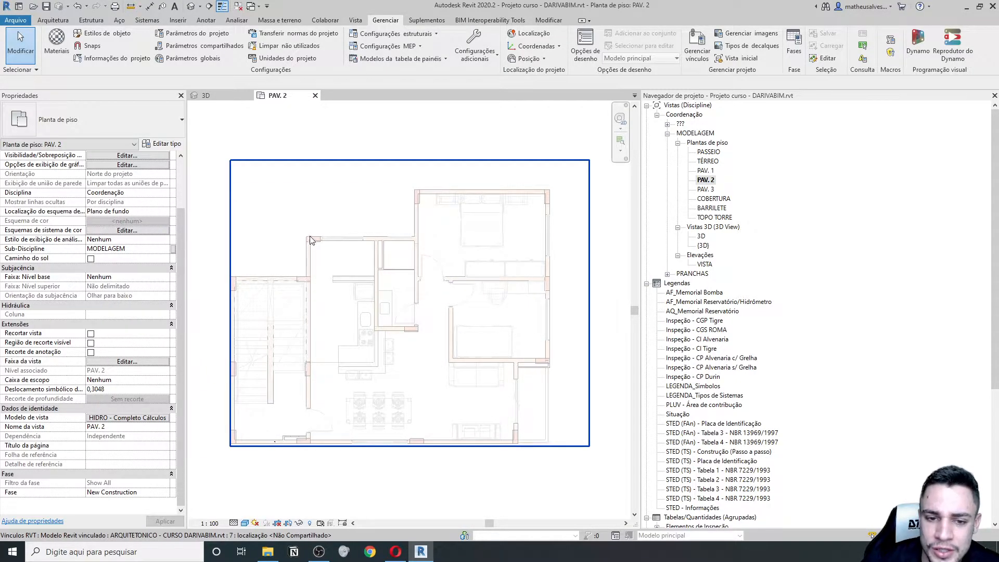
# Show the Quadro estrutural model category of the ESTRUTURAL - CURSO DARIVABIM.ifc link in the HIDRO - Completo Cálculos view template
pyautogui.click(127, 417)
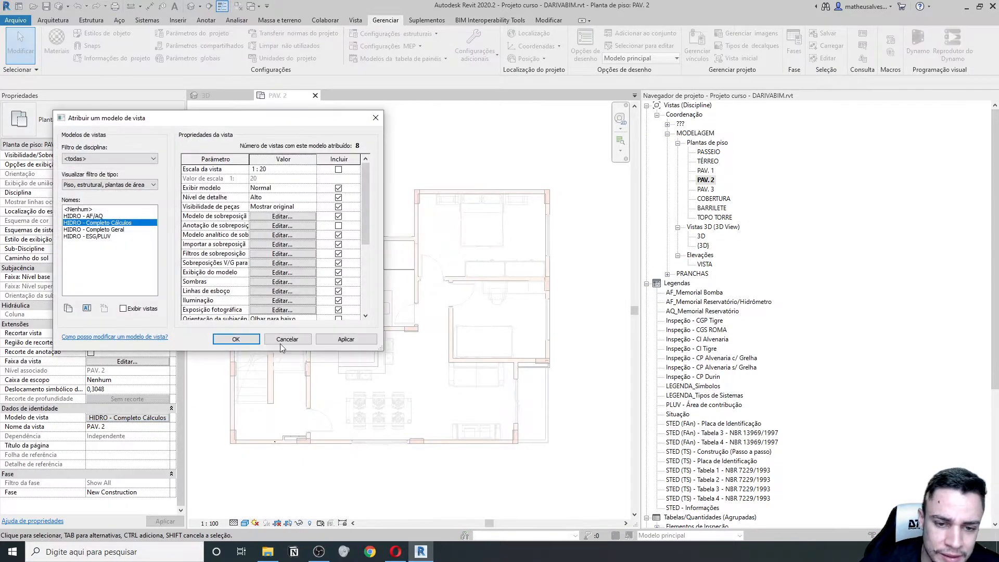
pyautogui.click(282, 237)
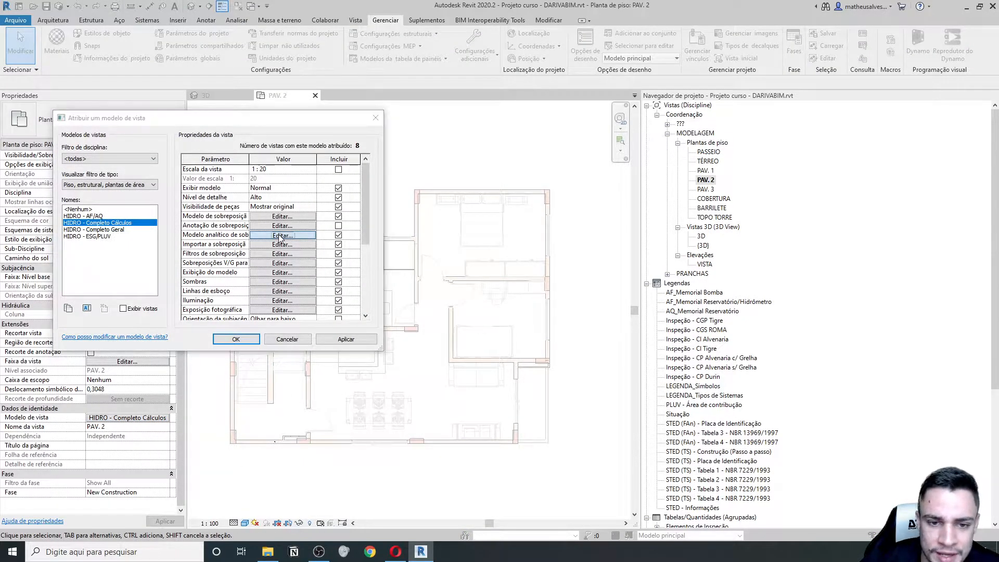
pyautogui.click(353, 120)
pyautogui.click(142, 176)
pyautogui.click(318, 176)
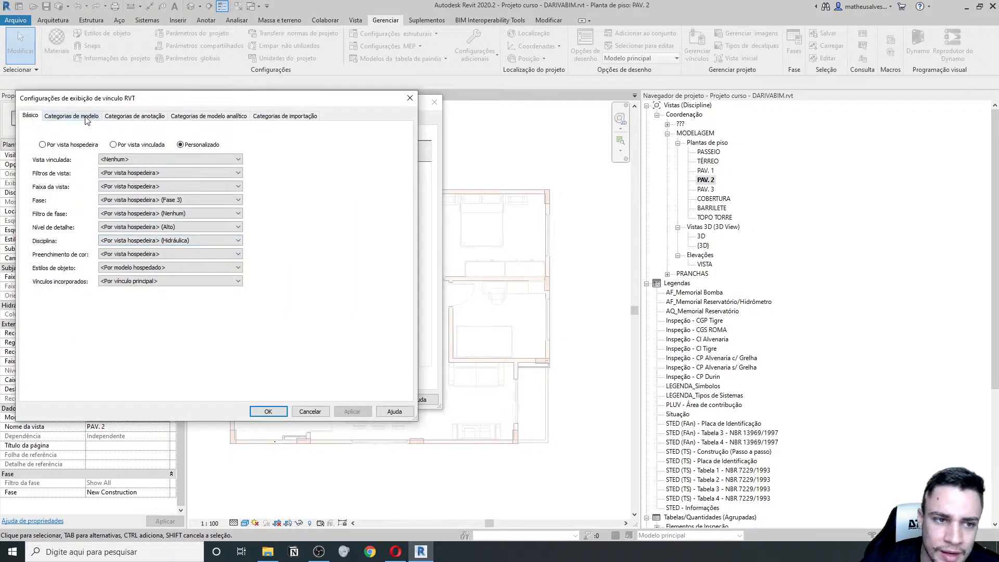
pyautogui.click(83, 116)
pyautogui.scroll(-10, 100, 254)
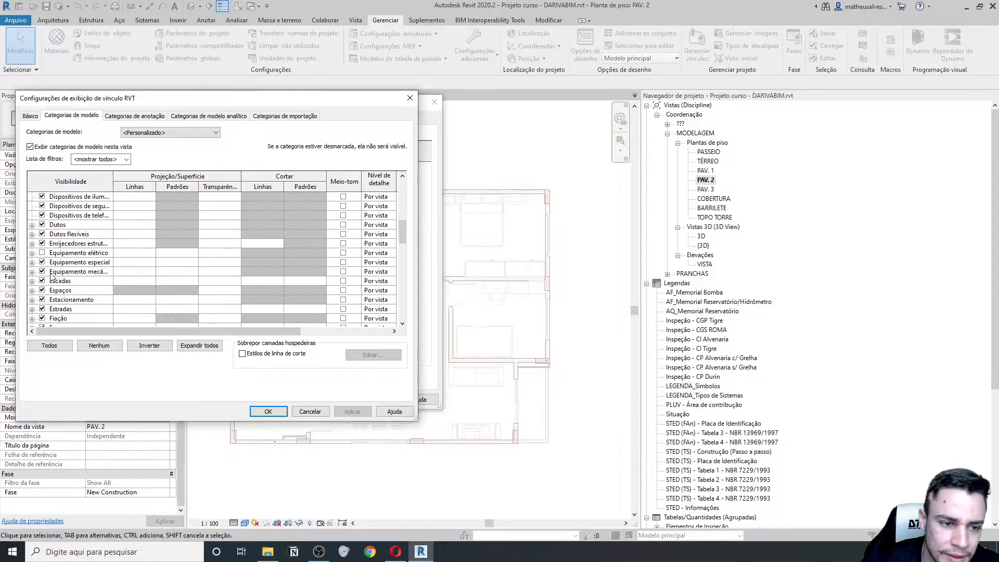
pyautogui.scroll(-1, 73, 272)
pyautogui.scroll(-2, 69, 273)
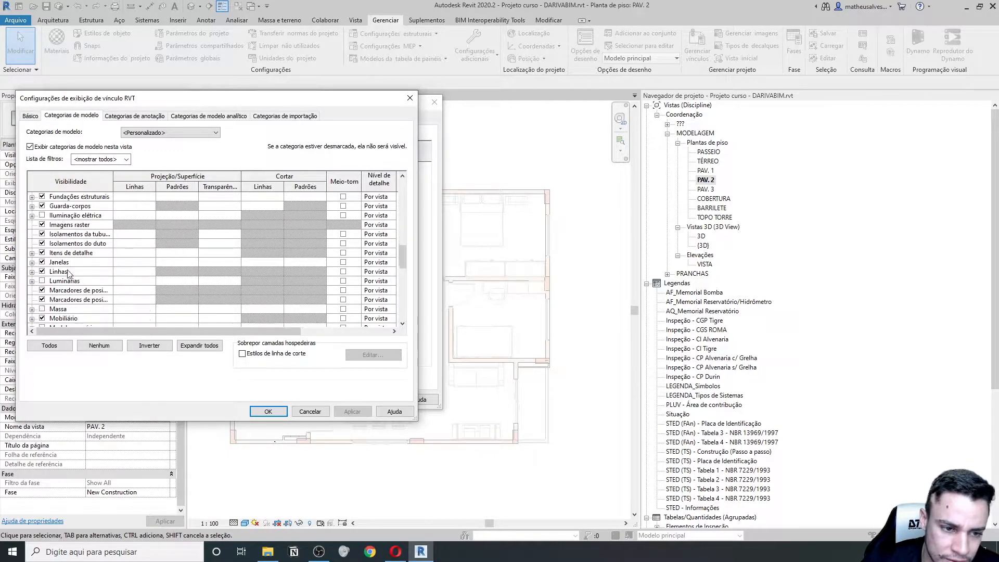
pyautogui.scroll(-2, 44, 295)
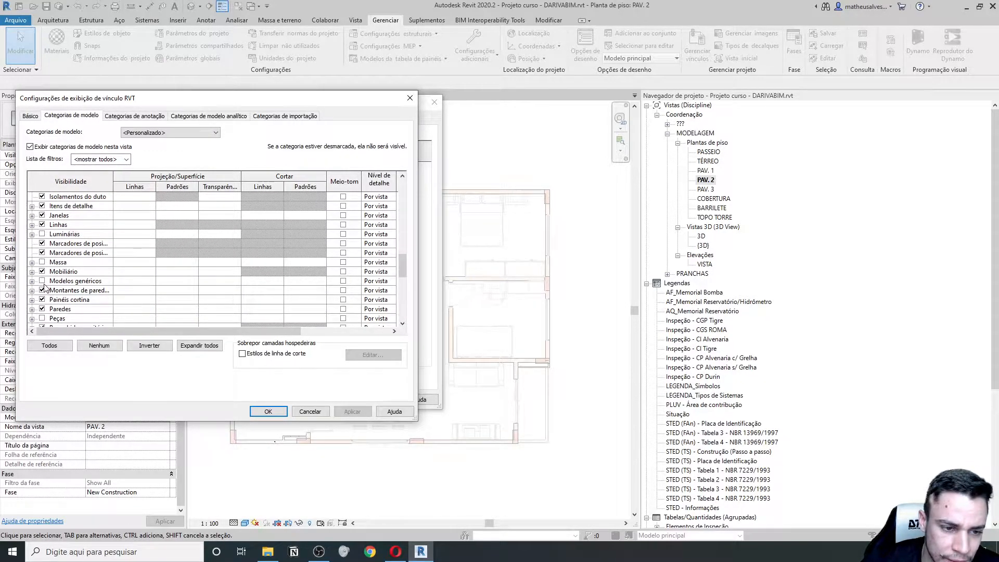
pyautogui.scroll(-3, 94, 283)
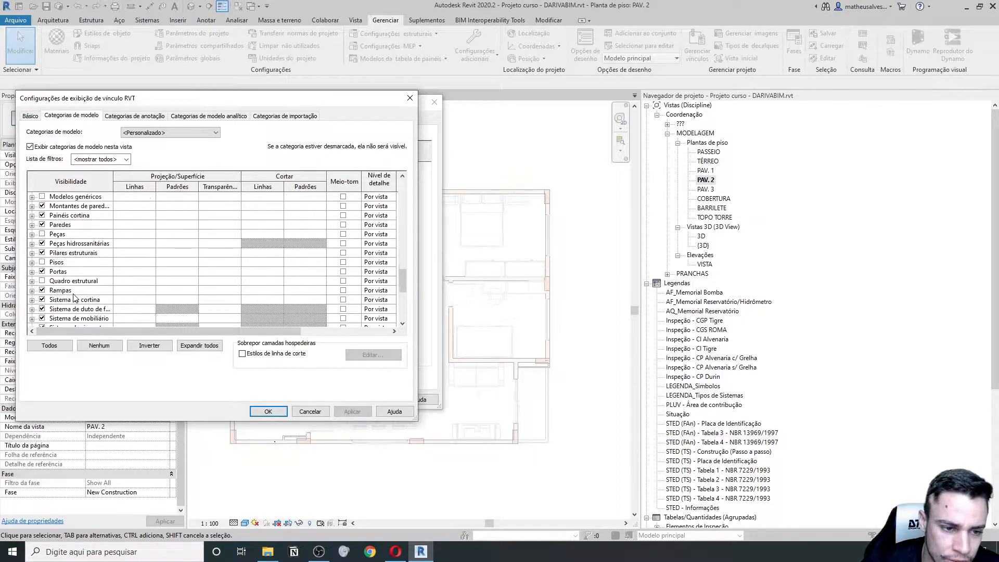
pyautogui.click(42, 281)
pyautogui.click(268, 411)
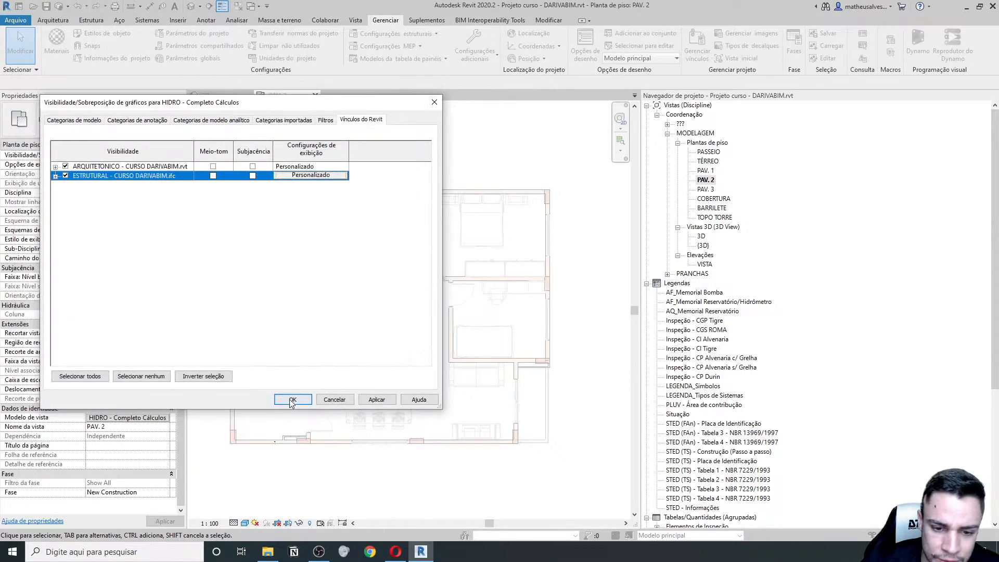
pyautogui.click(290, 402)
pyautogui.click(253, 339)
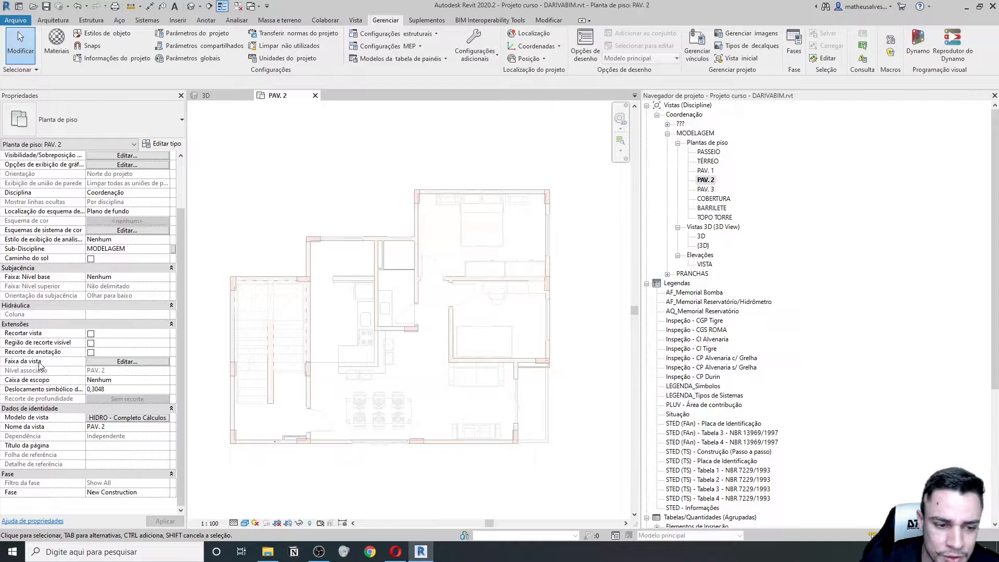
# Set the bottom and view depth offsets of the PAV. 2 view range to -1
pyautogui.click(126, 361)
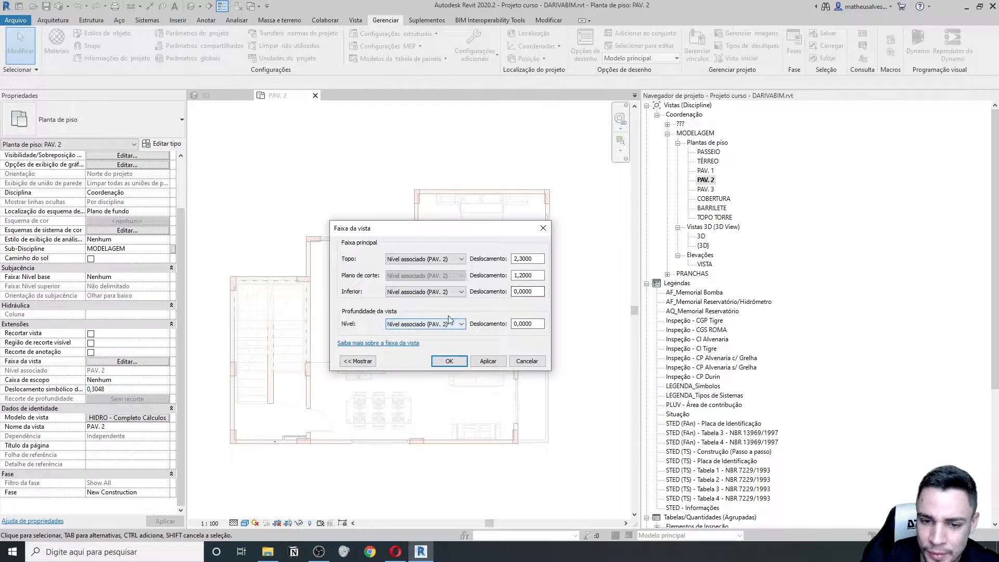
pyautogui.moveTo(536, 292); pyautogui.dragTo(470, 296)
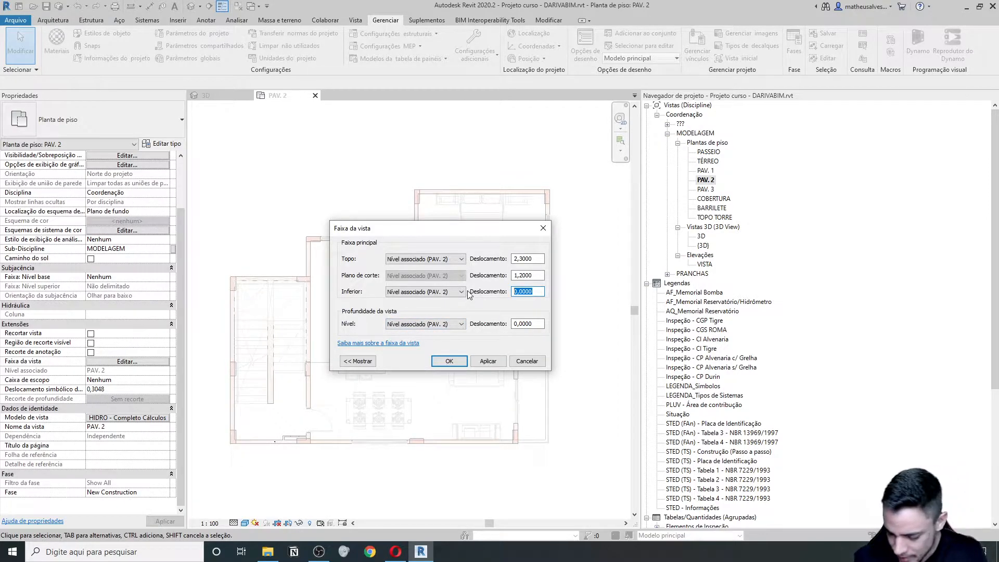
pyautogui.write('-1')
pyautogui.moveTo(546, 323); pyautogui.dragTo(484, 331)
pyautogui.write('-1')
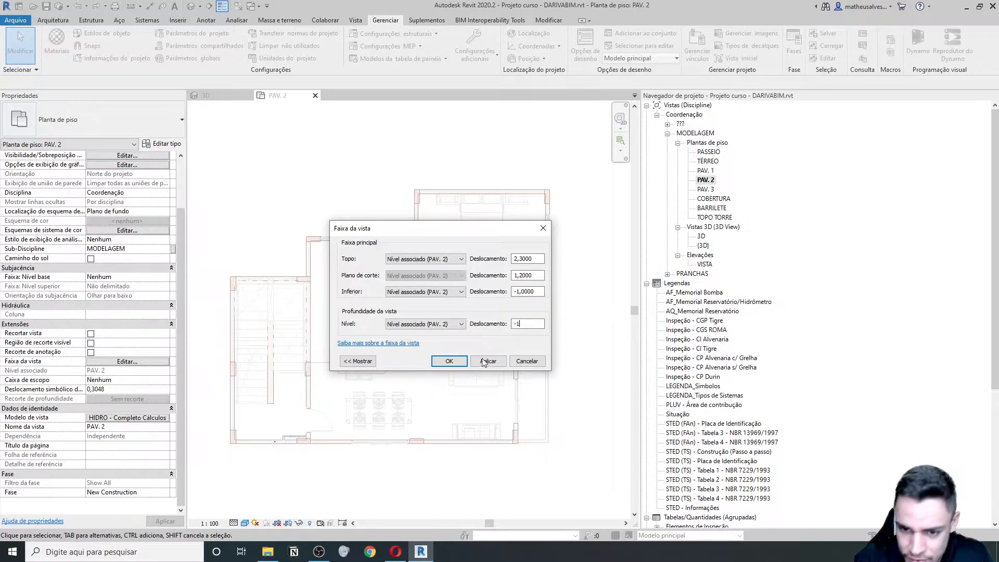
pyautogui.click(443, 364)
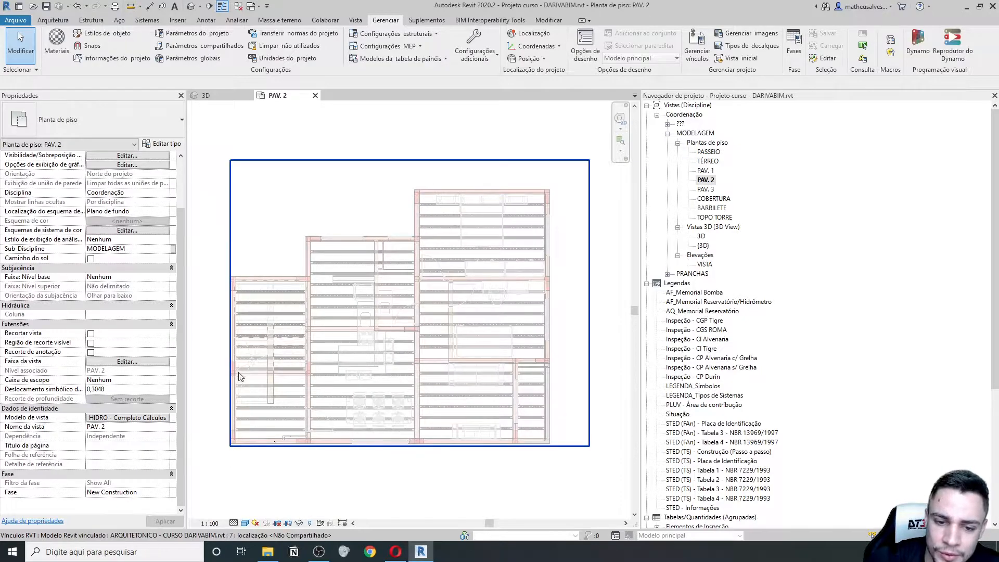
# Examine the structural beams and slab joists of the linked structural model across the PAV. 2 floor plan
pyautogui.scroll(5, 315, 357)
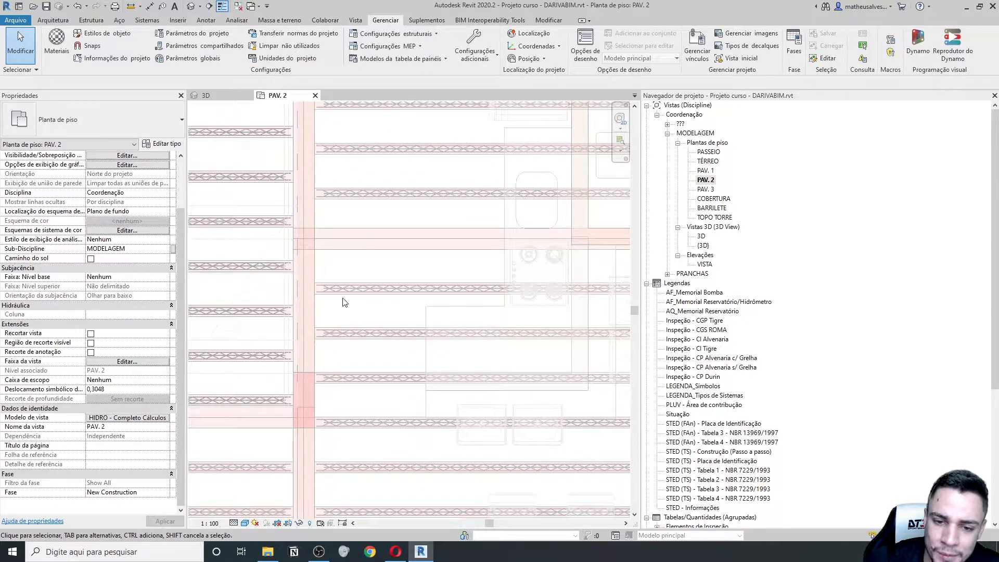
pyautogui.scroll(-3, 339, 298)
pyautogui.scroll(-5, 310, 240)
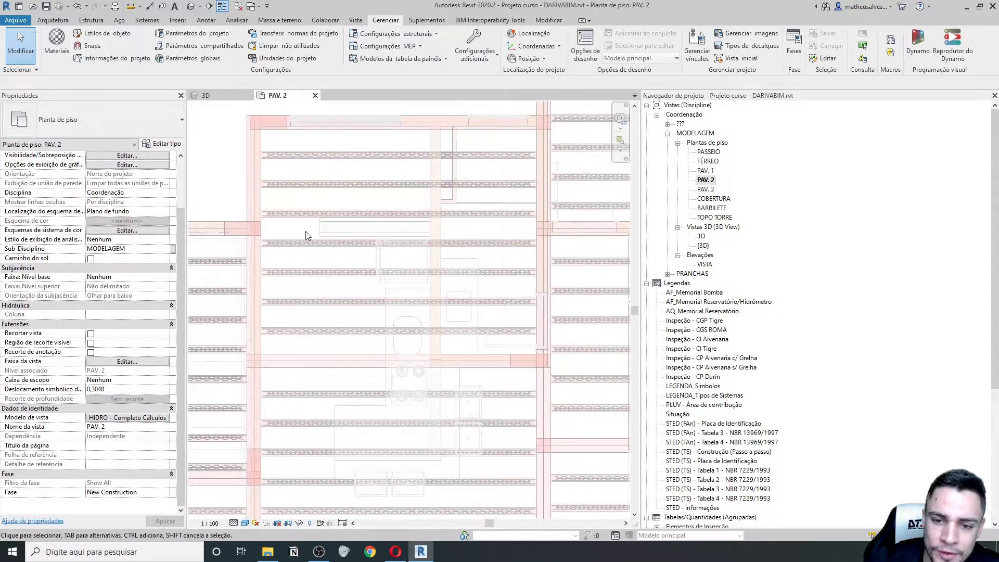
pyautogui.scroll(2, 330, 172)
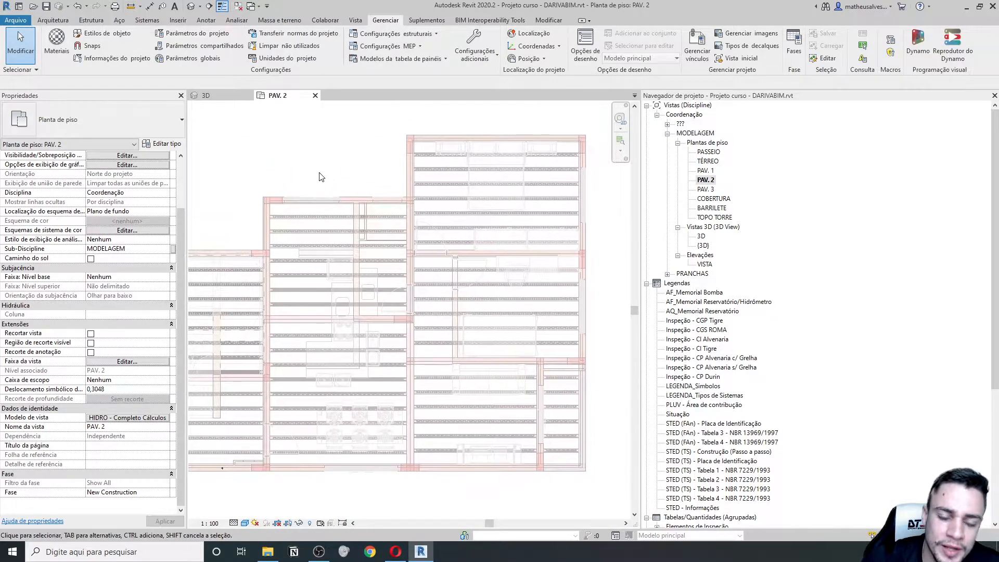
pyautogui.scroll(3, 289, 263)
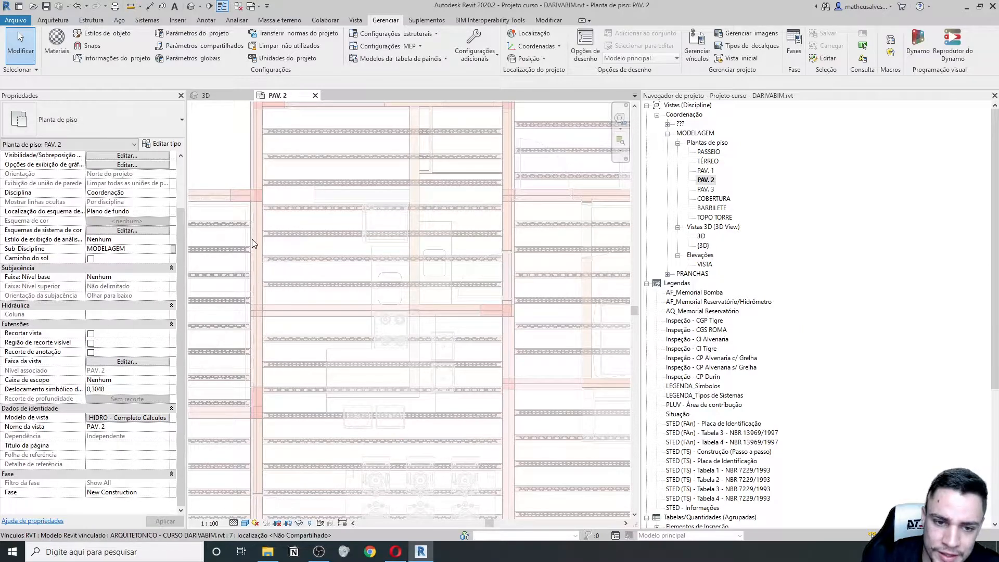
pyautogui.scroll(-3, 294, 281)
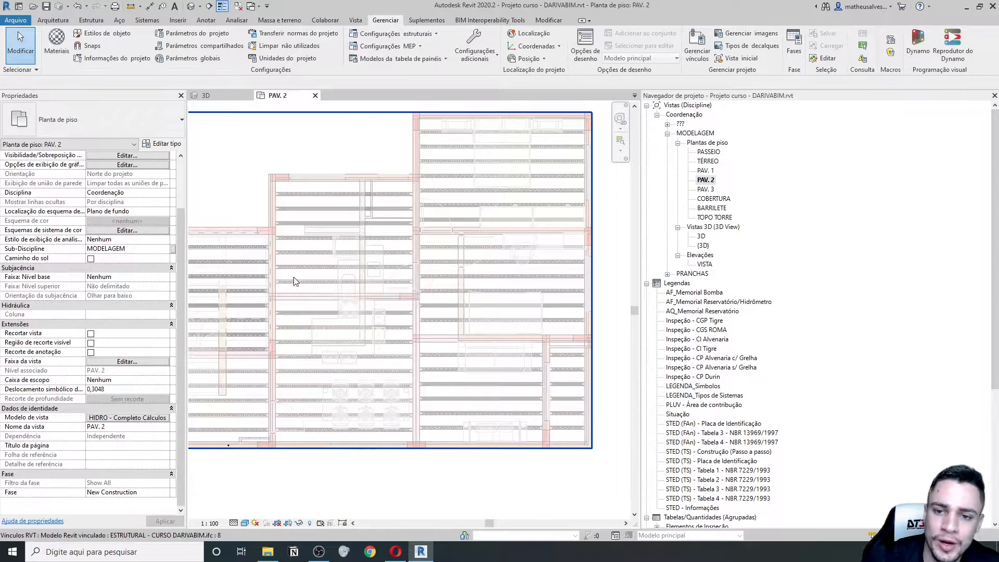
pyautogui.scroll(2, 276, 272)
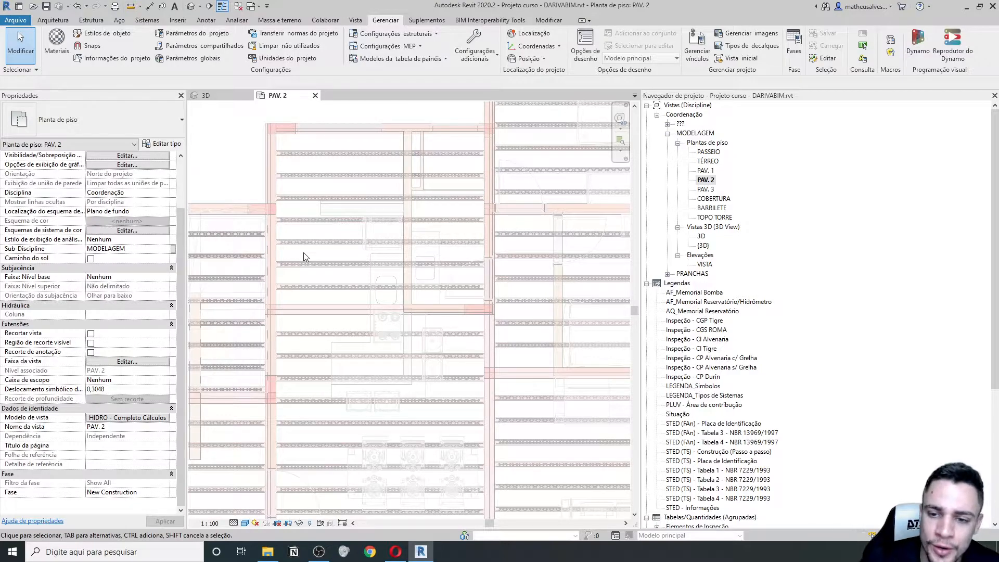
pyautogui.scroll(-1, 312, 312)
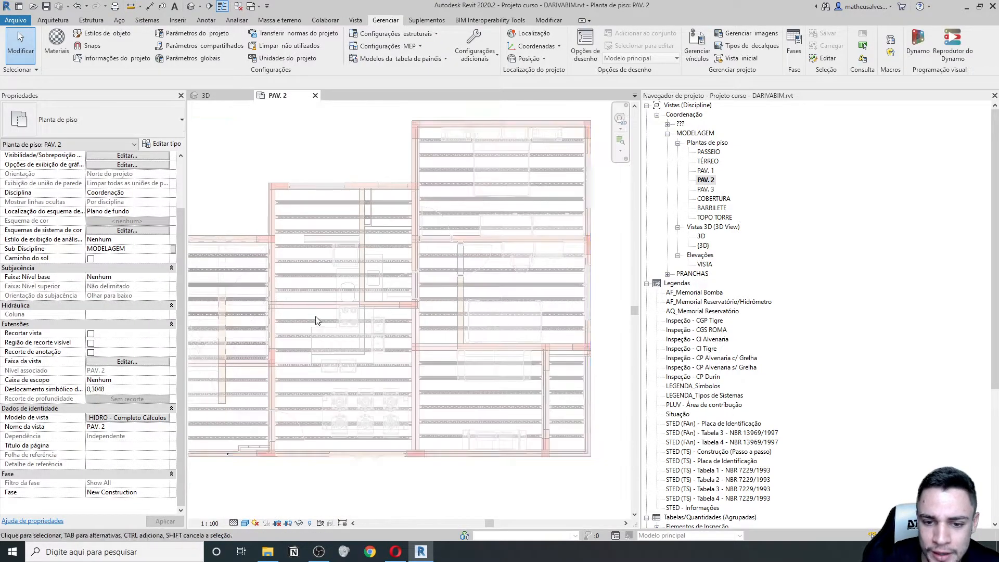
pyautogui.scroll(-2, 313, 313)
pyautogui.scroll(-1, 357, 380)
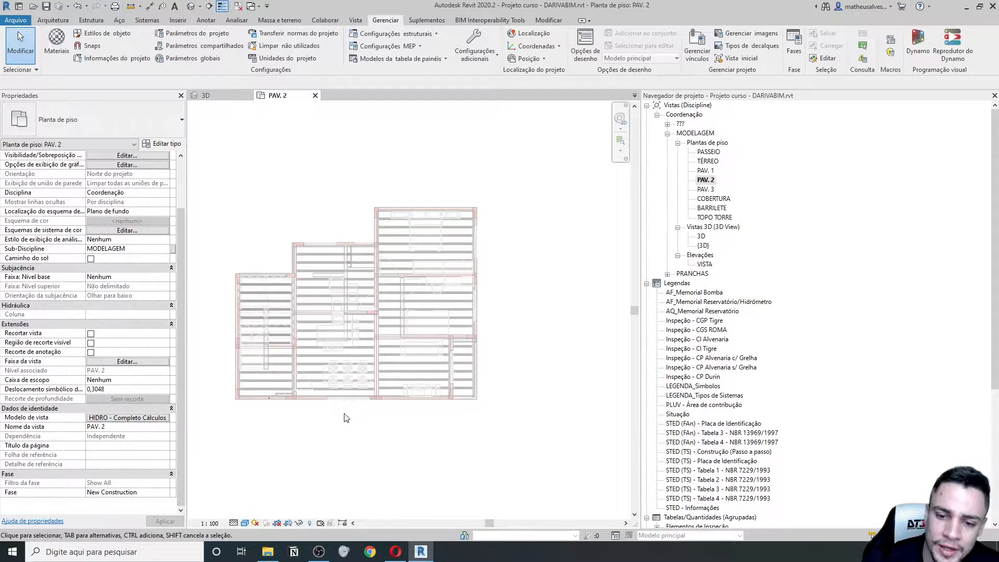
pyautogui.moveTo(518, 280); pyautogui.dragTo(522, 310, button='middle')
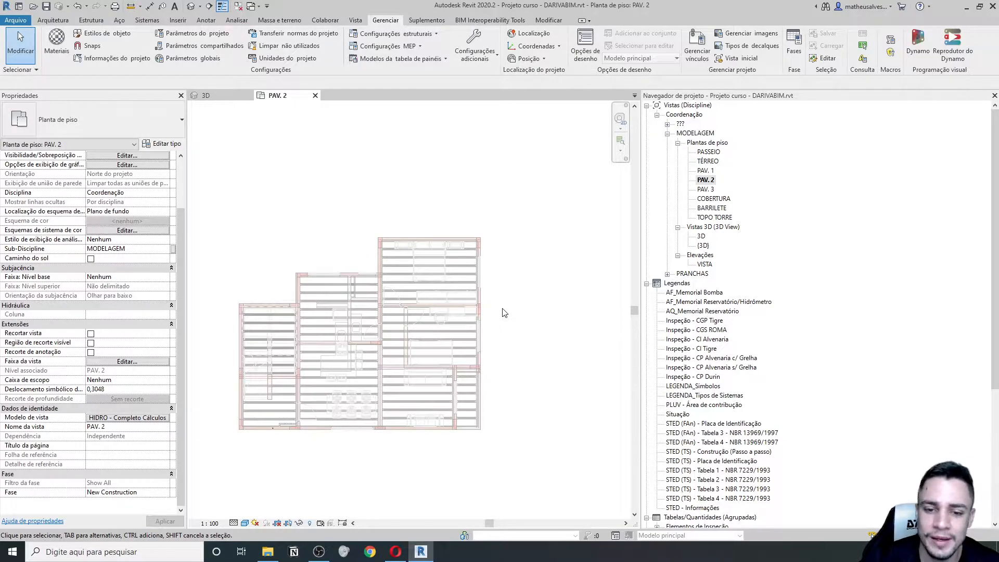
pyautogui.scroll(-1, 503, 314)
pyautogui.scroll(1, 508, 360)
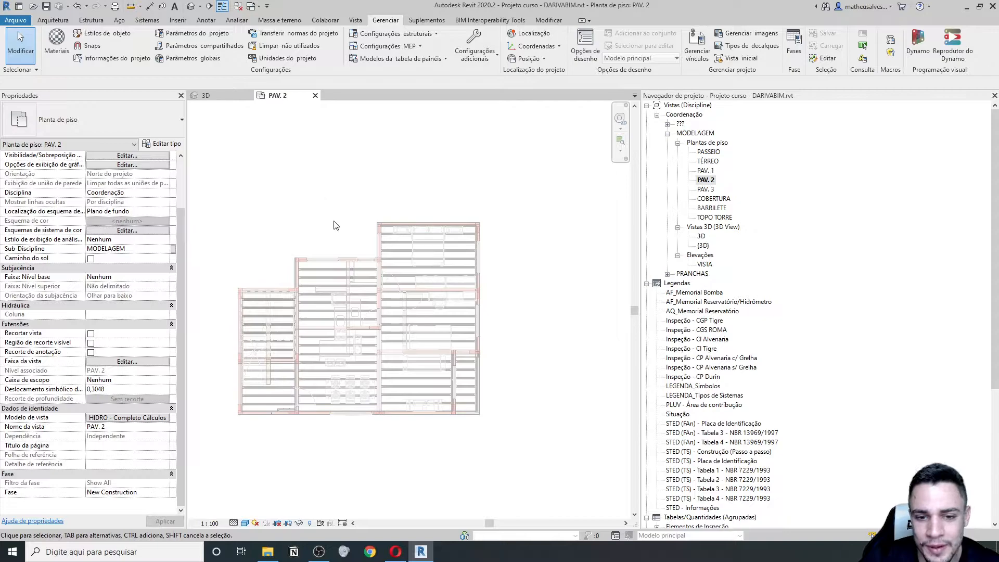
# Link the IFC file ESTRUTURAL2 - CURSO DARIVABIM.ifc from the desktop into the project
pyautogui.scroll(1, 332, 222)
pyautogui.scroll(-2, 330, 229)
pyautogui.moveTo(332, 225); pyautogui.dragTo(340, 244, button='middle')
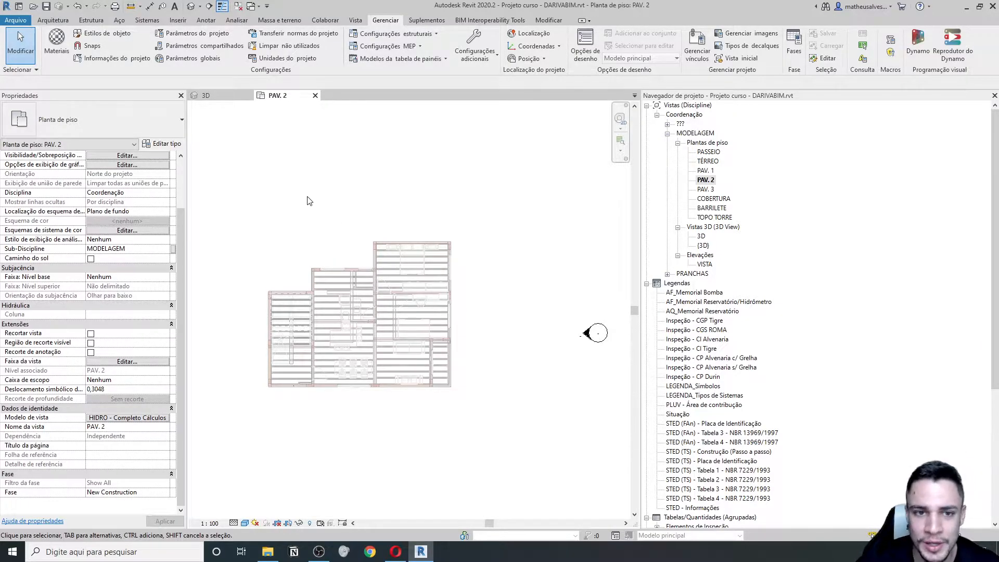
pyautogui.click(180, 23)
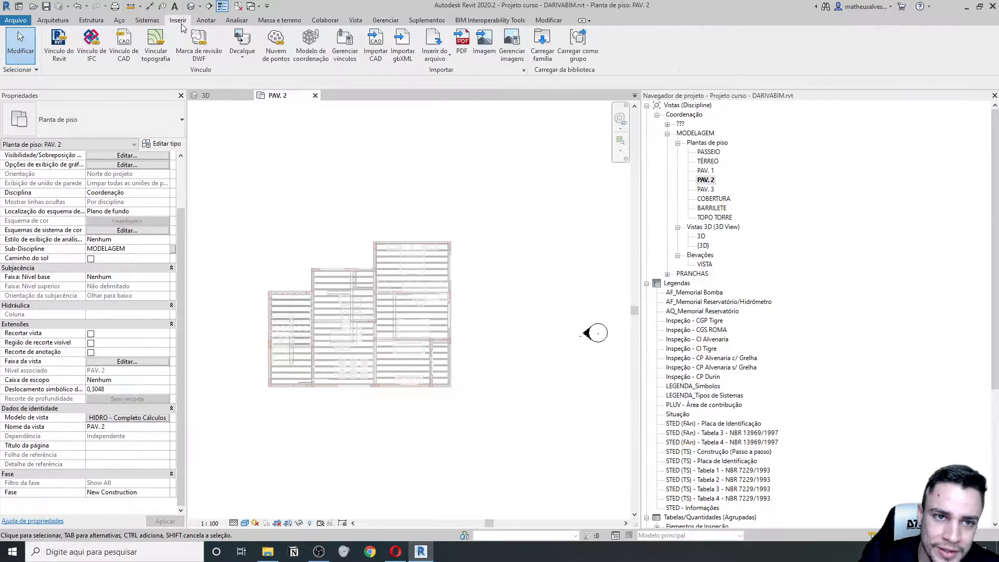
pyautogui.click(94, 44)
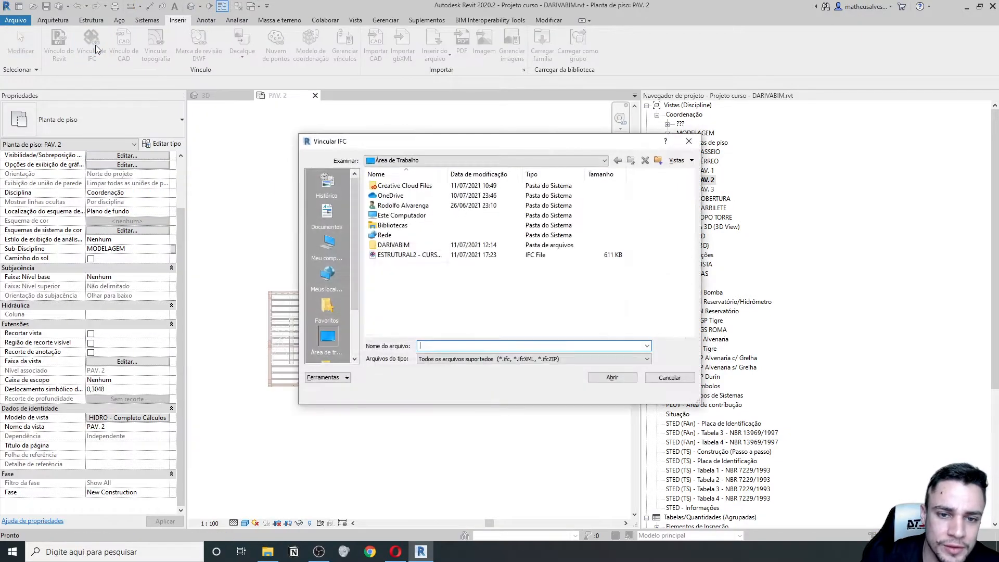
pyautogui.click(411, 255)
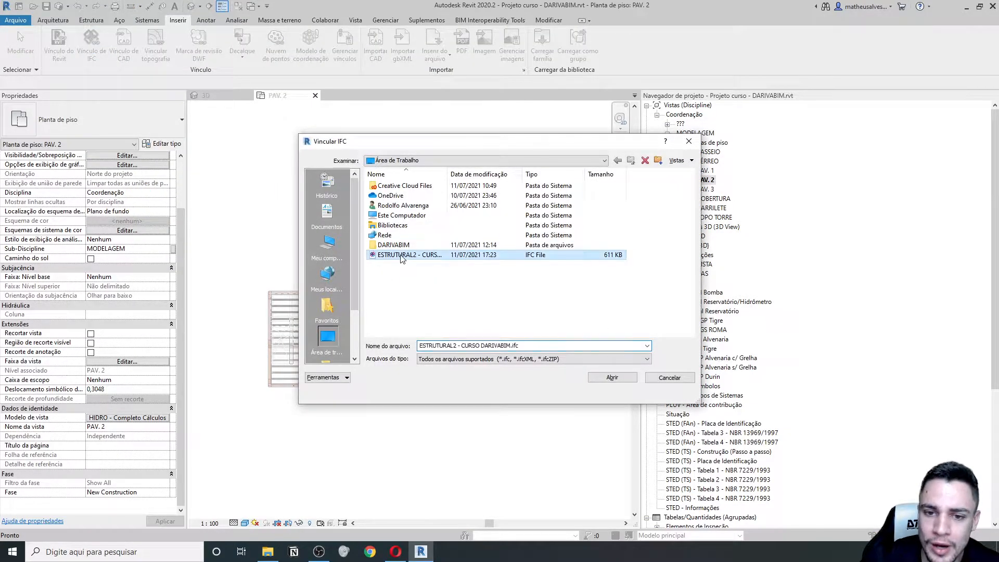
pyautogui.click(607, 378)
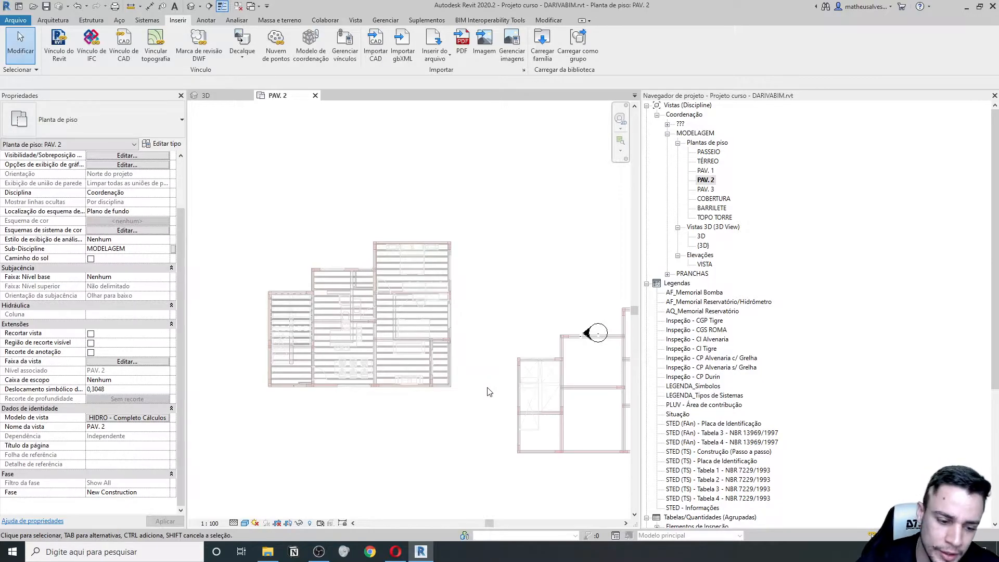
# Move the ESTRUTURAL2 link clear of the existing building in the PAV. 2 floor plan
pyautogui.scroll(-3, 489, 391)
pyautogui.scroll(2, 488, 364)
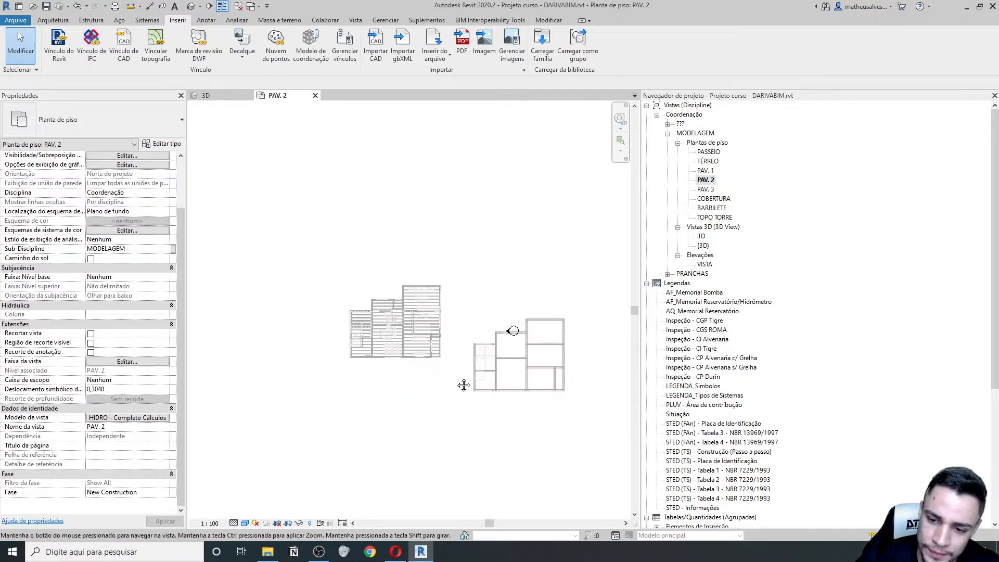
pyautogui.click(489, 356)
pyautogui.scroll(1, 497, 351)
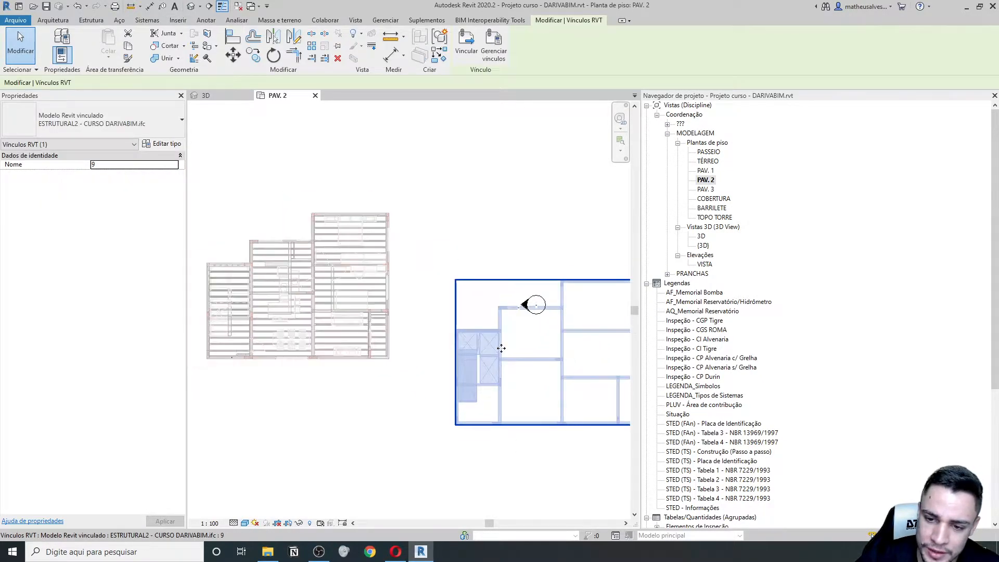
pyautogui.scroll(-2, 502, 349)
pyautogui.moveTo(502, 348); pyautogui.dragTo(420, 400)
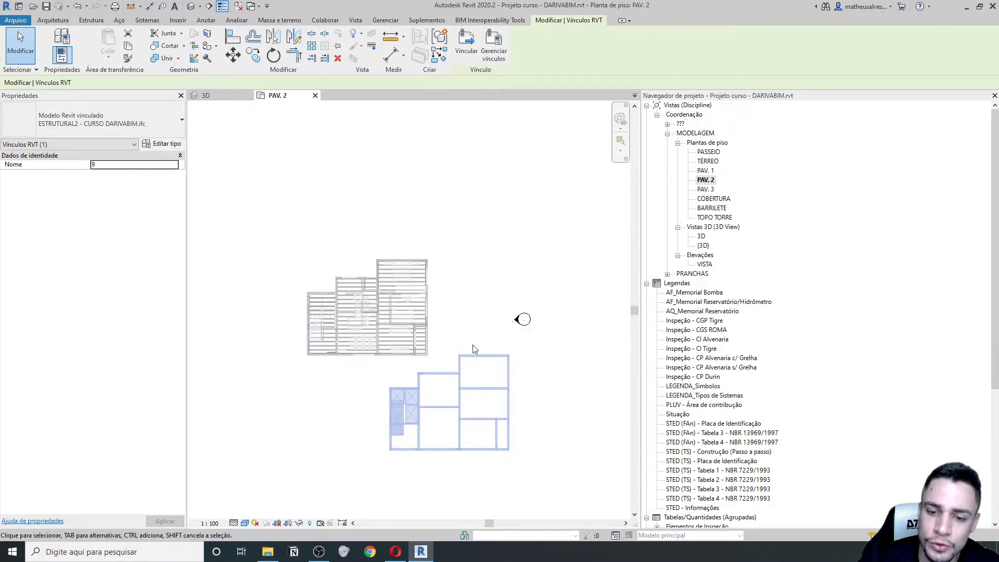
pyautogui.scroll(2, 473, 354)
pyautogui.click(593, 389)
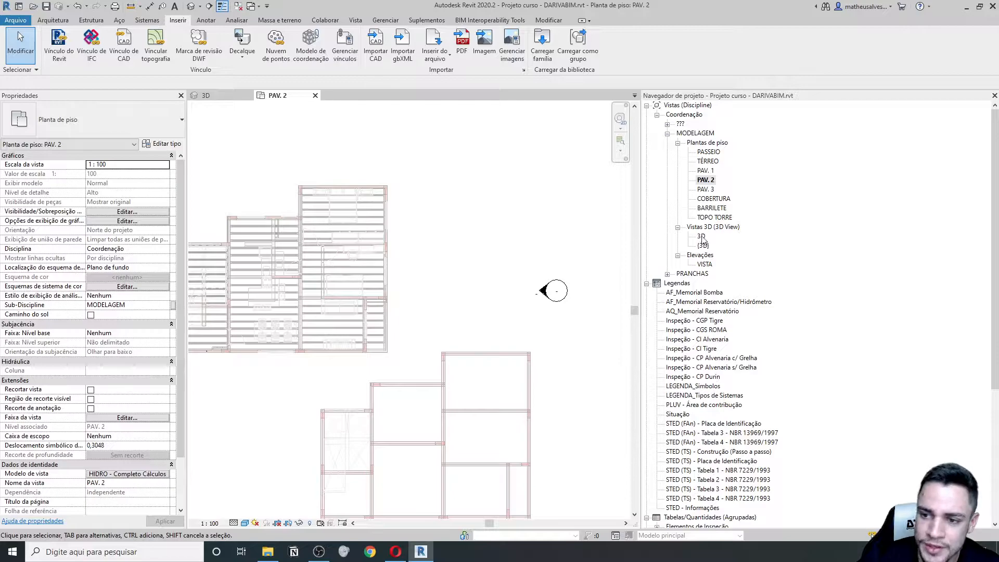
# In the 3D view, move the ESTRUTURAL2 link beside the building and compare it with the original structural link
pyautogui.doubleClick(701, 236)
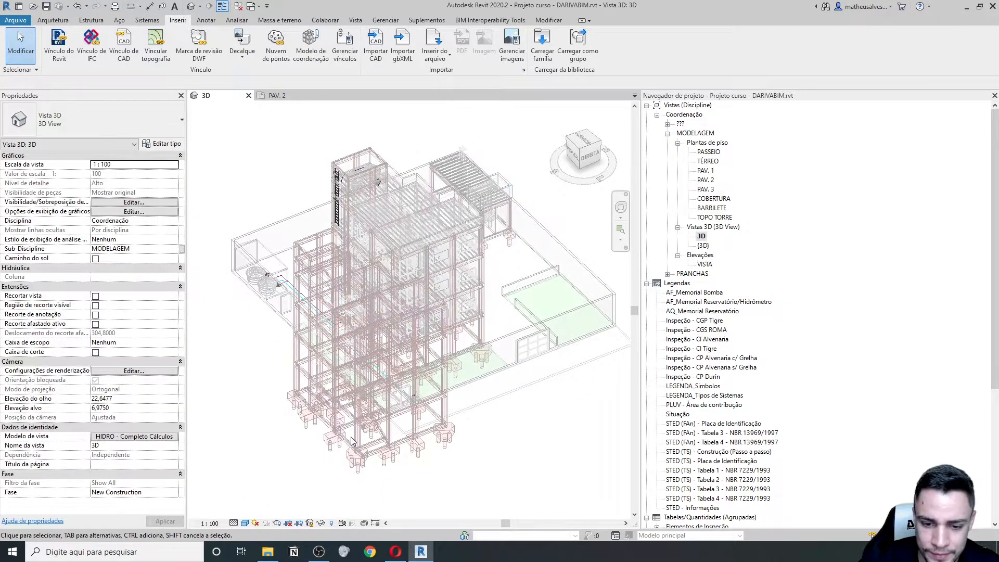
pyautogui.moveTo(370, 452); pyautogui.dragTo(532, 496)
pyautogui.moveTo(518, 445); pyautogui.dragTo(459, 394, button='middle')
pyautogui.moveTo(455, 393); pyautogui.dragTo(525, 401)
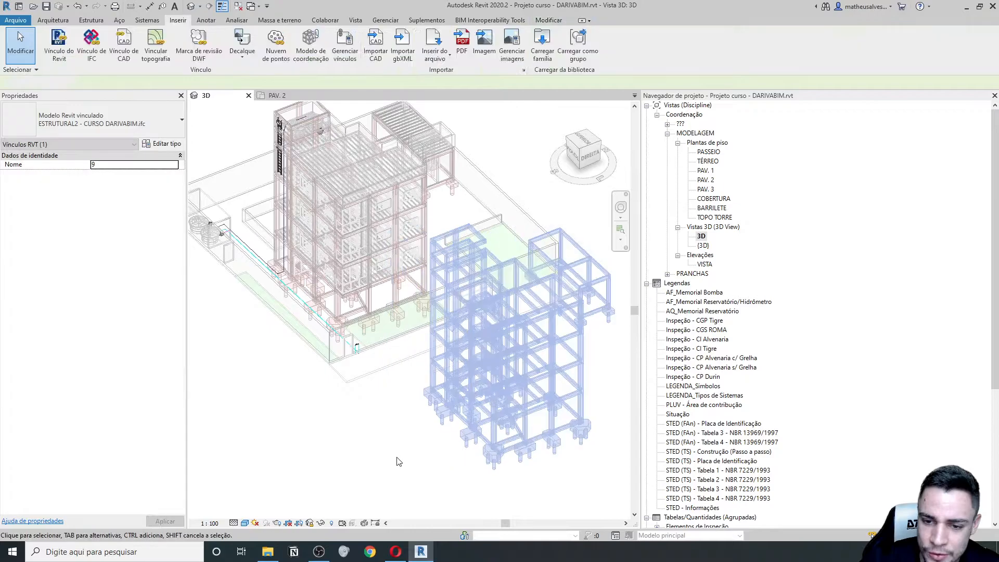
pyautogui.click(397, 461)
pyautogui.scroll(5, 558, 375)
pyautogui.scroll(-6, 558, 375)
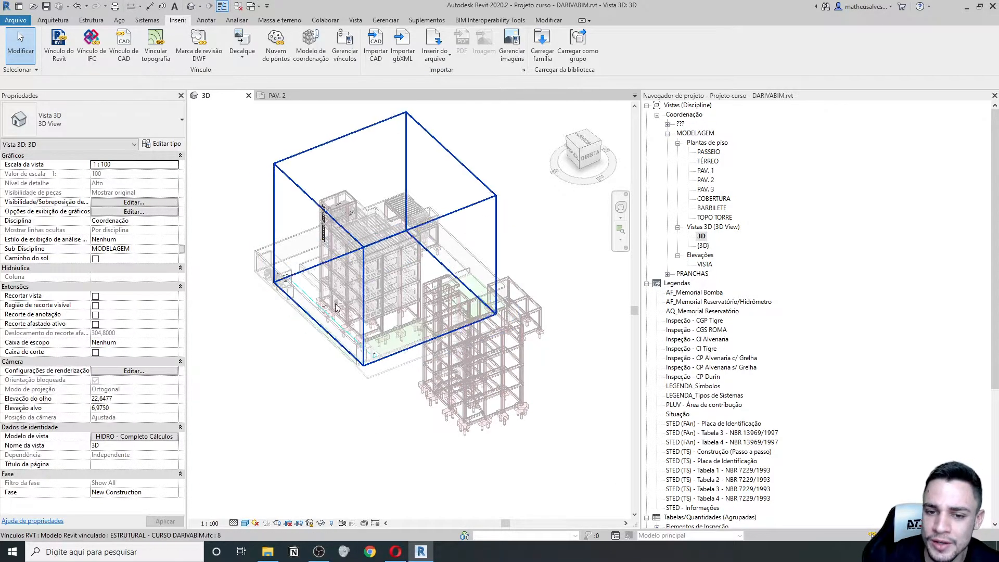
pyautogui.scroll(2, 460, 259)
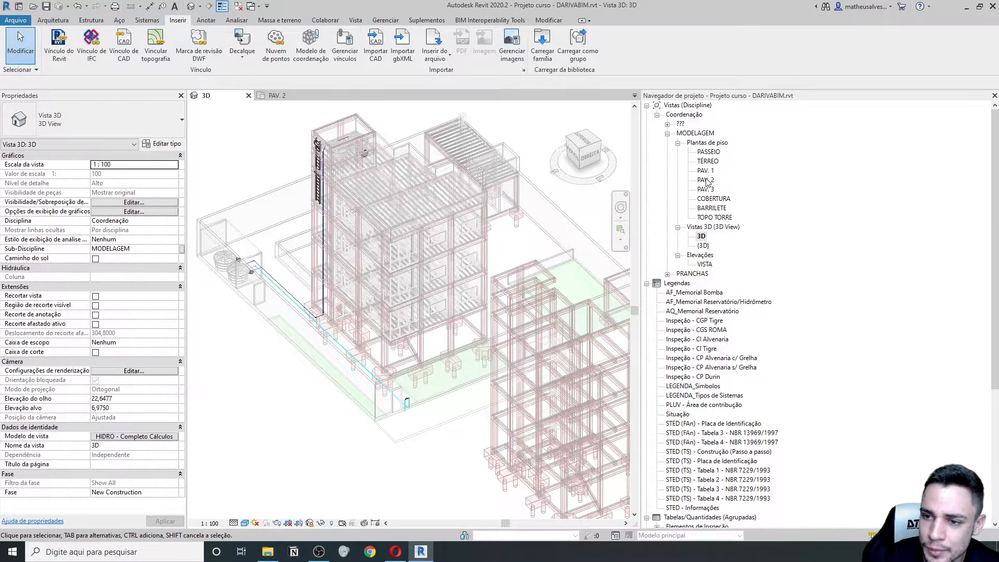
# In the PAV. 2 floor plan, move the ESTRUTURAL2 link by its upper-left corner onto the matching corner of the original structure
pyautogui.doubleClick(705, 180)
pyautogui.scroll(-2, 492, 271)
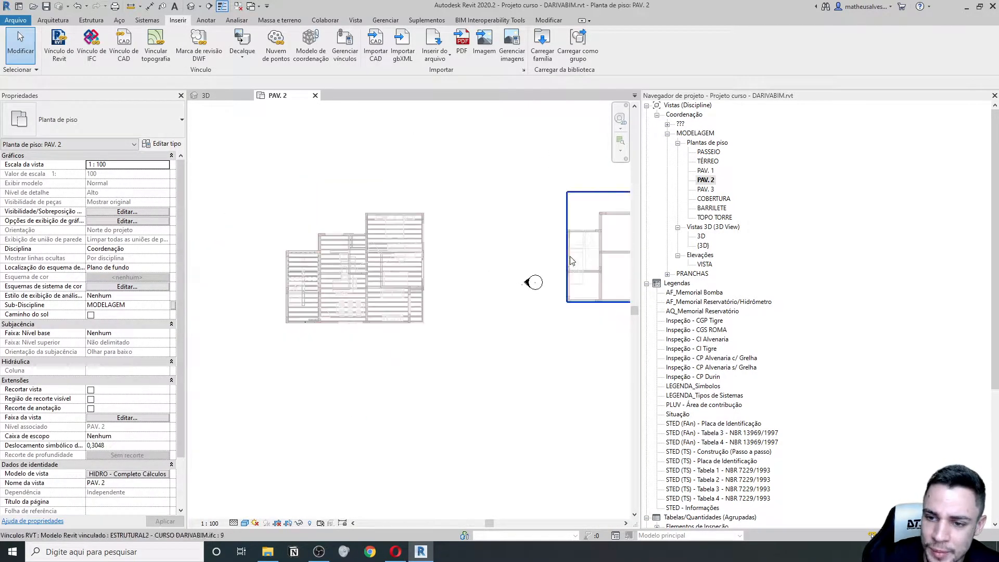
pyautogui.click(566, 242)
pyautogui.moveTo(566, 242); pyautogui.dragTo(481, 256, button='middle')
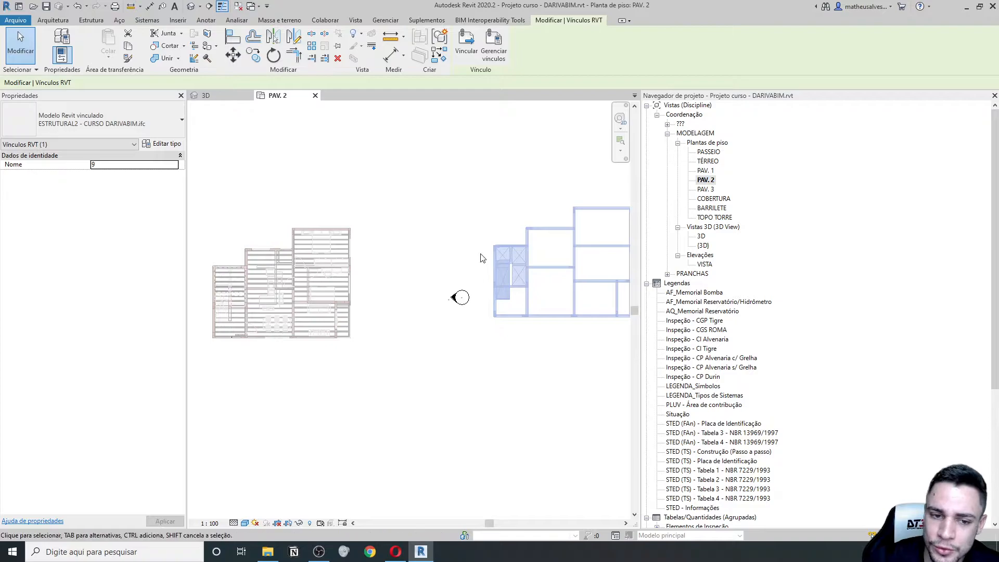
pyautogui.click(233, 59)
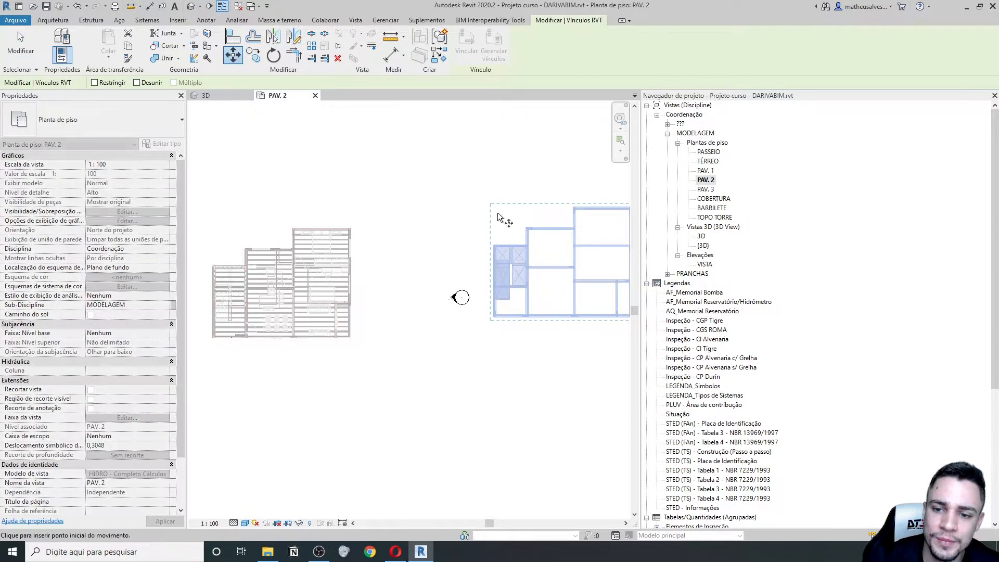
pyautogui.scroll(5, 489, 248)
pyautogui.click(473, 210)
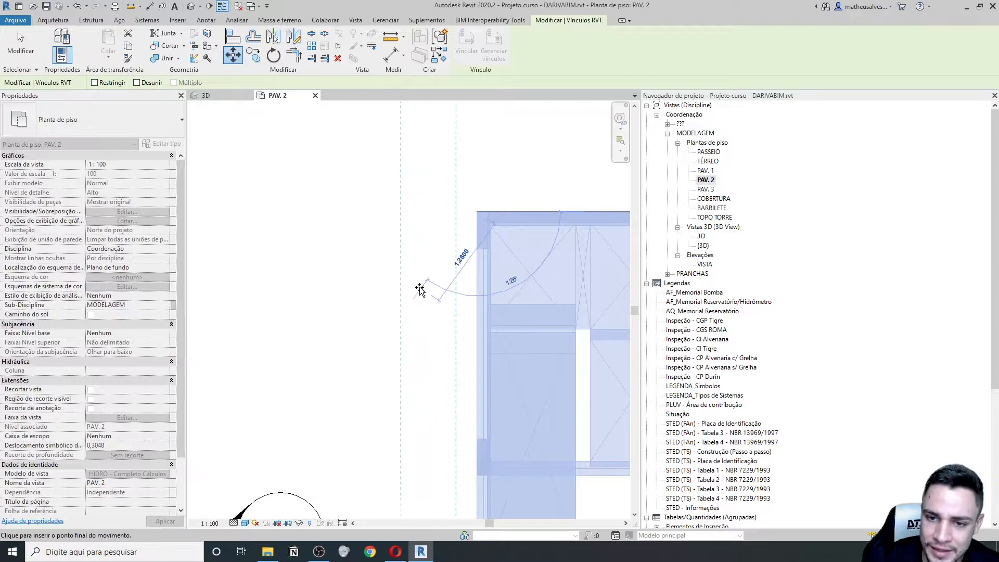
pyautogui.scroll(-5, 419, 285)
pyautogui.scroll(2, 260, 281)
pyautogui.scroll(4, 276, 258)
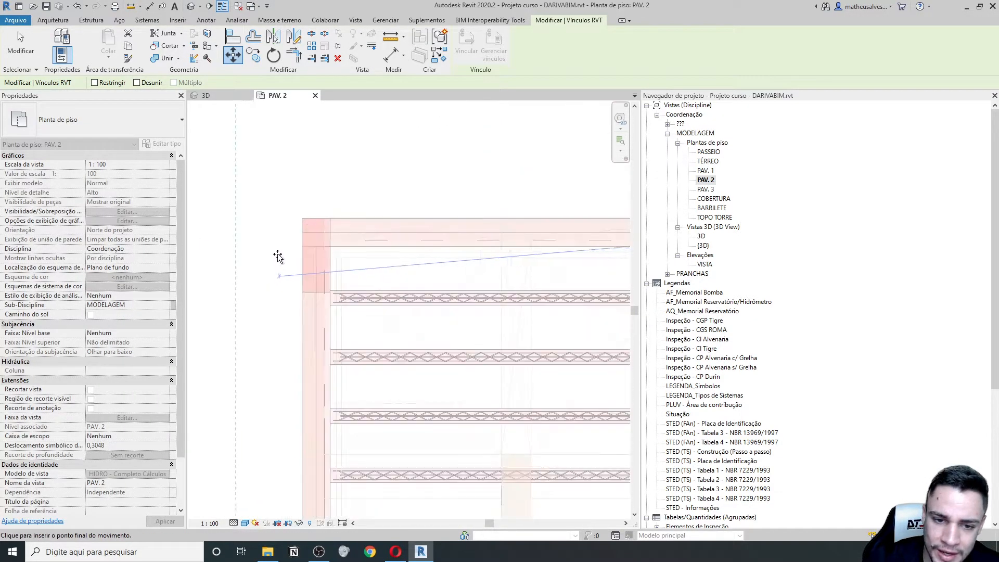
pyautogui.click(317, 201)
pyautogui.scroll(-8, 324, 293)
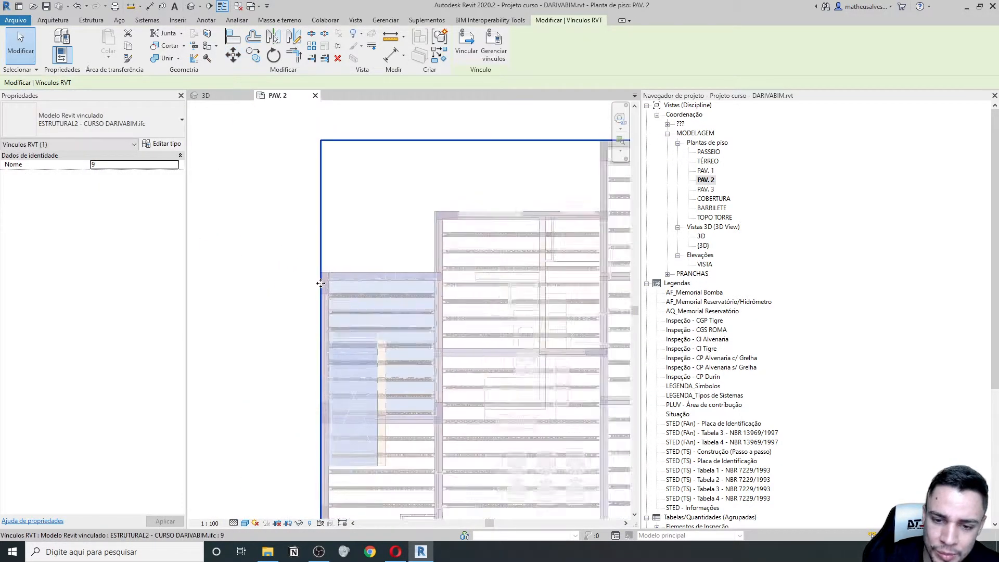
pyautogui.click(450, 350)
pyautogui.scroll(3, 407, 337)
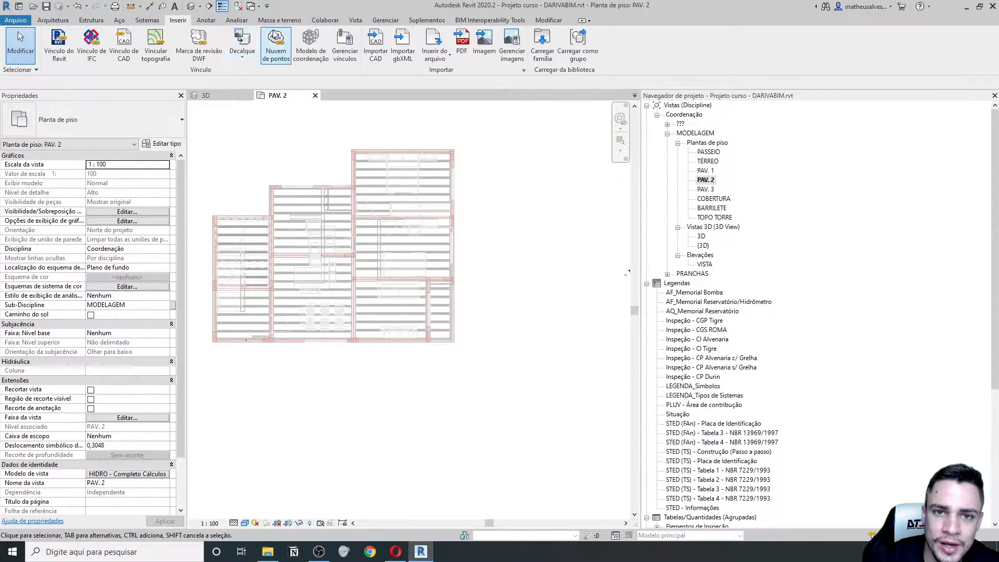
# Remove the original ESTRUTURAL - CURSO DARIVABIM.ifc link from the project's IFC links and keep ESTRUTURAL2
pyautogui.click(386, 20)
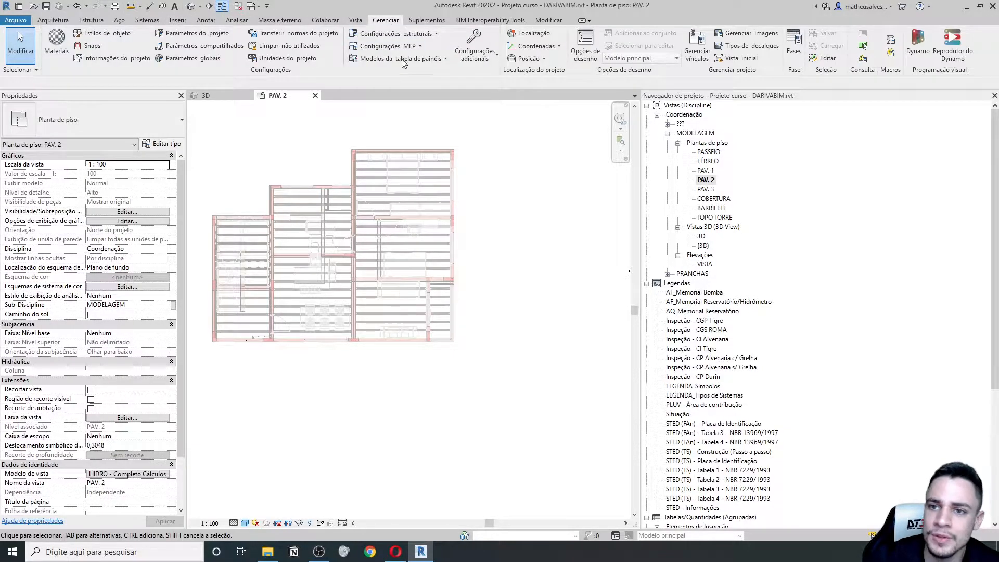
pyautogui.click(698, 52)
pyautogui.click(312, 155)
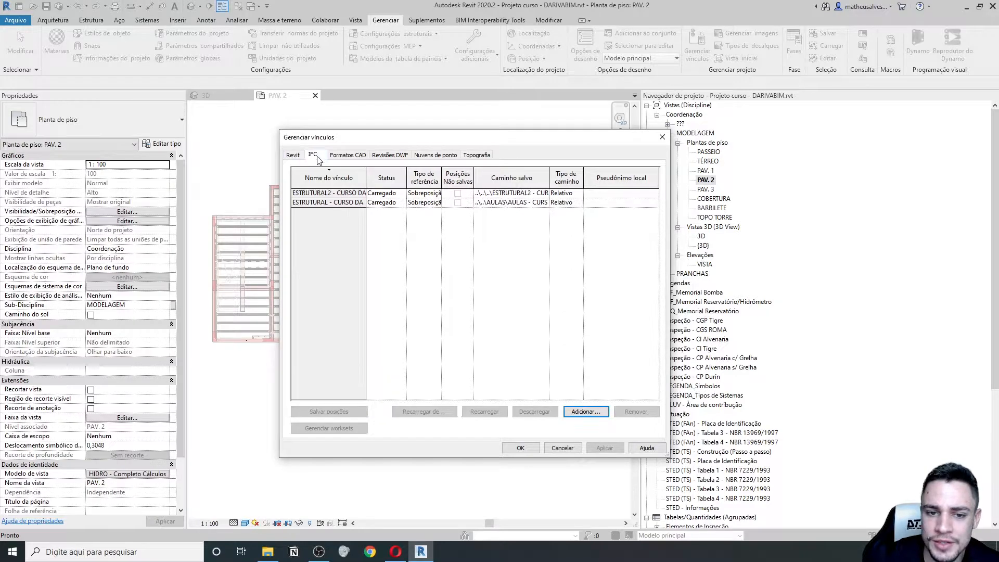
pyautogui.click(323, 203)
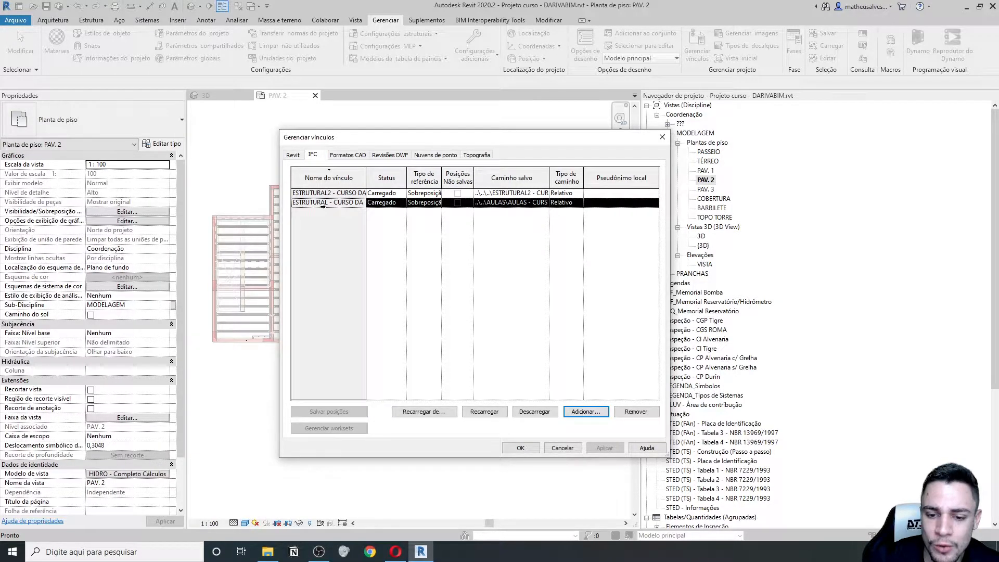
pyautogui.click(643, 414)
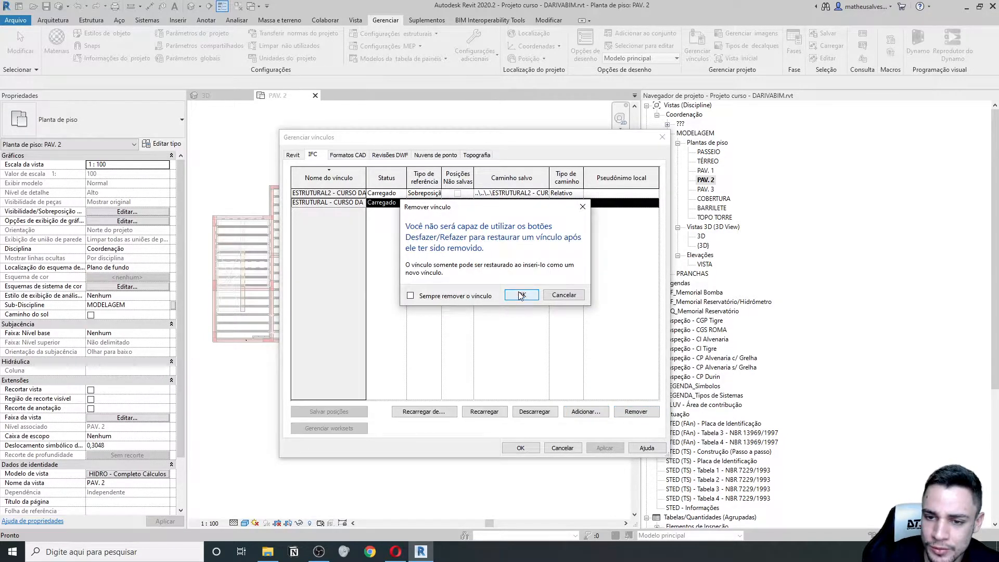
pyautogui.click(520, 295)
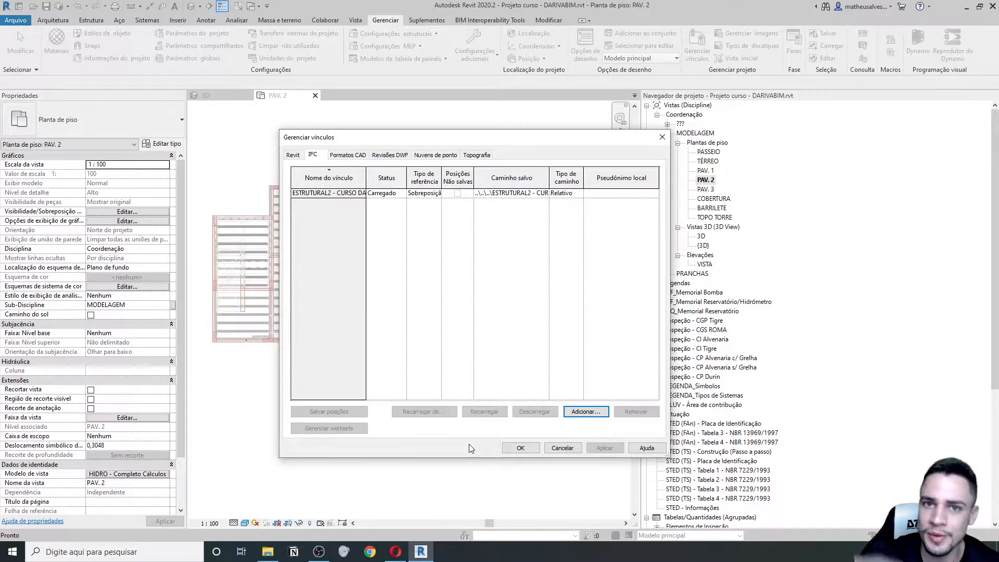
pyautogui.click(514, 448)
# Examine the beams and columns of the ESTRUTURAL2 link against the architectural walls across the PAV. 2 floor plan
pyautogui.scroll(4, 270, 259)
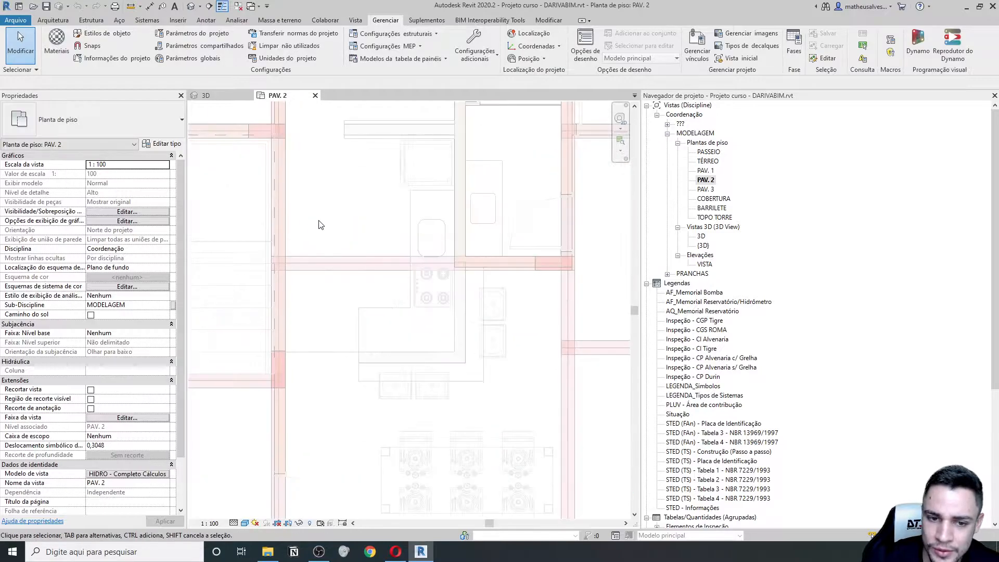
pyautogui.moveTo(350, 211); pyautogui.dragTo(298, 287, button='middle')
pyautogui.scroll(-2, 298, 287)
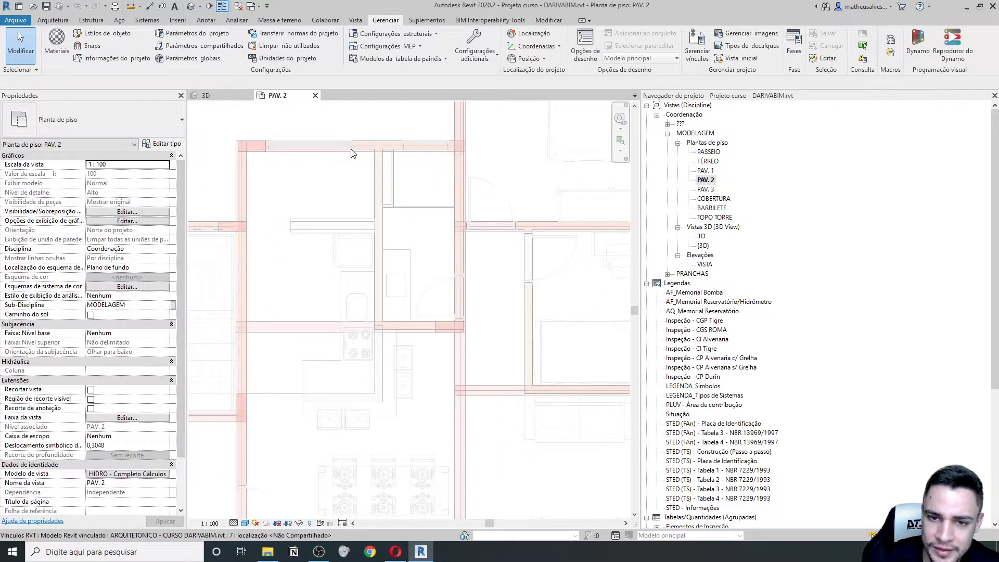
pyautogui.scroll(-3, 375, 273)
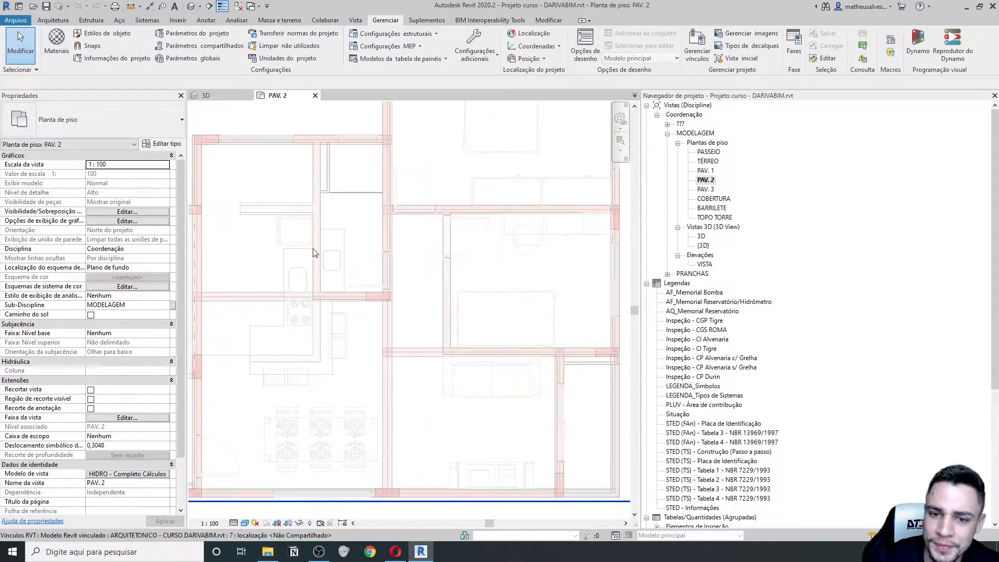
pyautogui.scroll(-2, 343, 251)
pyautogui.moveTo(325, 281); pyautogui.dragTo(359, 286, button='middle')
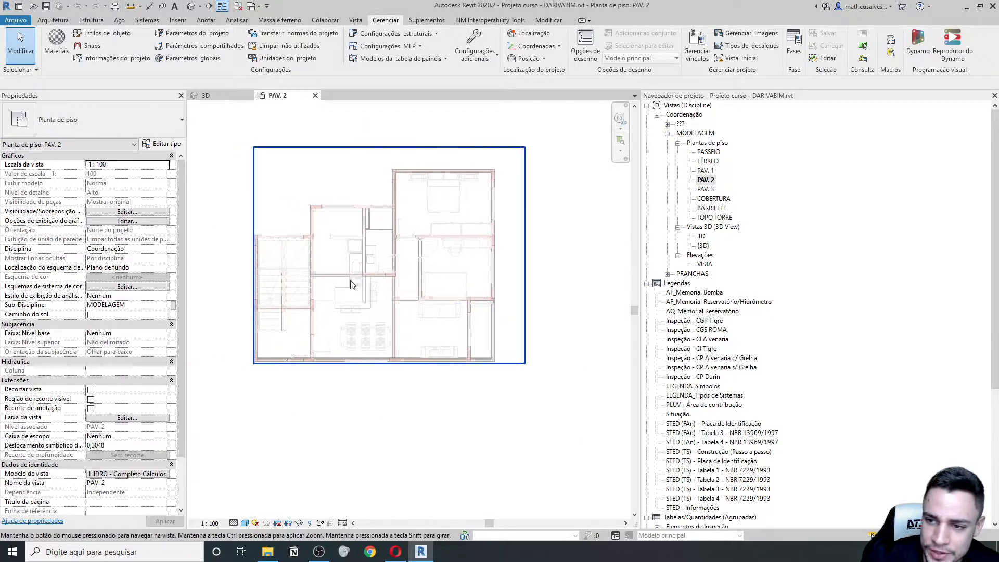
# In the VISTA elevation, move the ESTRUTURAL2 link vertically so its second-floor level line meets the 2° PAV level
pyautogui.doubleClick(705, 265)
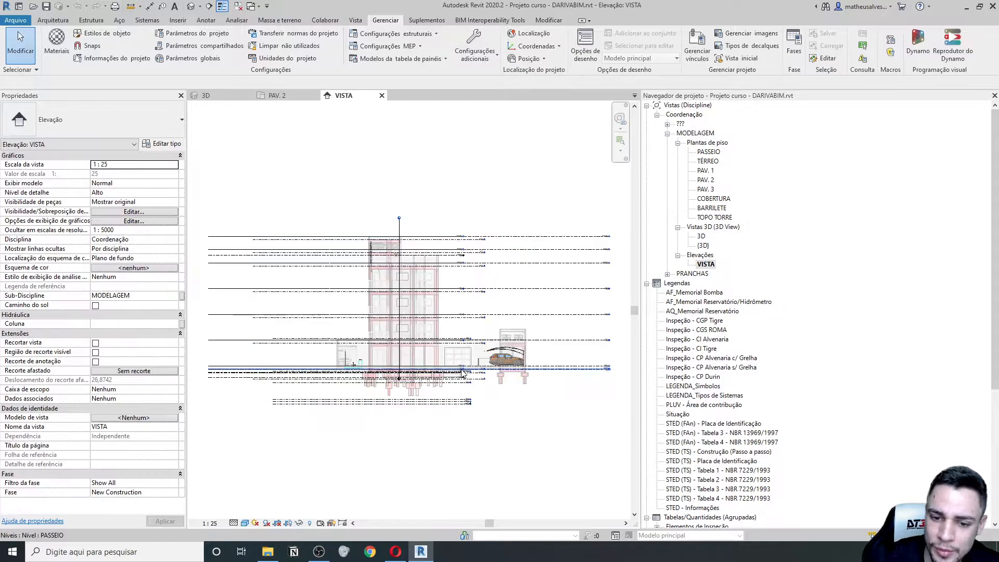
pyautogui.scroll(6, 413, 303)
pyautogui.moveTo(490, 379); pyautogui.dragTo(374, 335, button='middle')
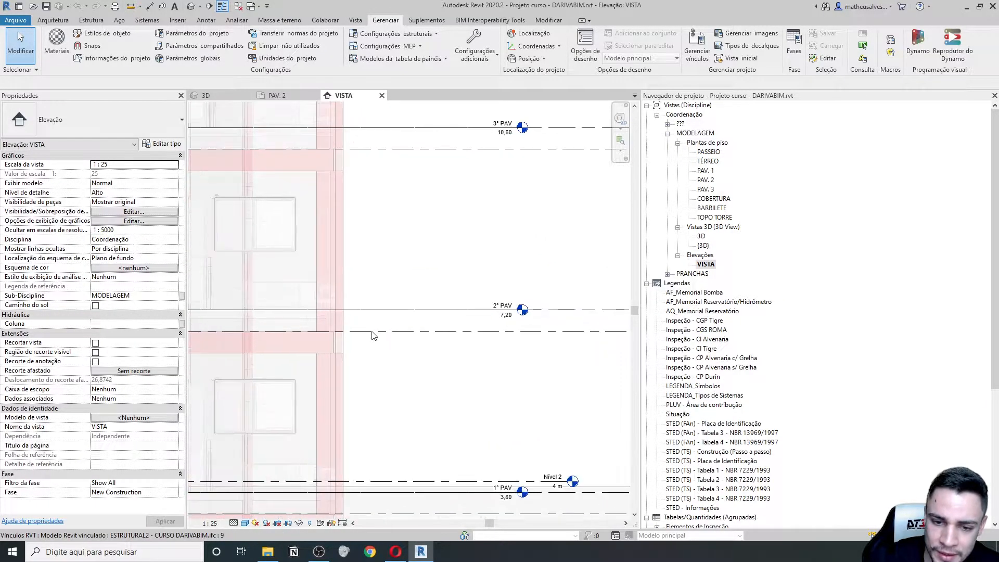
pyautogui.click(374, 333)
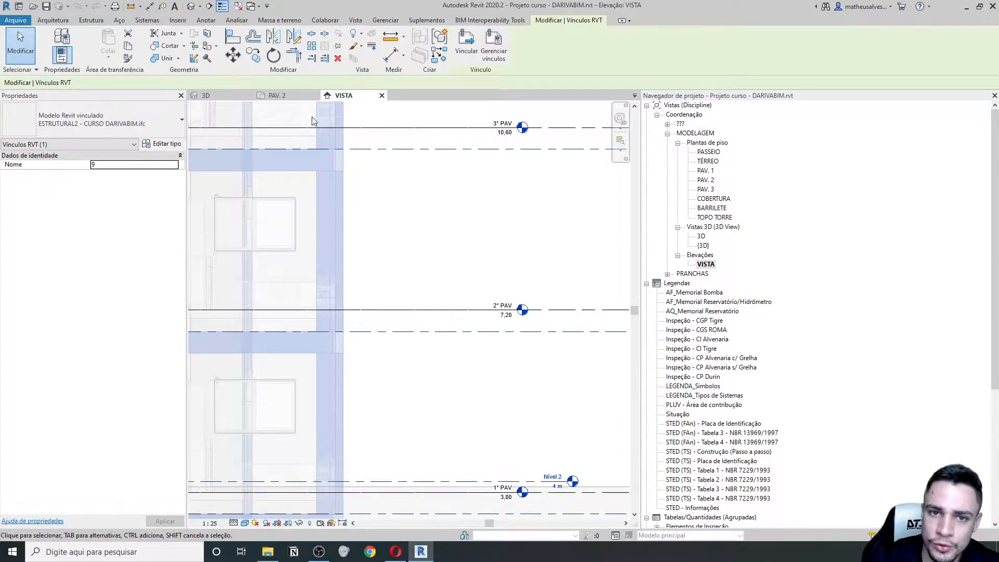
pyautogui.click(233, 55)
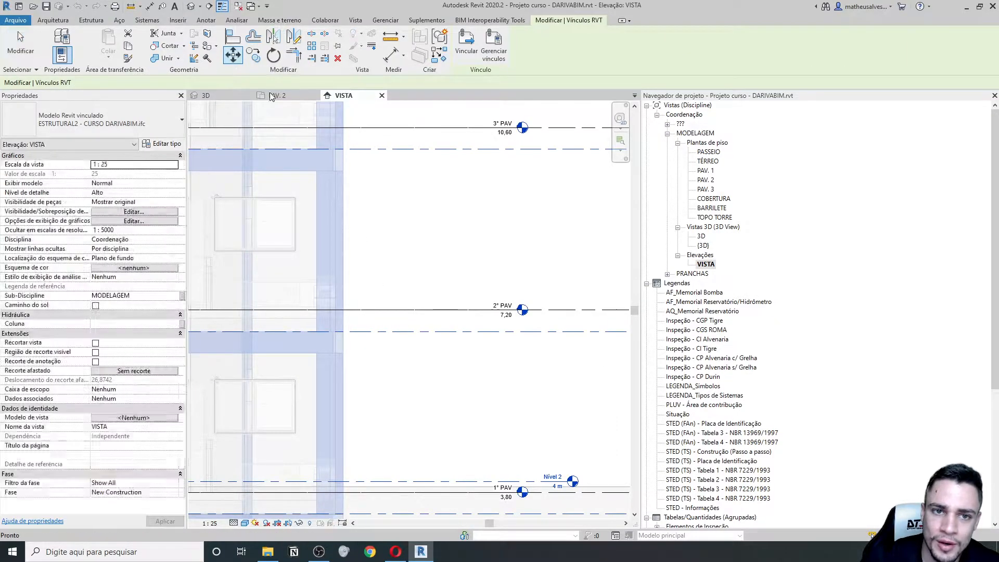
pyautogui.click(380, 332)
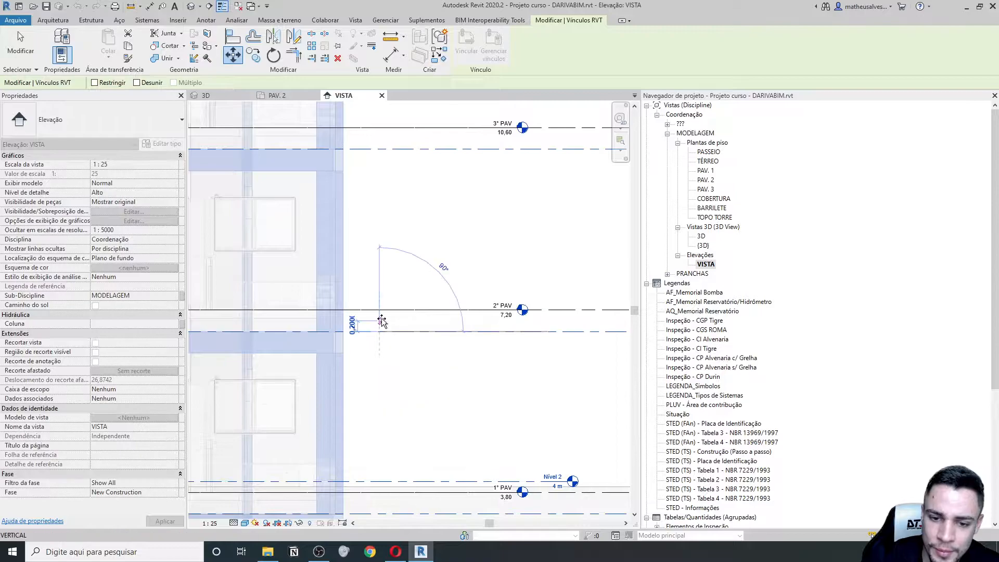
pyautogui.click(380, 310)
pyautogui.scroll(-2, 395, 277)
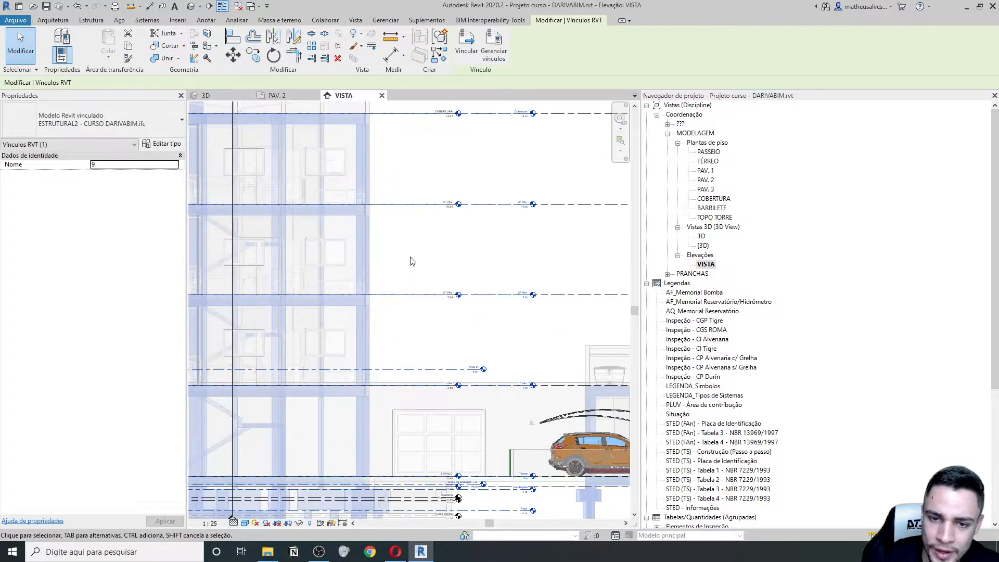
# Close the VISTA elevation and the 3D view, keeping only the PAV. 2 floor plan open
pyautogui.press('Escape')
pyautogui.scroll(-2, 409, 255)
pyautogui.moveTo(388, 184); pyautogui.dragTo(404, 212, button='middle')
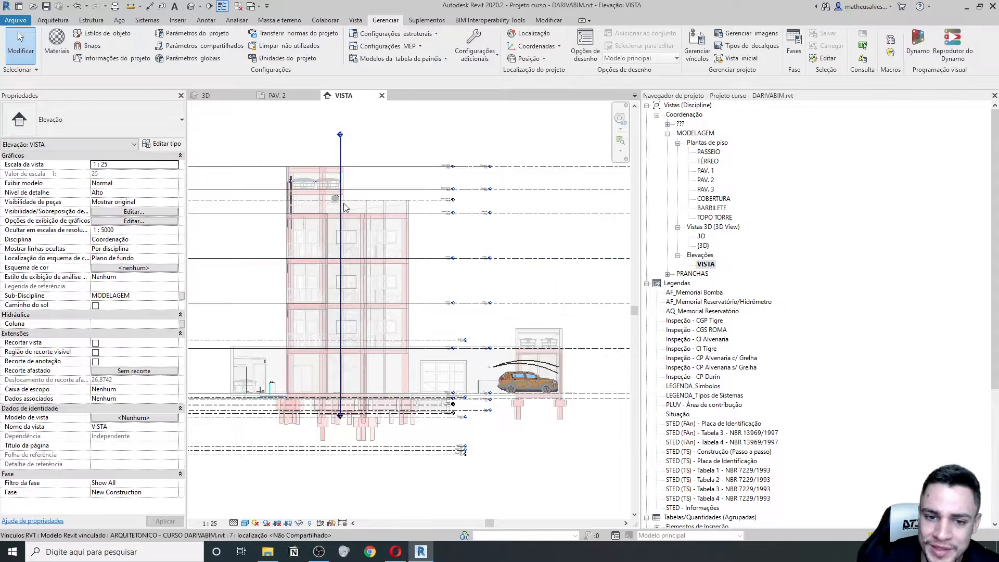
pyautogui.click(382, 95)
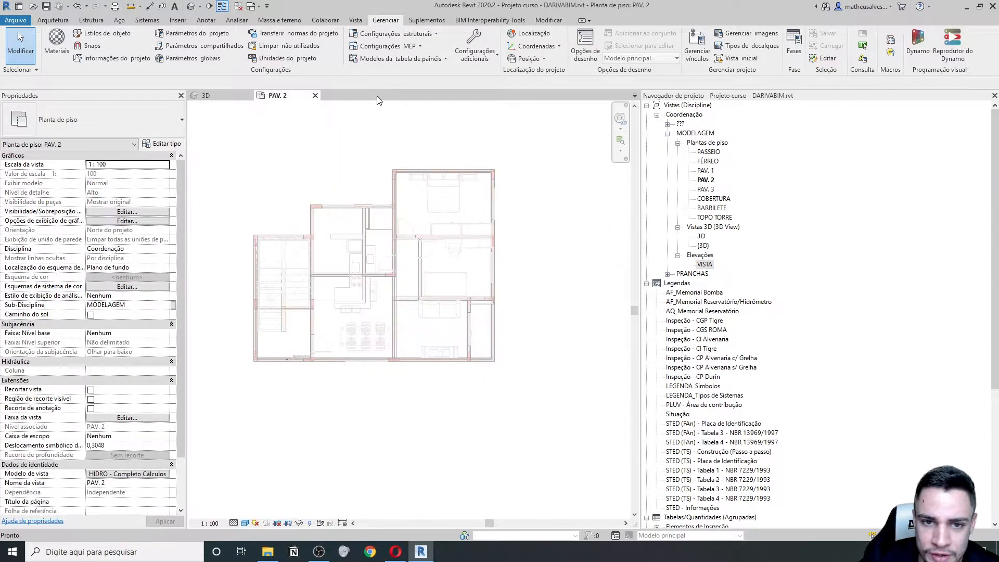
pyautogui.click(249, 96)
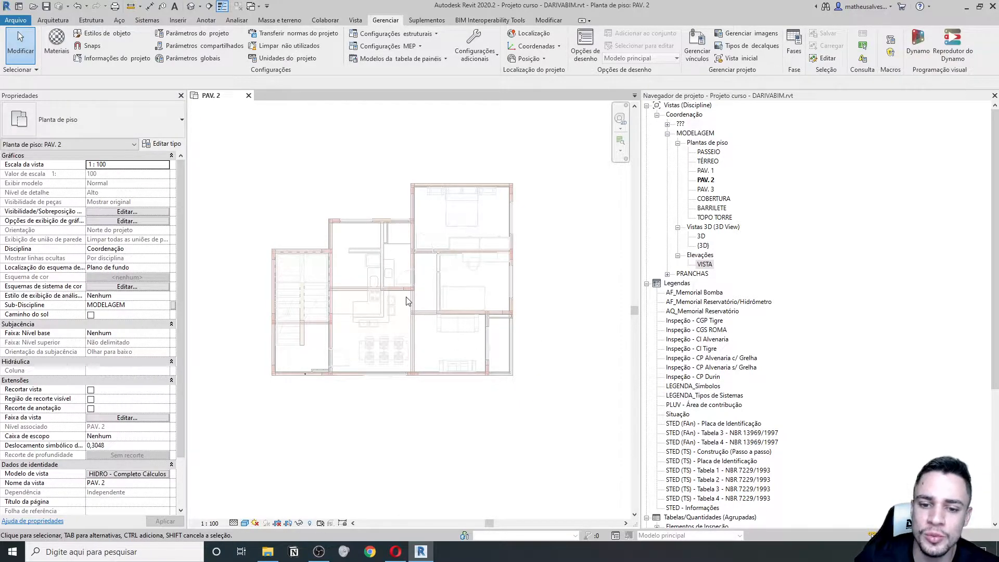
# Copy all the plumbing fixtures of the bathroom, kitchen and laundry in PAV. 3 to the clipboard, working from the VISTA elevation
pyautogui.scroll(3, 403, 294)
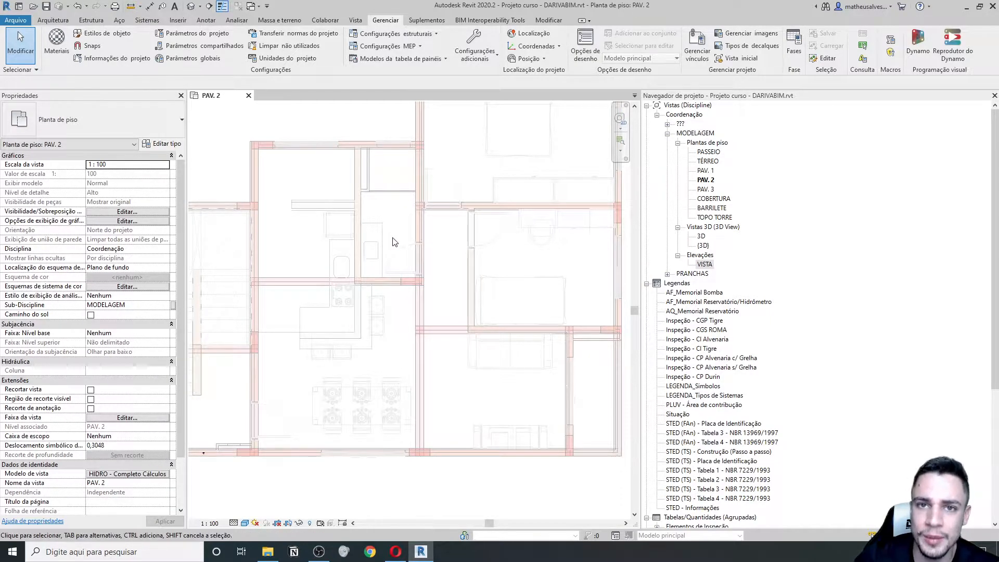
pyautogui.scroll(-1, 380, 320)
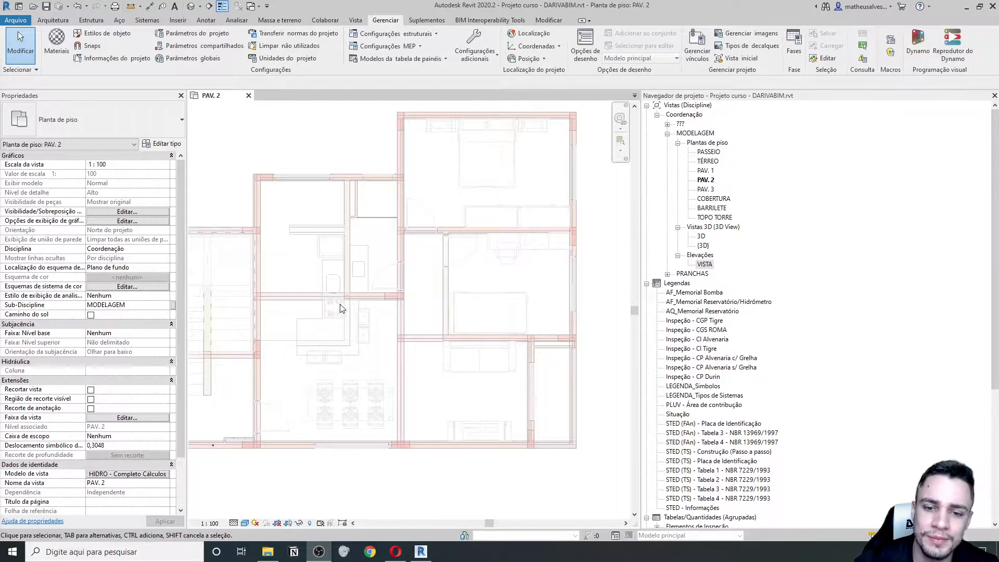
pyautogui.scroll(2, 314, 280)
pyautogui.moveTo(308, 279); pyautogui.dragTo(348, 281, button='middle')
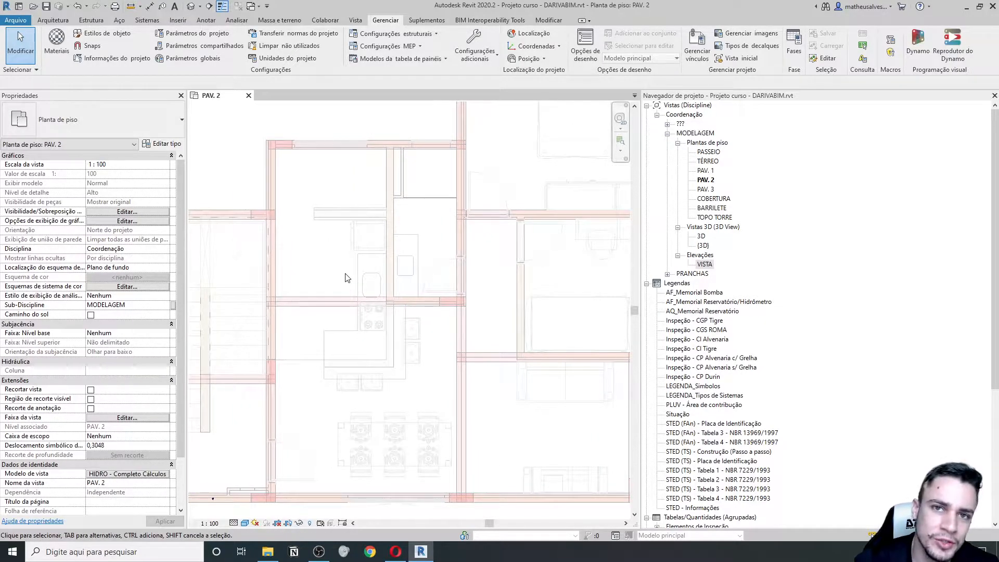
pyautogui.doubleClick(705, 189)
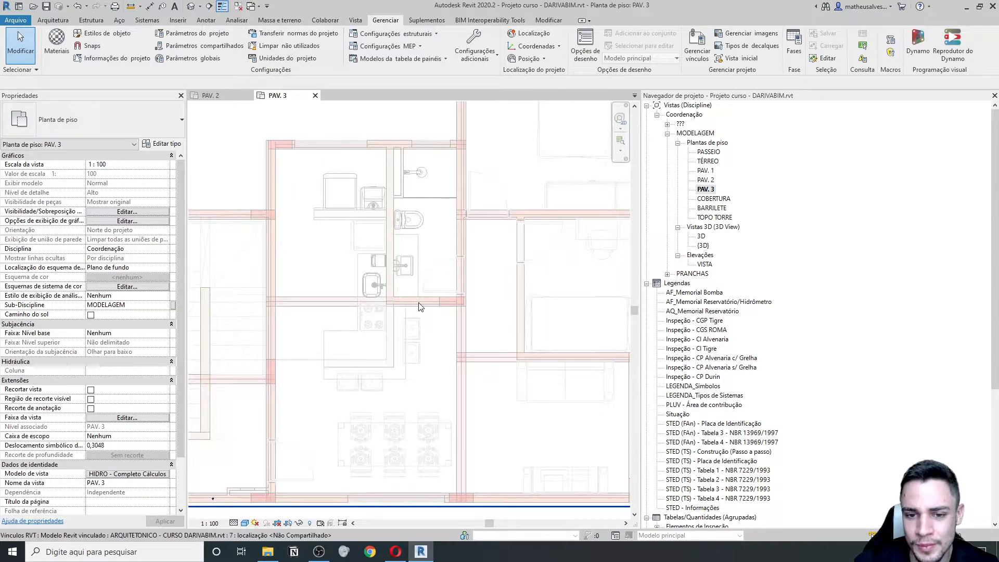
pyautogui.moveTo(317, 155); pyautogui.dragTo(445, 359)
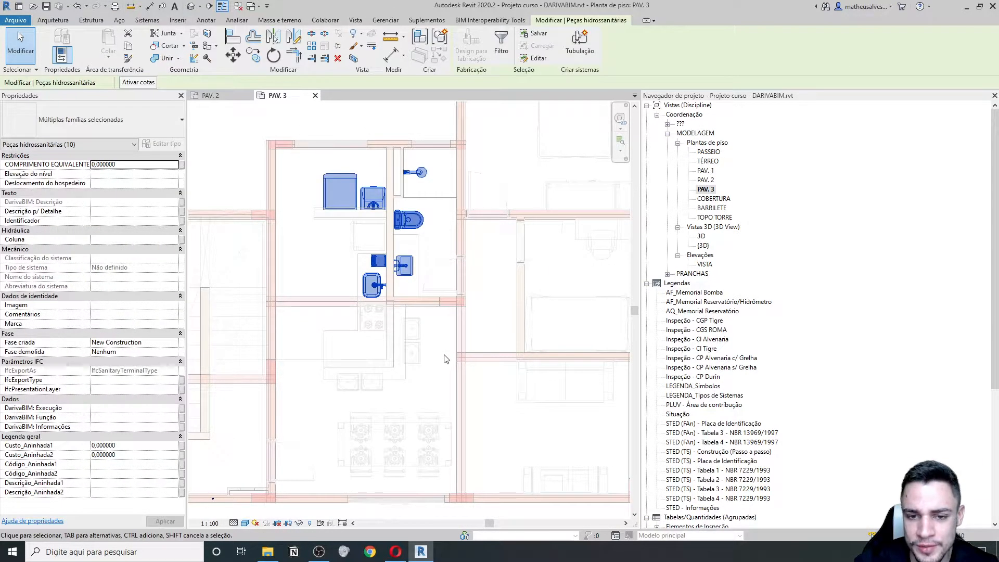
pyautogui.doubleClick(705, 264)
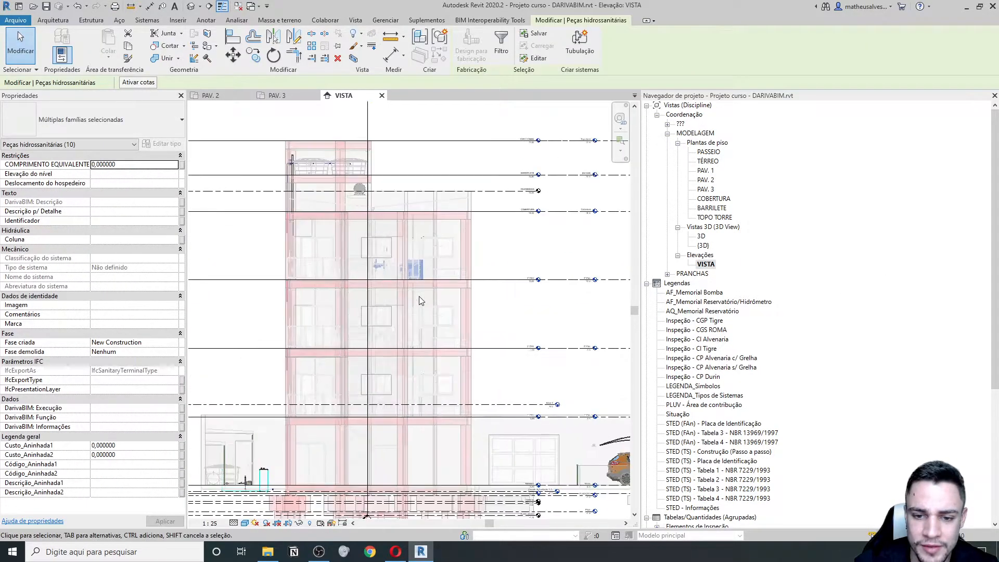
pyautogui.scroll(4, 419, 295)
pyautogui.scroll(-3, 421, 254)
pyautogui.scroll(2, 441, 245)
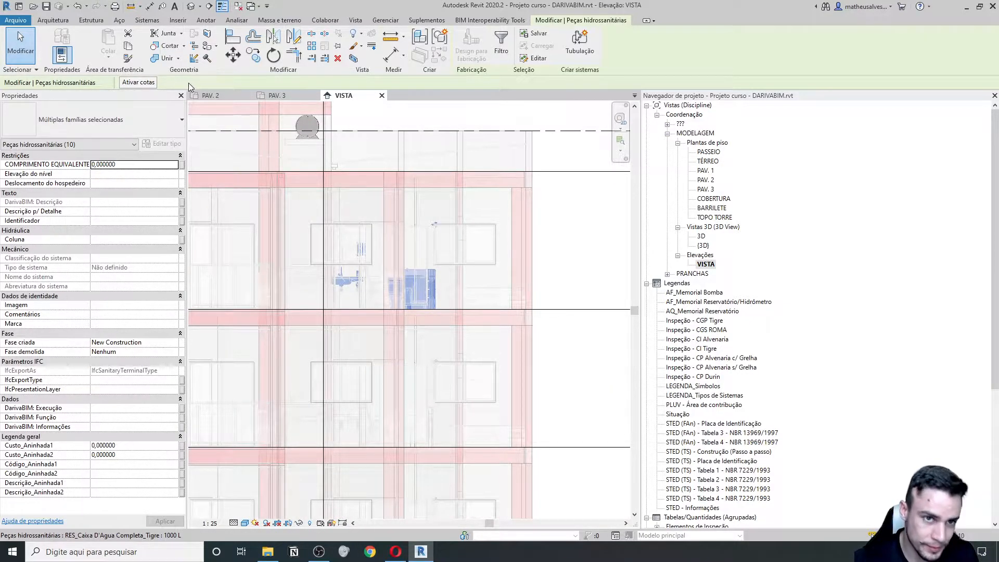
pyautogui.click(129, 51)
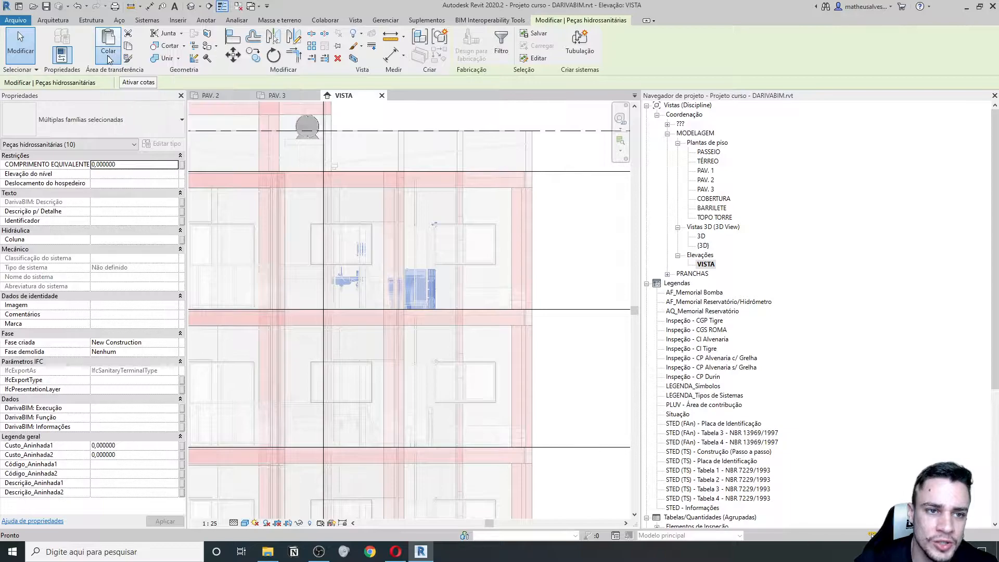
# Paste the copied plumbing fixtures aligned to the selected level PAV. 2
pyautogui.click(109, 58)
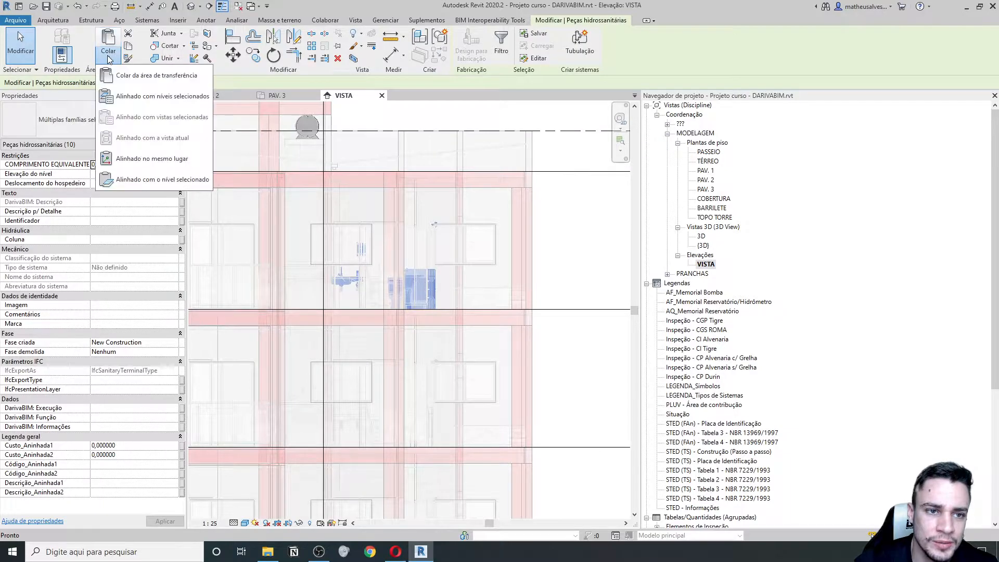
pyautogui.click(141, 96)
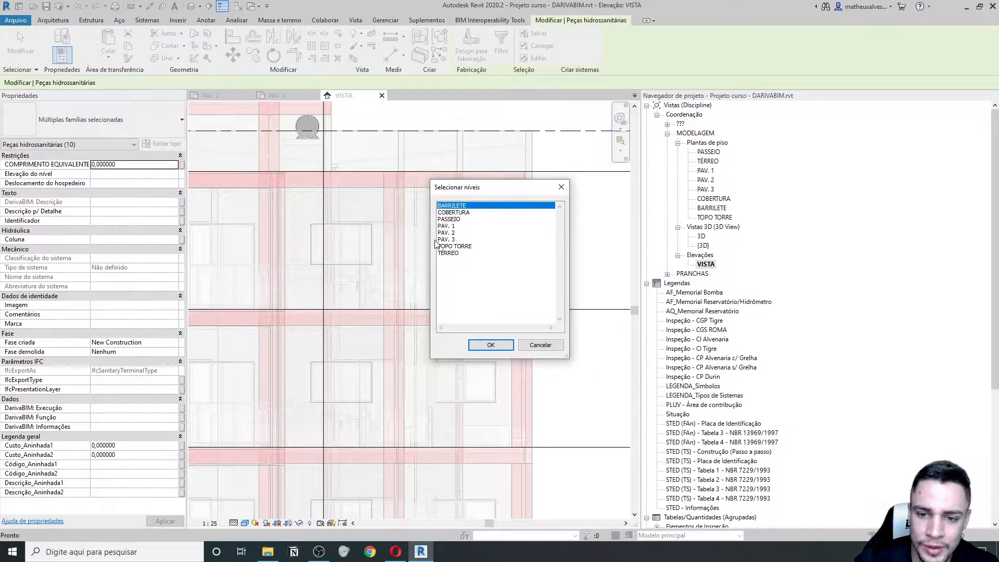
pyautogui.click(451, 232)
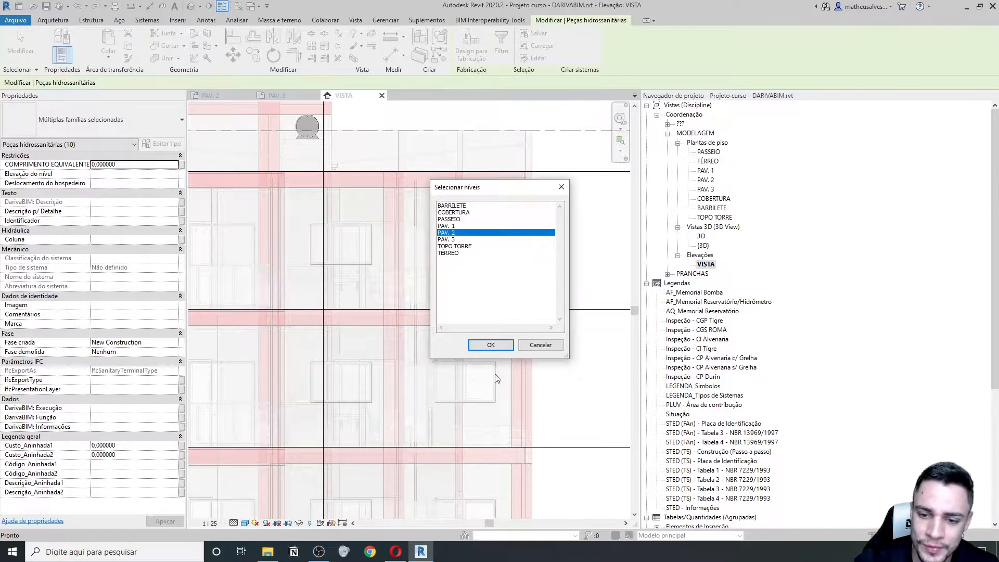
pyautogui.click(491, 344)
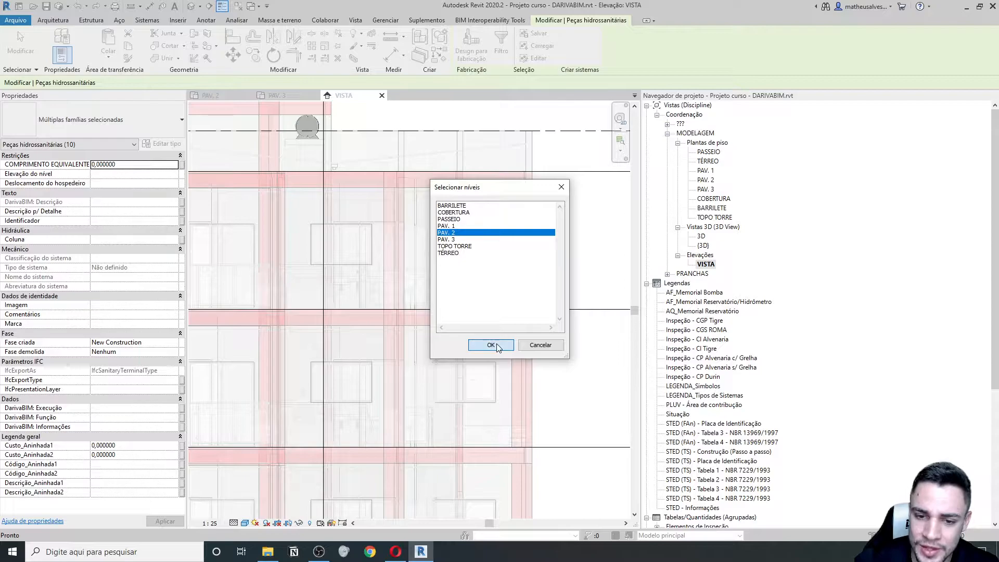
pyautogui.scroll(-2, 371, 317)
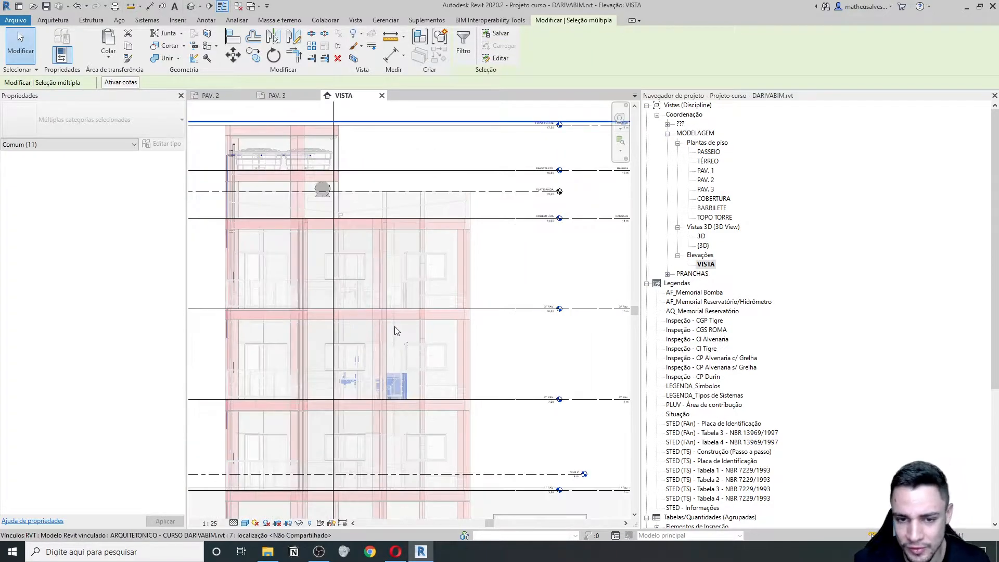
pyautogui.press('Escape')
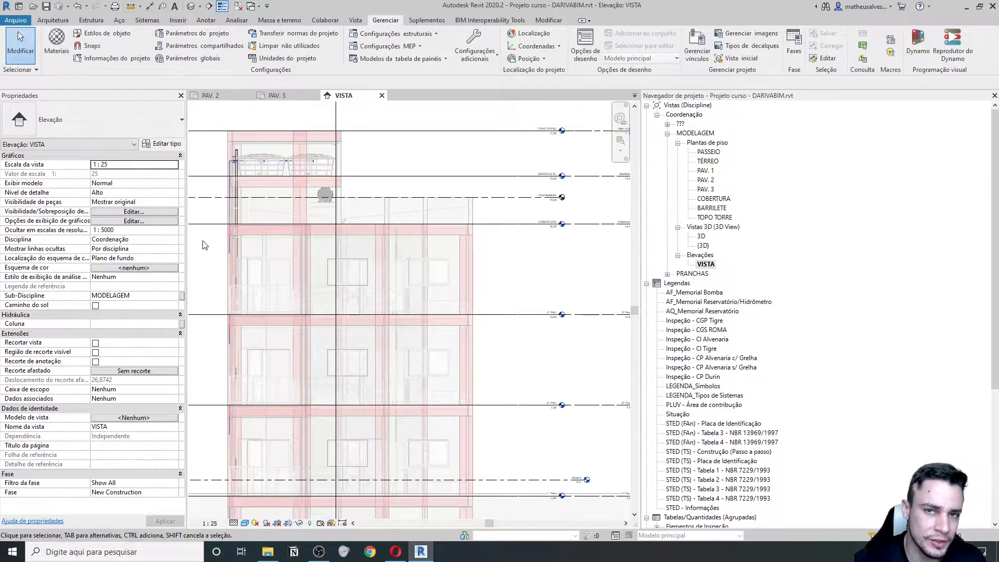
# Delete the original plumbing fixtures from the PAV. 3 floor plan and close the PAV. 3 and VISTA views
pyautogui.click(277, 95)
pyautogui.moveTo(309, 139); pyautogui.dragTo(415, 306)
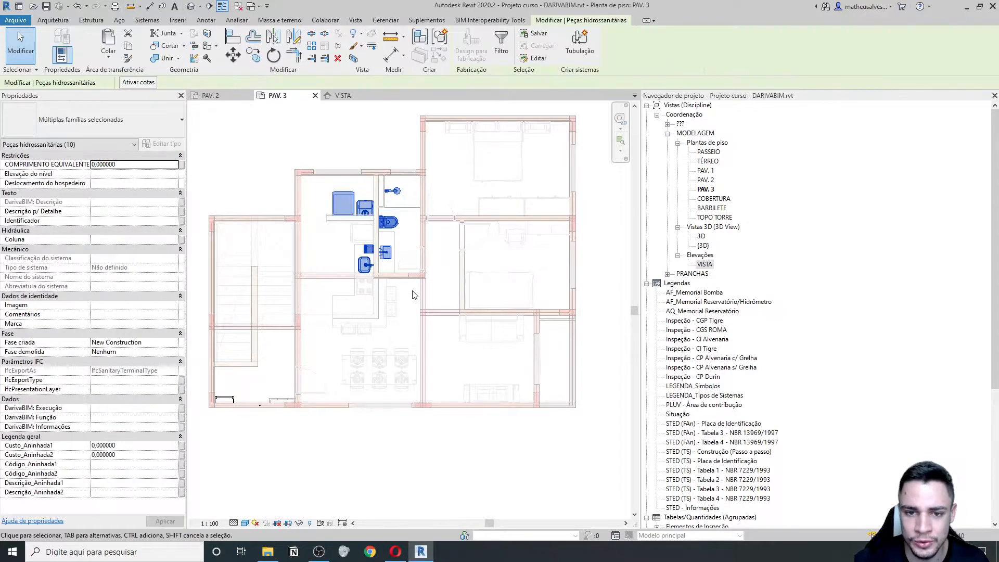
pyautogui.press('Escape')
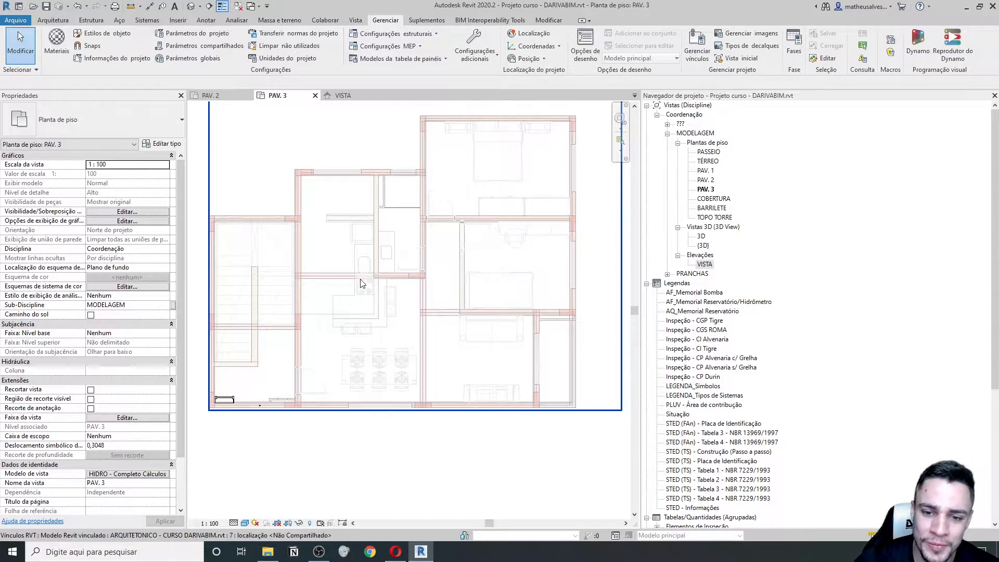
pyautogui.scroll(2, 354, 263)
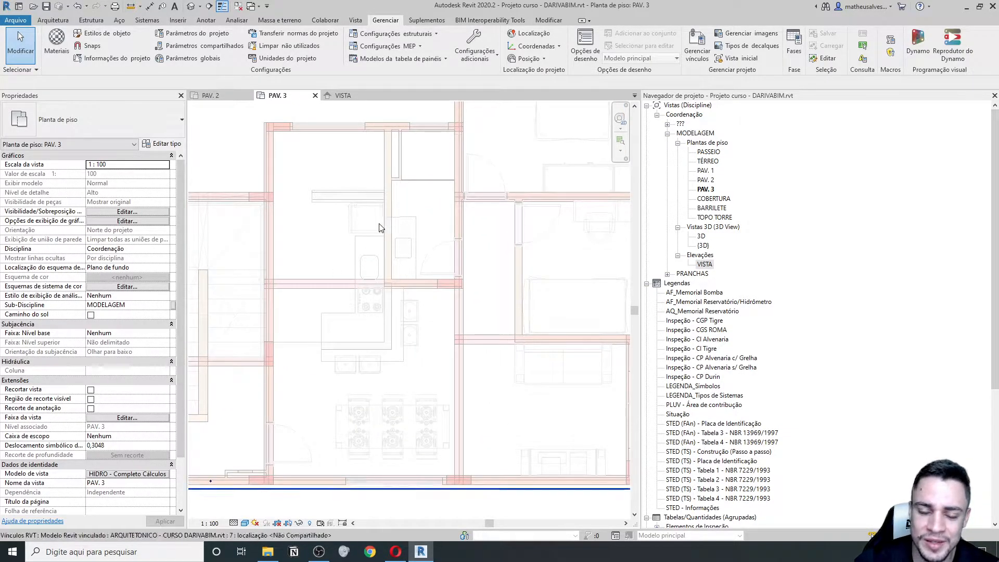
pyautogui.click(315, 95)
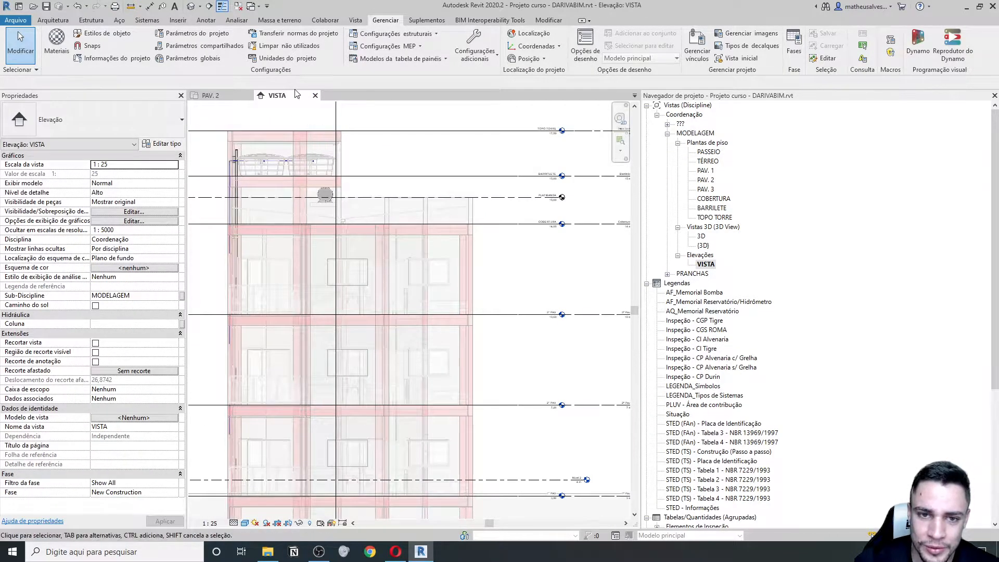
pyautogui.click(315, 95)
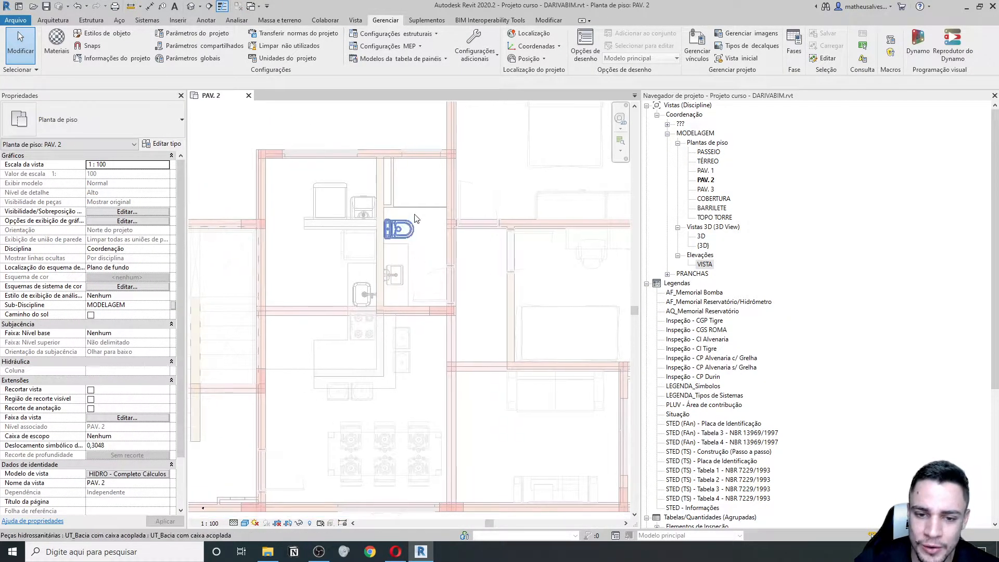
# Set the cut plane offset to 2,1 in the view range of the PAV. 2 floor plan
pyautogui.scroll(3, 395, 190)
pyautogui.moveTo(462, 333); pyautogui.dragTo(430, 288, button='middle')
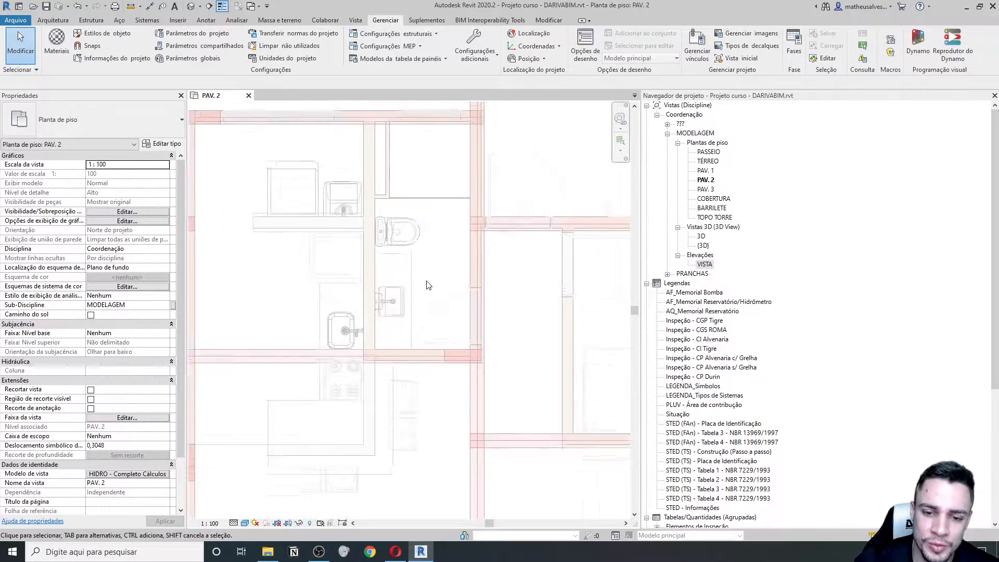
pyautogui.scroll(-2, 426, 284)
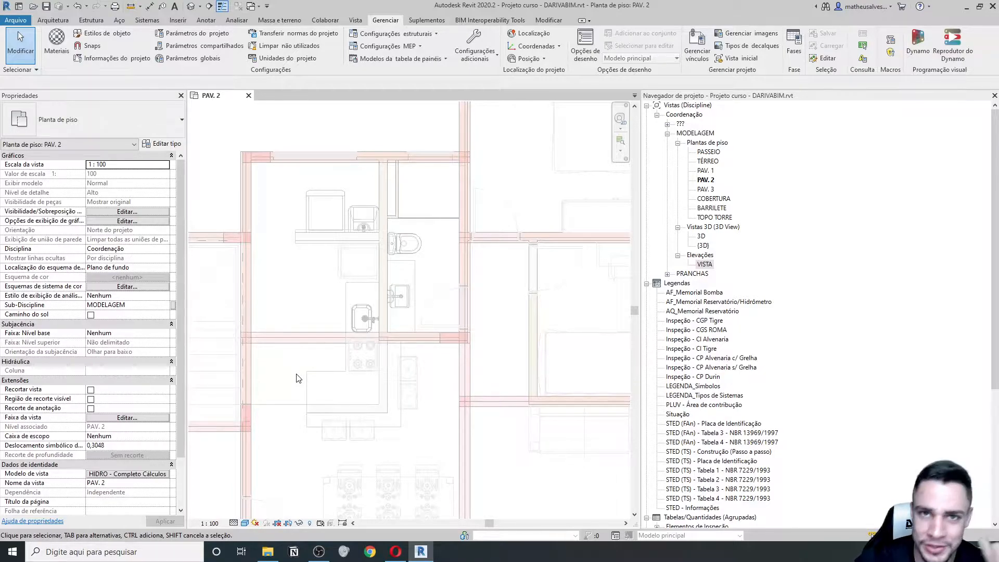
pyautogui.click(157, 418)
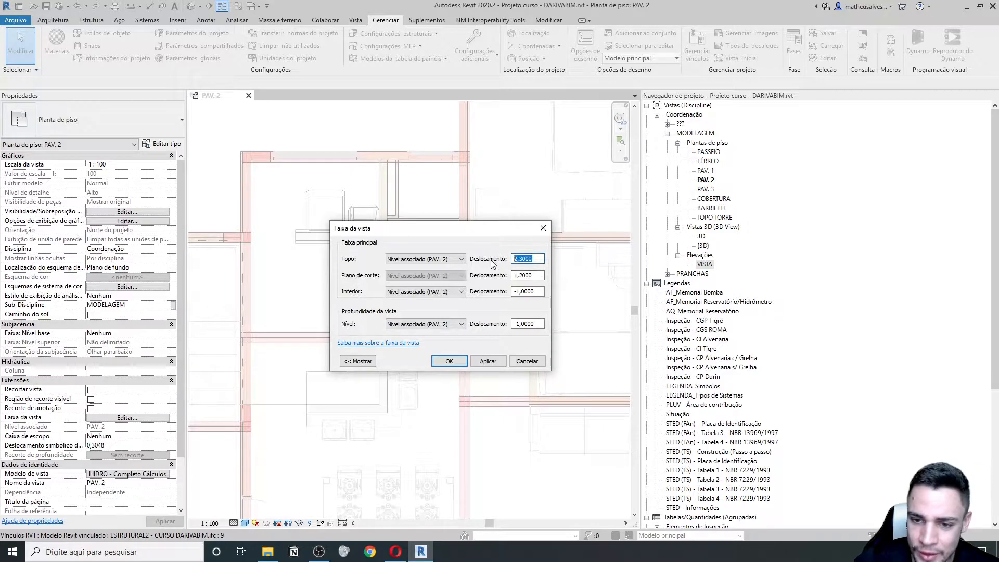
pyautogui.click(508, 276)
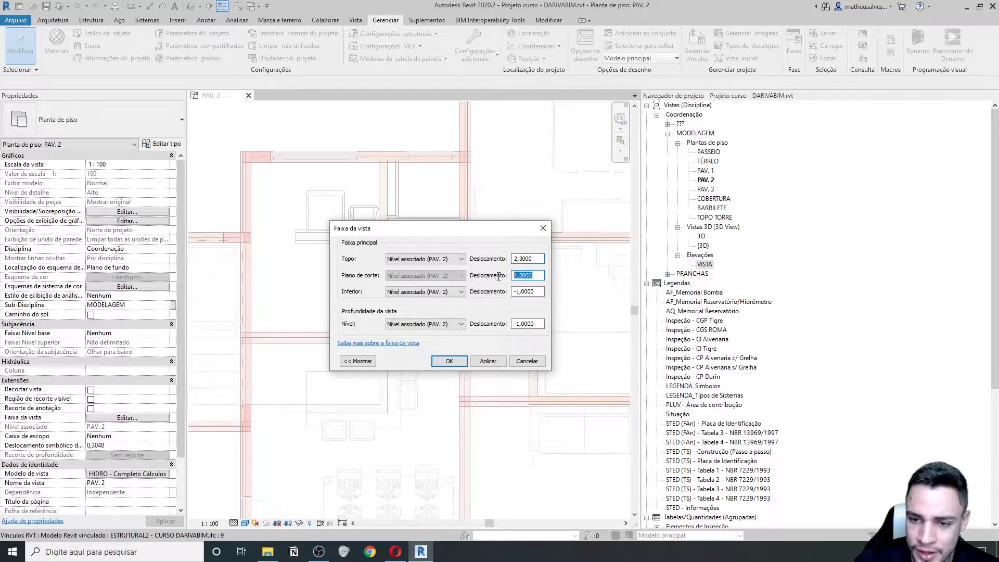
pyautogui.write('2,')
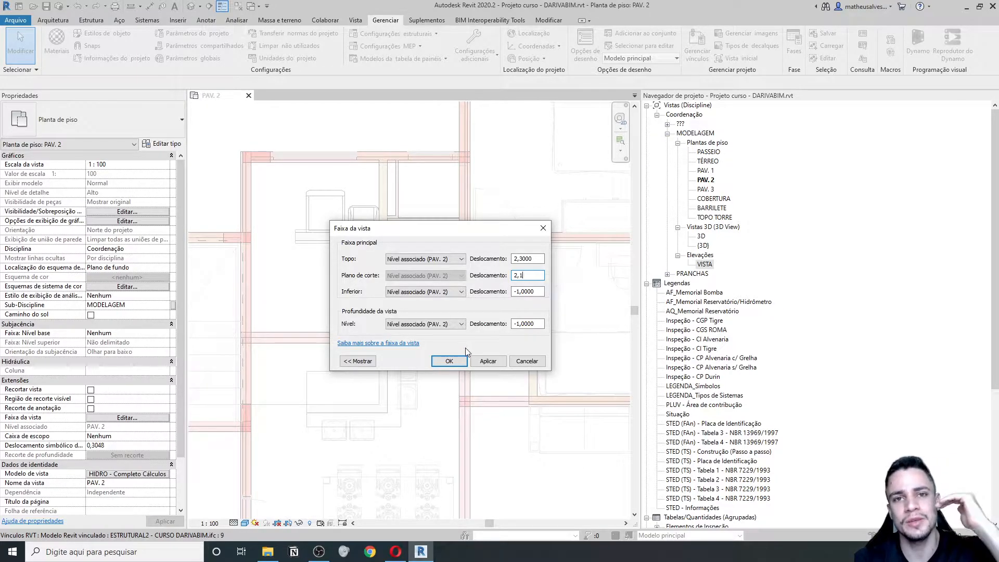
pyautogui.click(449, 361)
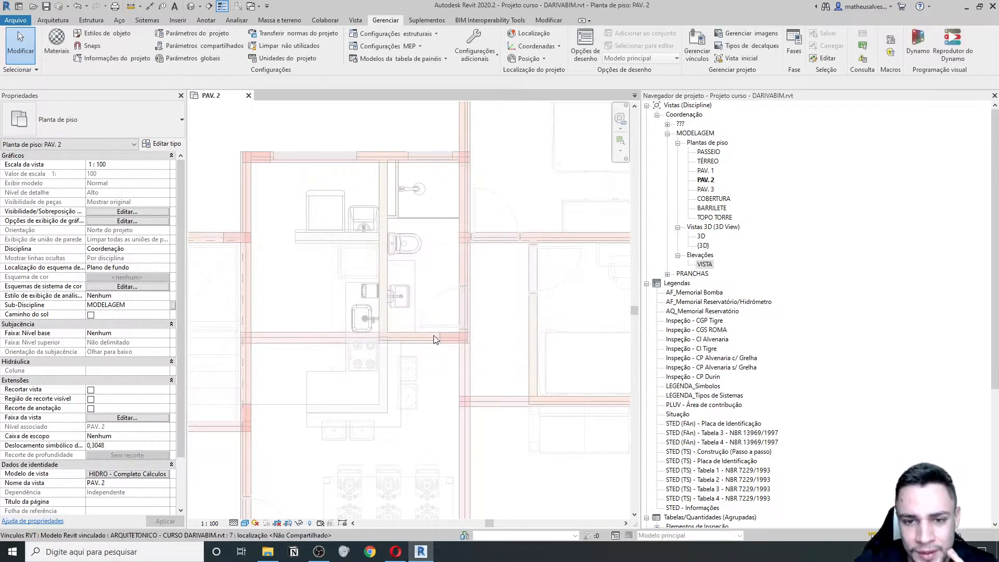
# Examine the shower, toilet, washbasin, kitchen and laundry fixtures against the surrounding walls in the PAV. 2 floor plan
pyautogui.scroll(3, 405, 191)
pyautogui.scroll(-2, 314, 234)
pyautogui.moveTo(399, 323); pyautogui.dragTo(431, 312, button='middle')
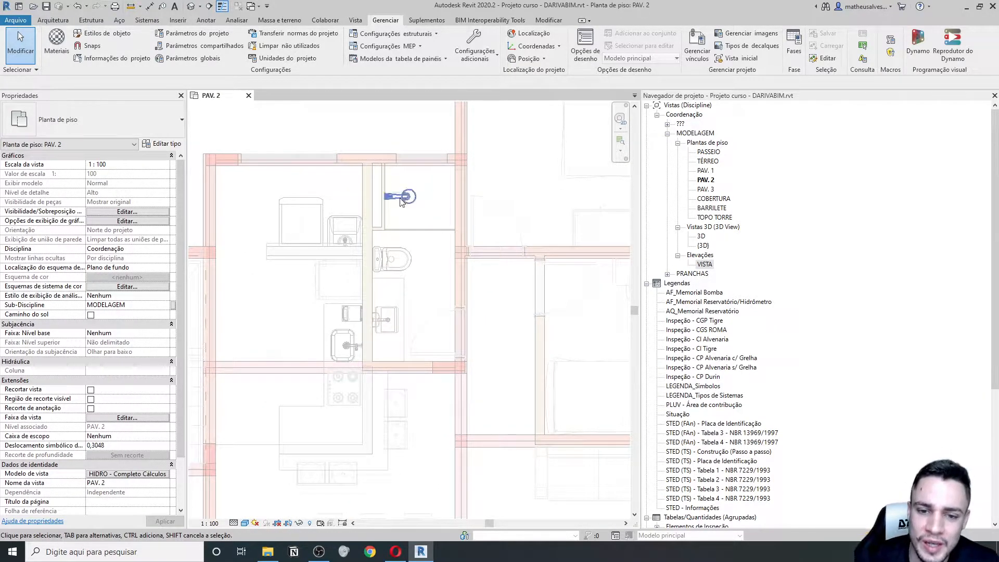
pyautogui.scroll(2, 398, 189)
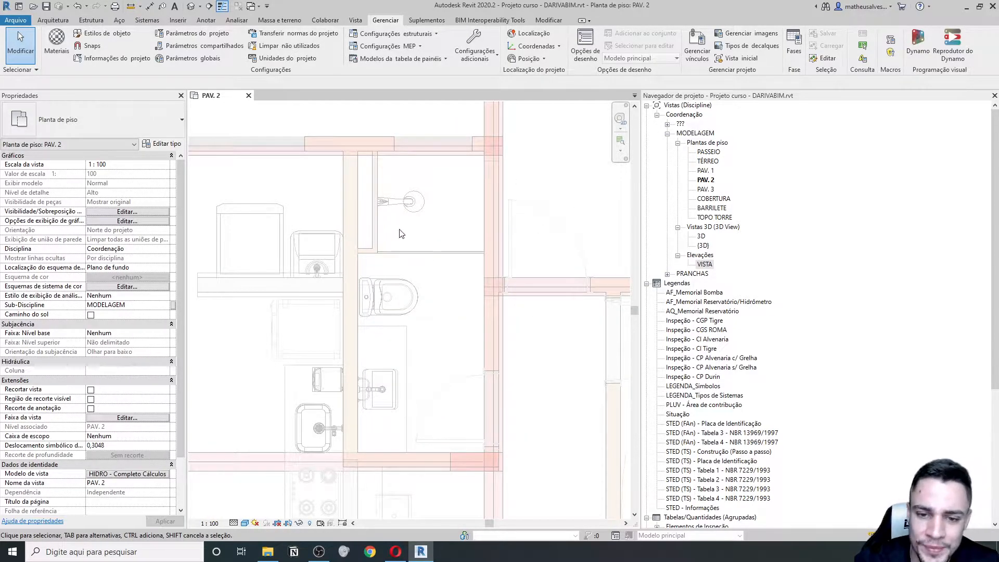
pyautogui.moveTo(408, 228); pyautogui.dragTo(413, 266, button='middle')
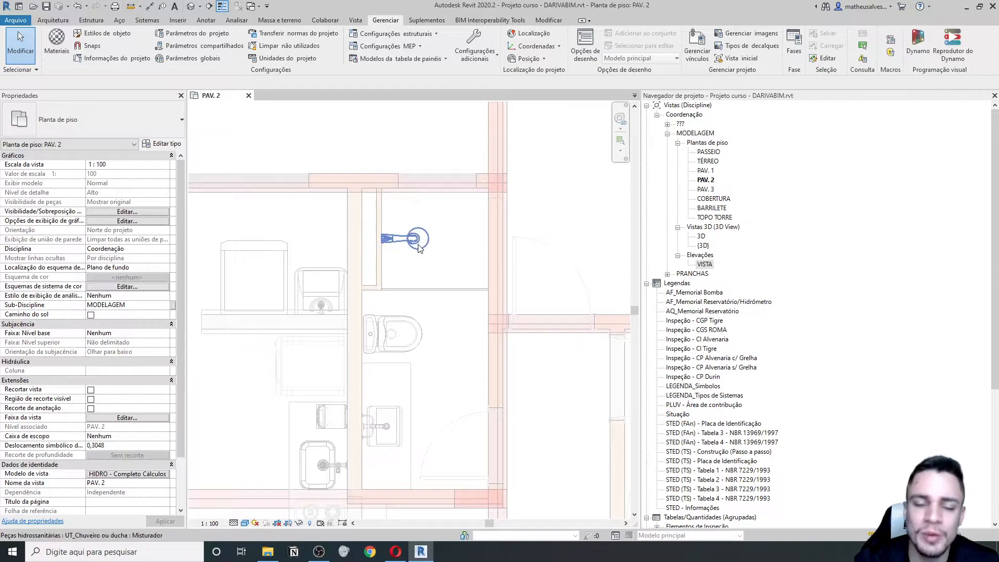
pyautogui.scroll(1, 419, 239)
pyautogui.scroll(1, 393, 253)
pyautogui.scroll(-1, 396, 261)
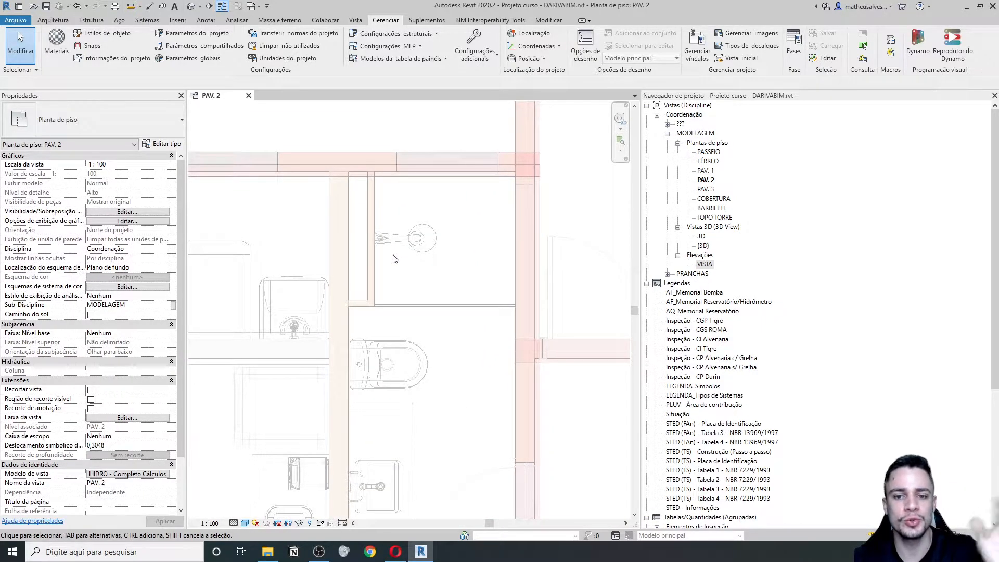
pyautogui.scroll(-2, 392, 263)
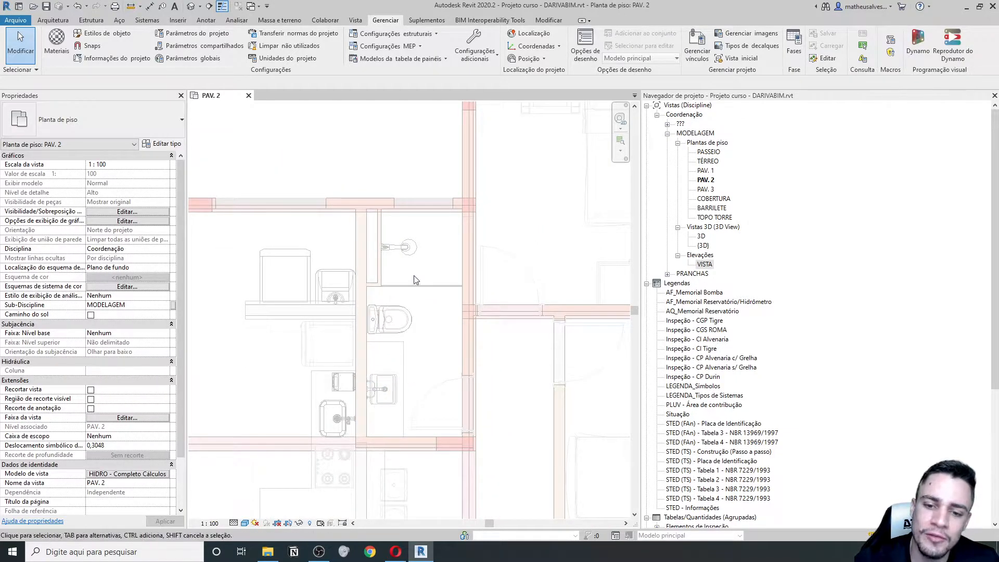
pyautogui.scroll(1, 396, 249)
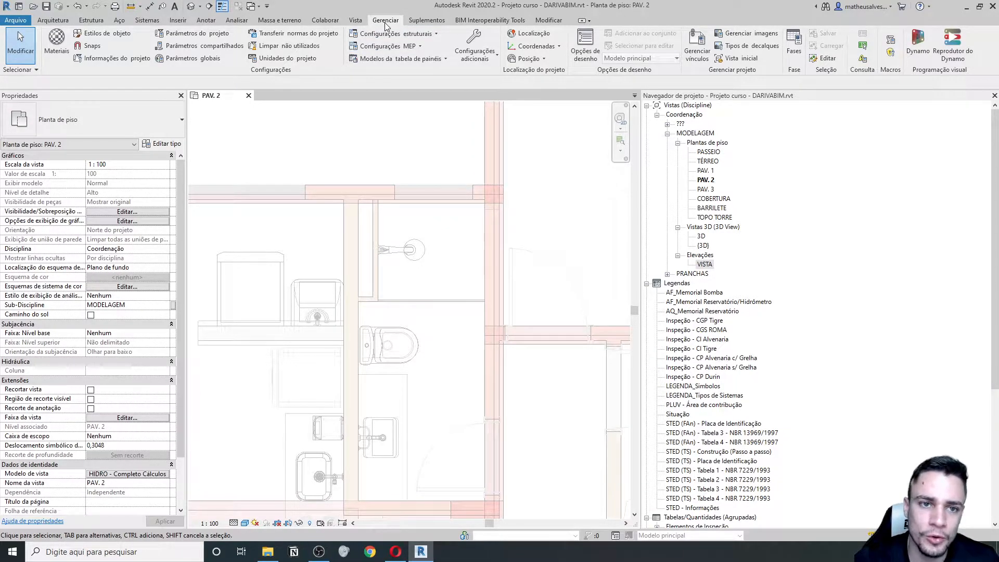
# Place an AQ_Base misturador monocomando 1/2" e 3/4" pipe accessory on the wall face below the shower in the PAV. 2 floor plan
pyautogui.click(147, 20)
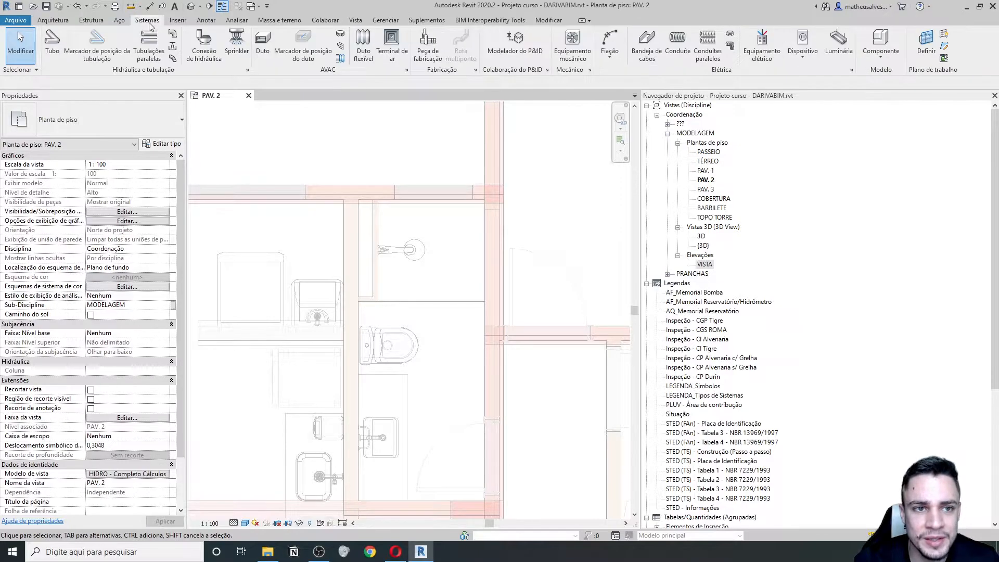
pyautogui.click(172, 47)
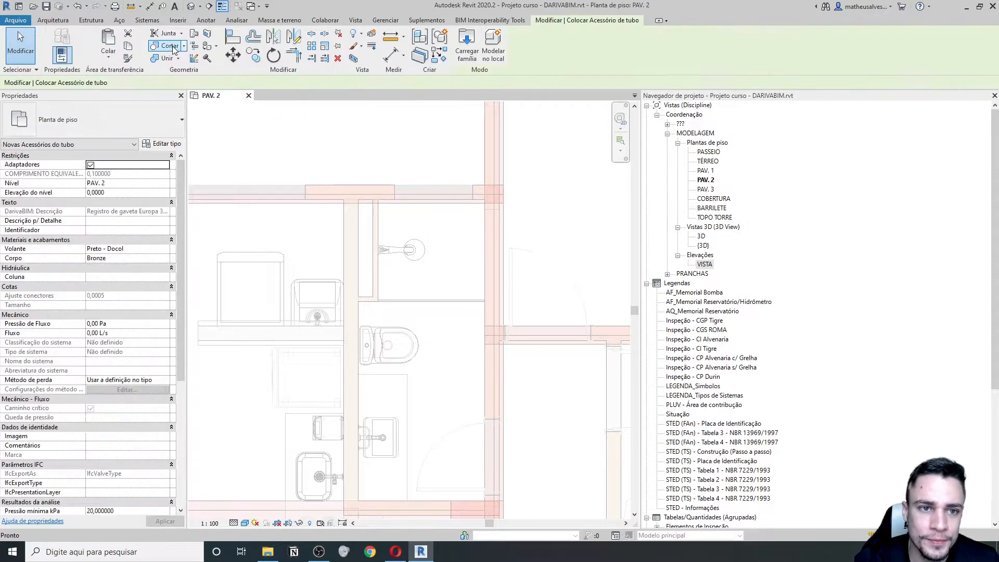
pyautogui.click(150, 117)
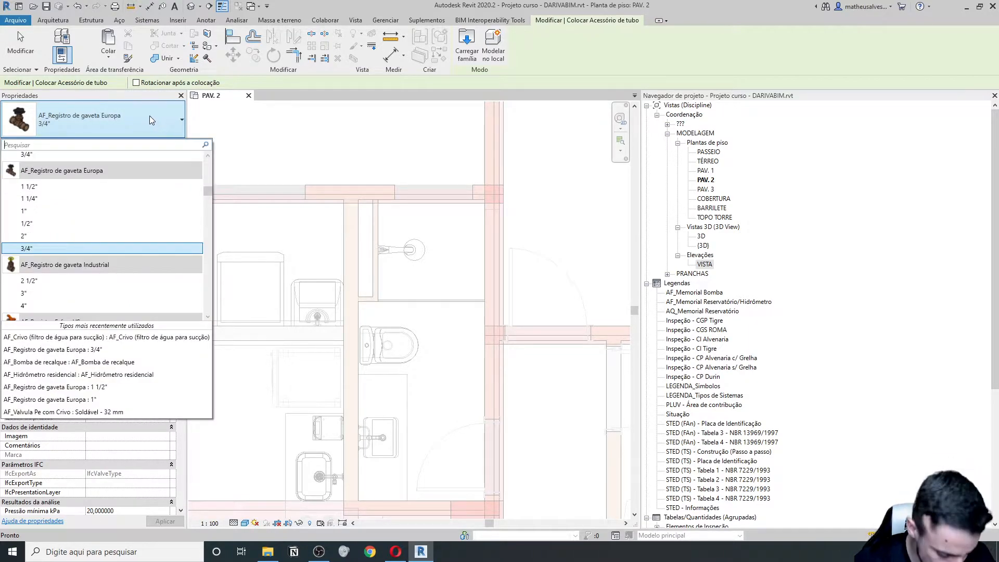
pyautogui.write('MISTU')
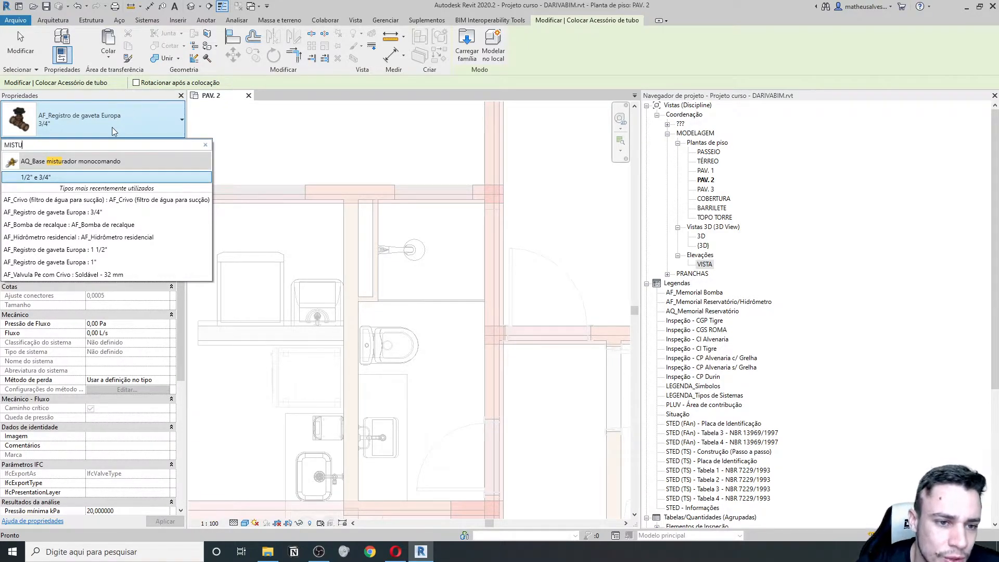
pyautogui.click(45, 178)
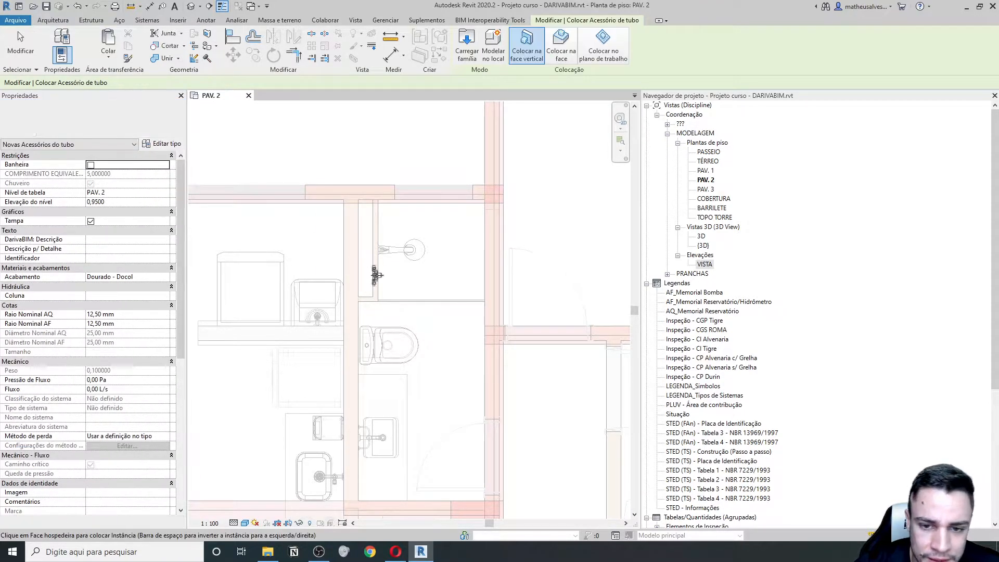
pyautogui.scroll(5, 376, 272)
pyautogui.scroll(2, 375, 273)
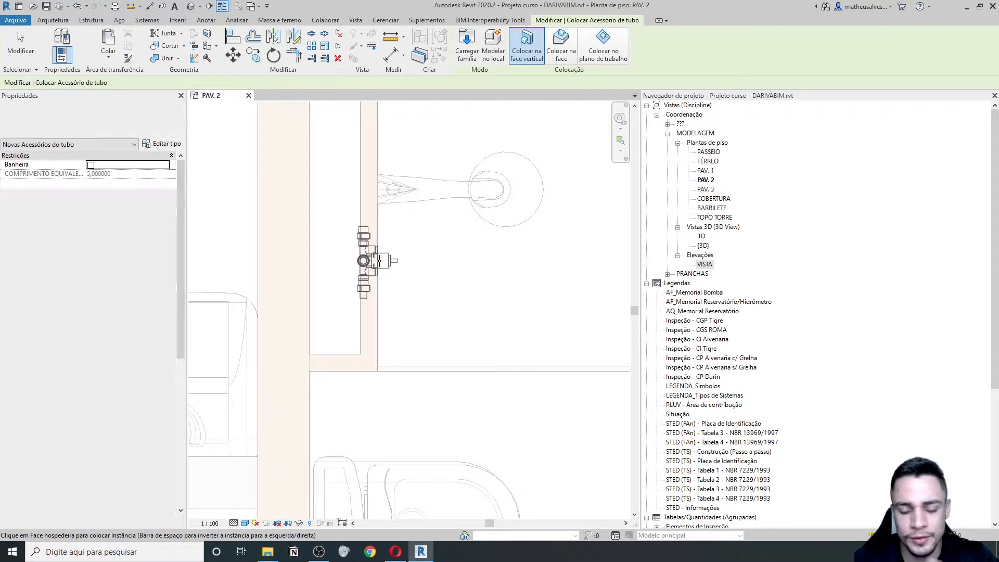
pyautogui.click(378, 260)
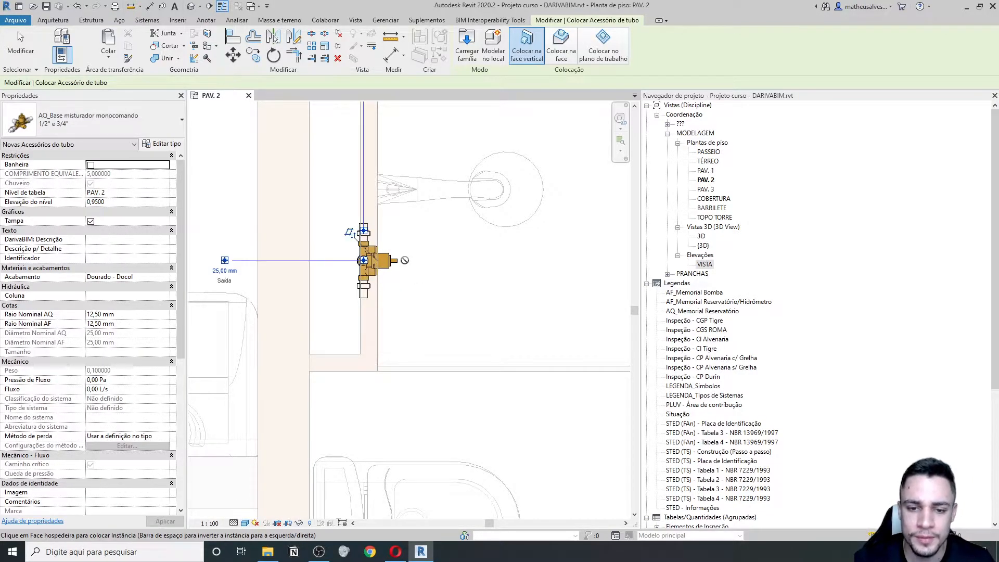
pyautogui.press('Escape')
pyautogui.press('Escape')
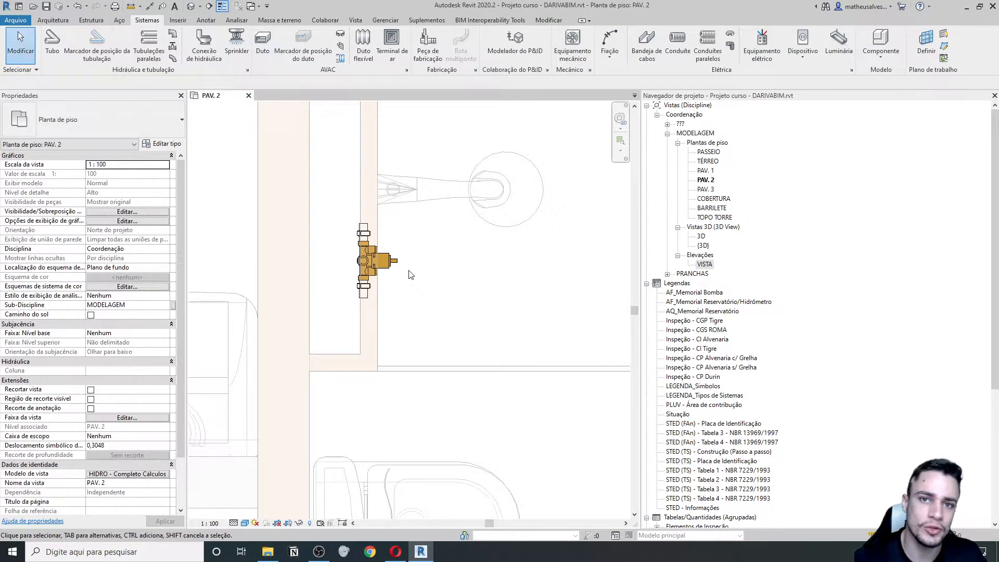
# Align the mixer base with the centreline of the shower in the floor plan
pyautogui.press('a')
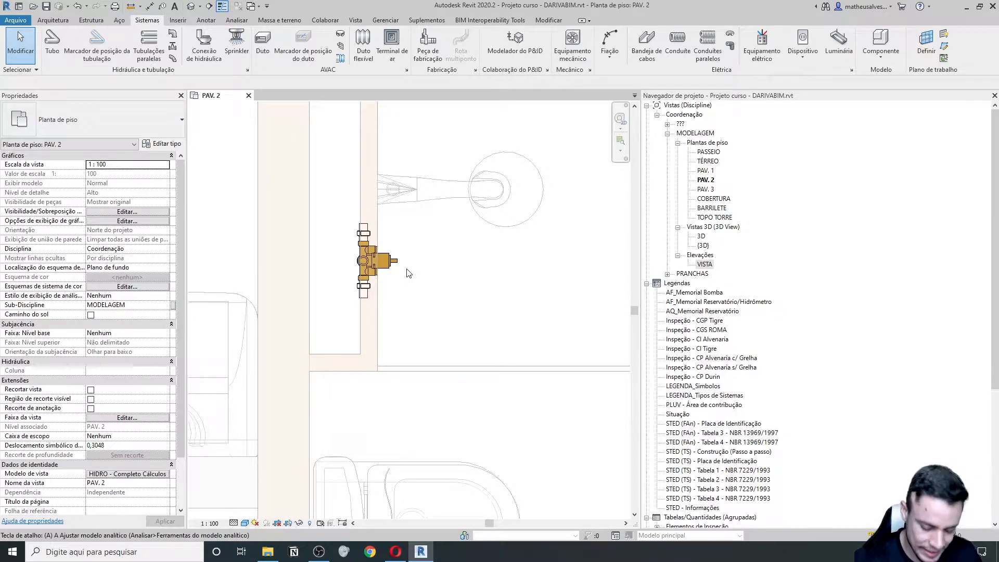
pyautogui.press('l')
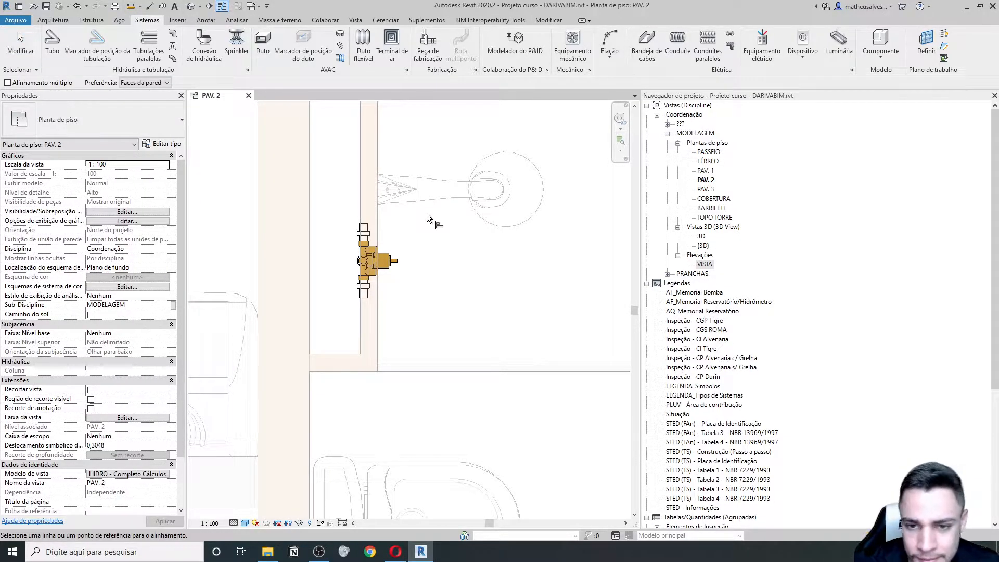
pyautogui.click(432, 188)
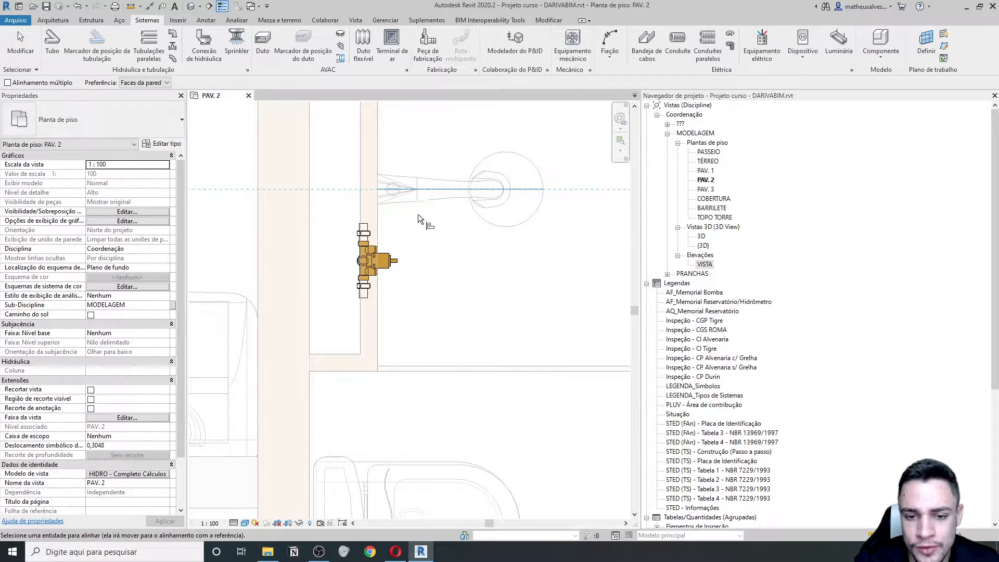
pyautogui.click(383, 260)
pyautogui.scroll(-2, 394, 244)
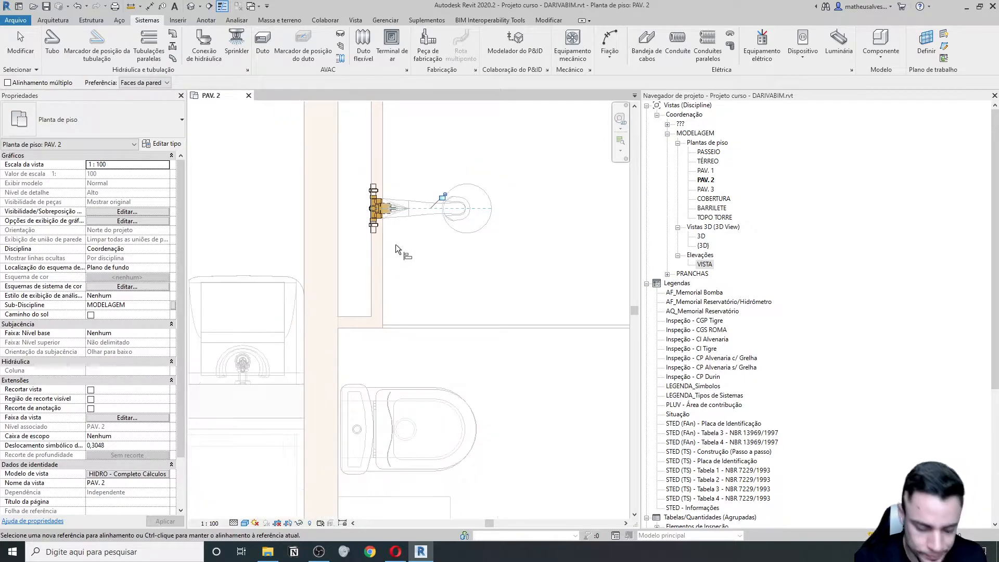
pyautogui.scroll(-1, 358, 260)
pyautogui.scroll(-1, 361, 254)
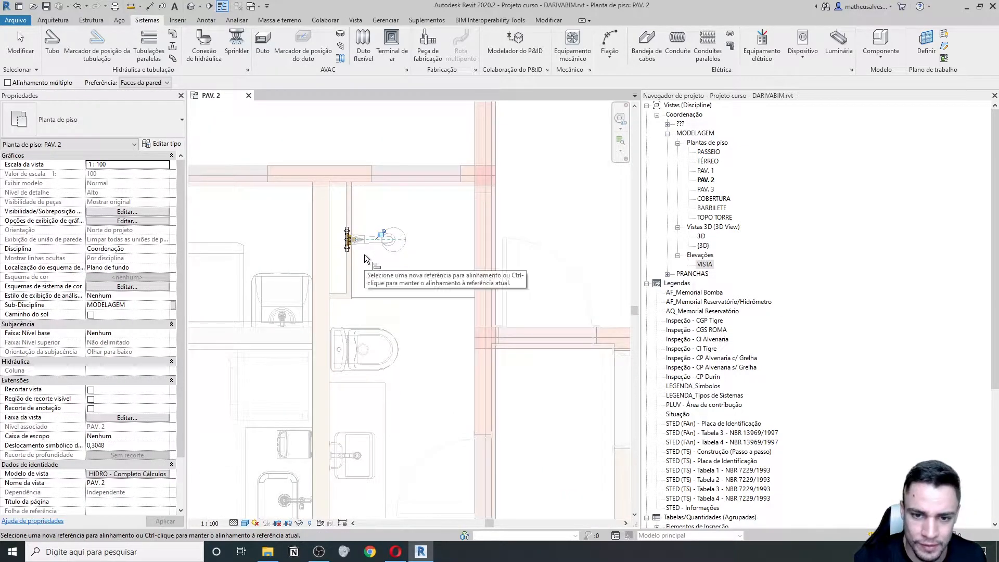
pyautogui.press('Escape')
pyautogui.press('Escape')
# Create a vertical section through the bathroom, looking towards the wall with the shower, toilet and washbasin
pyautogui.scroll(-3, 379, 249)
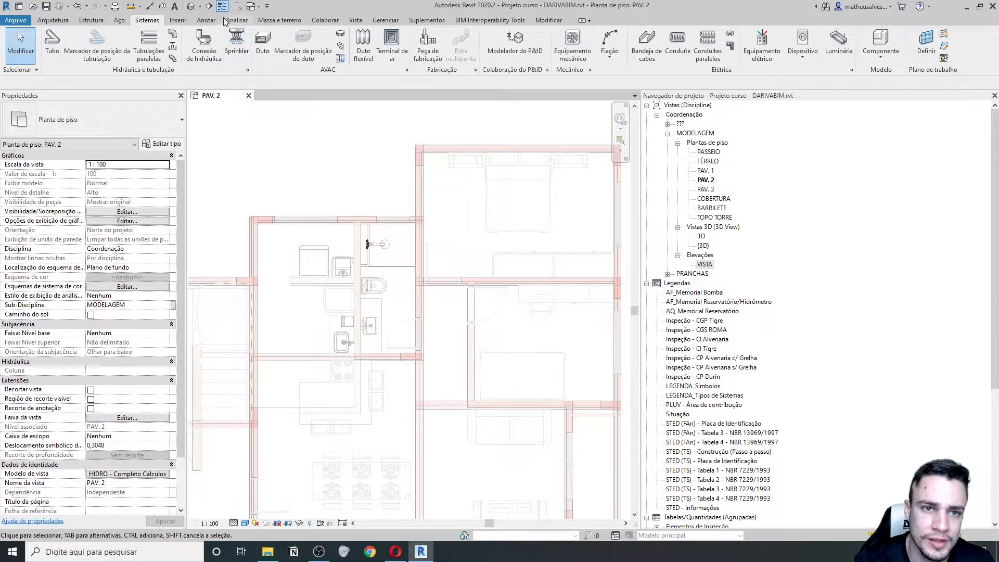
pyautogui.click(209, 6)
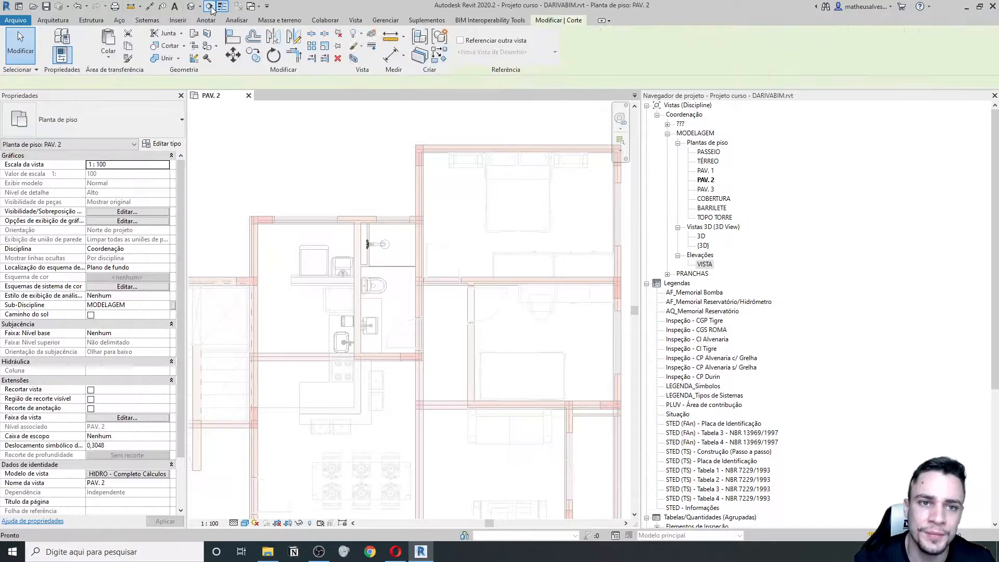
pyautogui.click(395, 377)
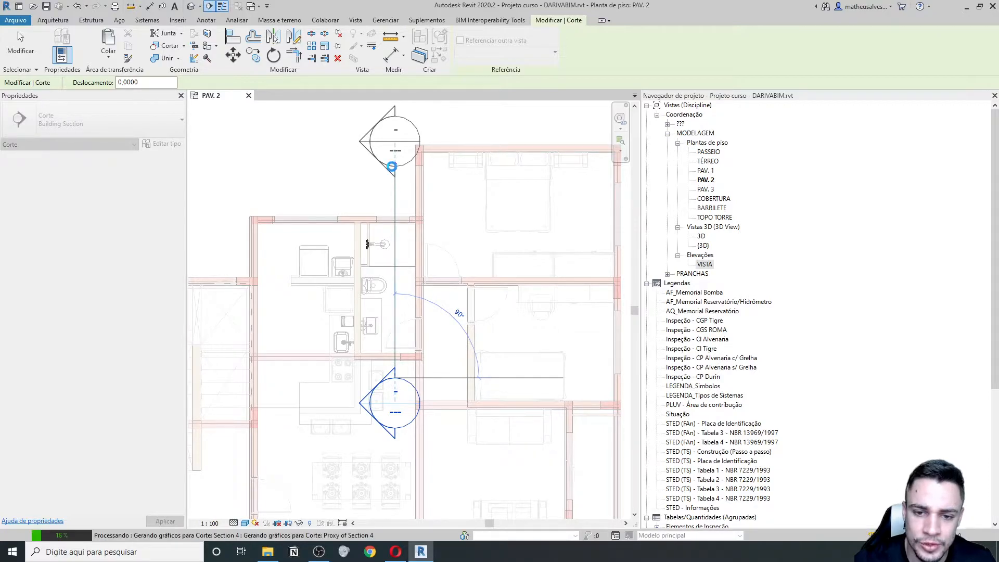
pyautogui.click(395, 166)
pyautogui.press('Escape')
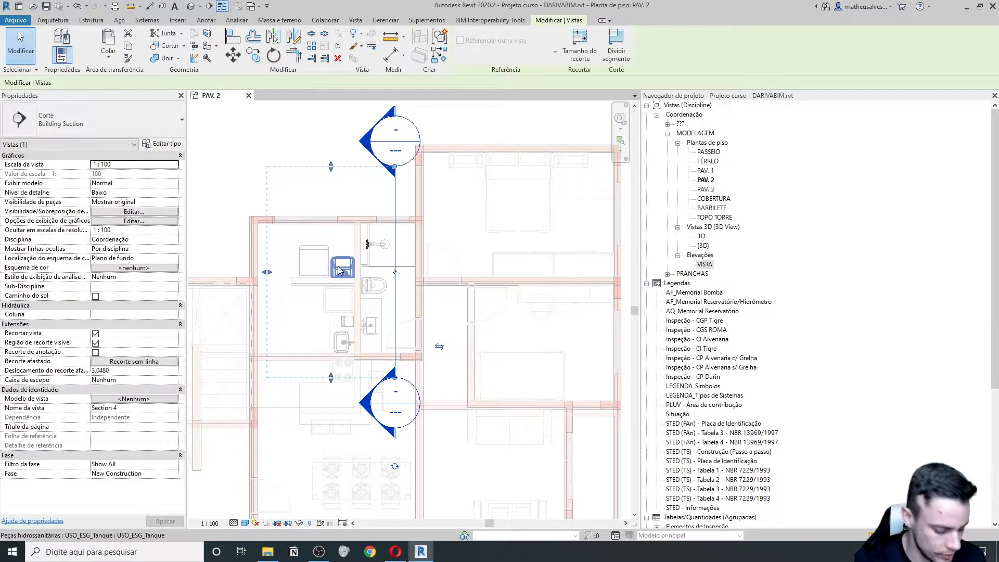
pyautogui.press('Escape')
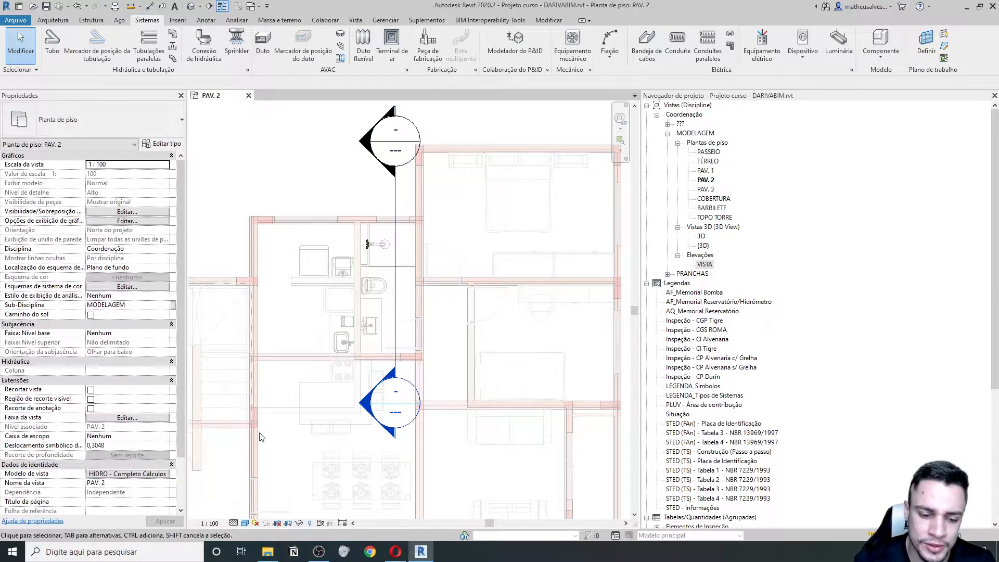
# Set the scale of the PAV. 2 floor plan to 1 : 50
pyautogui.click(213, 523)
pyautogui.click(216, 443)
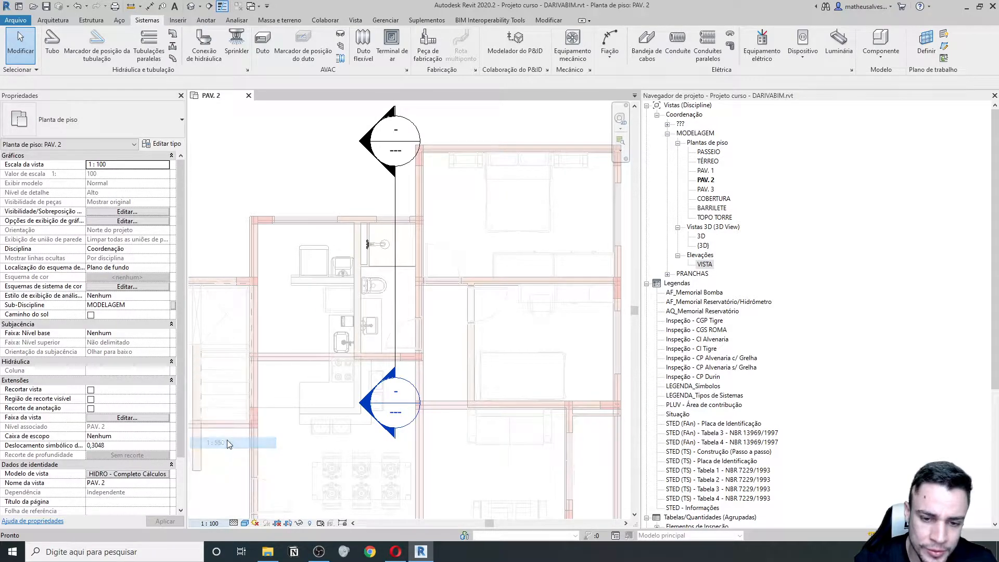
pyautogui.scroll(1, 383, 179)
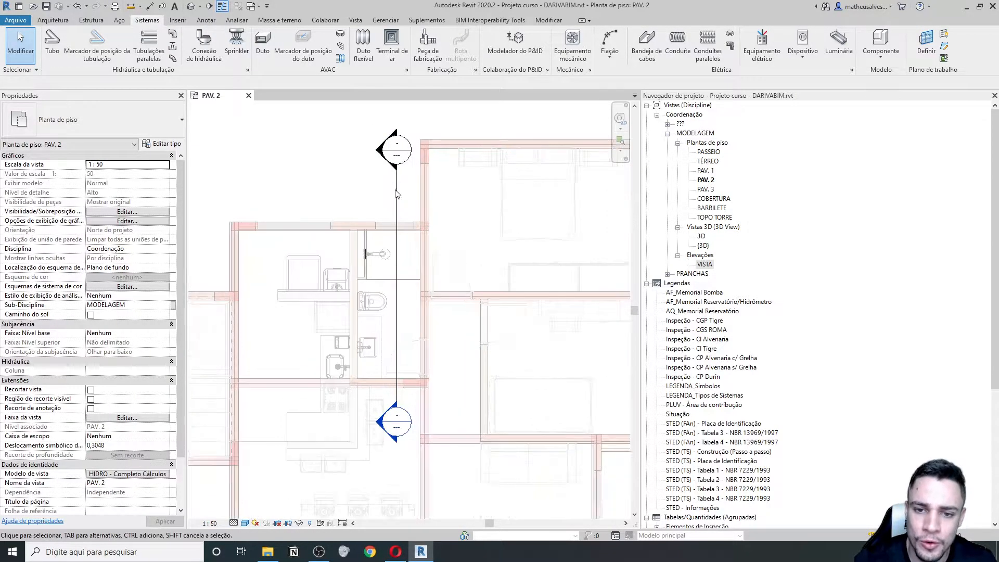
# Open the new bathroom section view and assign it the HIDRO - Completo Cálculos view template
pyautogui.click(398, 195)
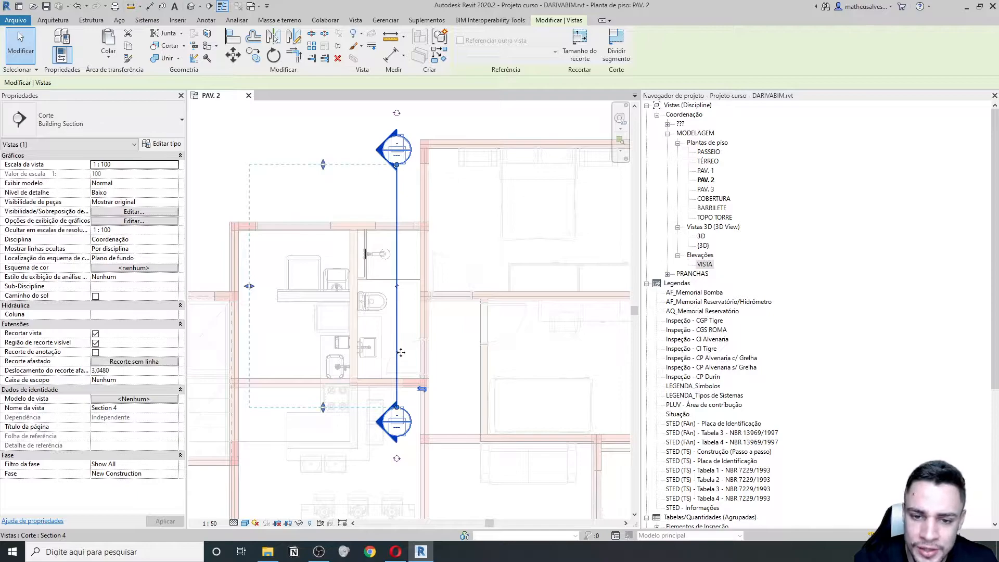
pyautogui.click(342, 206)
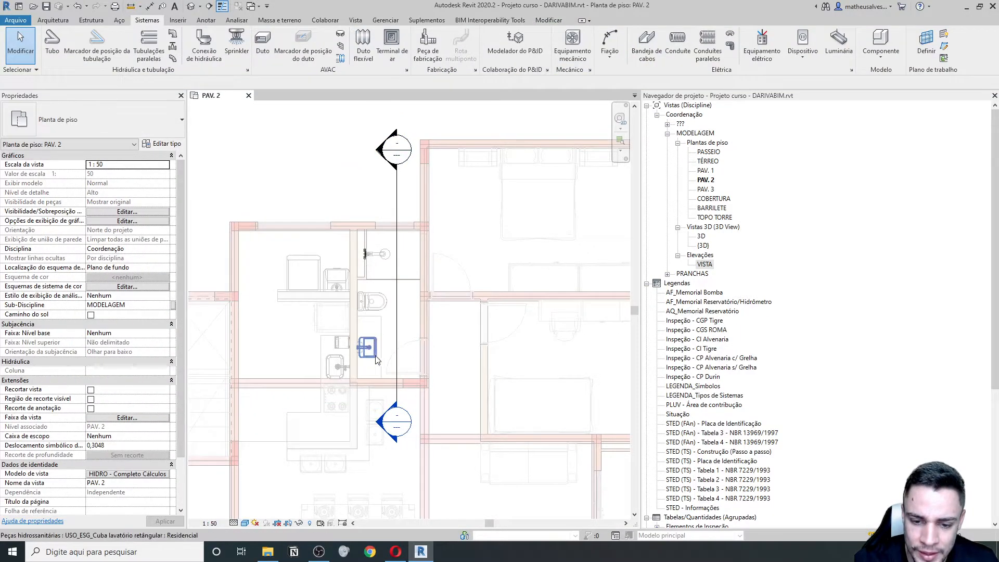
pyautogui.doubleClick(383, 428)
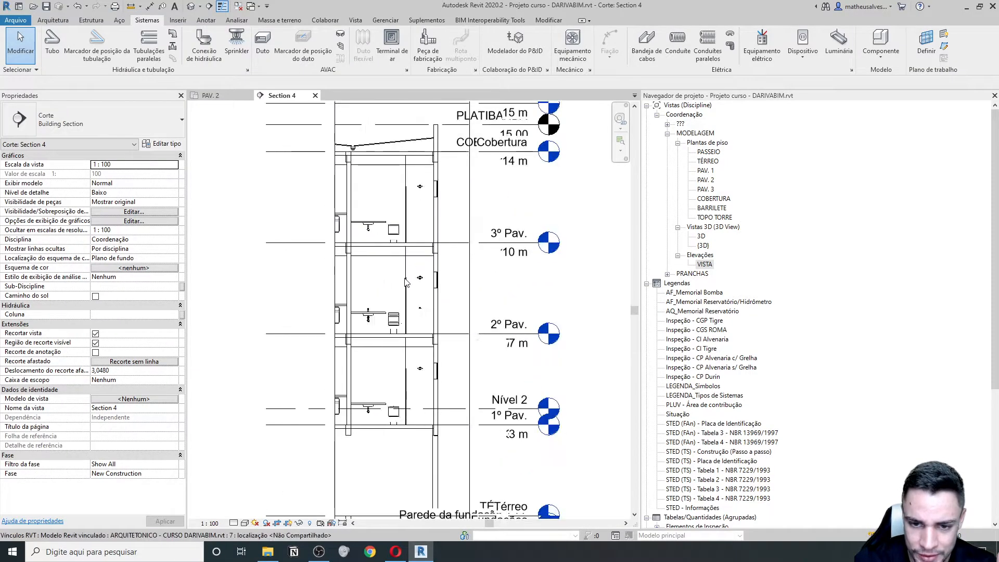
pyautogui.scroll(1, 414, 292)
pyautogui.scroll(4, 374, 291)
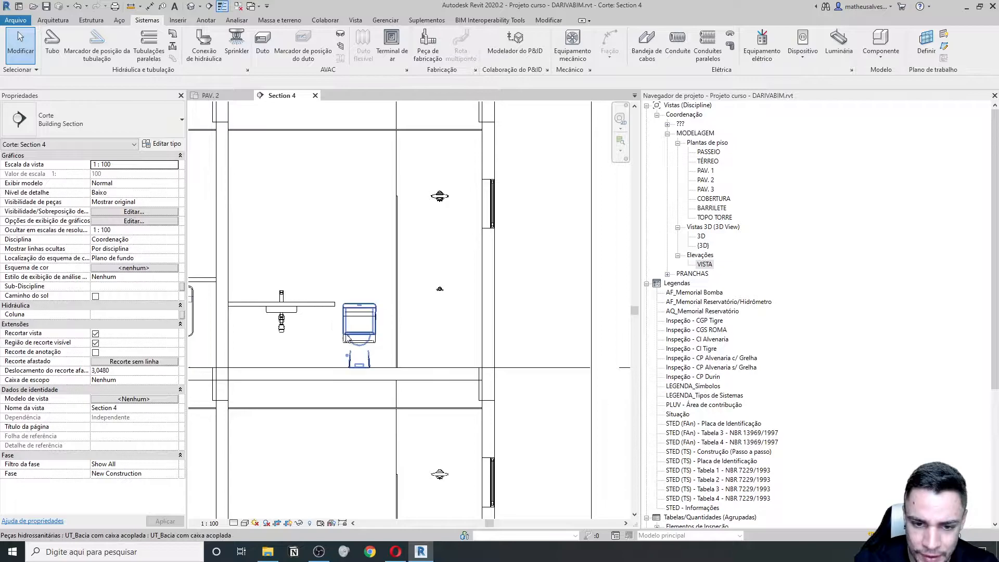
pyautogui.scroll(-1, 312, 328)
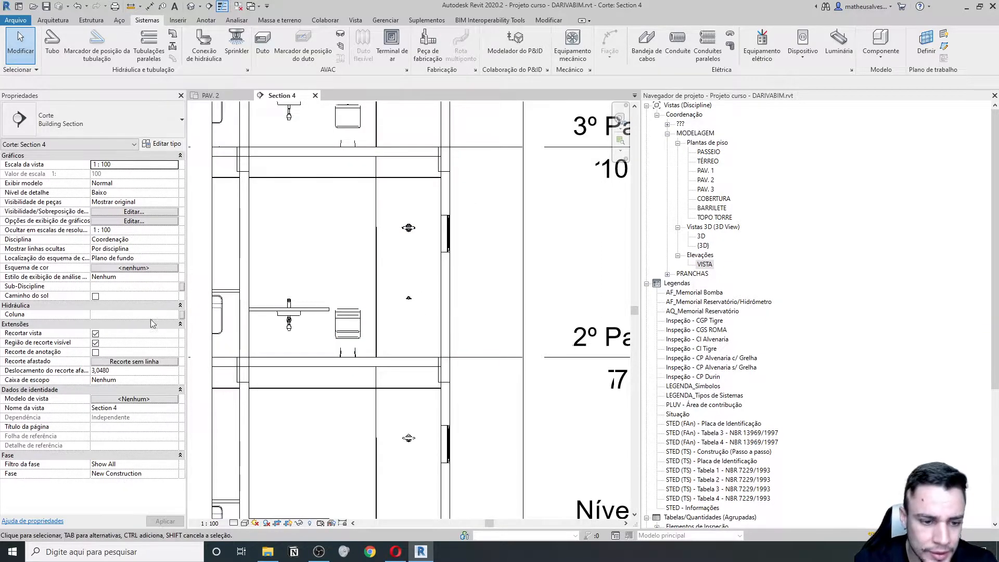
pyautogui.click(155, 400)
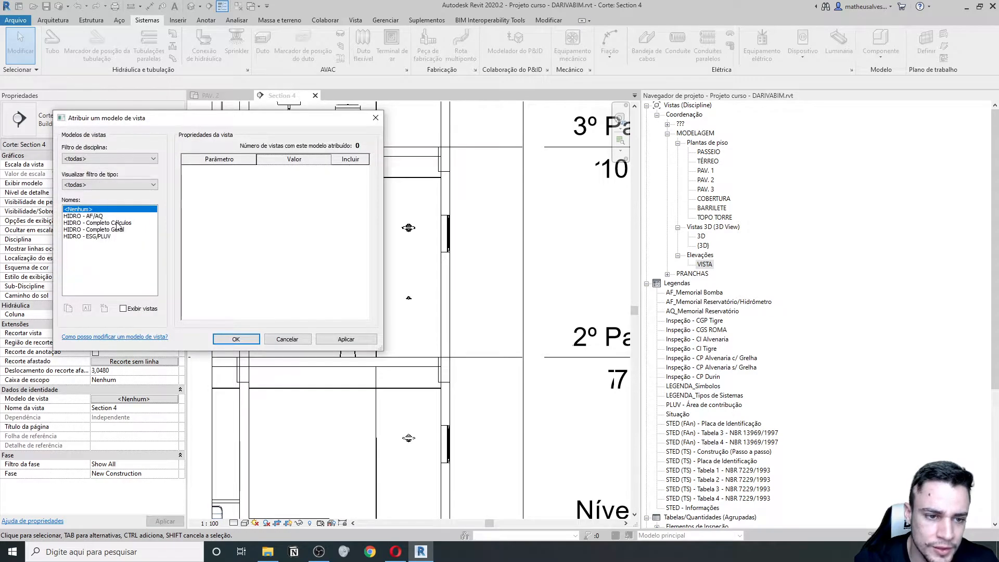
pyautogui.click(112, 223)
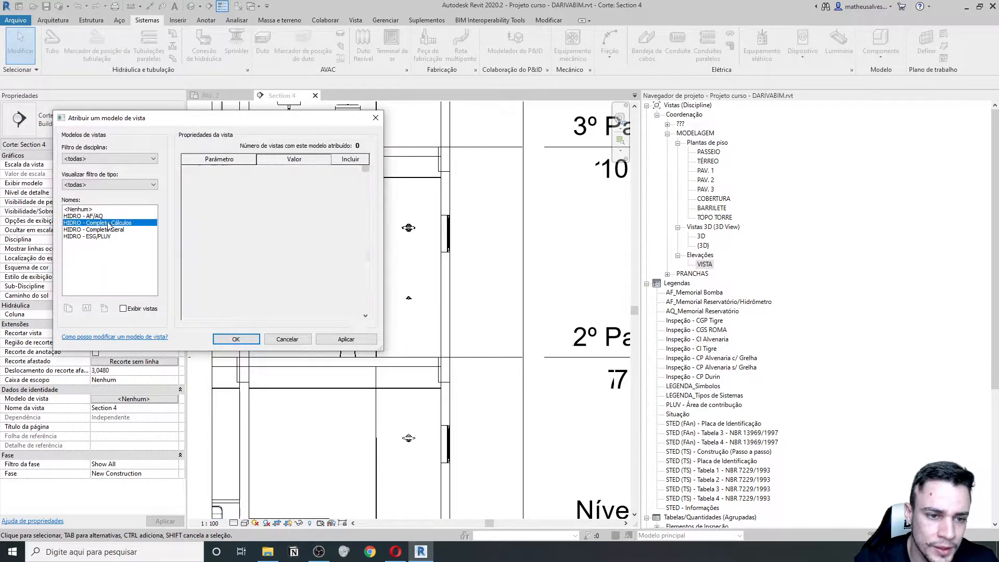
pyautogui.click(245, 341)
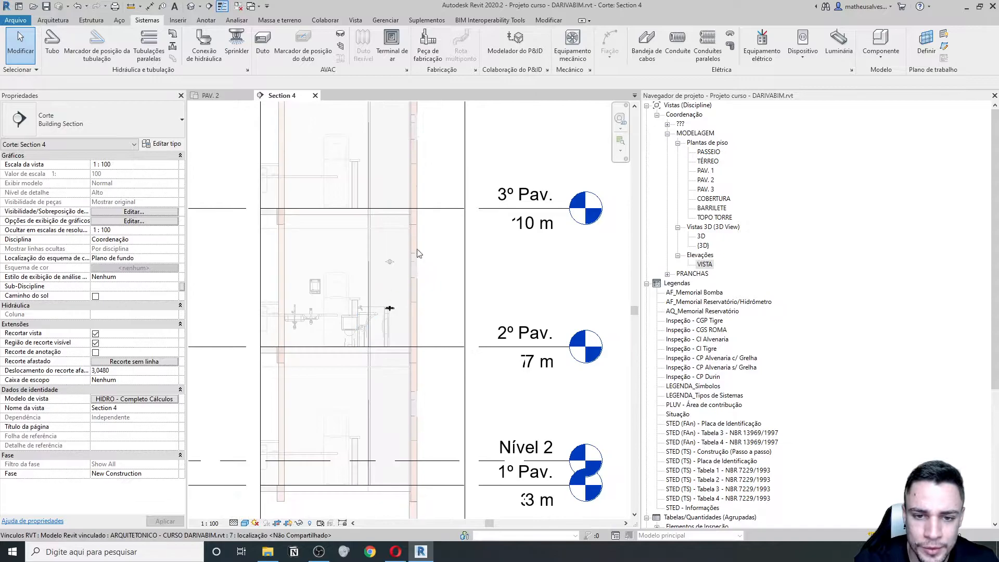
# Examine the PAV. 2 fixtures in the section, and select the mixer base to check its connectors and position below the shower
pyautogui.scroll(3, 343, 318)
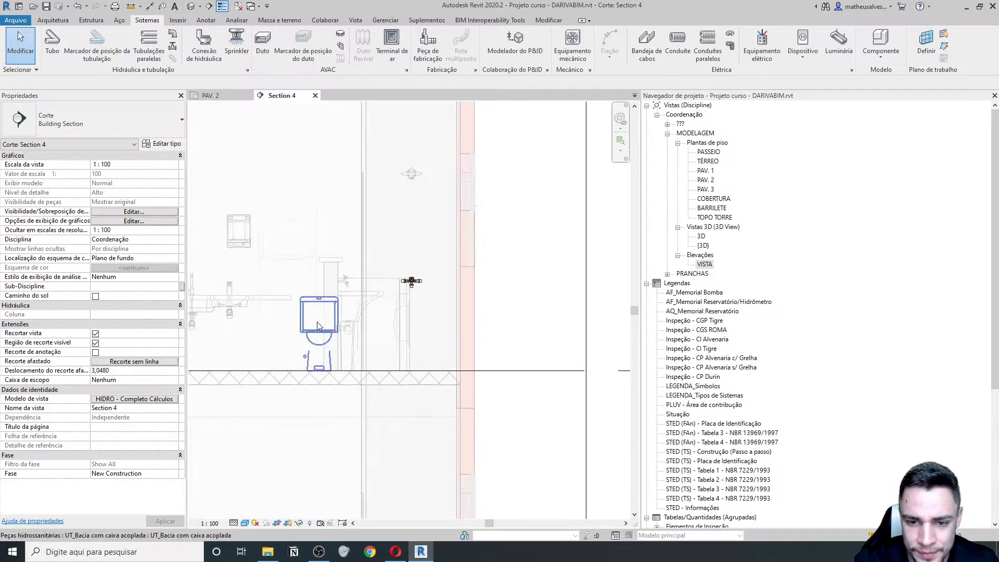
pyautogui.moveTo(265, 326); pyautogui.dragTo(374, 328, button='middle')
pyautogui.moveTo(499, 272); pyautogui.dragTo(426, 291, button='middle')
pyautogui.scroll(-2, 419, 312)
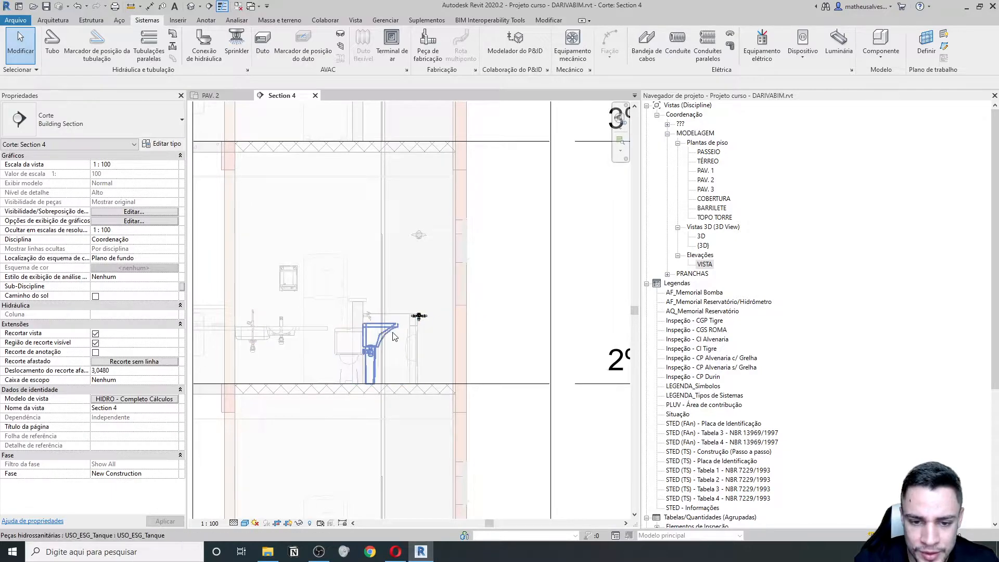
pyautogui.scroll(-2, 394, 337)
pyautogui.moveTo(457, 330); pyautogui.dragTo(419, 327, button='middle')
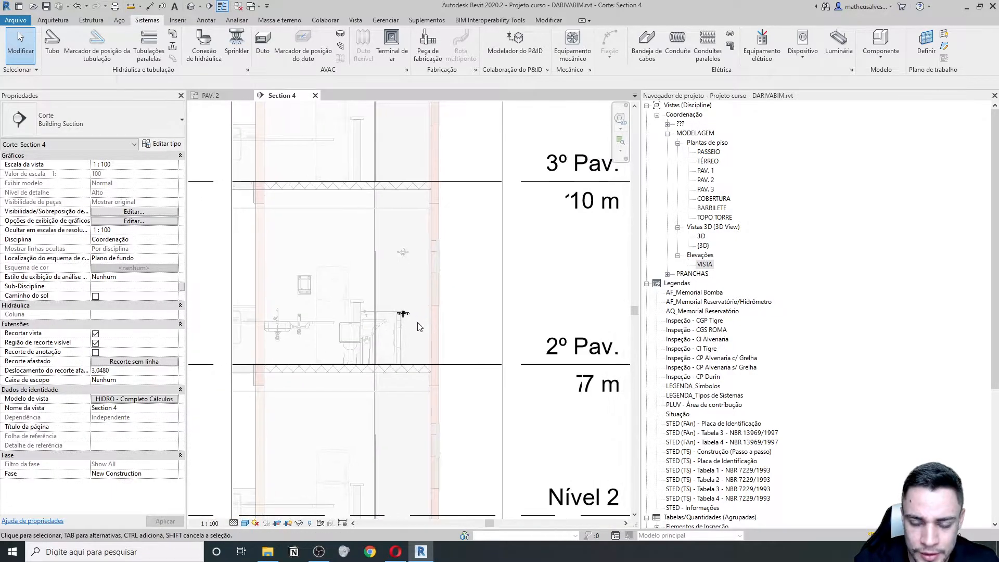
pyautogui.scroll(4, 419, 326)
pyautogui.click(384, 293)
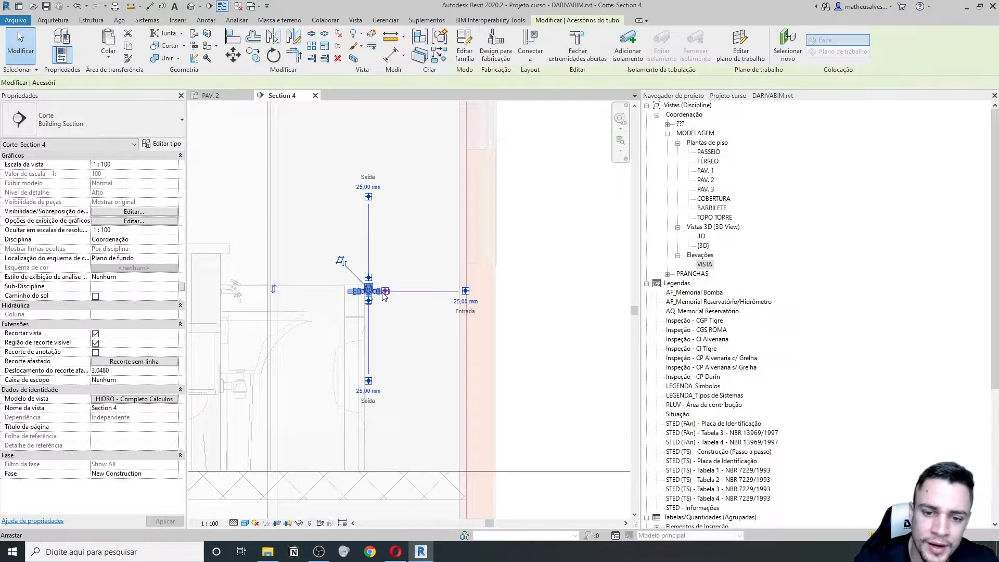
pyautogui.scroll(-2, 406, 240)
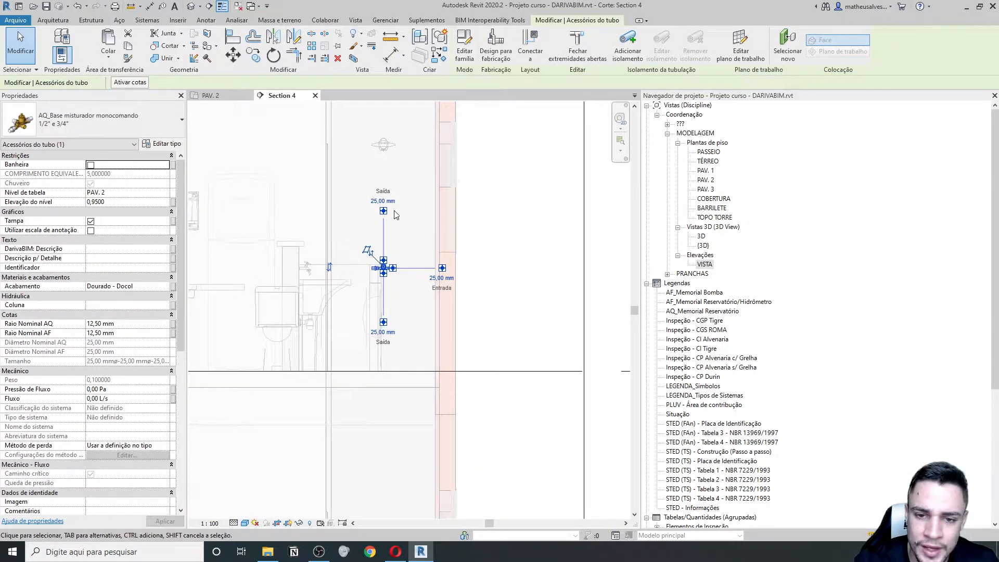
pyautogui.scroll(2, 387, 199)
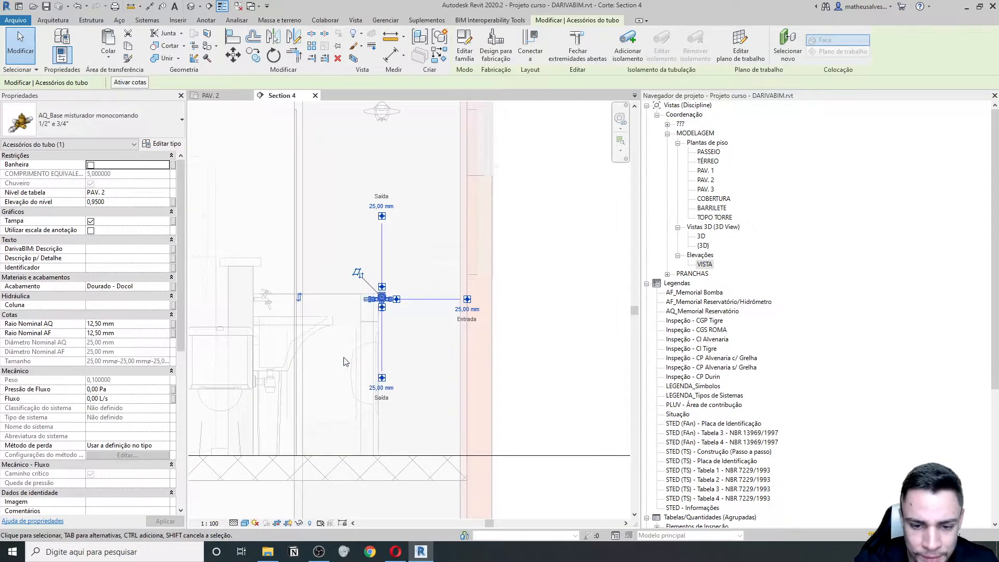
pyautogui.scroll(2, 387, 302)
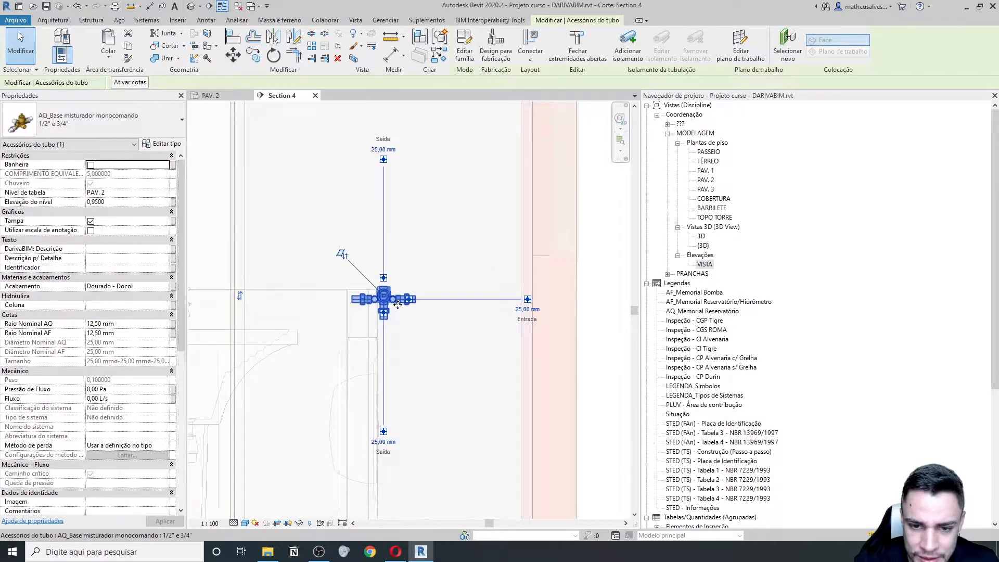
# Enable the mixer base's Banheira option to check how its outlet changes, and disable it again
pyautogui.scroll(-2, 397, 304)
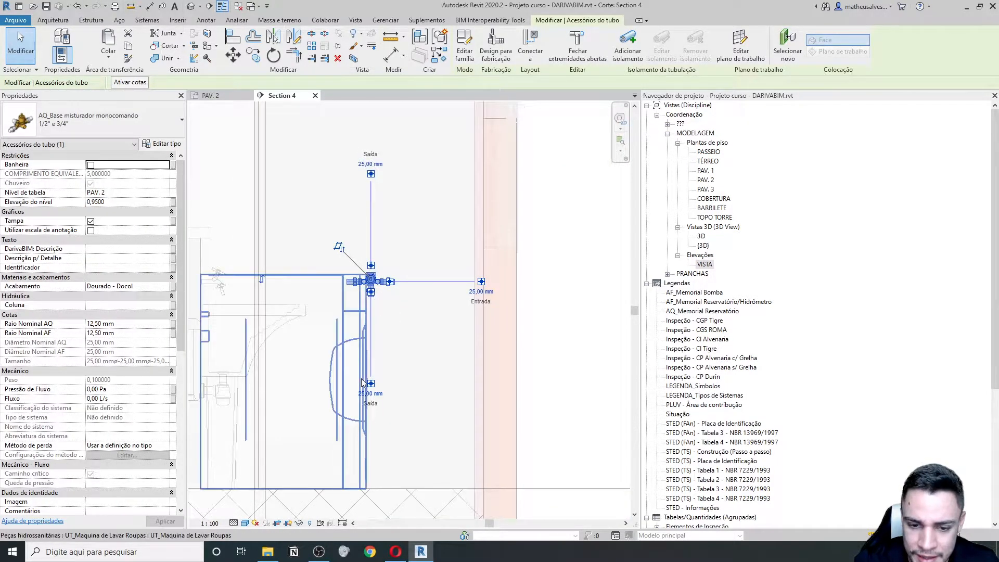
pyautogui.scroll(2, 378, 300)
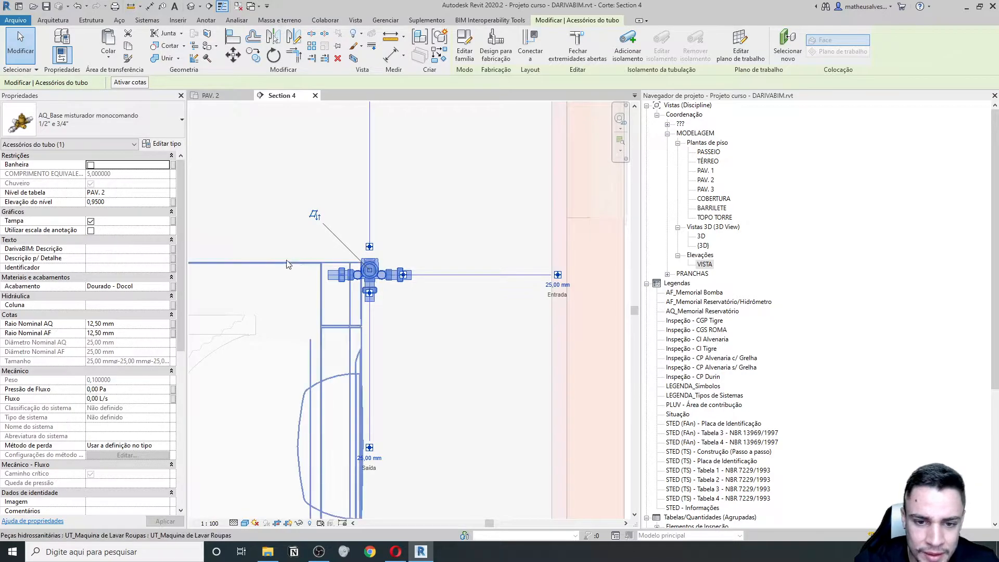
pyautogui.click(90, 165)
pyautogui.scroll(3, 339, 229)
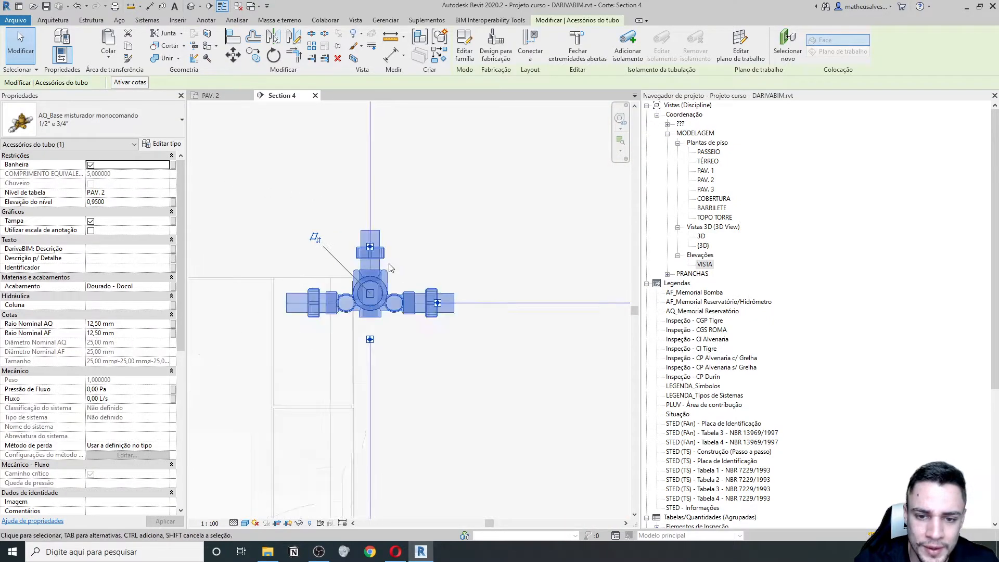
pyautogui.scroll(-1, 382, 255)
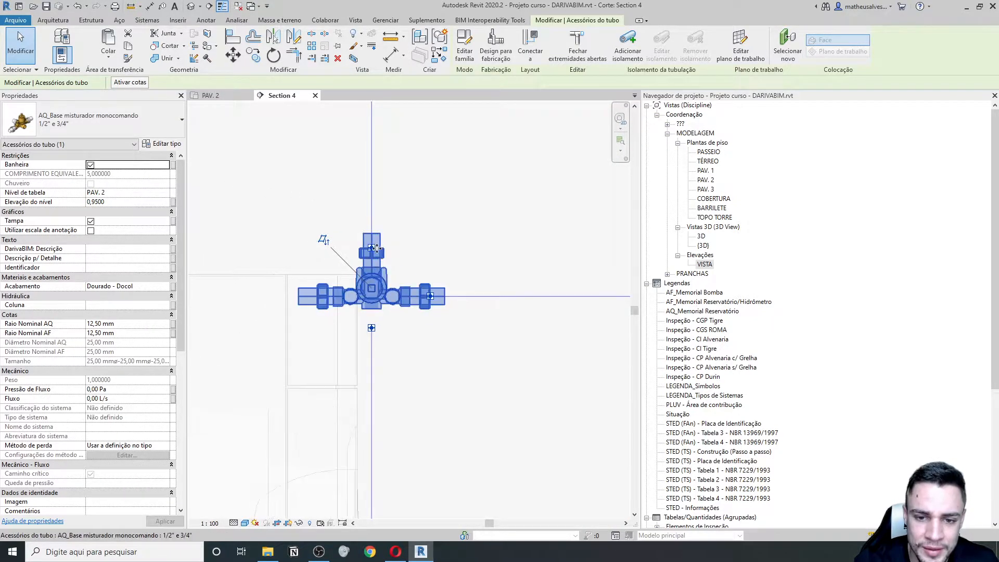
pyautogui.click(91, 165)
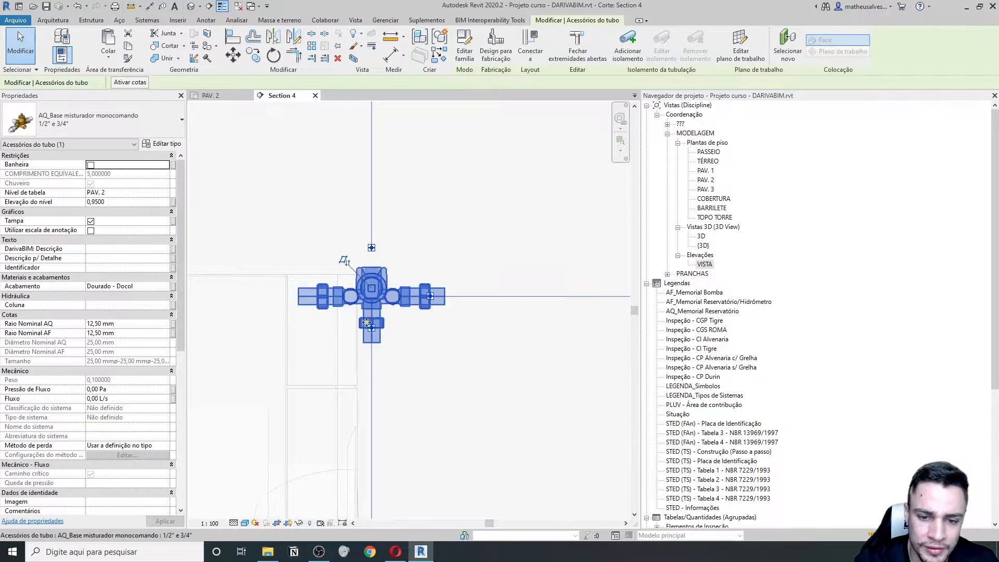
# Rotate the mixer base 180° in the bathroom section so its single outlet points up towards the shower
pyautogui.scroll(-1, 370, 294)
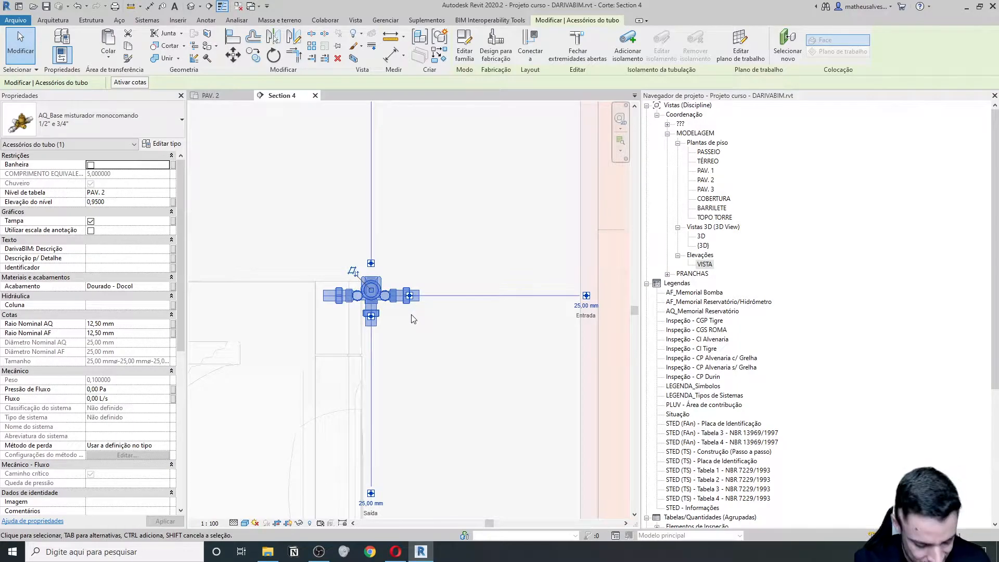
pyautogui.press('space')
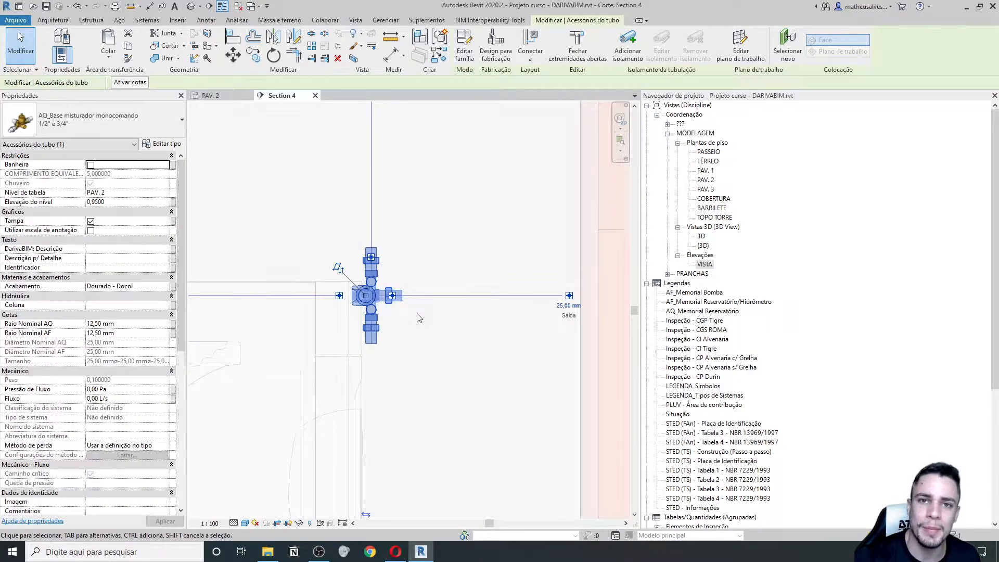
pyautogui.press('space')
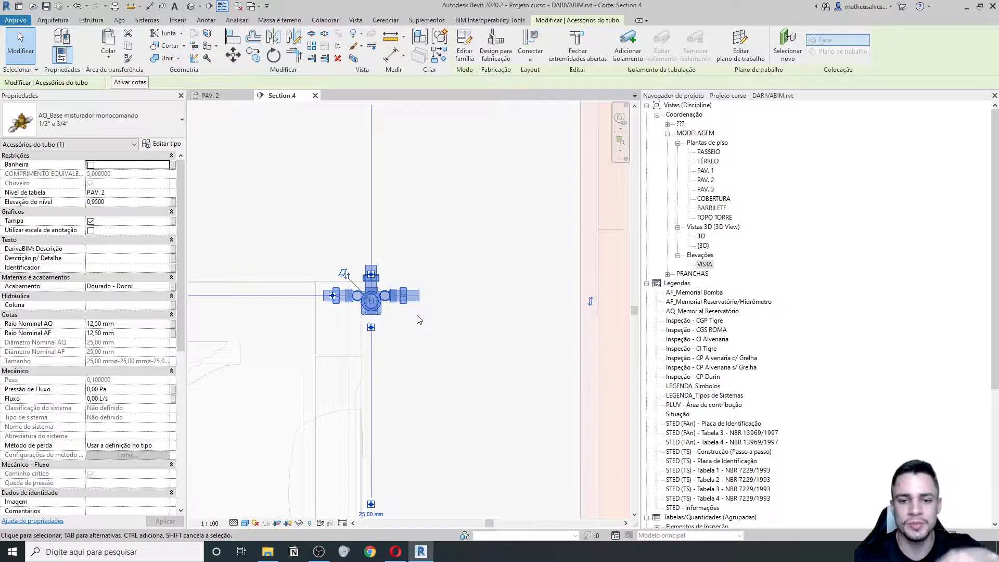
pyautogui.click(446, 348)
pyautogui.scroll(2, 446, 349)
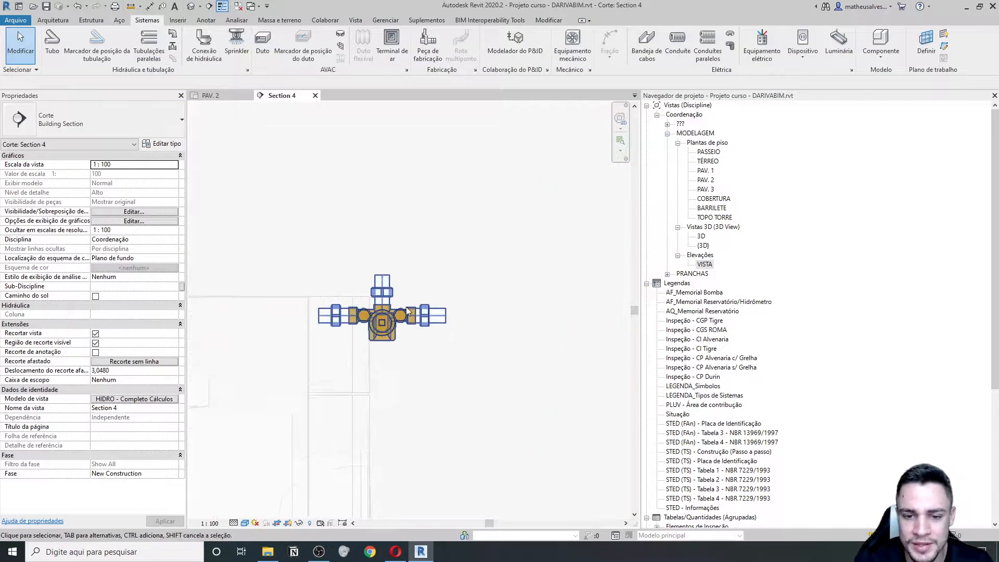
pyautogui.scroll(-3, 385, 213)
pyautogui.moveTo(372, 221); pyautogui.dragTo(371, 381, button='middle')
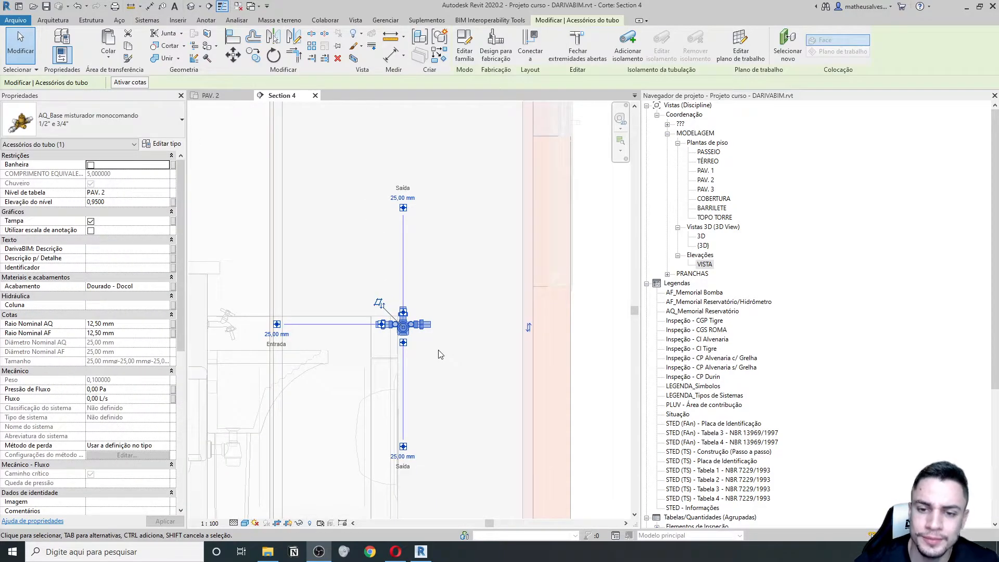
# Mirror the mixer base about its own vertical centre axis without keeping a copy, swapping its inlet side
pyautogui.scroll(1, 426, 335)
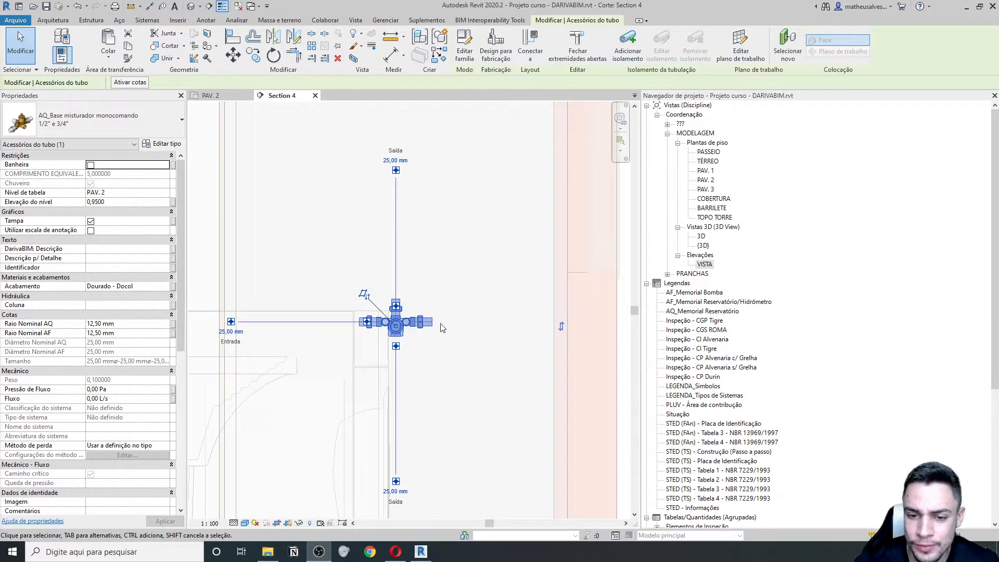
pyautogui.scroll(-1, 333, 332)
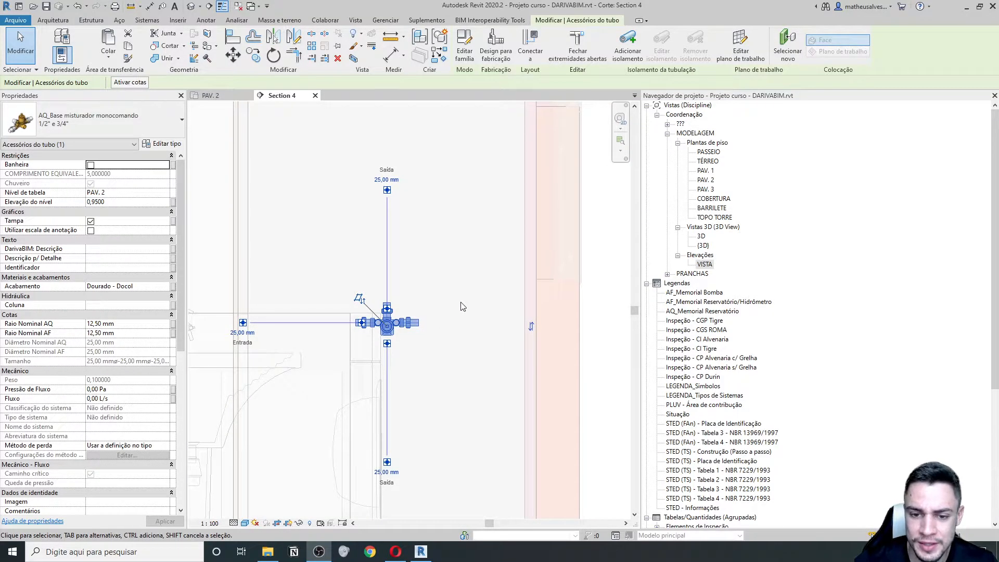
pyautogui.moveTo(434, 295); pyautogui.dragTo(452, 308, button='middle')
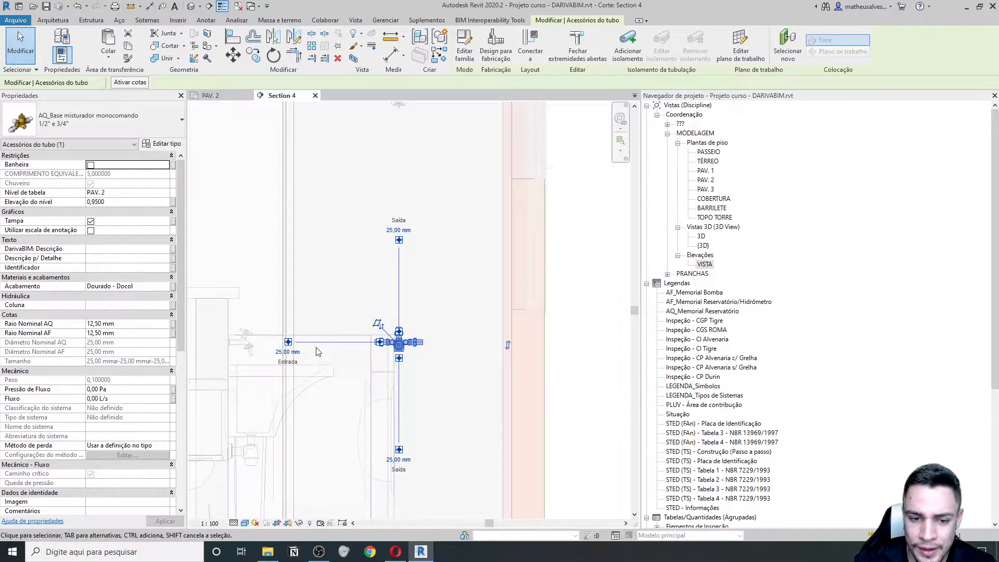
pyautogui.scroll(1, 383, 344)
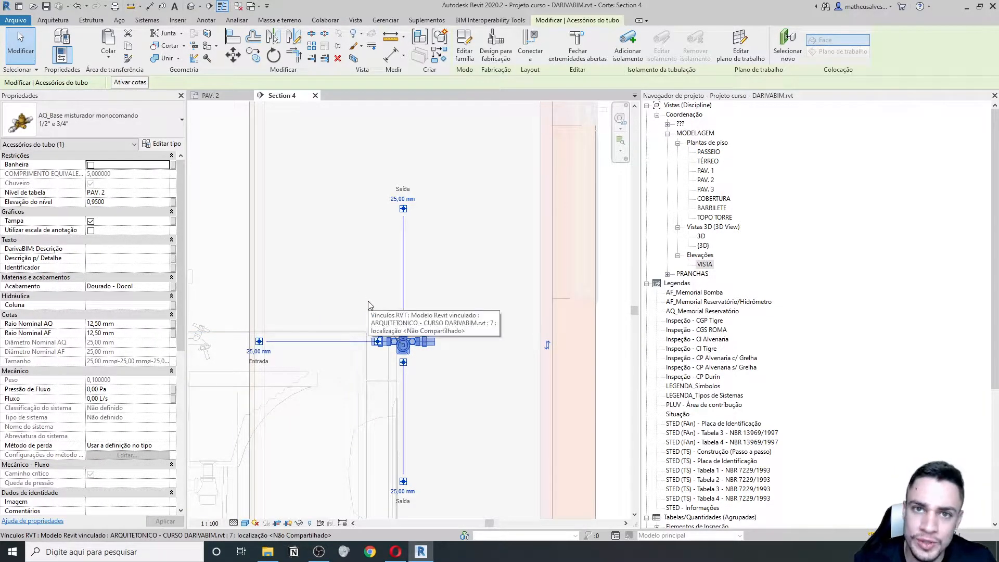
pyautogui.scroll(2, 421, 337)
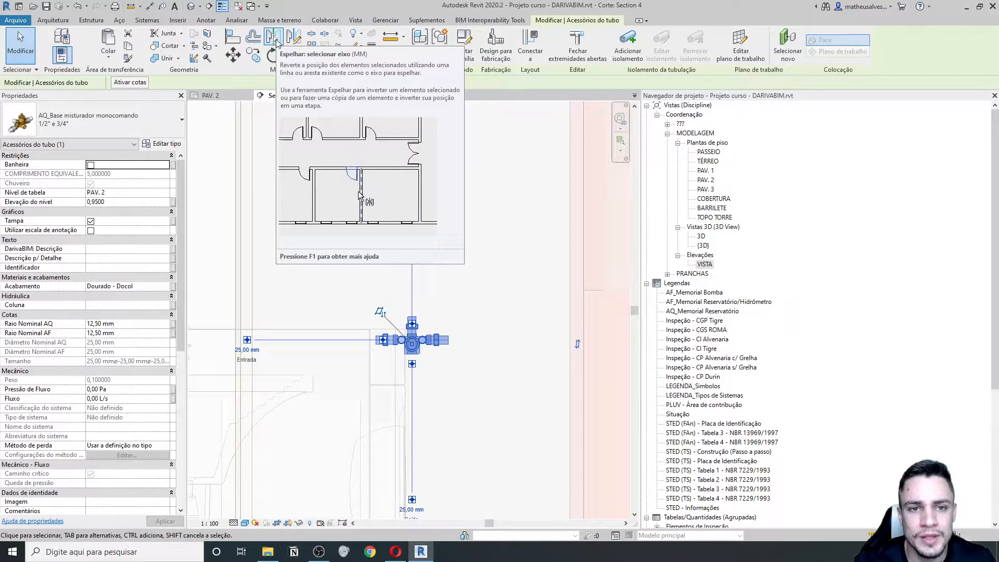
pyautogui.click(276, 42)
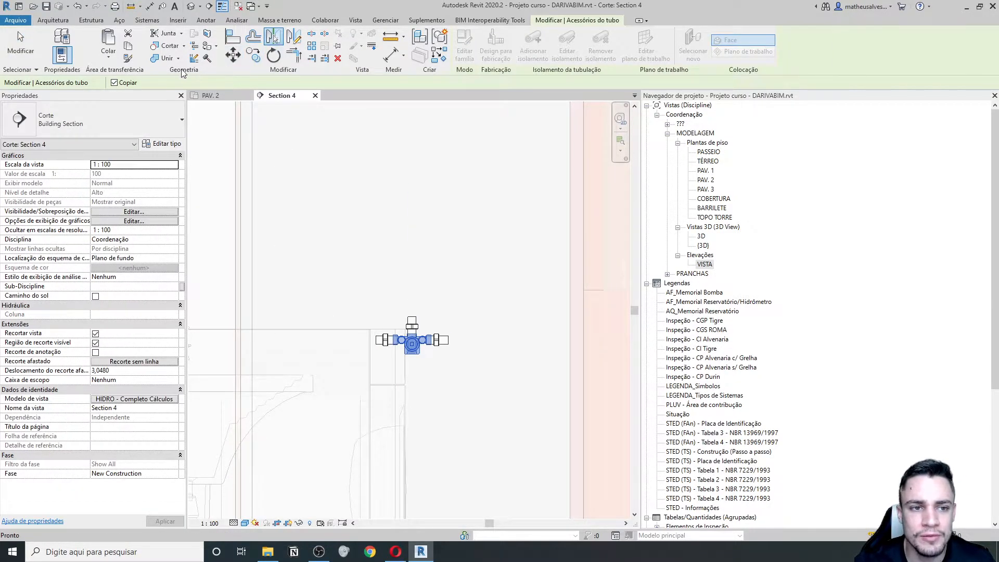
pyautogui.click(115, 84)
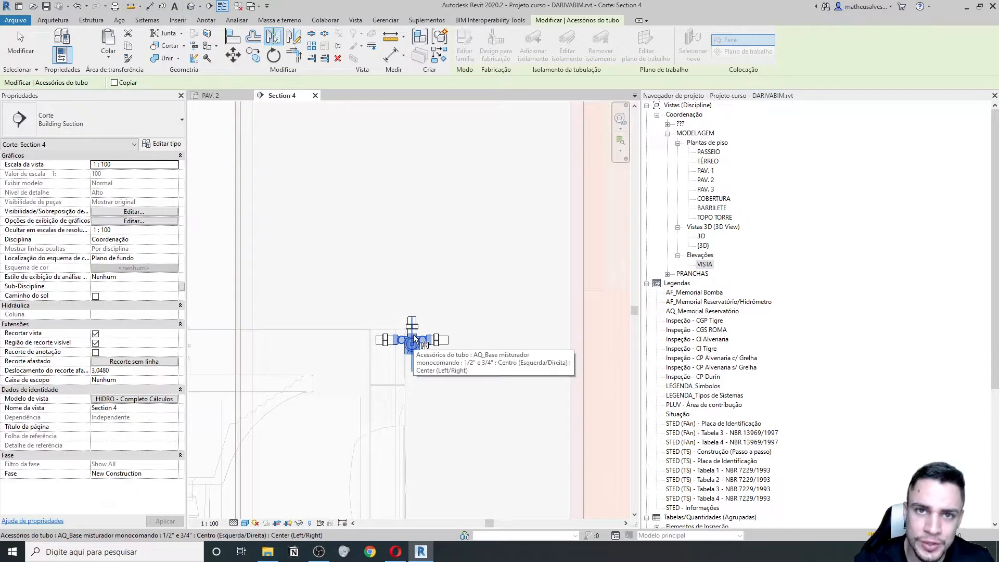
pyautogui.click(413, 335)
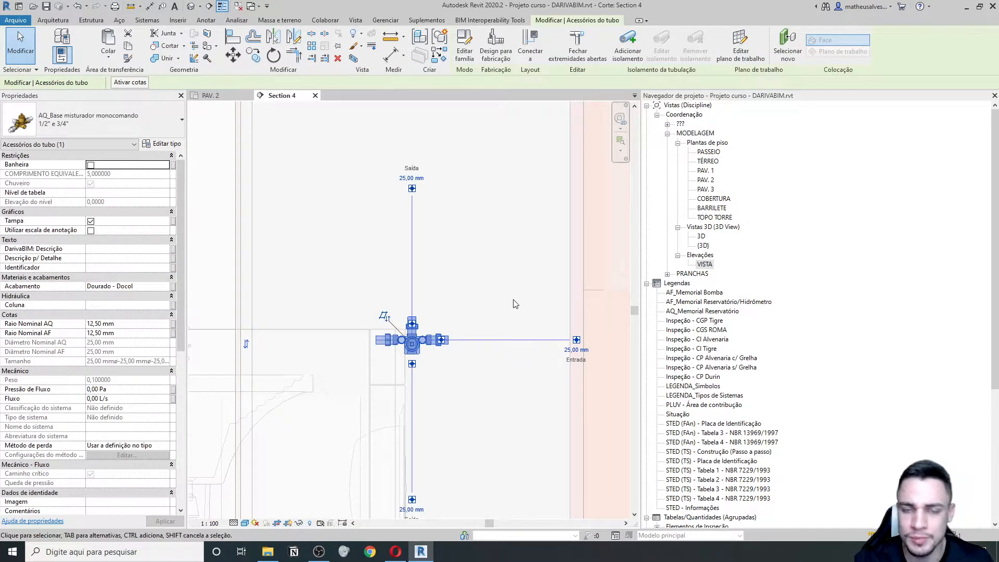
pyautogui.click(507, 304)
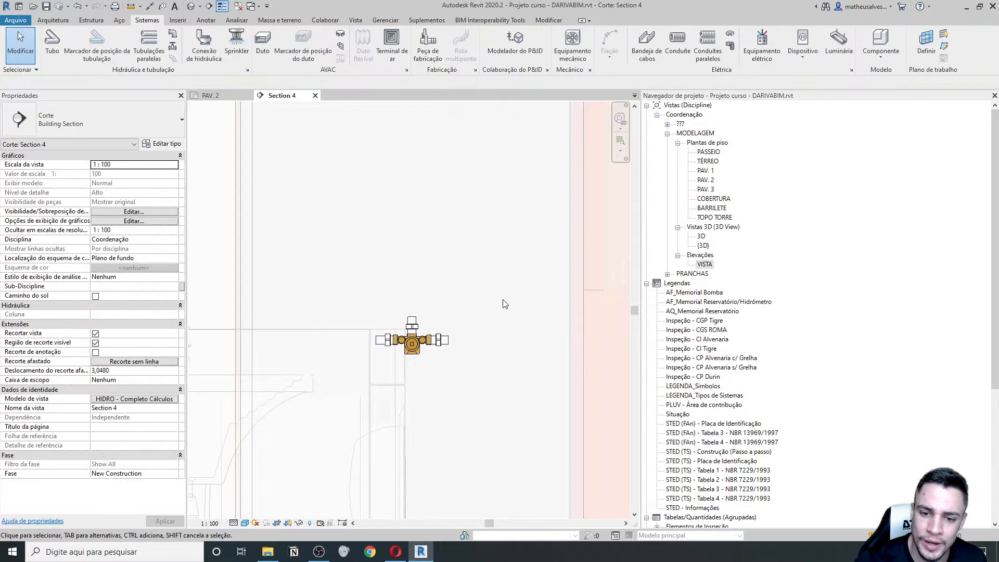
# Assign the mirrored mixer base to level PAV. 2 and set its elevation from the level to 1,2
pyautogui.moveTo(492, 377); pyautogui.dragTo(459, 318, button='middle')
pyautogui.scroll(-2, 460, 319)
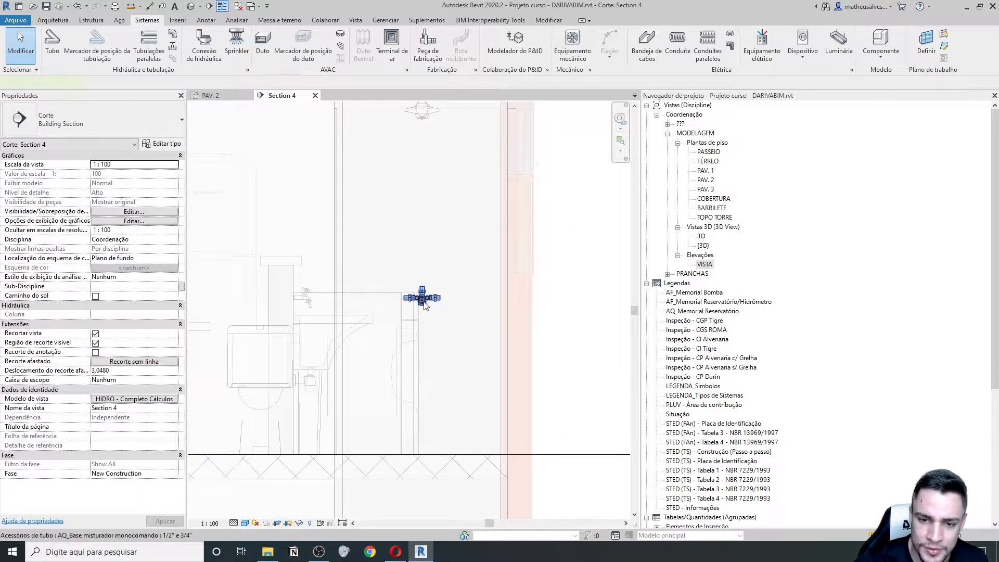
pyautogui.click(421, 298)
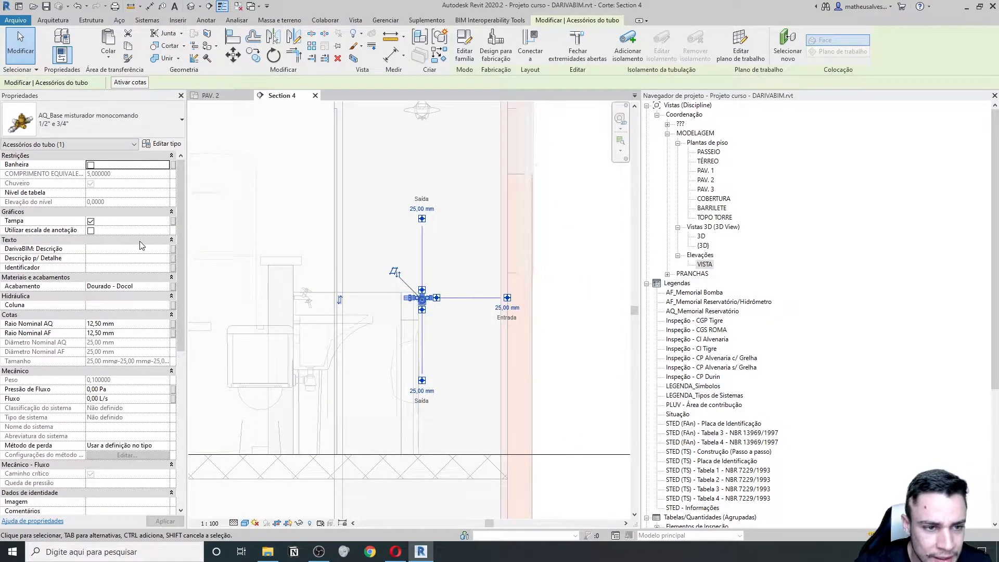
pyautogui.click(163, 195)
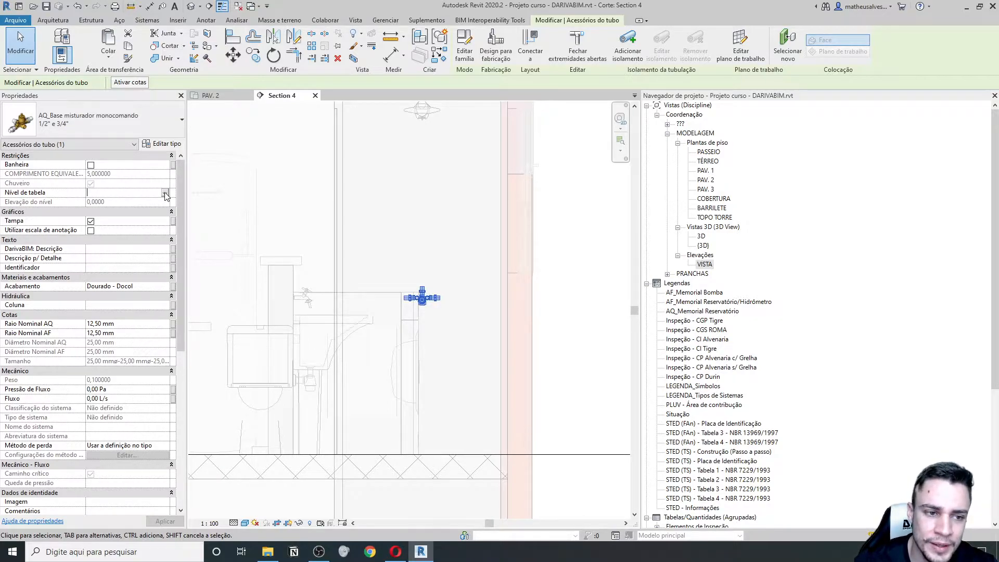
pyautogui.click(165, 193)
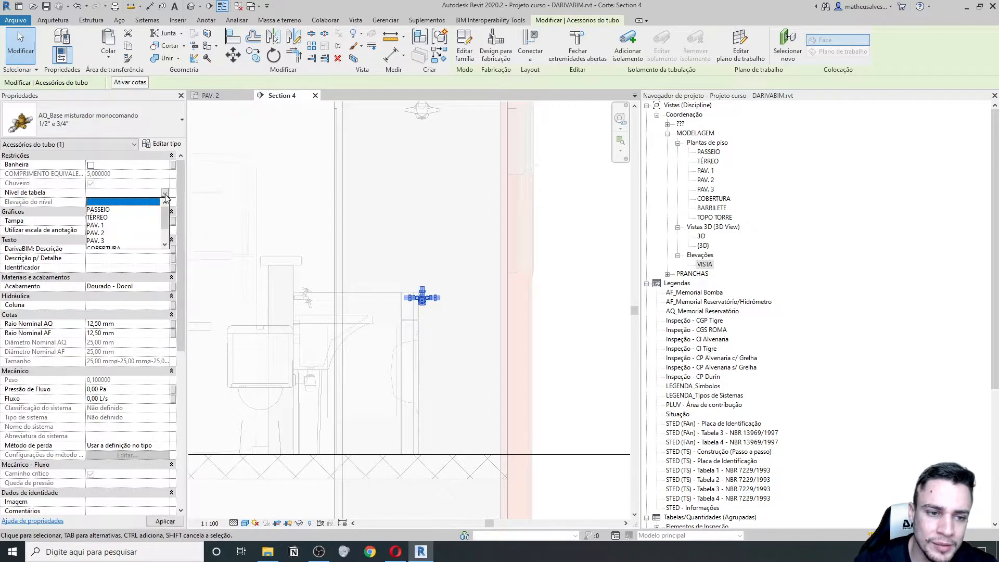
pyautogui.click(102, 233)
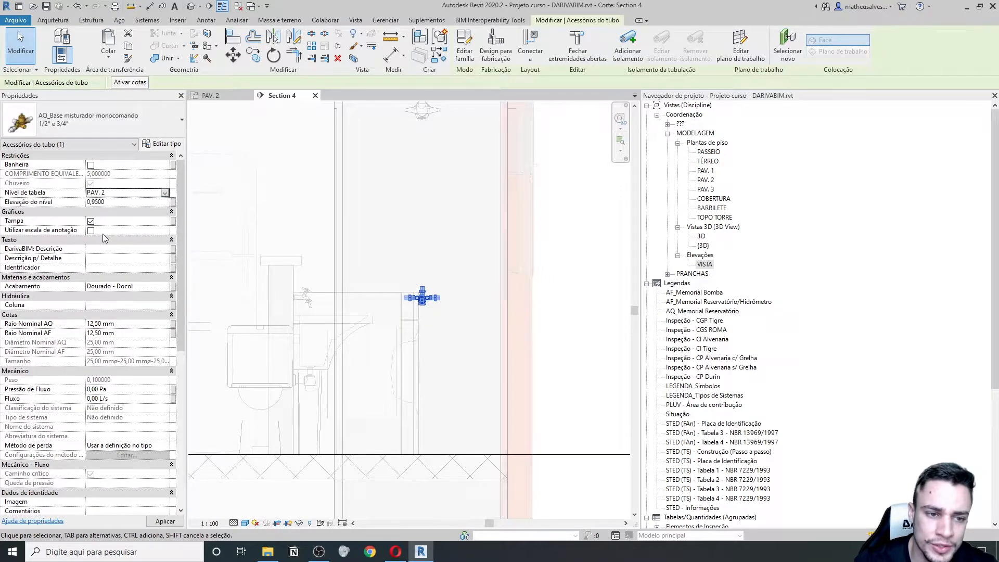
pyautogui.click(117, 202)
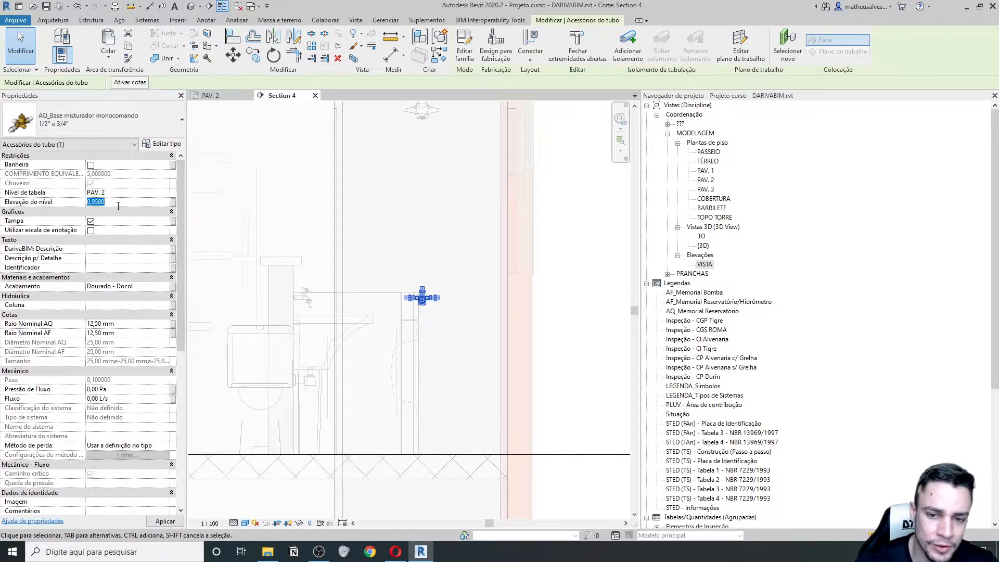
pyautogui.write('1')
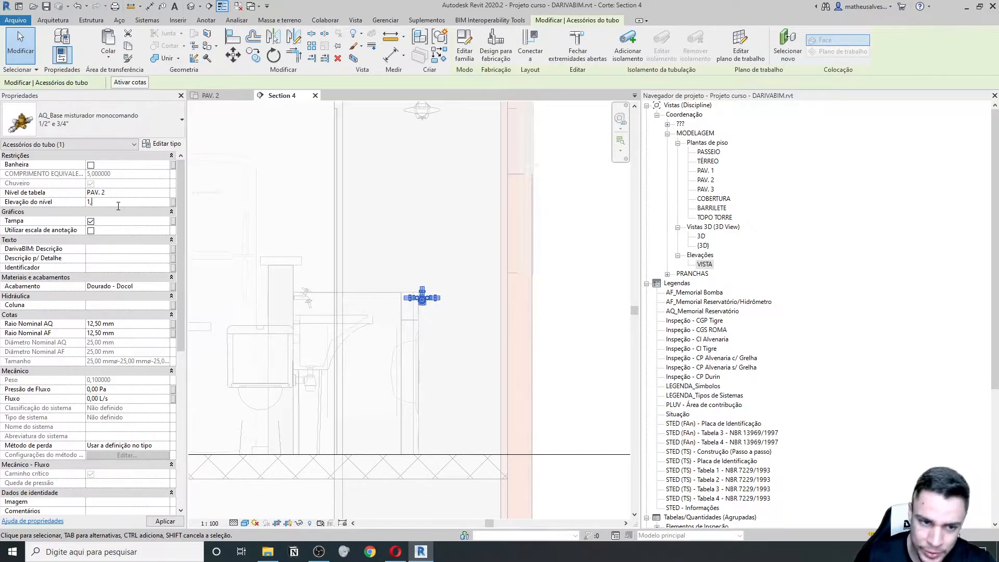
pyautogui.write(',2')
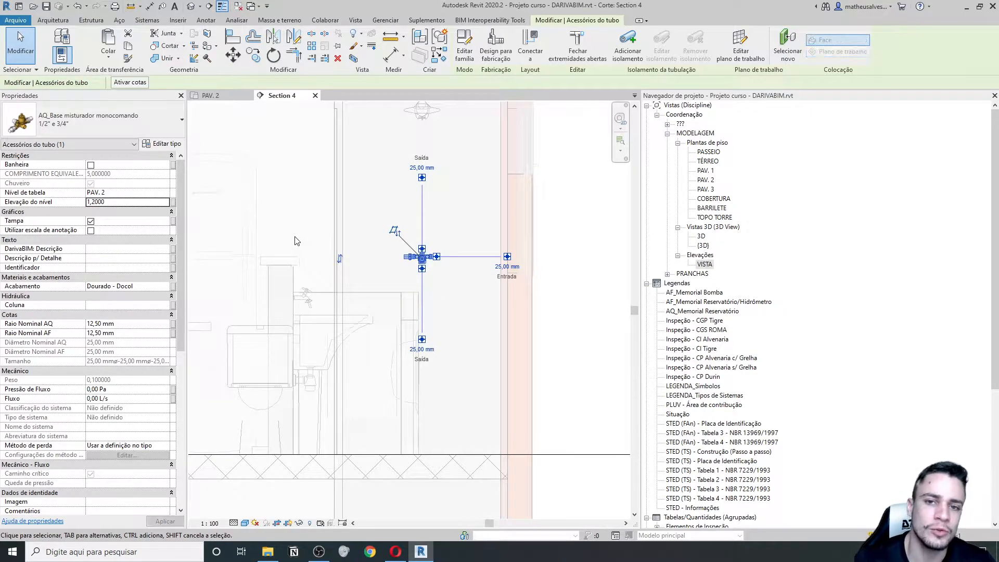
# Examine the mixer base in the section, checking its connectors and its position relative to the shower, wall and floor levels
pyautogui.moveTo(360, 221); pyautogui.dragTo(346, 242, button='middle')
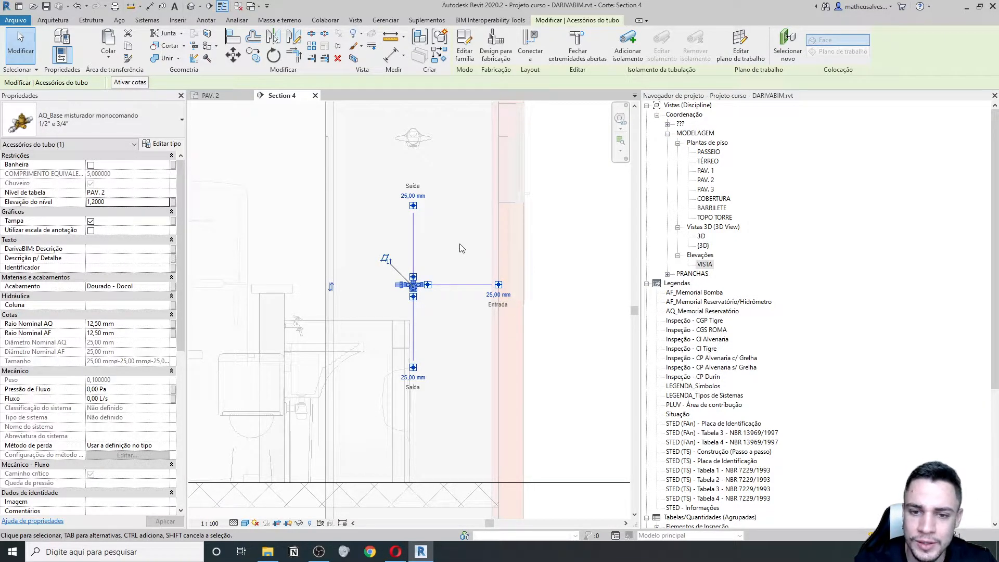
pyautogui.moveTo(460, 246); pyautogui.dragTo(452, 278, button='middle')
pyautogui.scroll(-1, 428, 266)
pyautogui.click(331, 268)
pyautogui.moveTo(322, 277); pyautogui.dragTo(374, 296, button='middle')
pyautogui.scroll(-1, 363, 284)
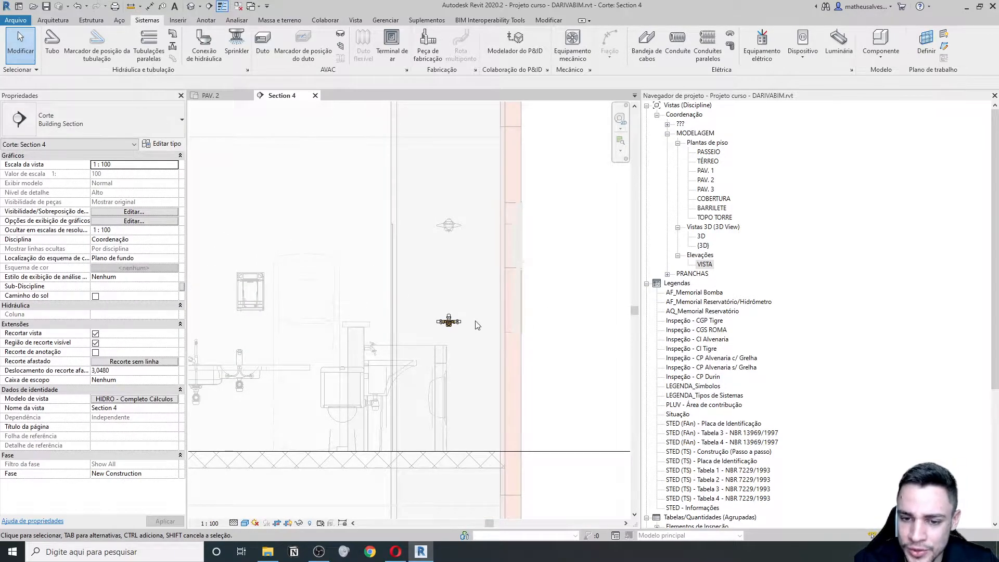
pyautogui.scroll(3, 478, 325)
pyautogui.click(436, 318)
pyautogui.moveTo(469, 324); pyautogui.dragTo(409, 343, button='middle')
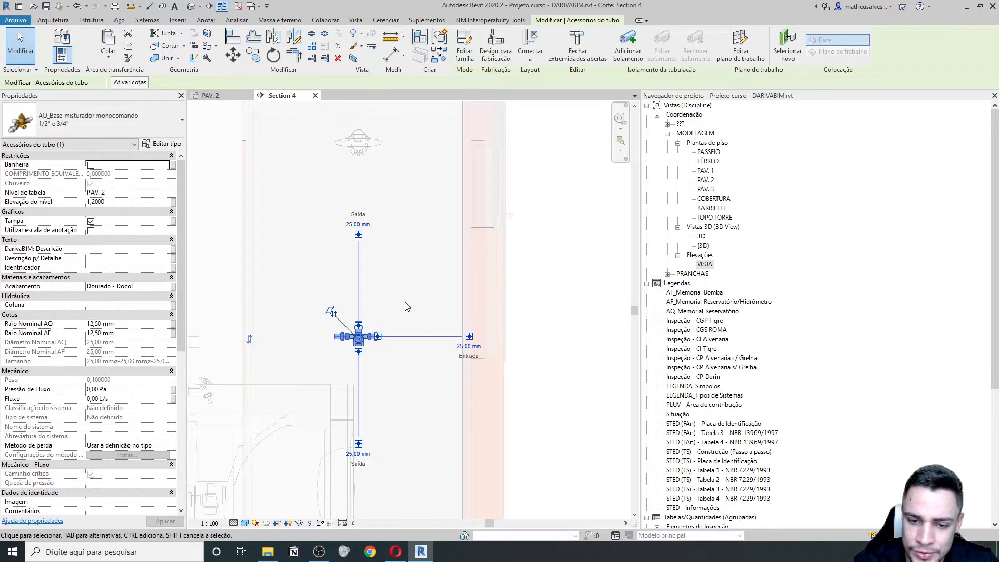
pyautogui.scroll(-4, 391, 339)
pyautogui.scroll(2, 401, 229)
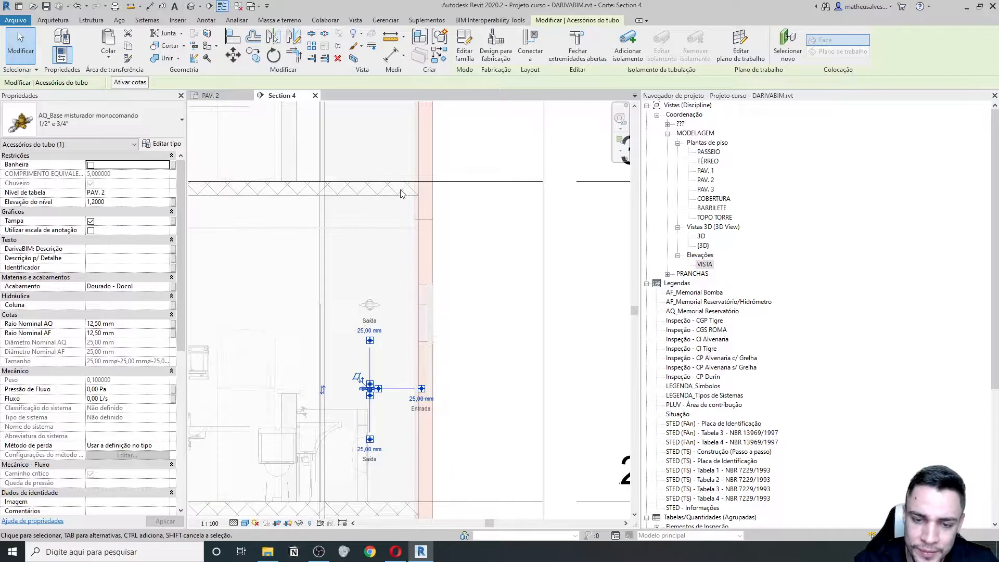
pyautogui.scroll(2, 398, 400)
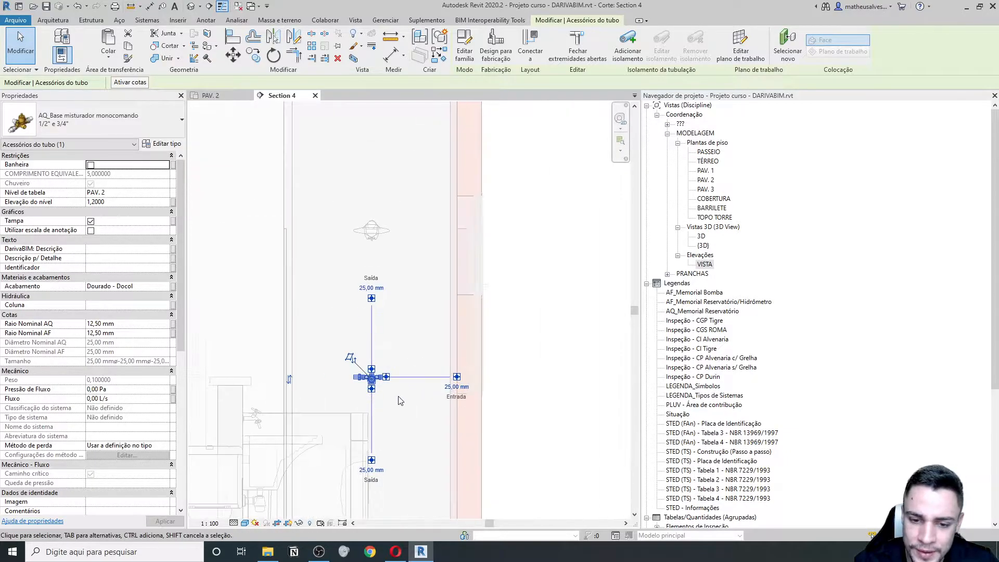
pyautogui.scroll(-3, 391, 388)
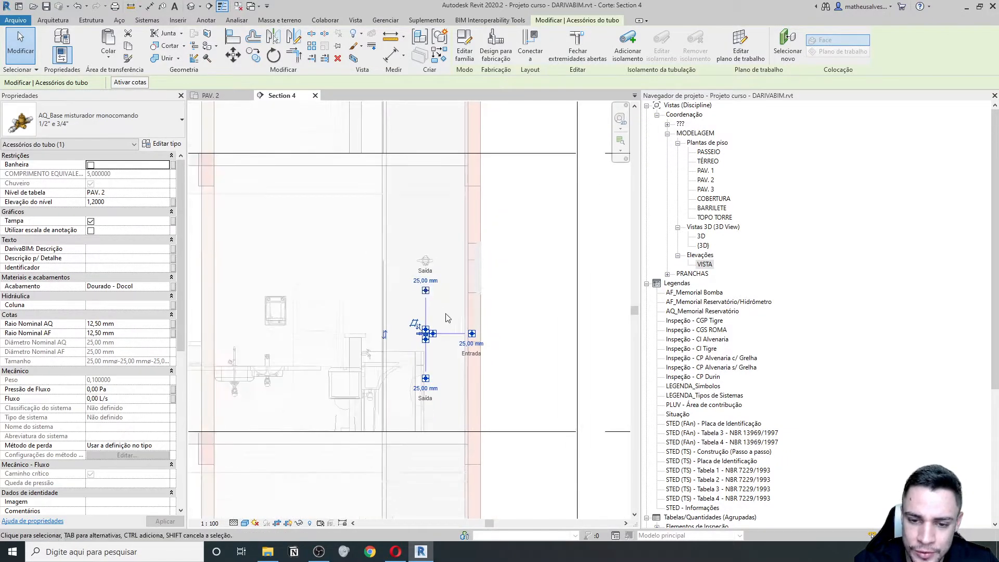
pyautogui.scroll(3, 438, 353)
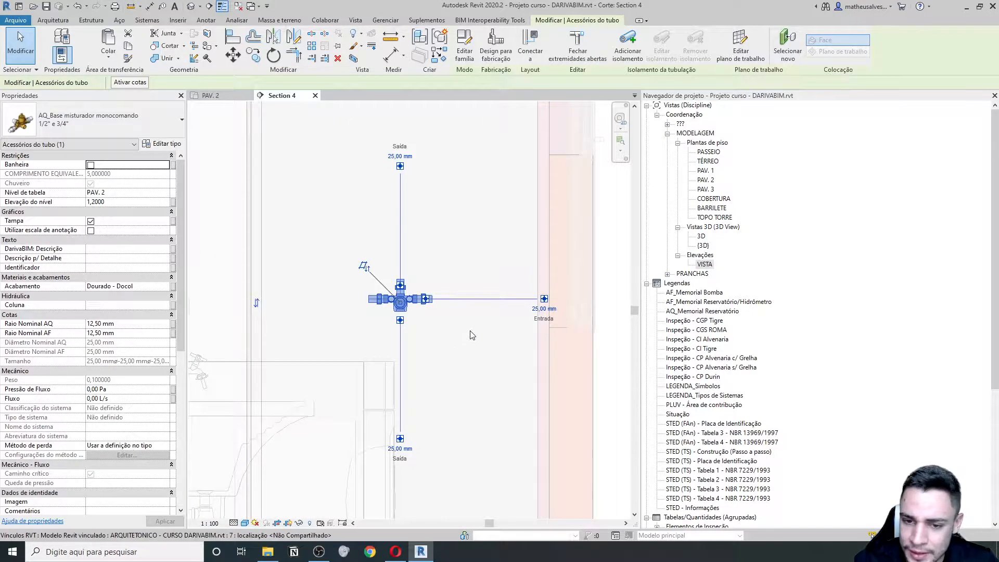
pyautogui.scroll(-2, 452, 344)
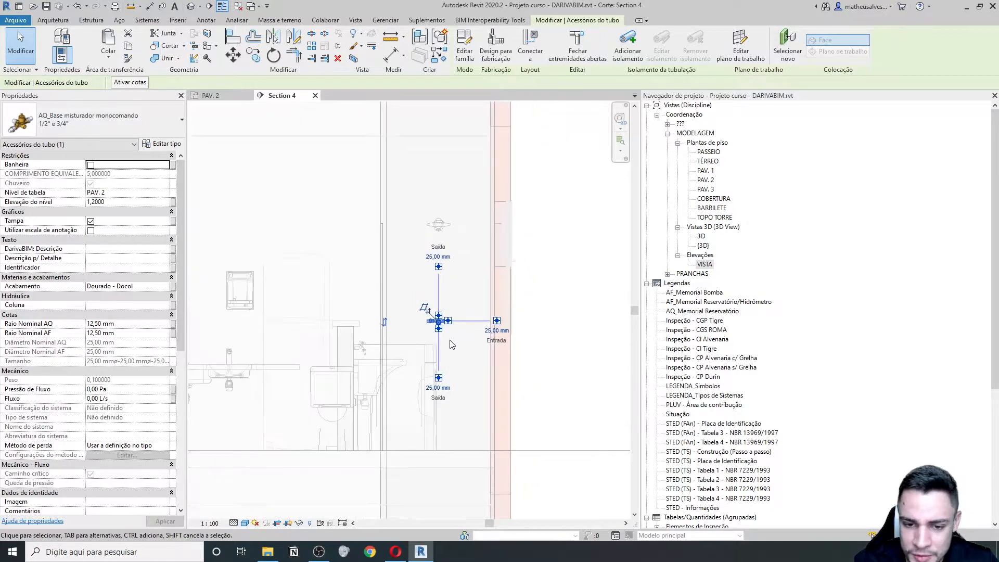
# Open the PAV. 2 floor plan and set the diameter of the mixer base's inlet connector to 22 mm
pyautogui.doubleClick(706, 180)
pyautogui.scroll(4, 452, 239)
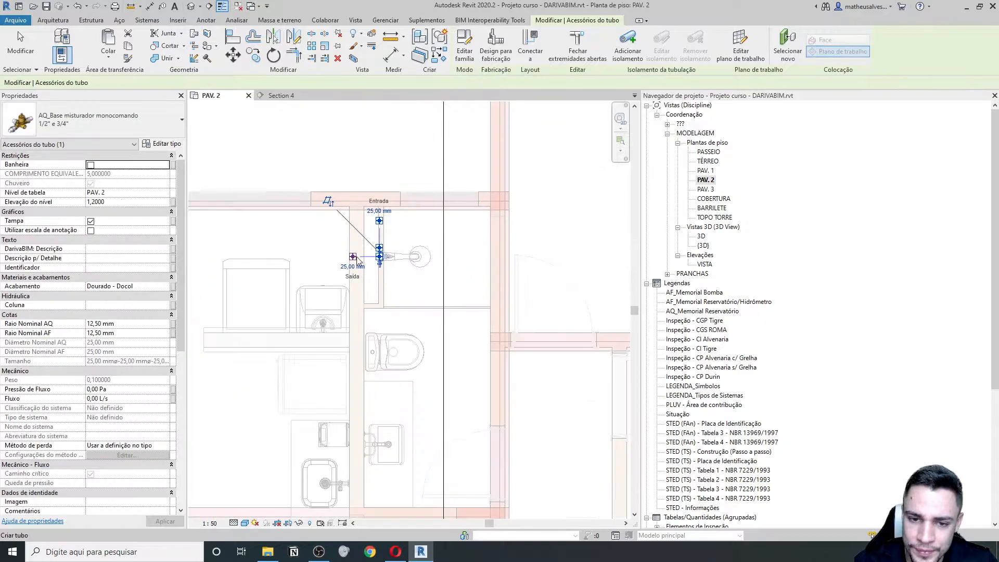
pyautogui.scroll(3, 455, 247)
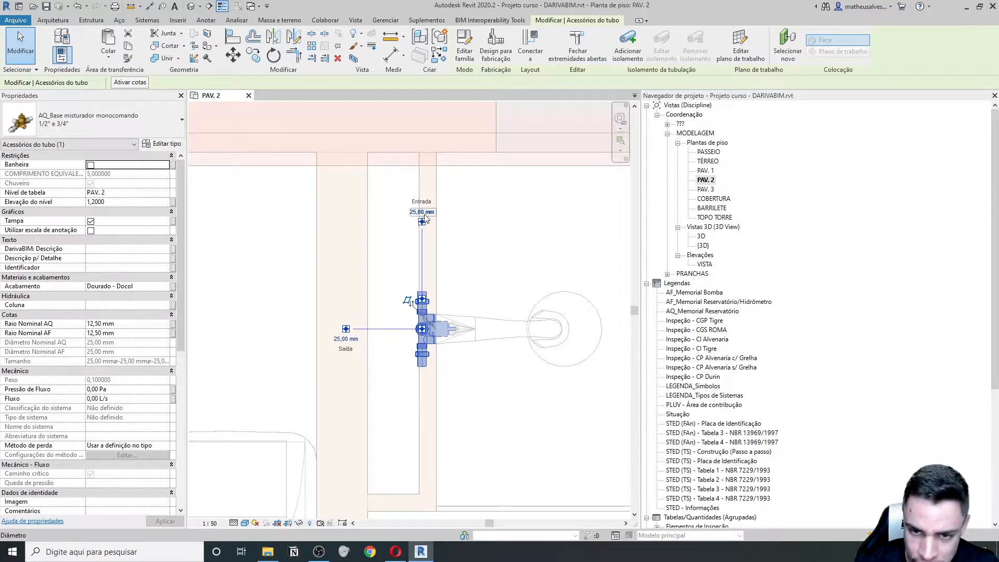
pyautogui.click(422, 212)
pyautogui.write('22')
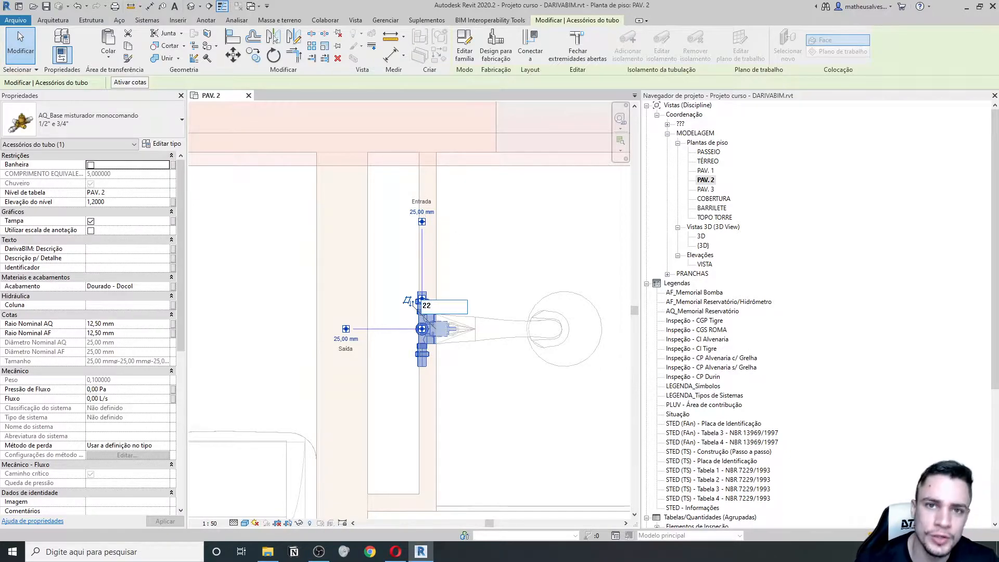
pyautogui.press('Return')
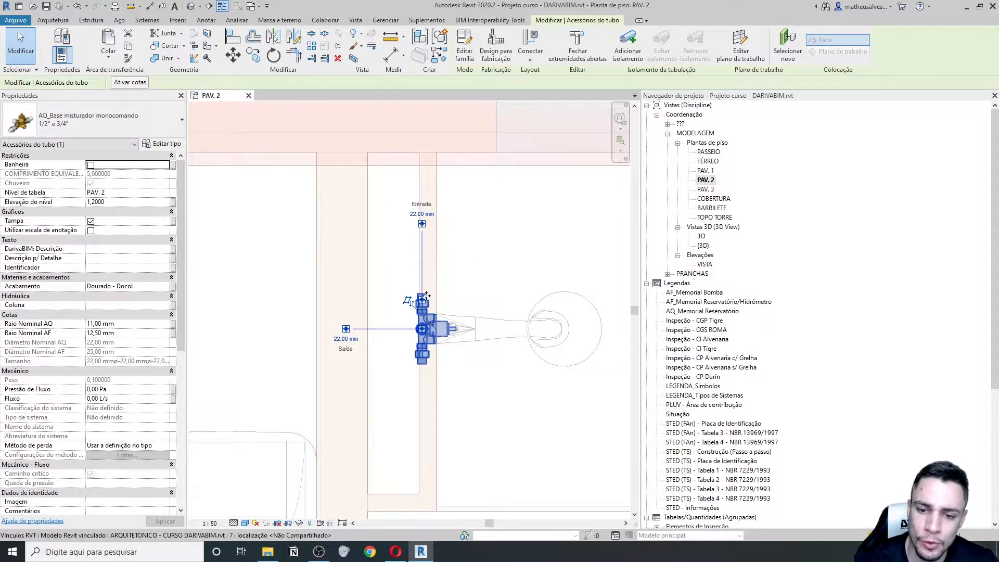
# Draw a 22 mm AQ_Tubo Aquatherm pipe from the mixer base's inlet straight along the thin wall at 1,2 m elevation
pyautogui.rightClick(424, 227)
pyautogui.click(477, 258)
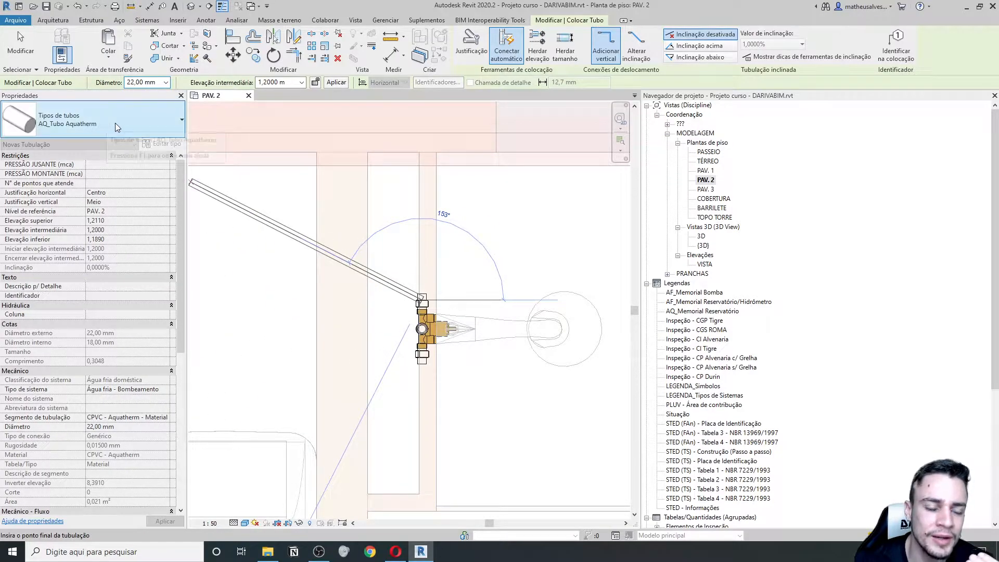
pyautogui.click(92, 121)
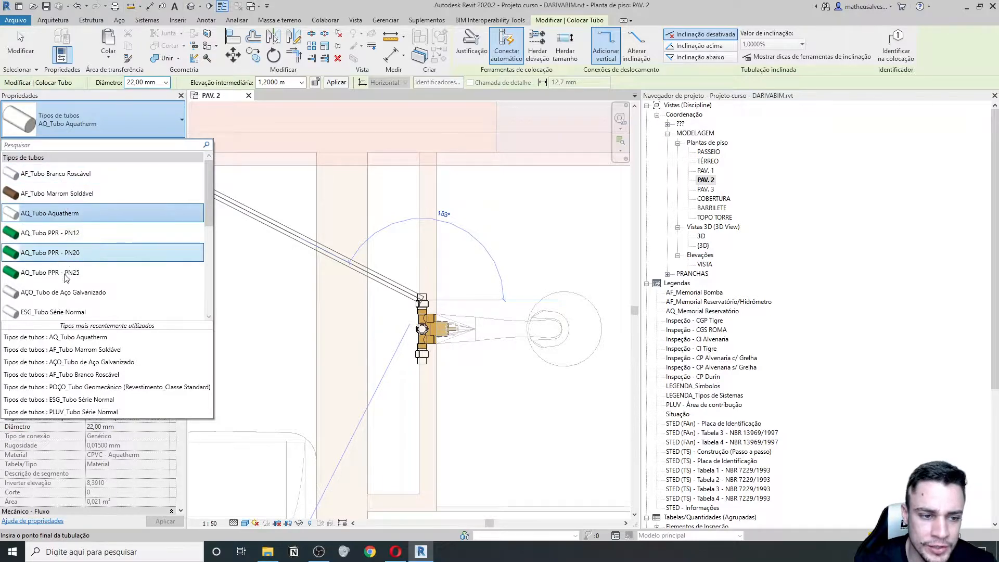
pyautogui.moveTo(77, 218)
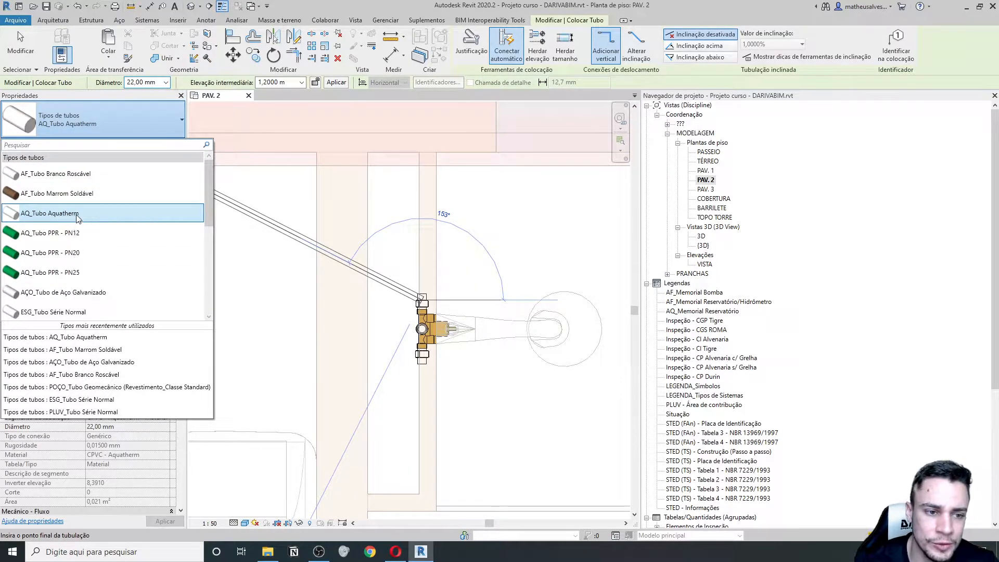
pyautogui.click(77, 214)
pyautogui.click(166, 83)
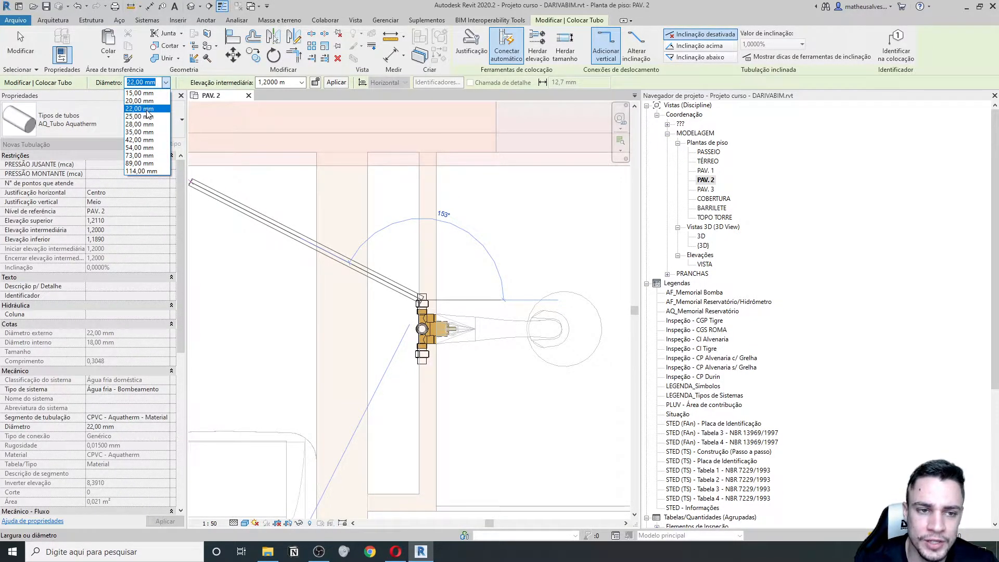
pyautogui.click(148, 111)
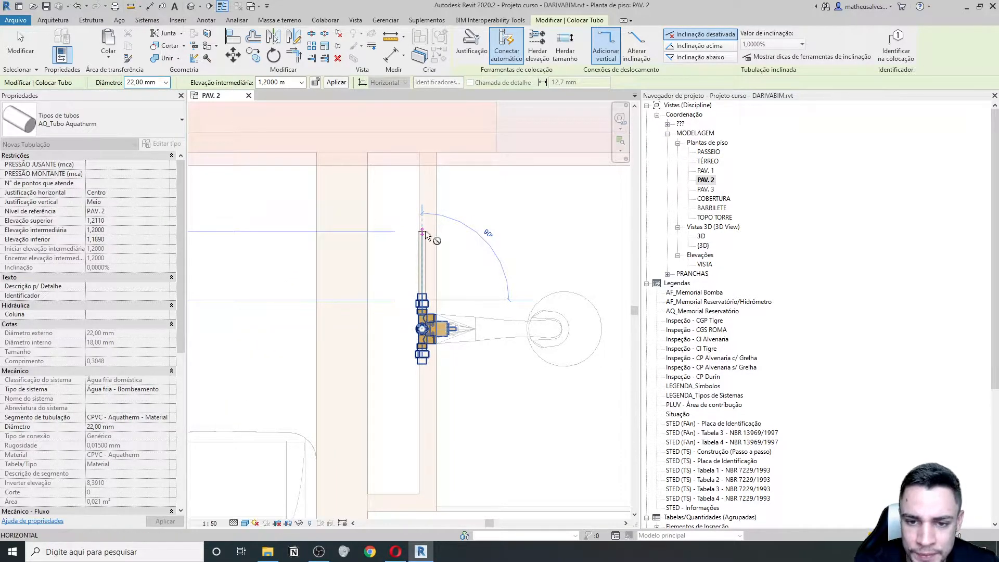
pyautogui.click(424, 231)
pyautogui.press('Escape')
pyautogui.press('Escape')
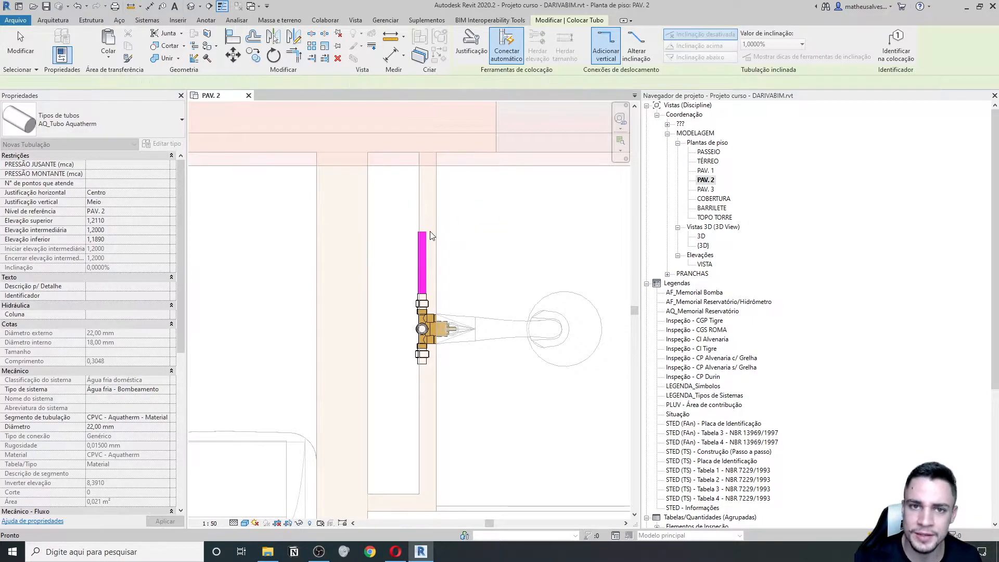
# Shorten the inlet pipe by pulling its free end closer to the mixer base, to about 0,145 m long
pyautogui.scroll(-4, 418, 246)
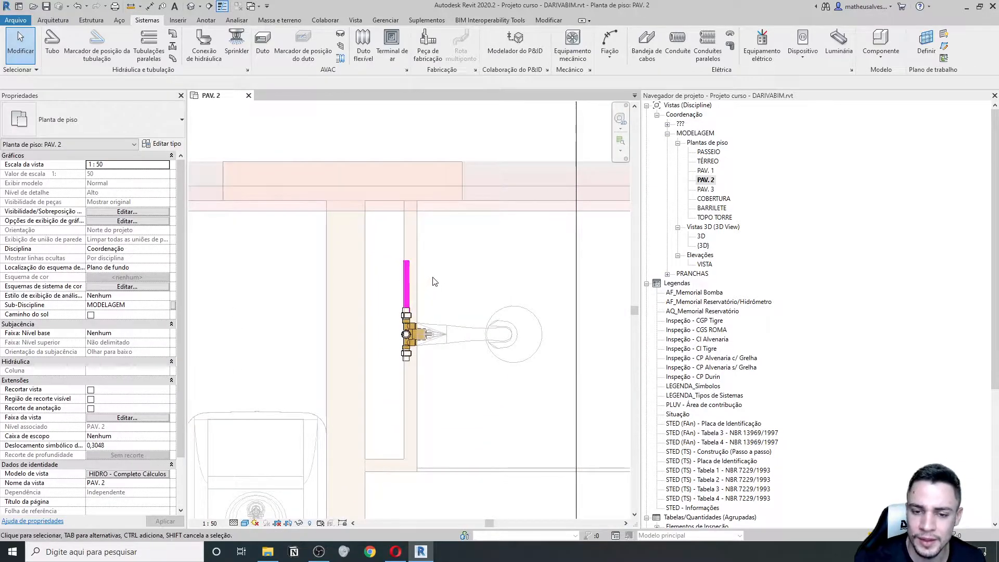
pyautogui.scroll(2, 408, 281)
pyautogui.click(390, 285)
pyautogui.moveTo(390, 251); pyautogui.dragTo(391, 280)
# Continue the 22 mm pipe from its free end at 1,6 m elevation, running a short stretch further along the wall
pyautogui.rightClick(391, 282)
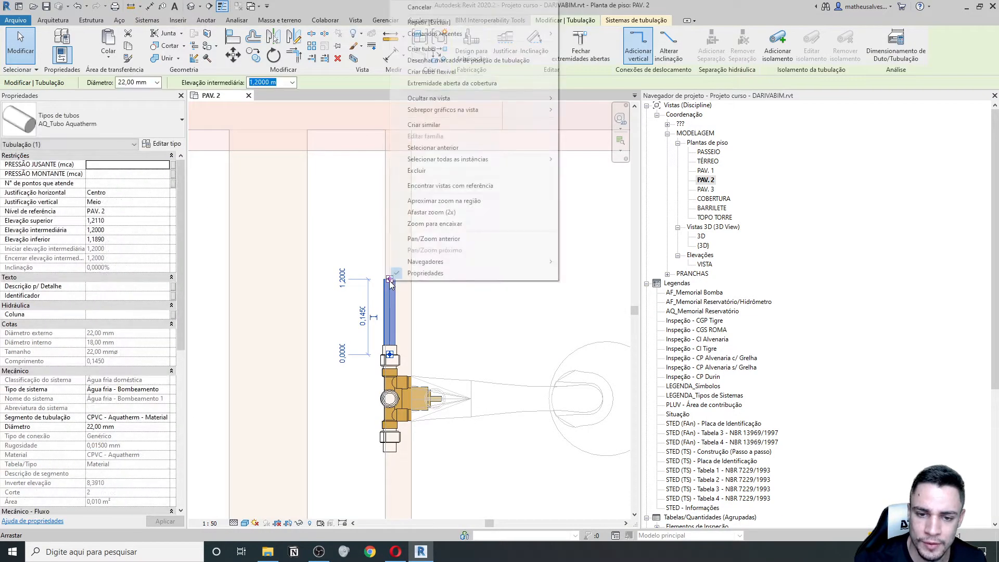
pyautogui.click(418, 49)
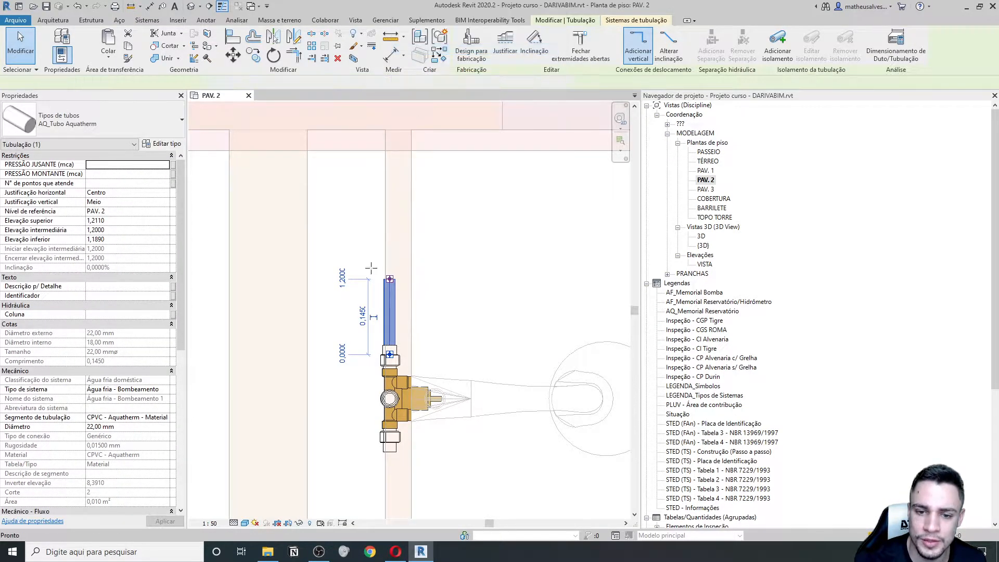
pyautogui.click(285, 83)
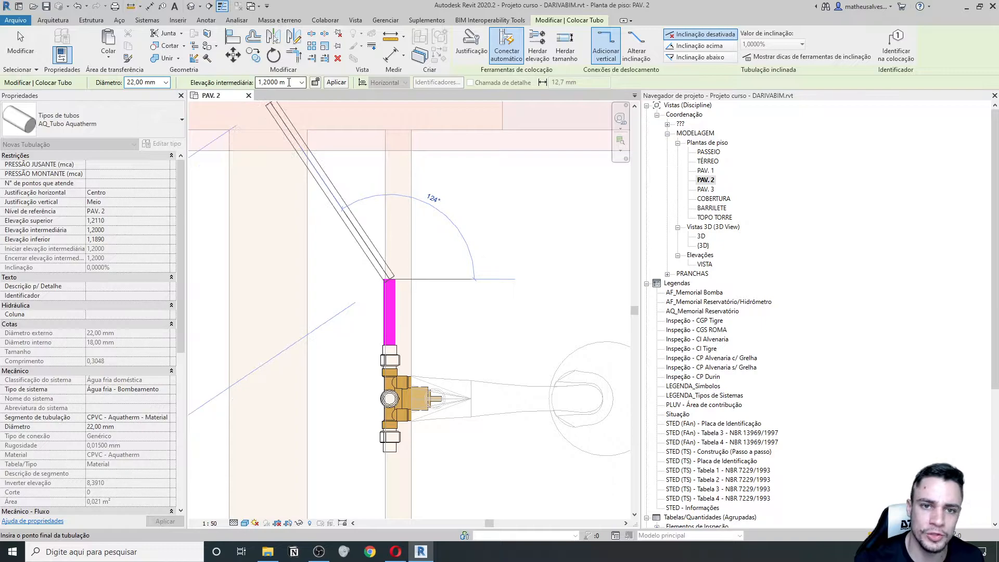
pyautogui.write('2')
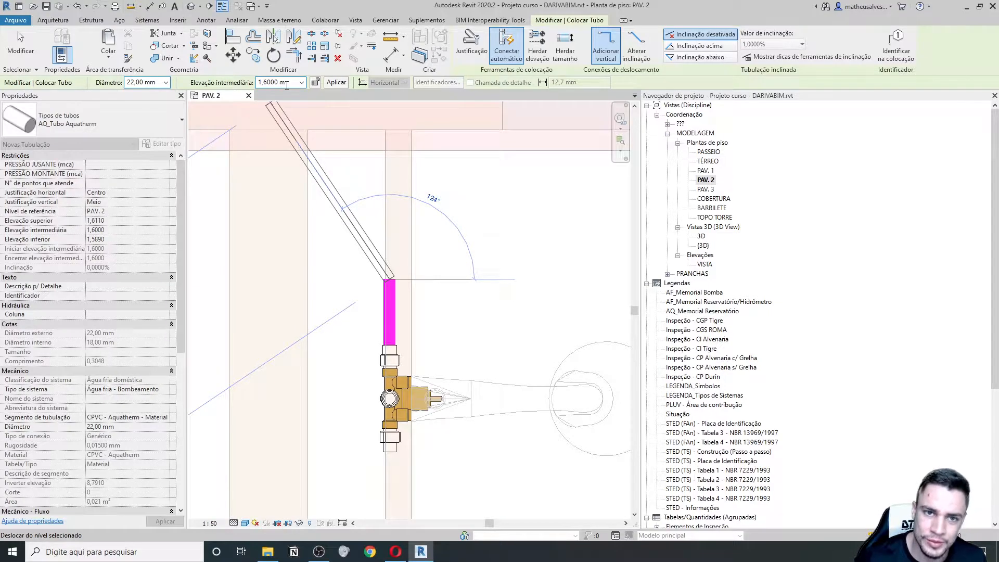
pyautogui.click(389, 226)
pyautogui.press('Escape')
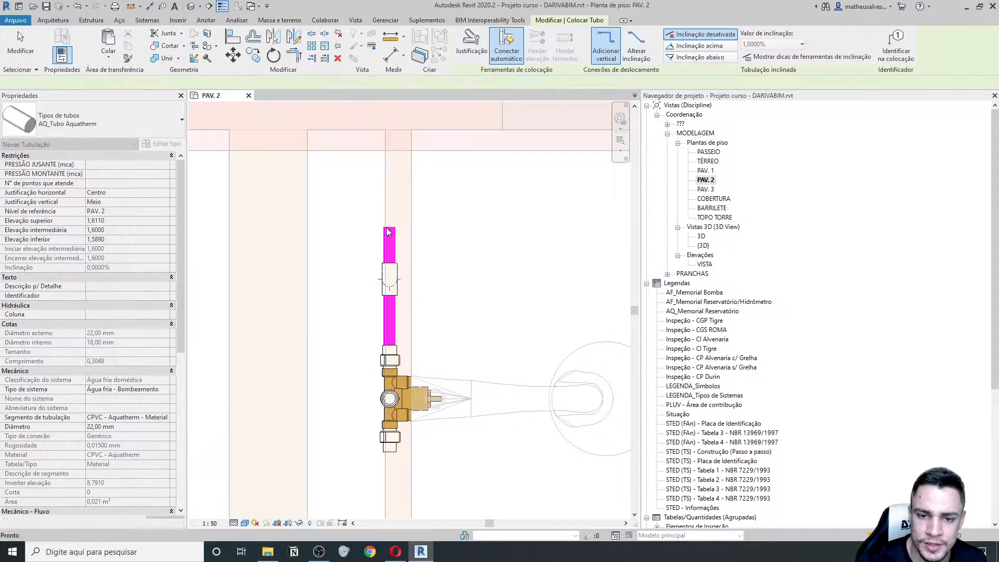
pyautogui.scroll(-2, 383, 229)
pyautogui.press('Escape')
pyautogui.scroll(3, 402, 250)
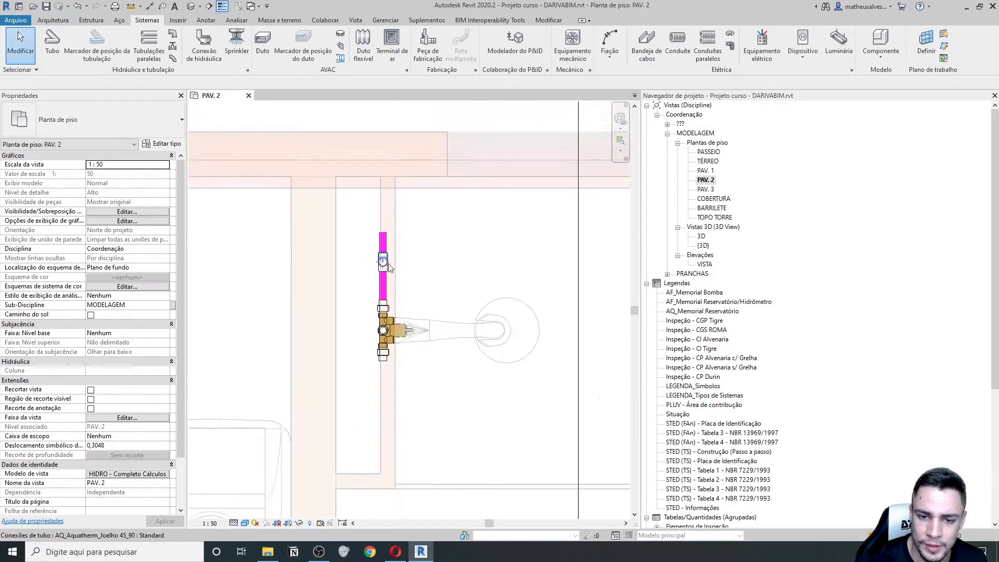
pyautogui.moveTo(347, 191); pyautogui.dragTo(409, 290)
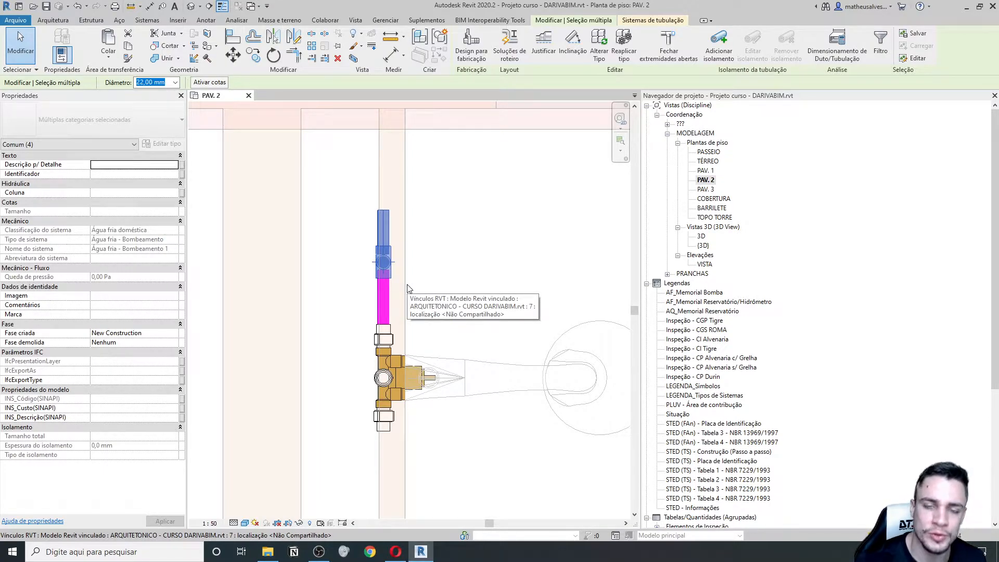
pyautogui.press('Escape')
pyautogui.scroll(-3, 409, 284)
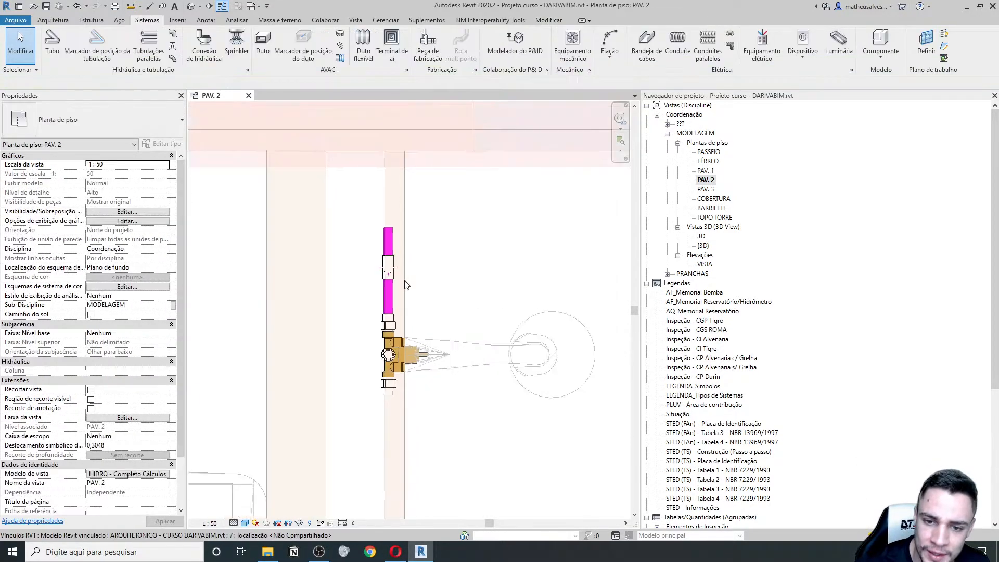
pyautogui.scroll(-3, 378, 257)
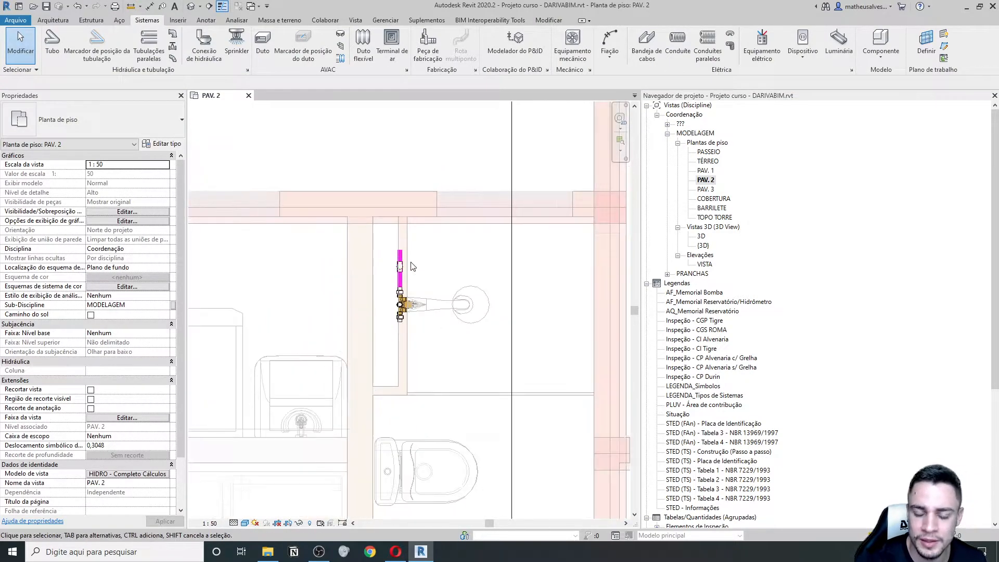
# Place an AQ_Aquatherm_Luva de Transicao x Soldavel fitting on the open end of the 1,6 m high pipe
pyautogui.scroll(2, 378, 196)
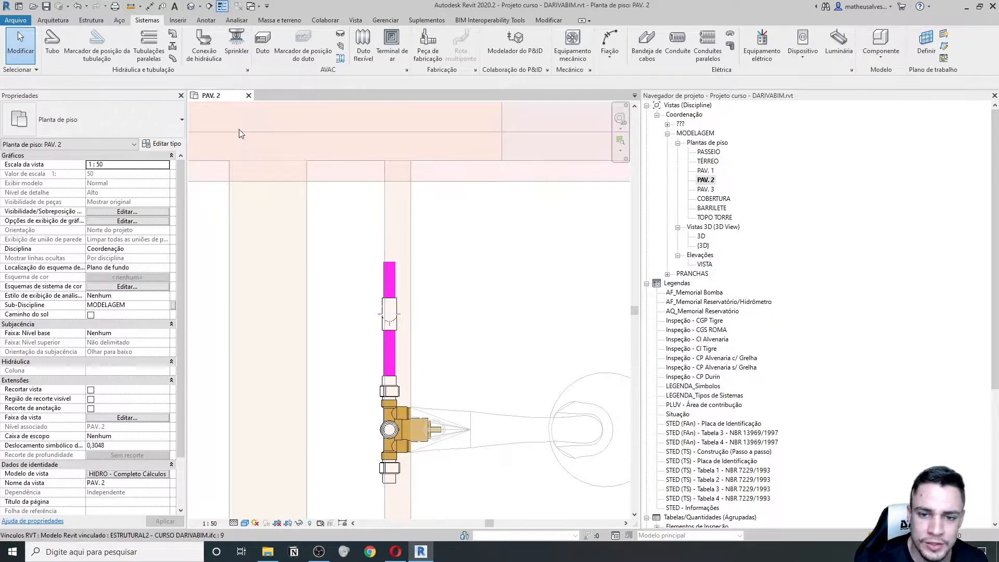
pyautogui.click(196, 48)
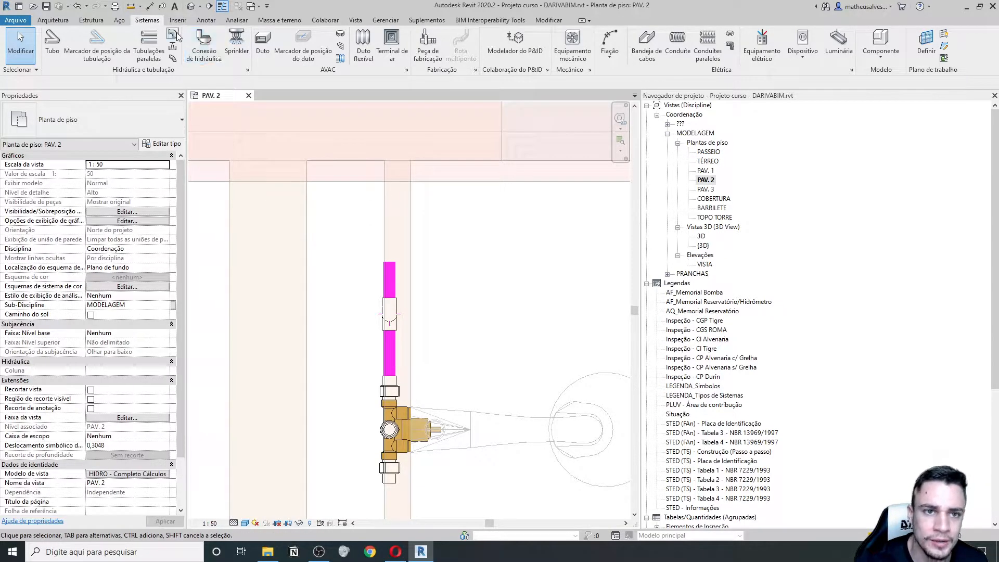
pyautogui.click(149, 125)
pyautogui.write('TRANSI')
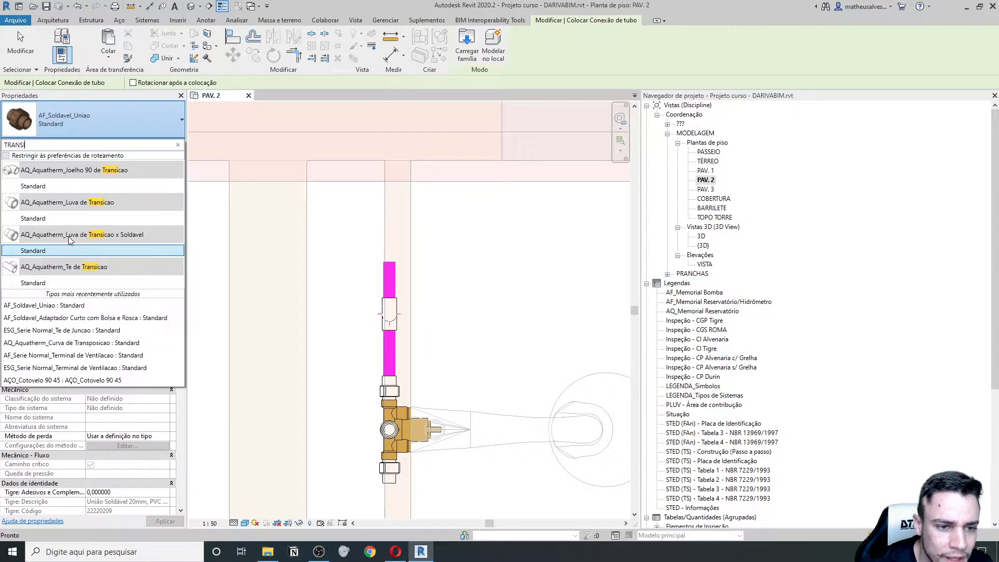
pyautogui.moveTo(98, 236)
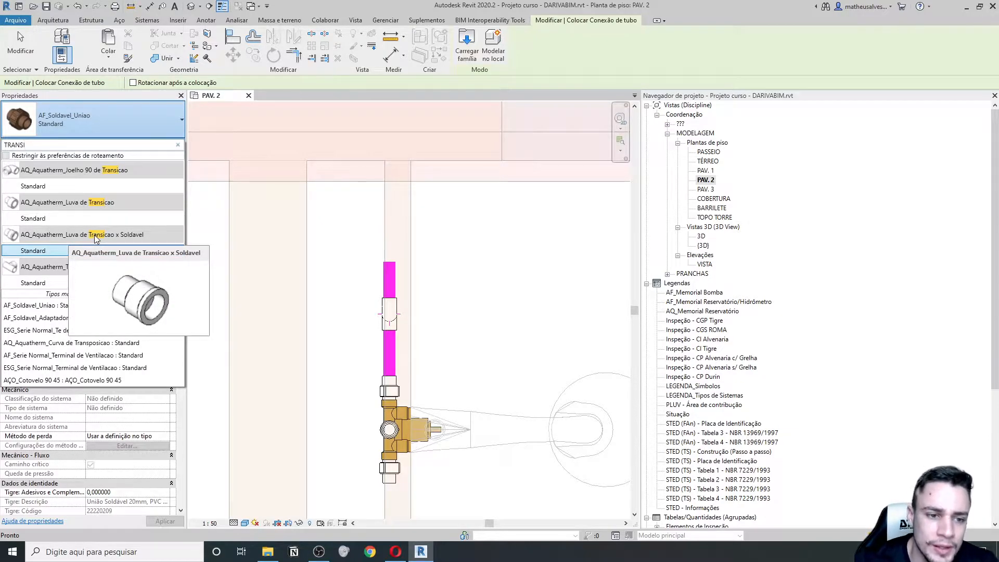
pyautogui.click(44, 251)
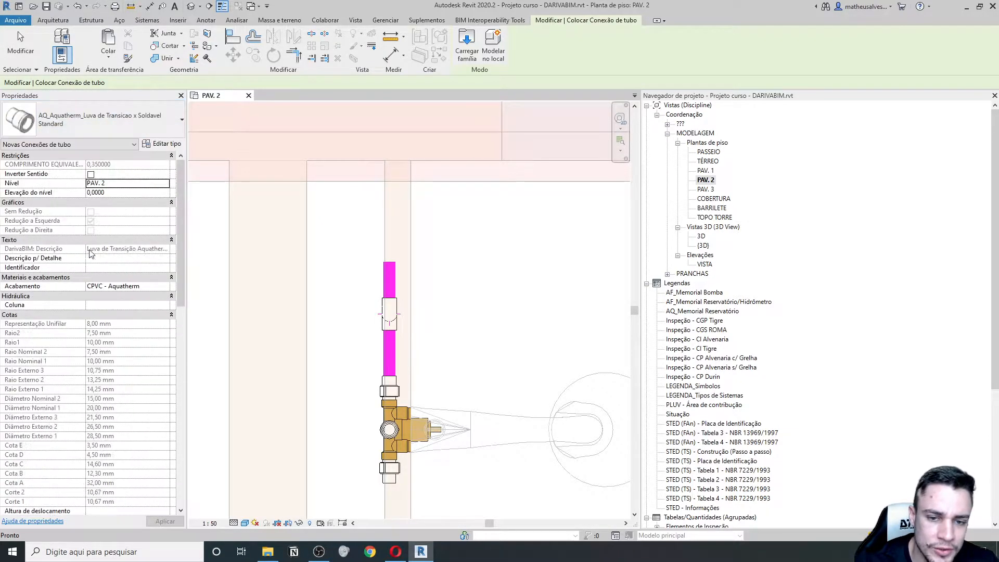
pyautogui.scroll(2, 389, 260)
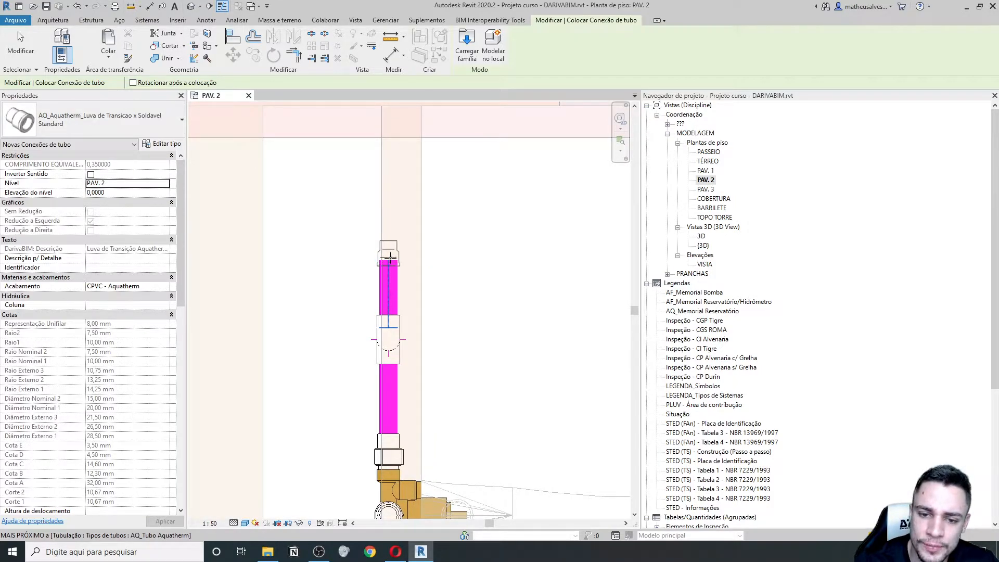
pyautogui.click(388, 260)
pyautogui.press('Escape')
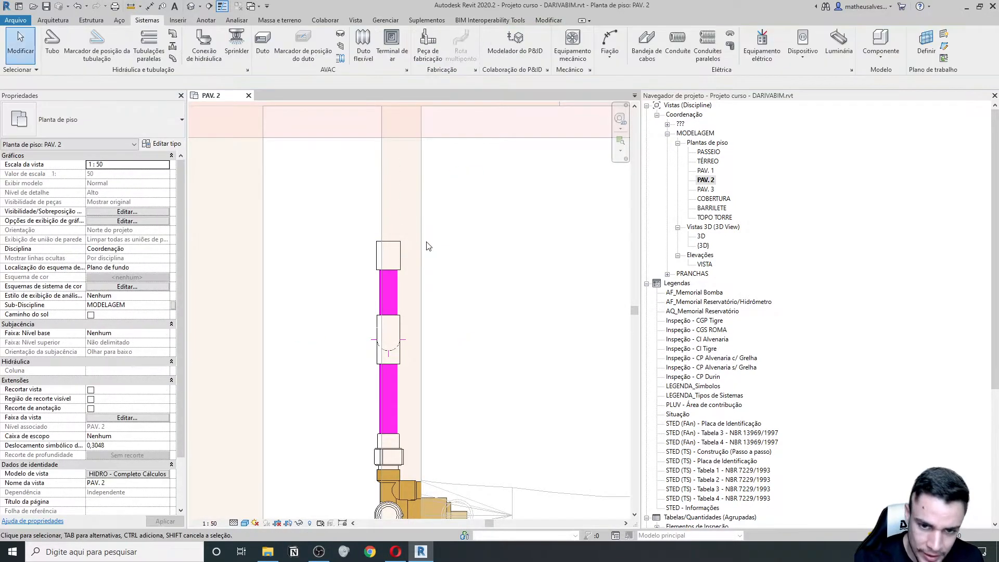
# Set the diameter of the transition coupling's free end to 25 mm
pyautogui.click(395, 258)
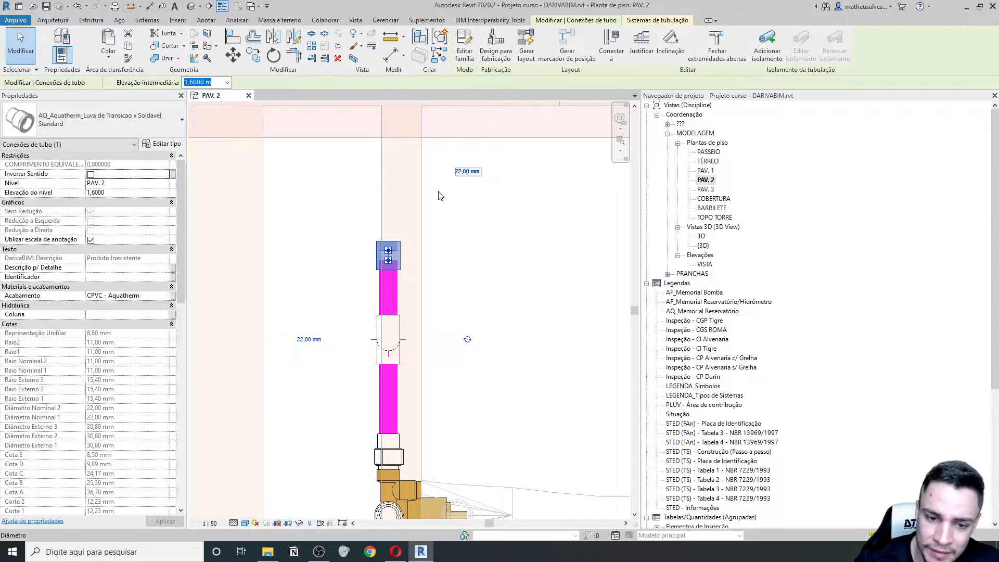
pyautogui.click(467, 172)
pyautogui.write('2')
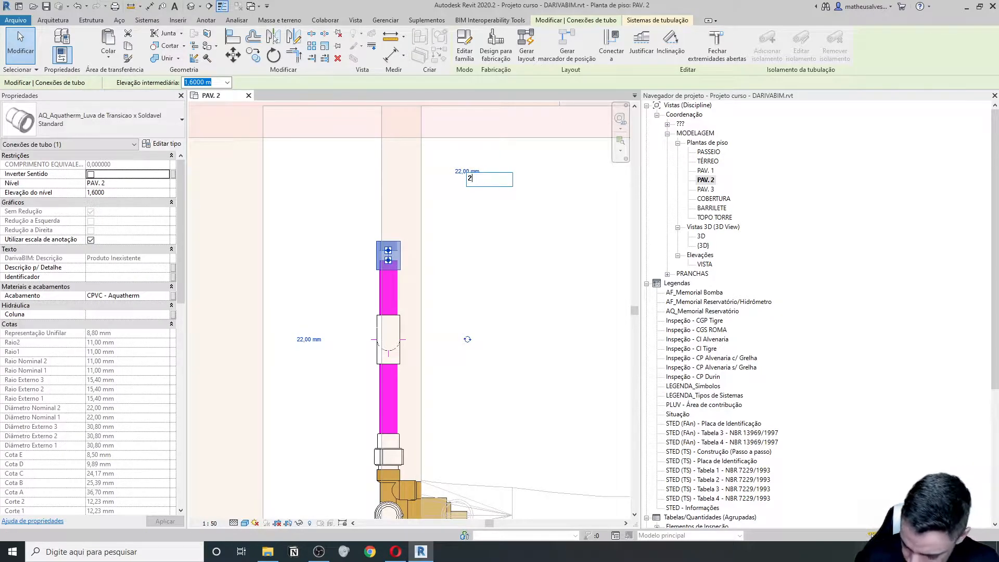
pyautogui.press('Return')
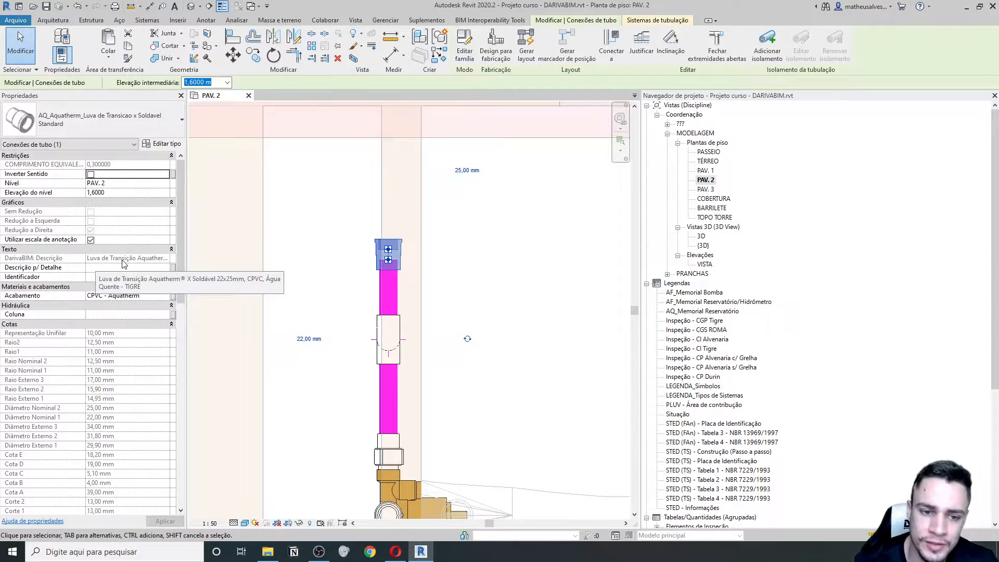
pyautogui.scroll(-2, 432, 255)
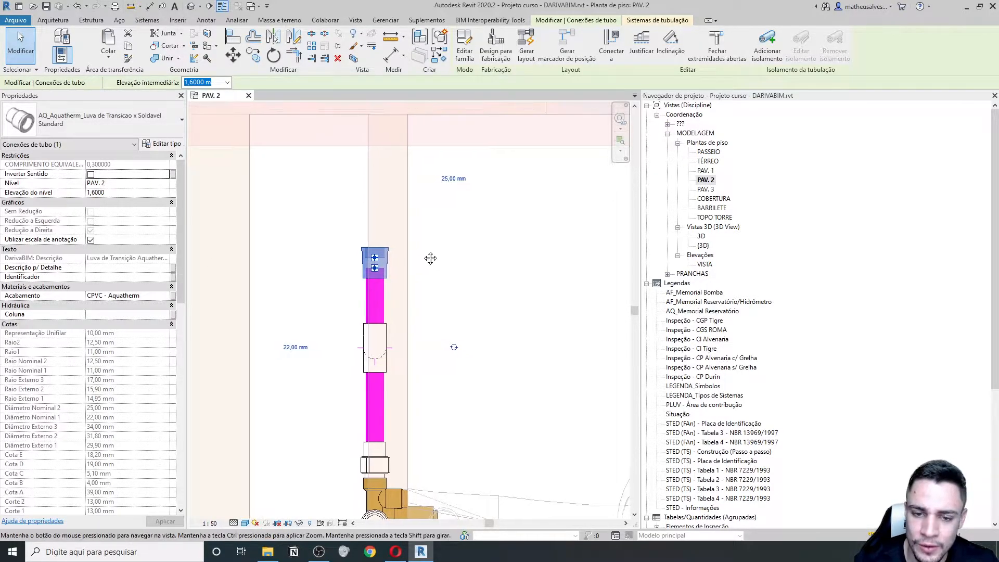
pyautogui.click(457, 261)
pyautogui.scroll(-2, 388, 245)
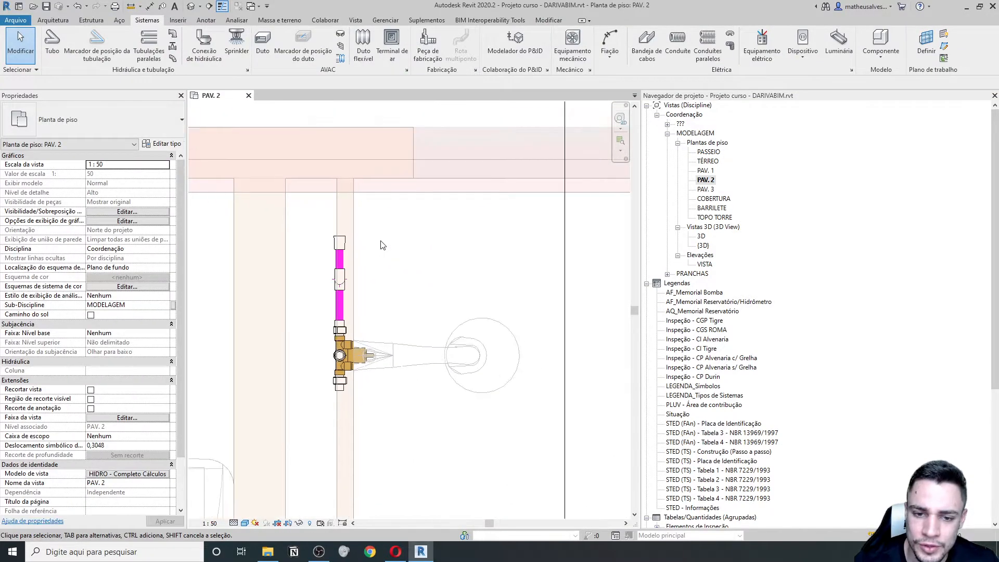
# Draw a short 25 mm AF_Tubo Marrom Soldável pipe from the transition coupling's open end, along the wall at 1,6 m elevation
pyautogui.click(333, 240)
pyautogui.scroll(2, 331, 243)
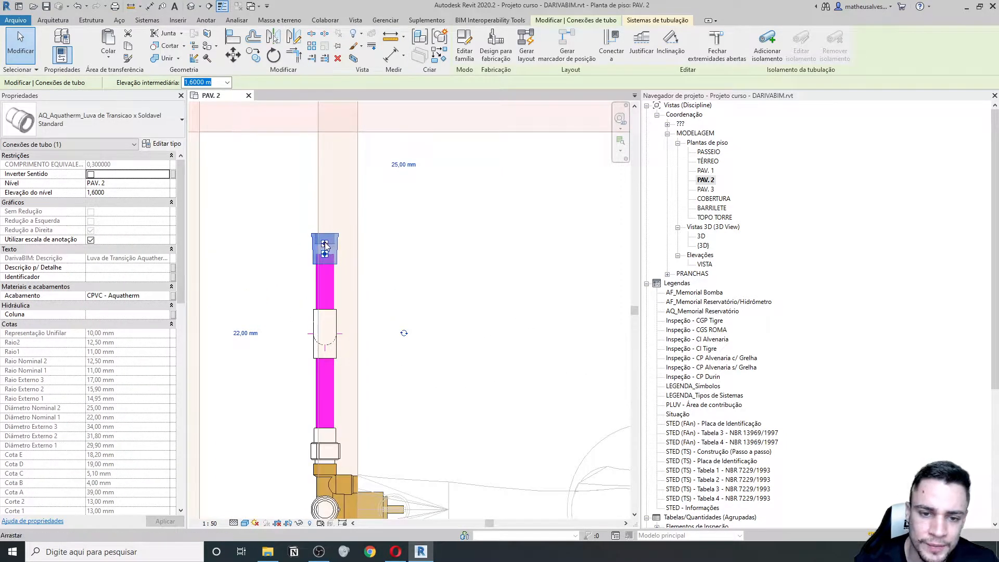
pyautogui.rightClick(325, 245)
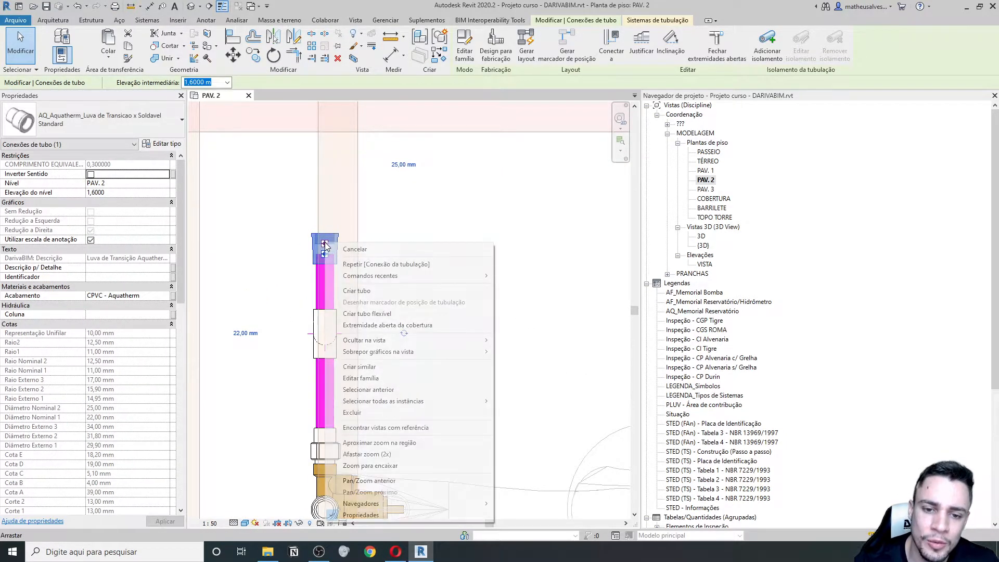
pyautogui.click(371, 290)
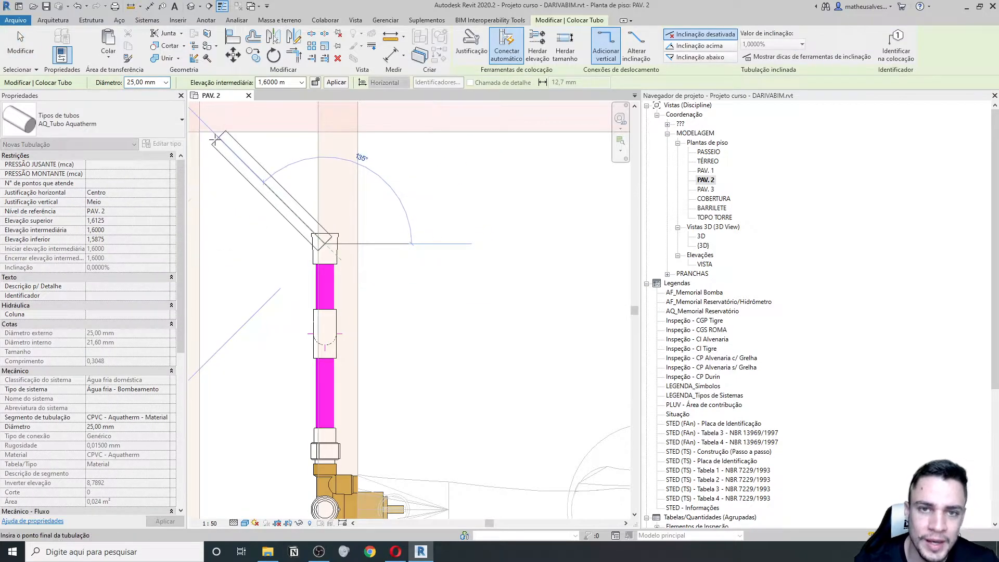
pyautogui.click(128, 123)
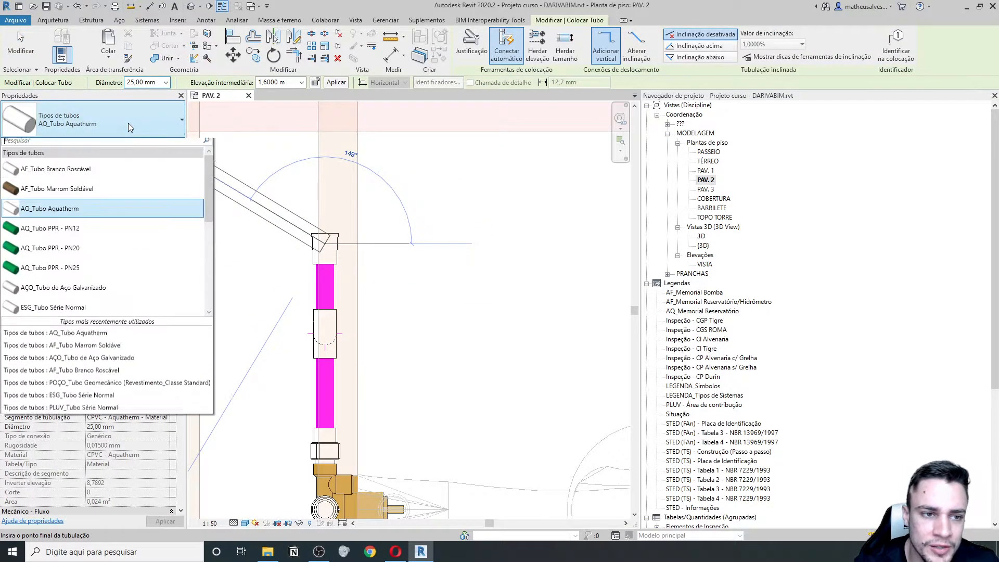
pyautogui.click(70, 194)
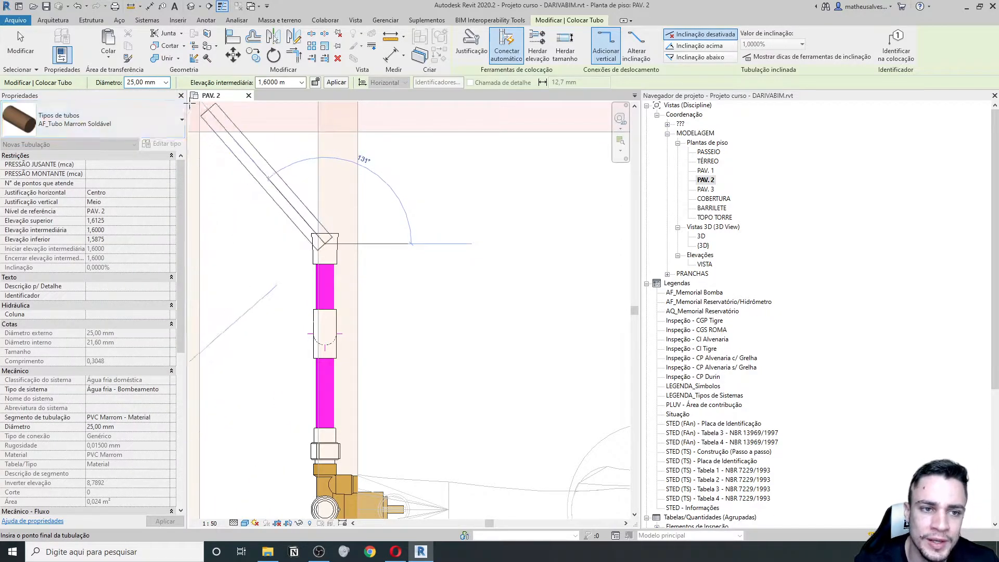
pyautogui.scroll(-2, 323, 223)
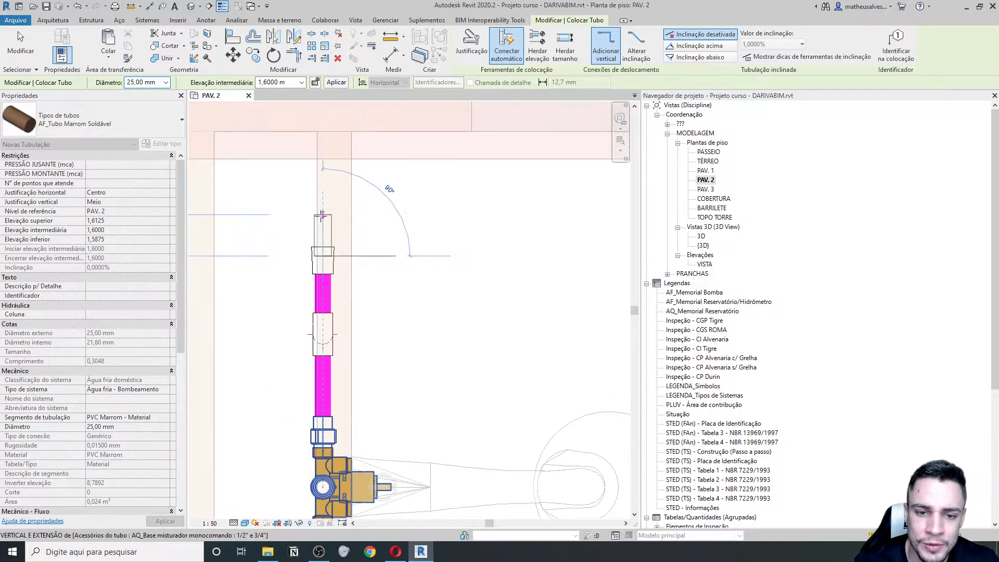
pyautogui.click(322, 214)
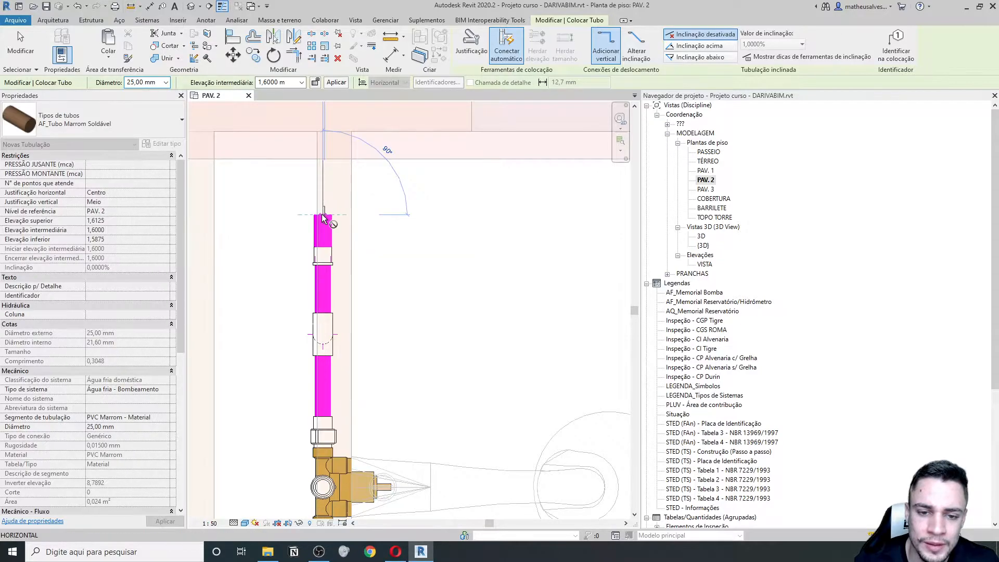
# Raise the 25 mm brown pipe vertically from its free end to 3 m elevation
pyautogui.click(292, 82)
pyautogui.write('3')
pyautogui.press('Return')
pyautogui.click(329, 84)
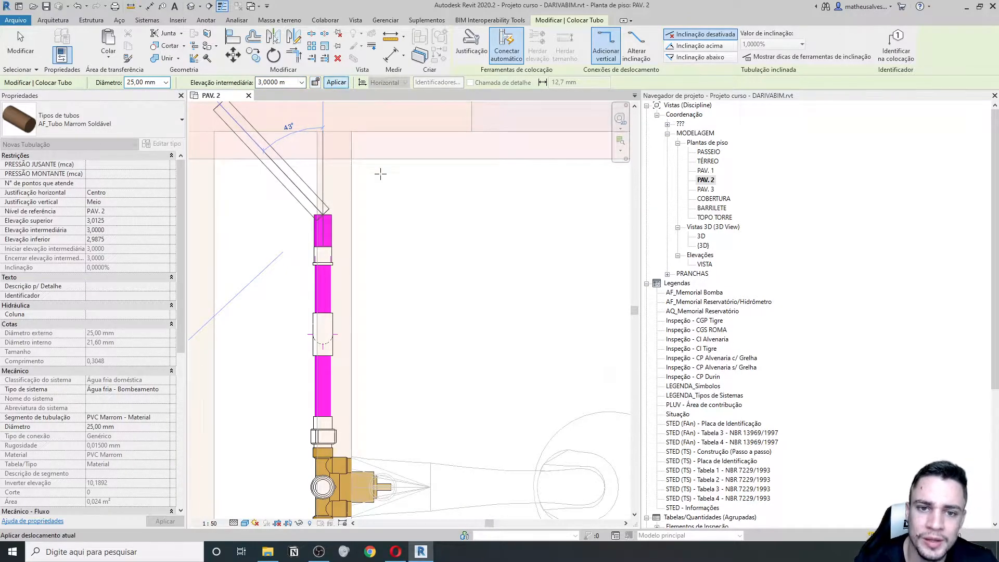
pyautogui.press('Escape')
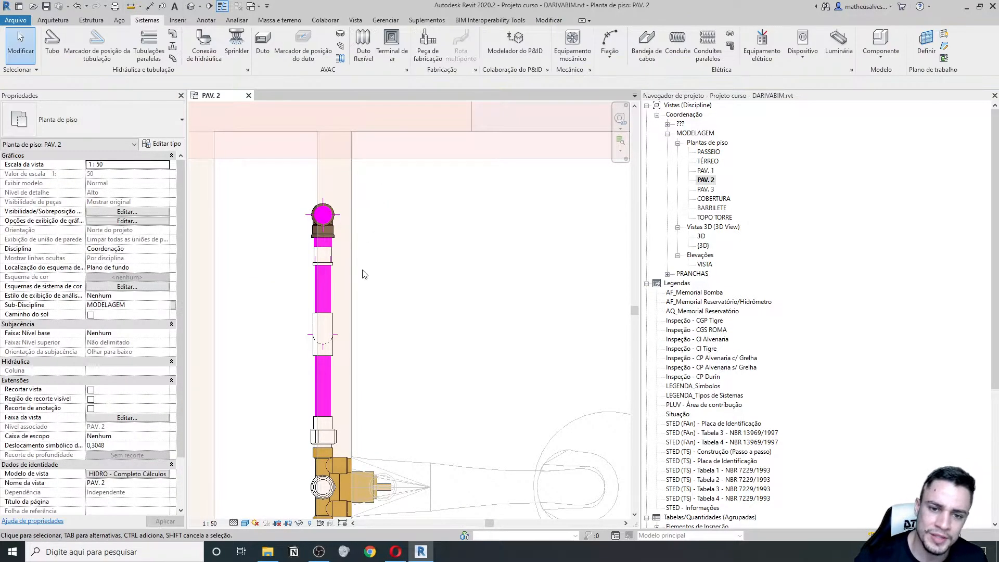
# Inspect the fitting between the 22 mm and 25 mm pipes and the transition setting in the AQ_Tubo Aquatherm routing preferences
pyautogui.scroll(1, 342, 264)
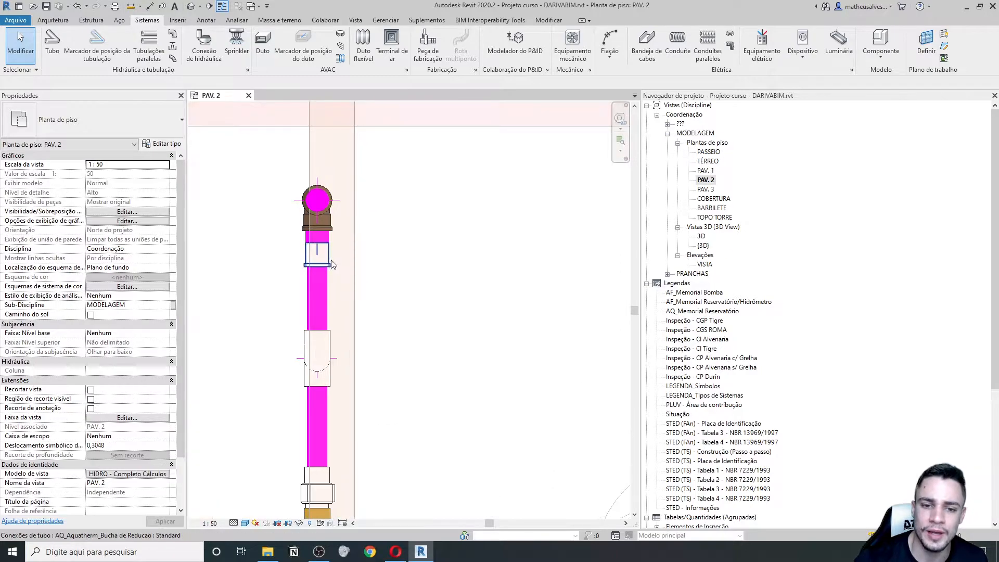
pyautogui.click(331, 266)
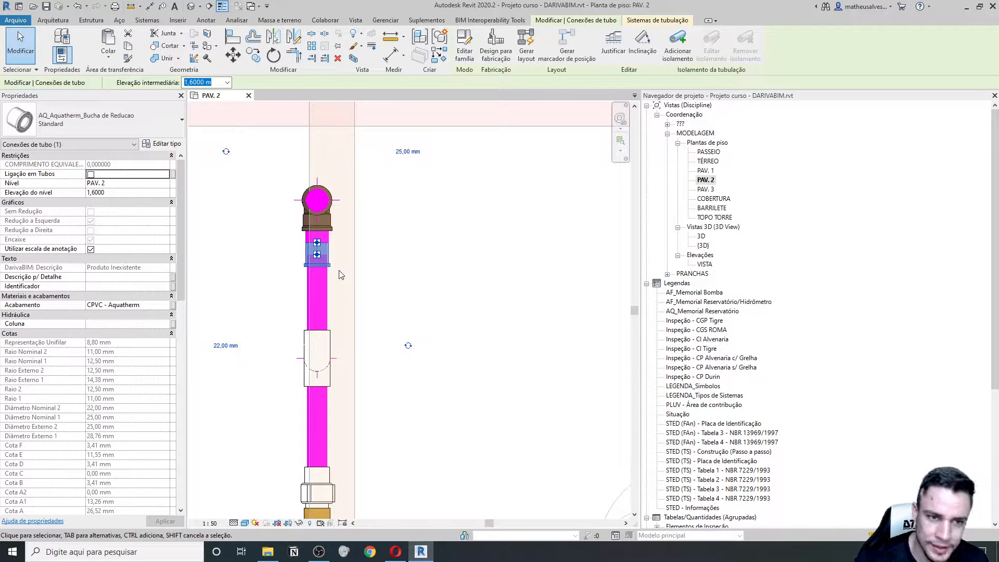
pyautogui.click(340, 274)
pyautogui.click(325, 288)
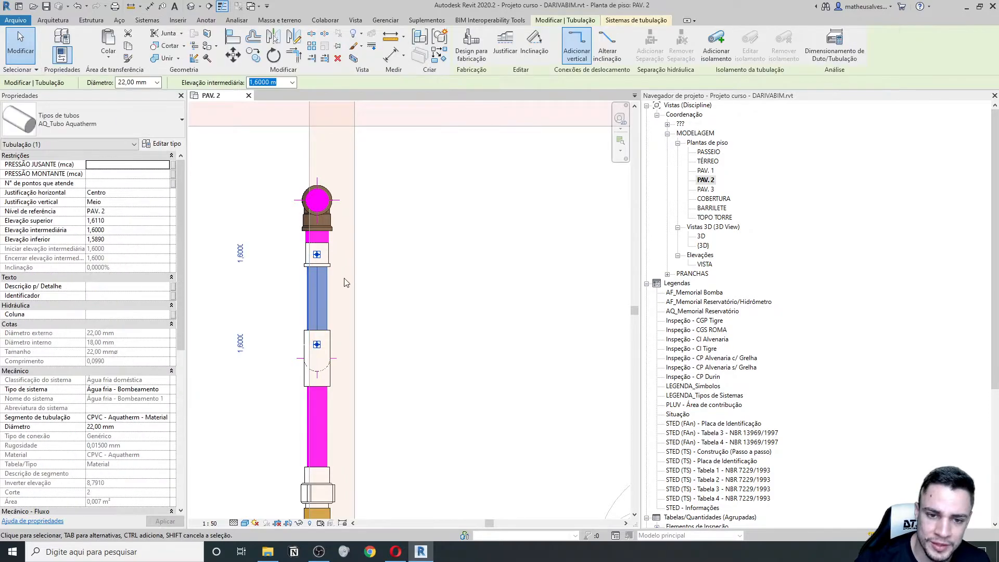
pyautogui.click(165, 147)
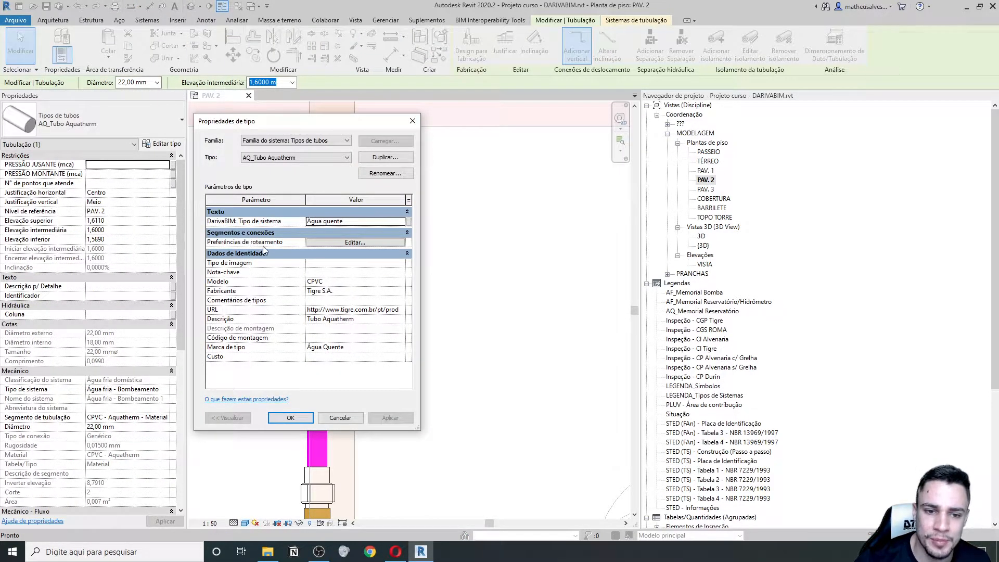
pyautogui.click(332, 242)
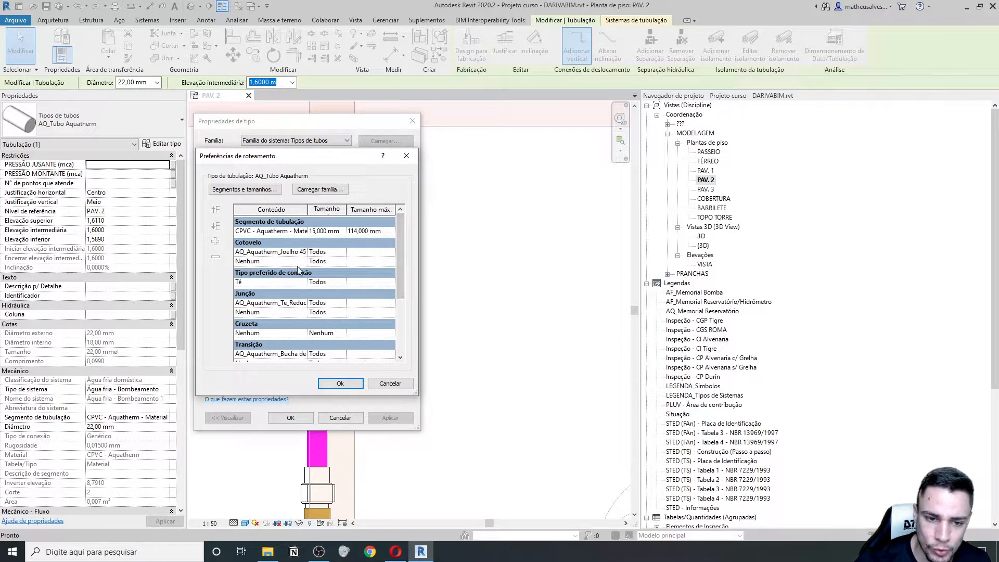
pyautogui.scroll(-1, 300, 270)
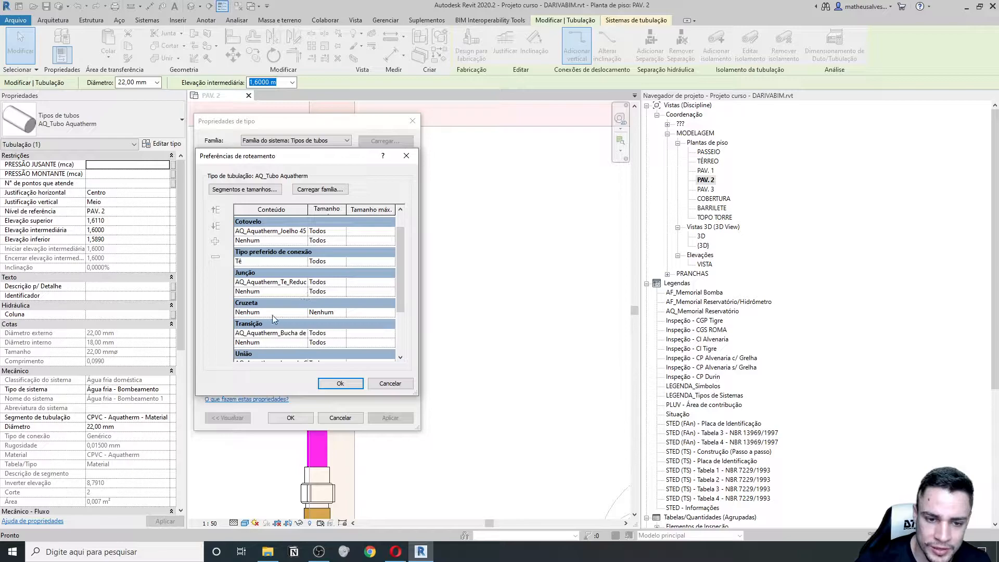
pyautogui.click(248, 333)
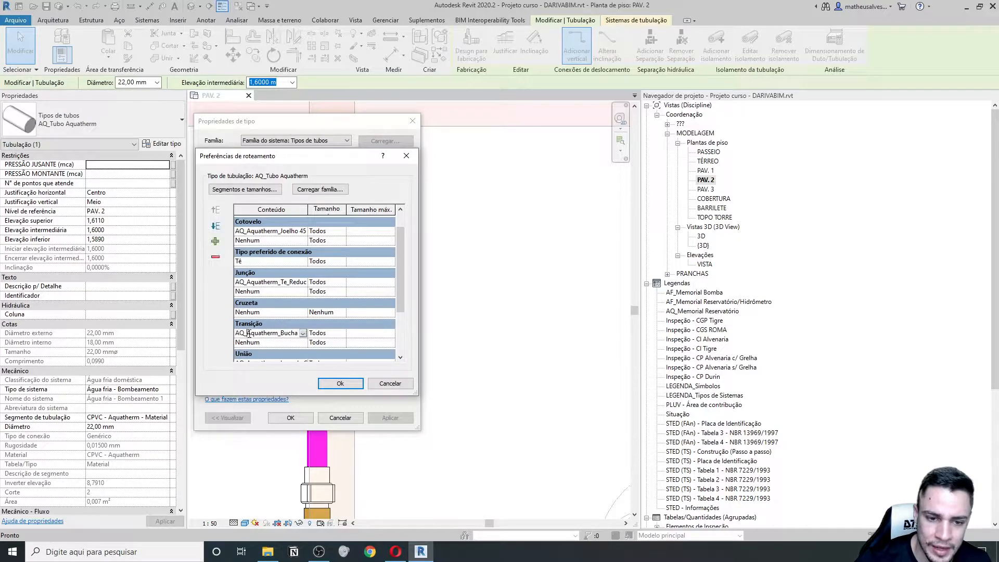
pyautogui.click(303, 334)
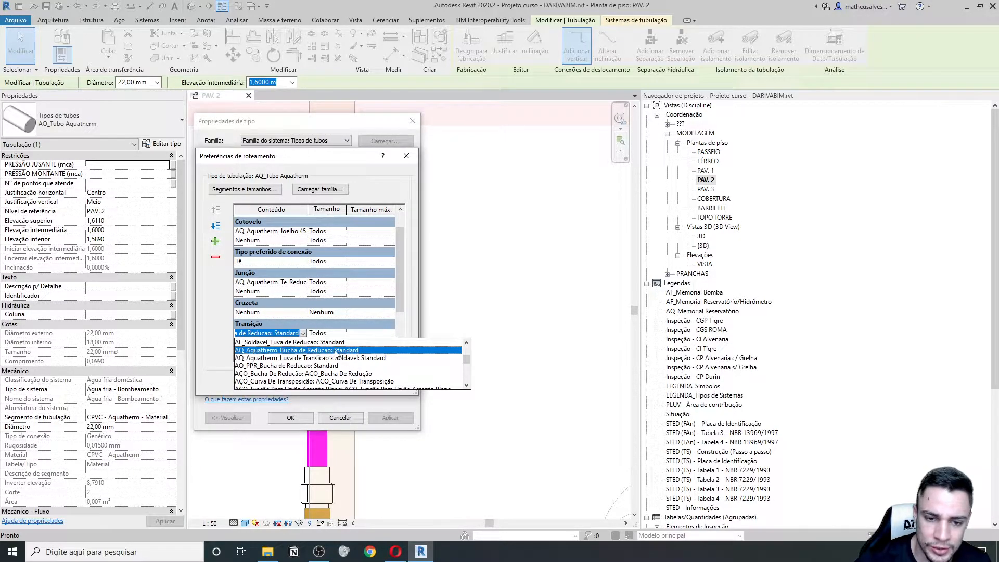
pyautogui.click(303, 333)
pyautogui.click(340, 385)
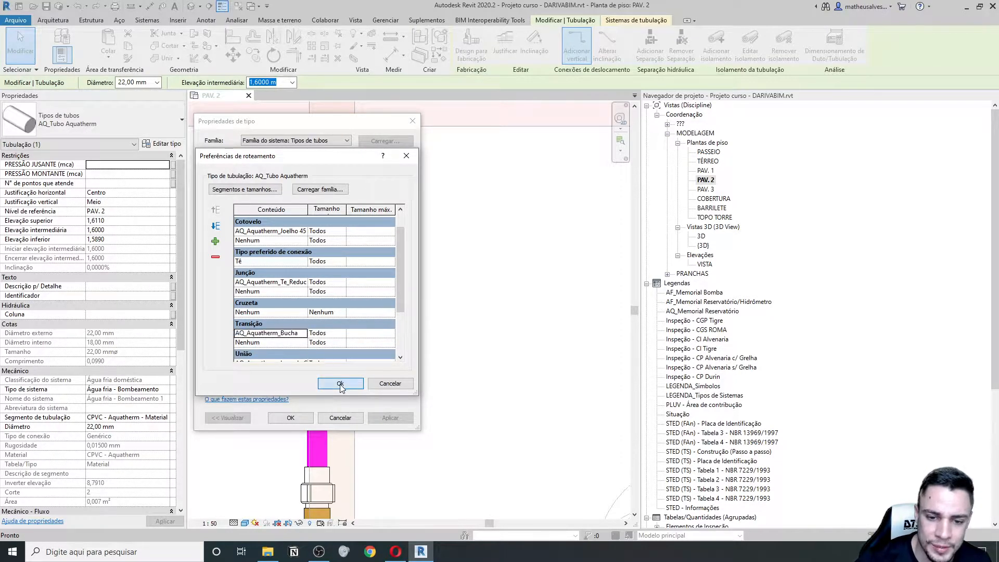
pyautogui.click(290, 417)
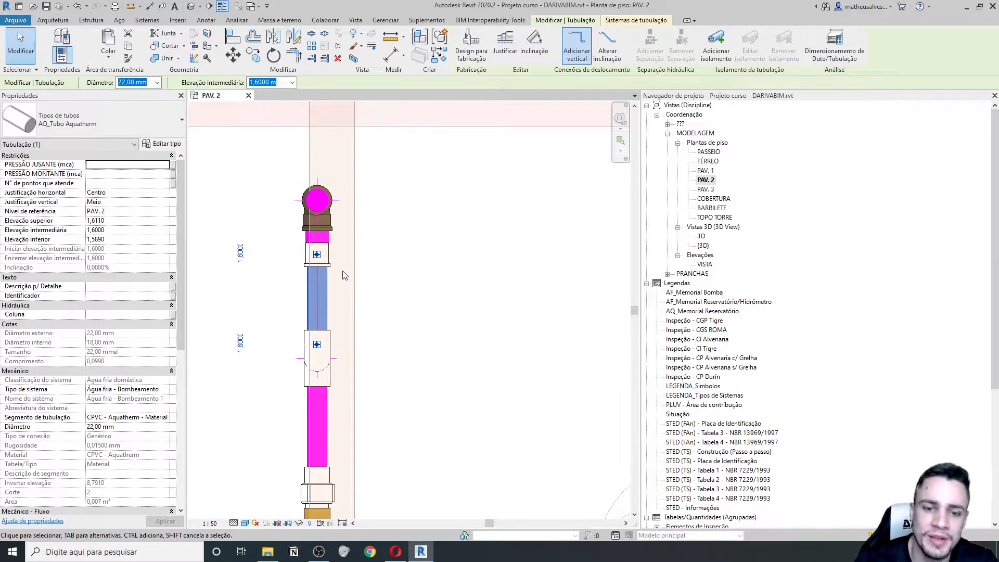
# Replace the reducing bushing between the 22 mm and 25 mm pipes with AQ_Aquatherm_Luva de Transicao x Soldavel, Standard type
pyautogui.click(302, 264)
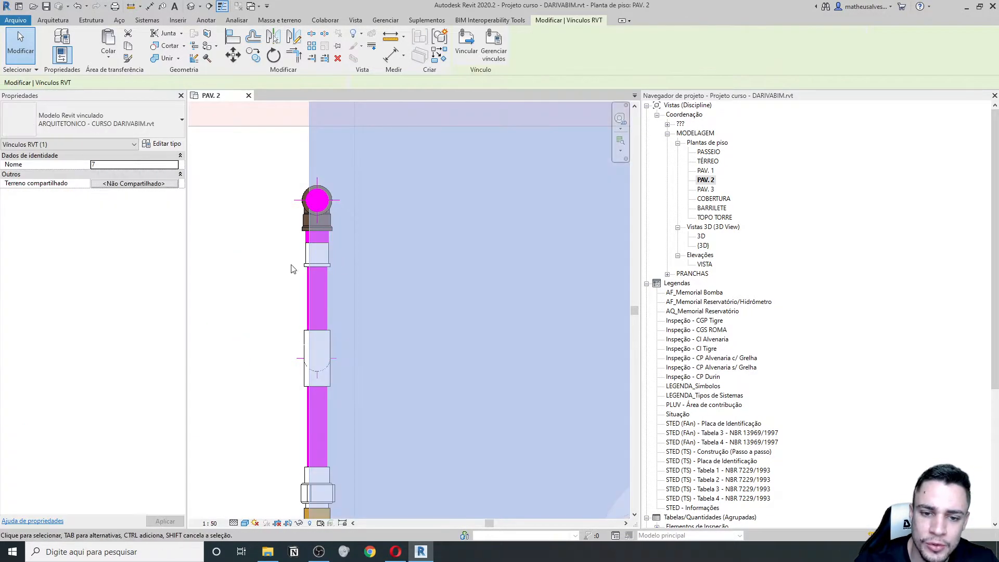
pyautogui.click(301, 264)
pyautogui.click(304, 266)
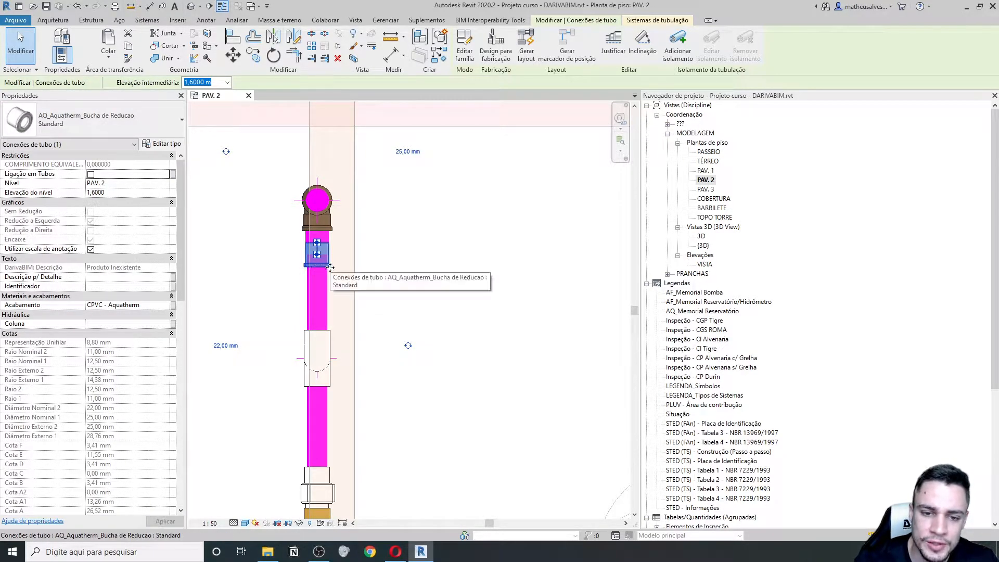
pyautogui.click(113, 123)
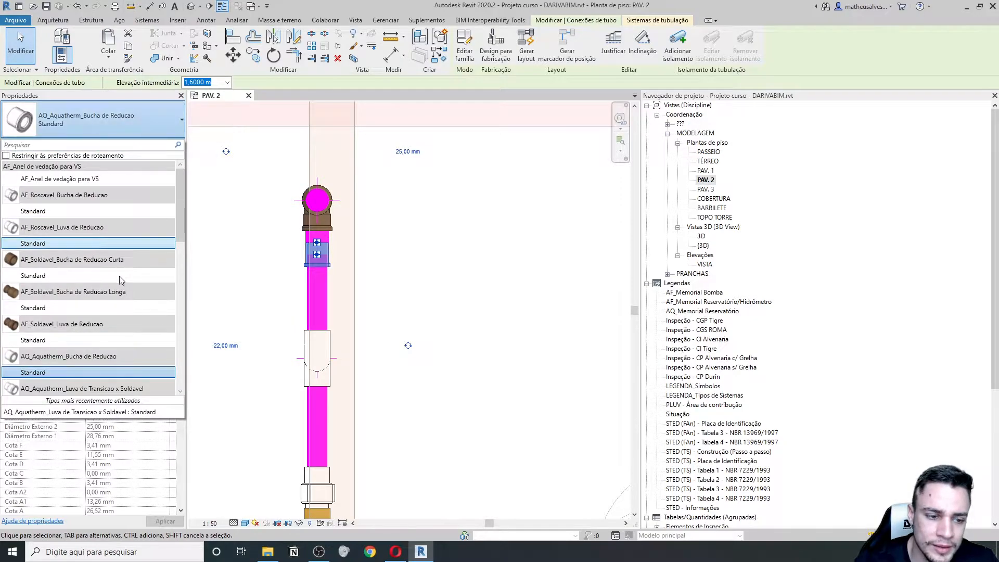
pyautogui.scroll(-1, 88, 350)
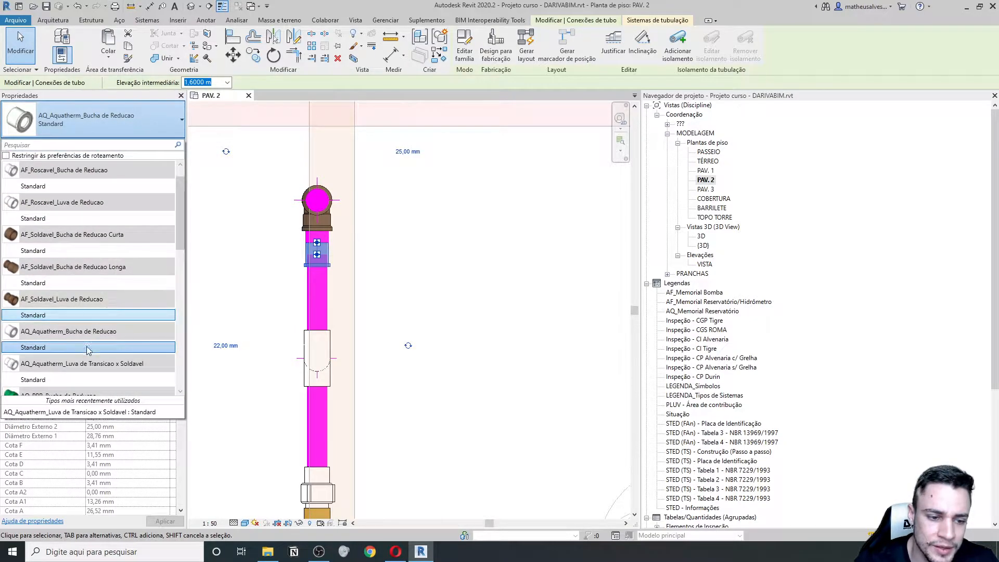
pyautogui.click(63, 382)
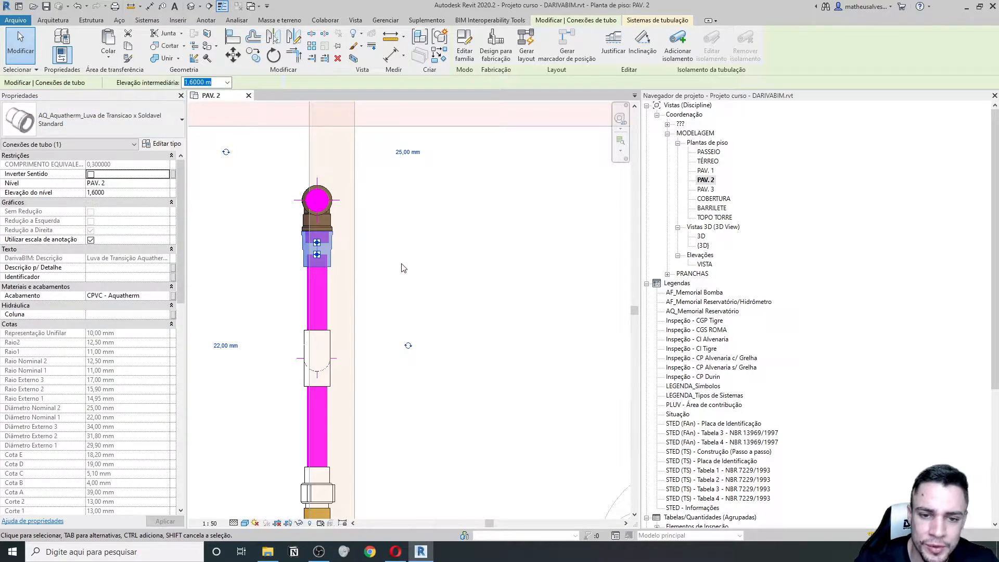
pyautogui.click(401, 267)
# Open the section view through the shower and examine the pipe route from the mixer base to the vertical brown pipe
pyautogui.scroll(-5, 380, 250)
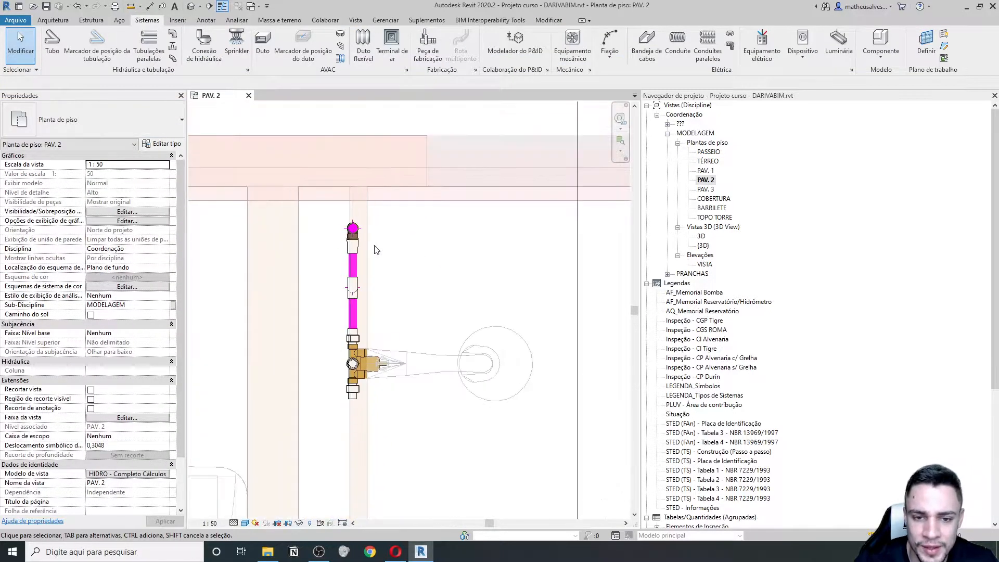
pyautogui.moveTo(383, 268); pyautogui.dragTo(382, 314, button='middle')
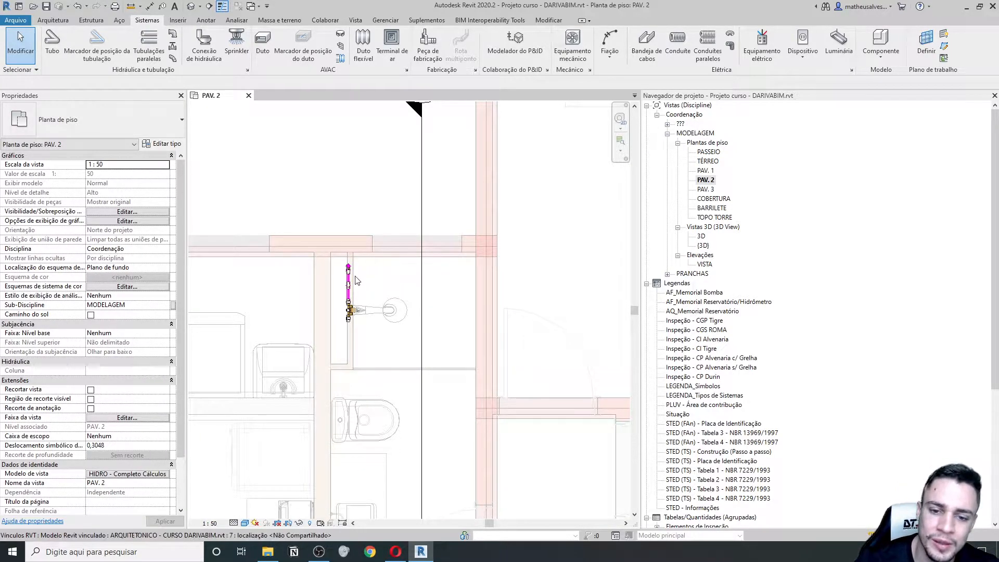
pyautogui.scroll(5, 358, 280)
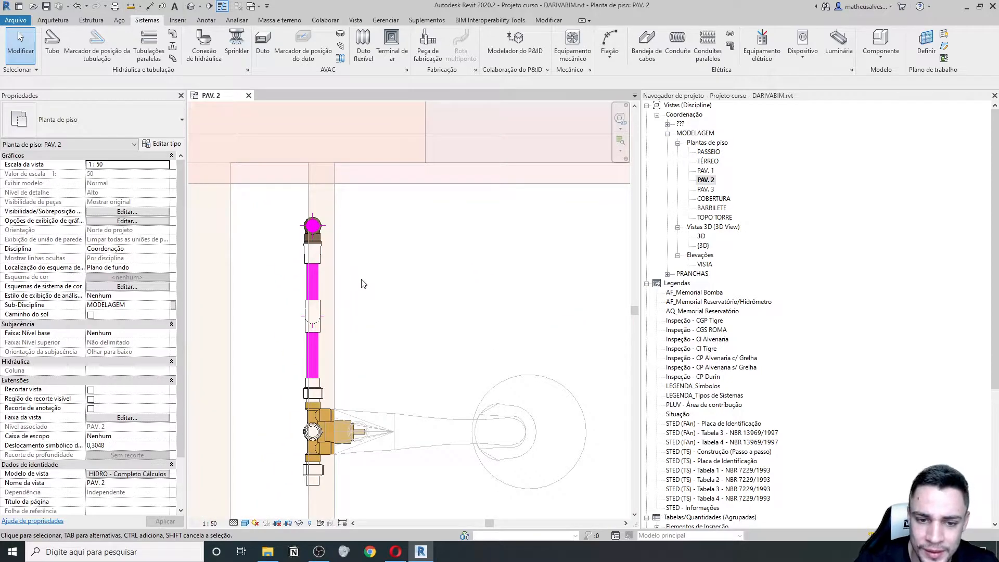
pyautogui.scroll(-5, 363, 282)
pyautogui.doubleClick(410, 276)
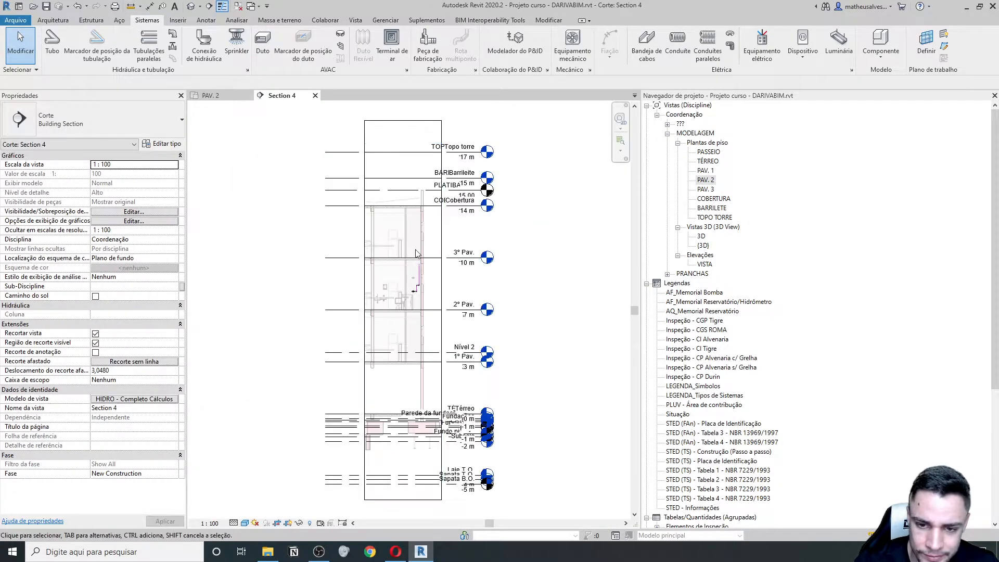
pyautogui.scroll(8, 416, 255)
pyautogui.scroll(-5, 420, 309)
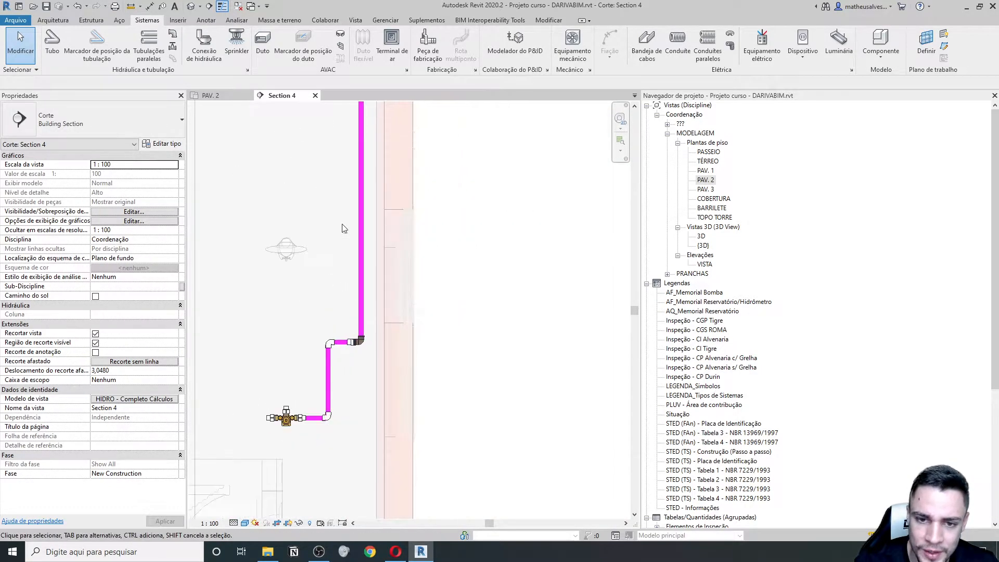
pyautogui.scroll(-3, 378, 211)
pyautogui.scroll(3, 383, 322)
pyautogui.scroll(1, 382, 328)
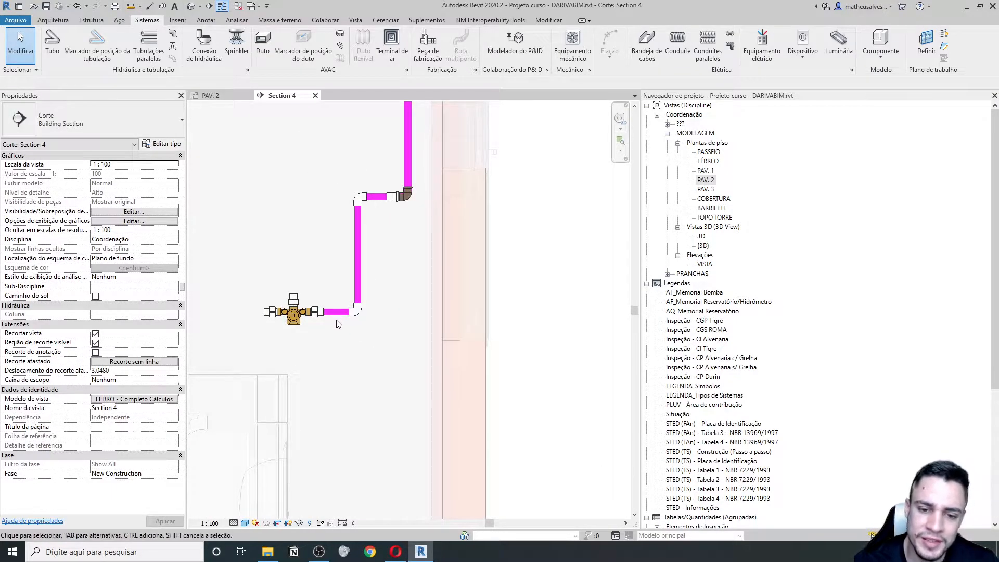
pyautogui.scroll(-1, 302, 321)
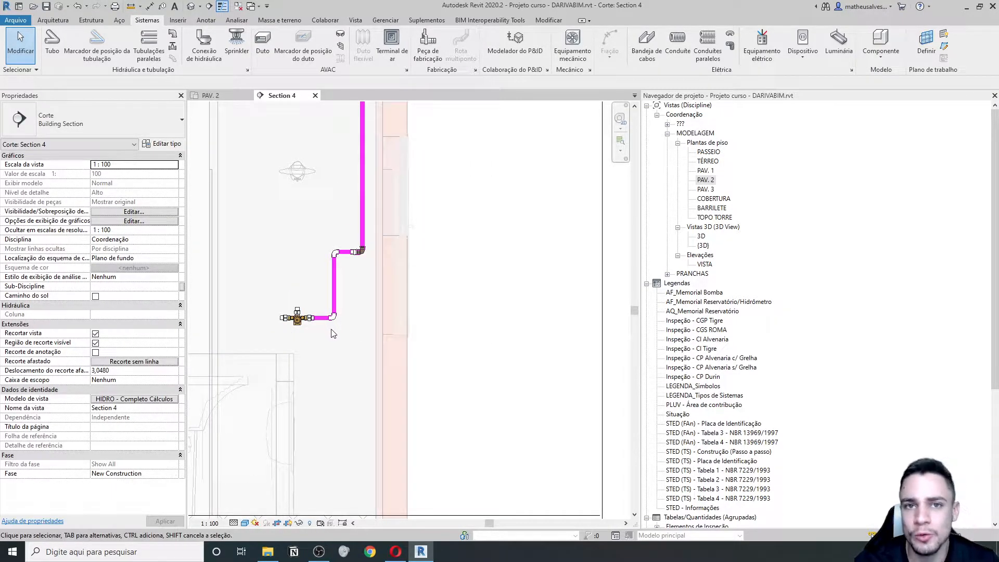
pyautogui.scroll(2, 326, 336)
pyautogui.click(321, 307)
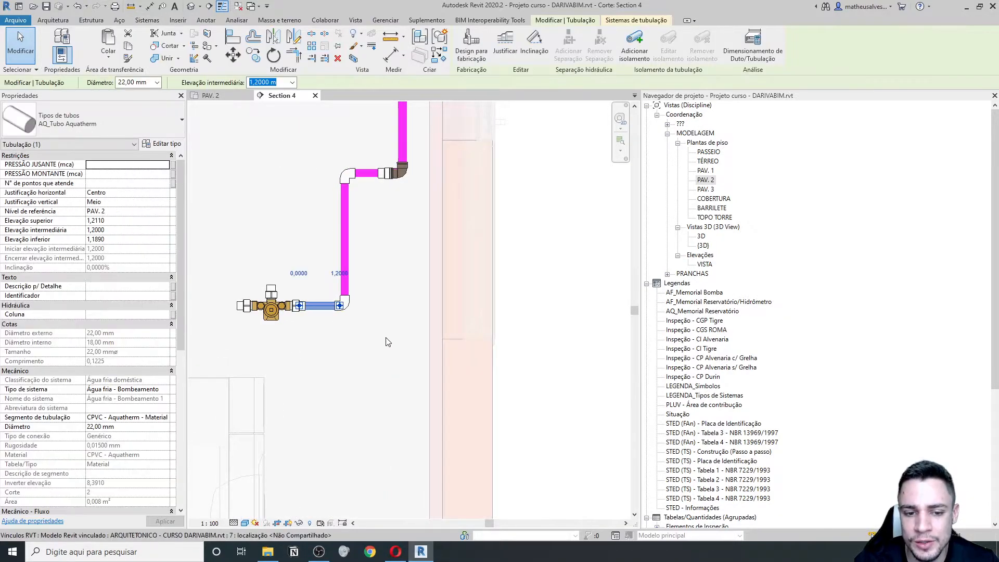
pyautogui.click(365, 337)
pyautogui.press('Escape')
pyautogui.scroll(-3, 364, 321)
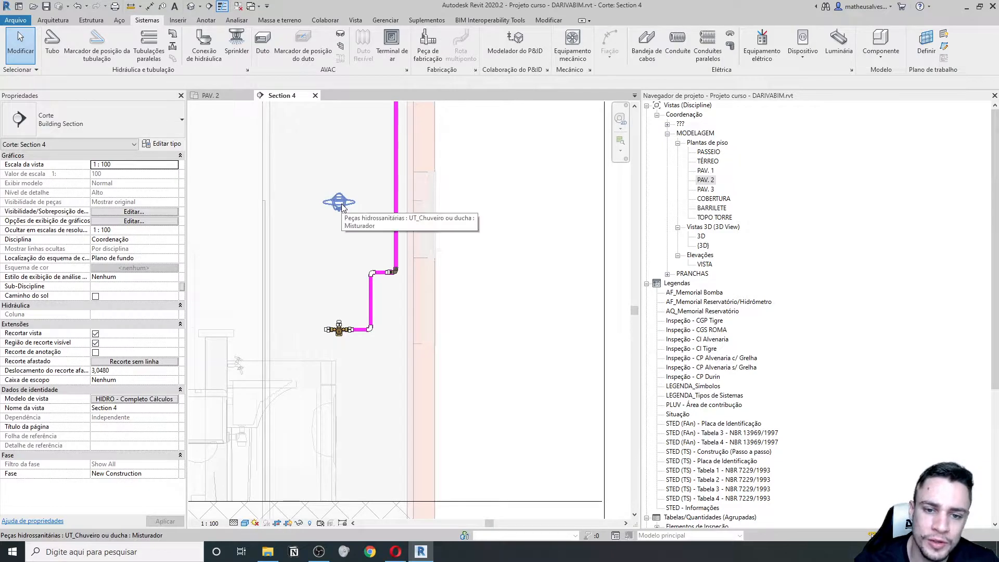
# Examine the wall shower's inlet connector and properties, along with the pipe route around it in the section view
pyautogui.click(340, 205)
pyautogui.moveTo(319, 120); pyautogui.dragTo(331, 189, button='middle')
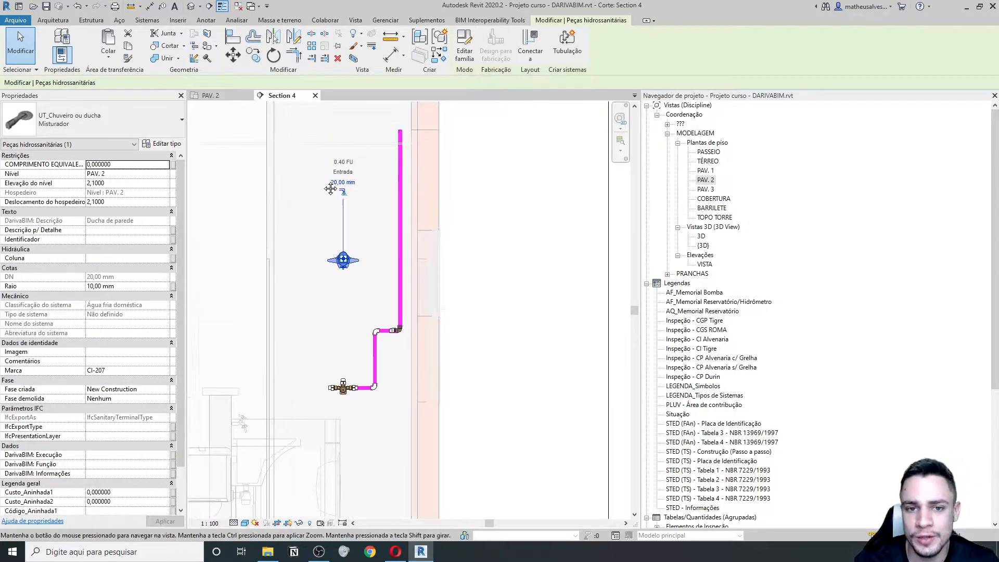
pyautogui.scroll(2, 338, 208)
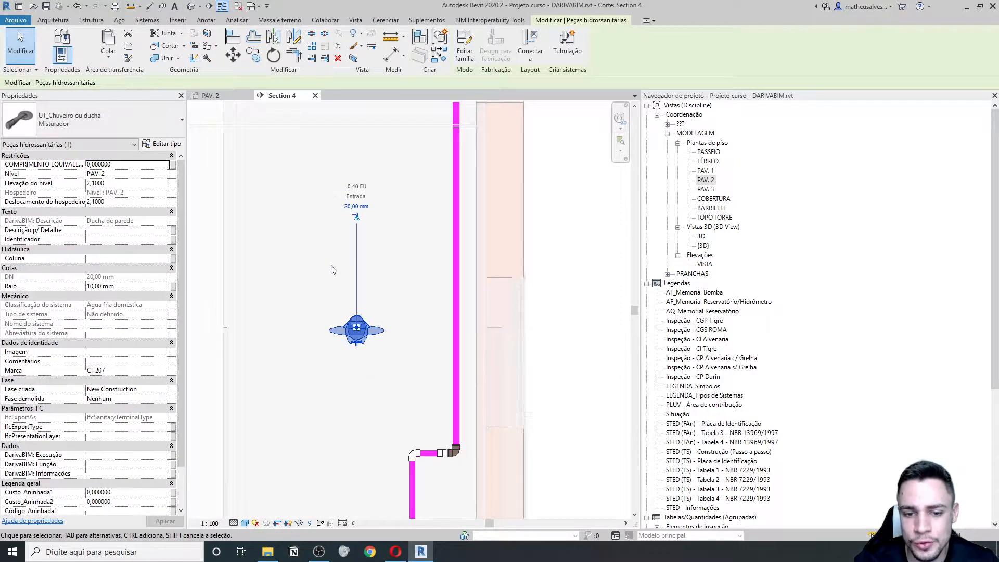
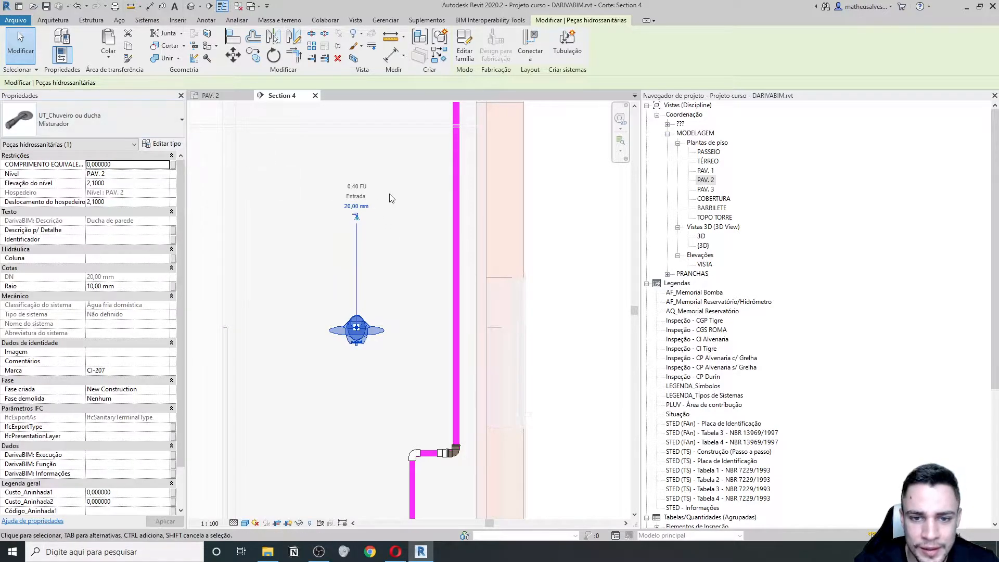
pyautogui.scroll(-1, 344, 245)
pyautogui.scroll(-2, 343, 245)
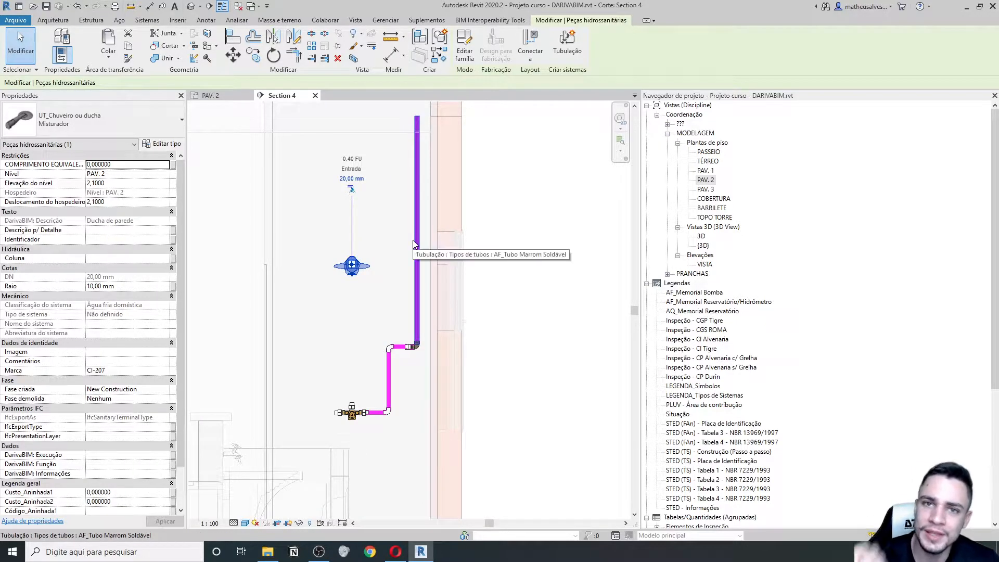
pyautogui.scroll(1, 408, 165)
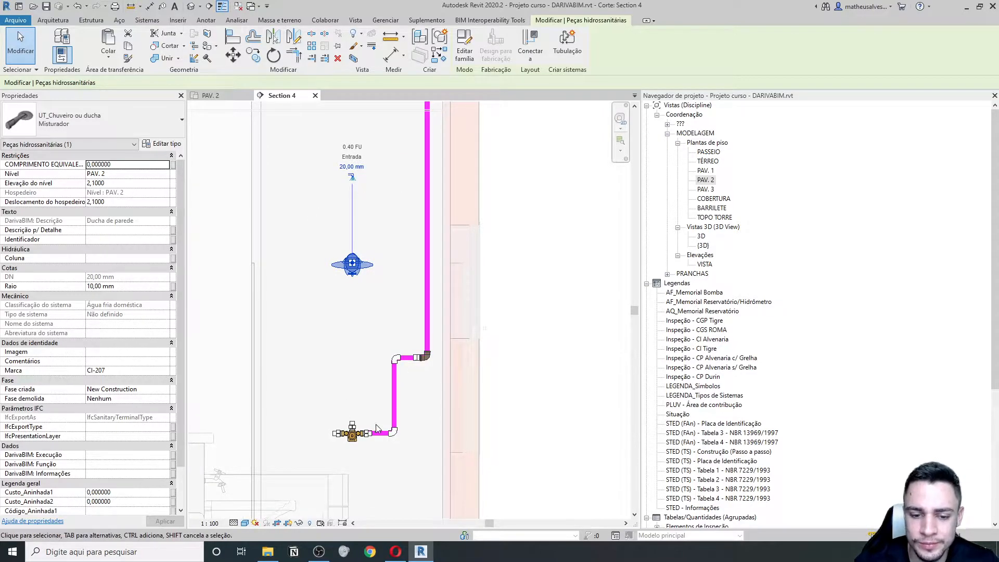
# Draw a vertical 22 mm AQ_Tubo Aquatherm pipe from the mixer base's upper outlet to the shower's connector at 2.10 m
pyautogui.moveTo(358, 421); pyautogui.dragTo(353, 392, button='middle')
pyautogui.scroll(2, 349, 431)
pyautogui.click(348, 393)
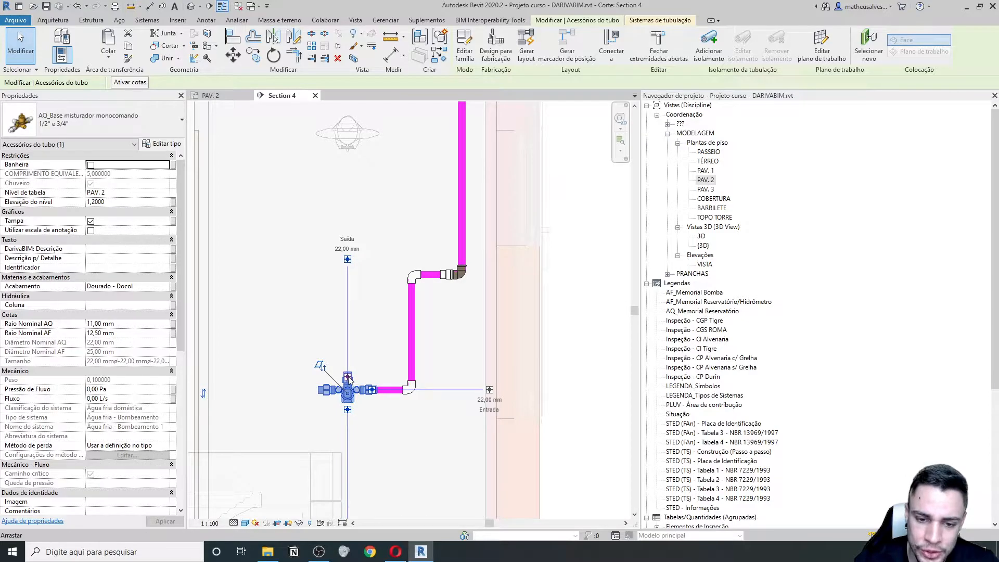
pyautogui.rightClick(349, 380)
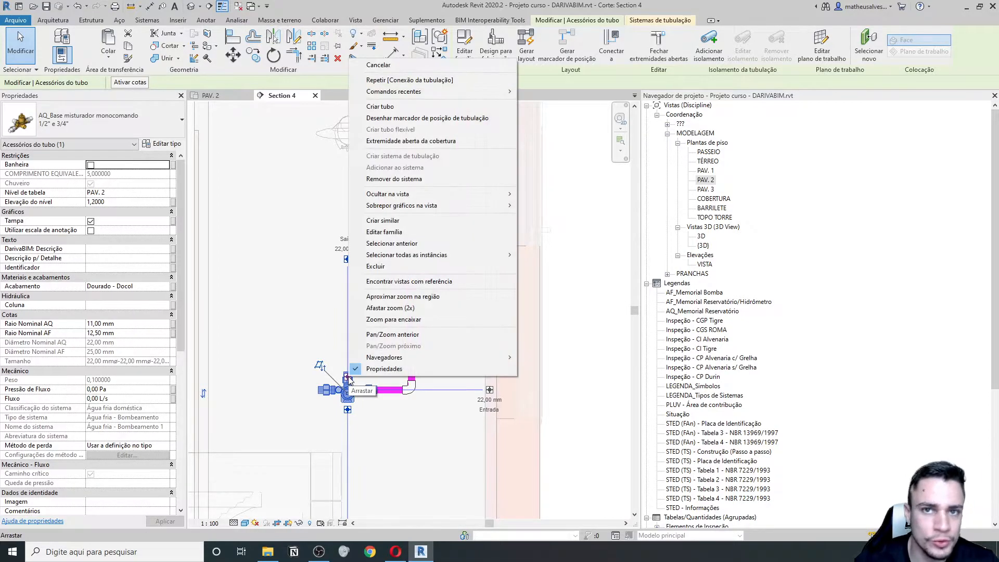
pyautogui.click(379, 108)
pyautogui.scroll(2, 345, 368)
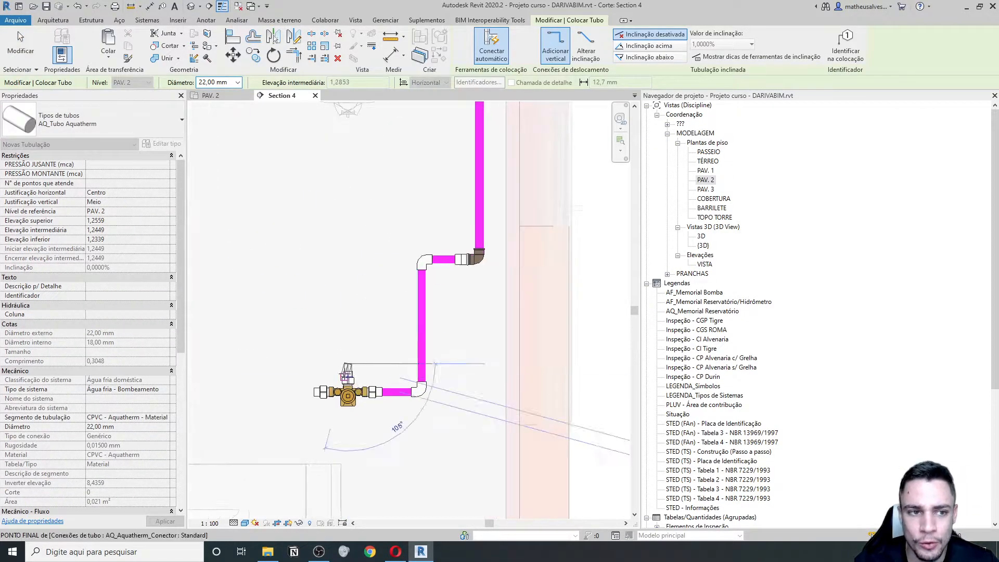
pyautogui.scroll(-2, 351, 193)
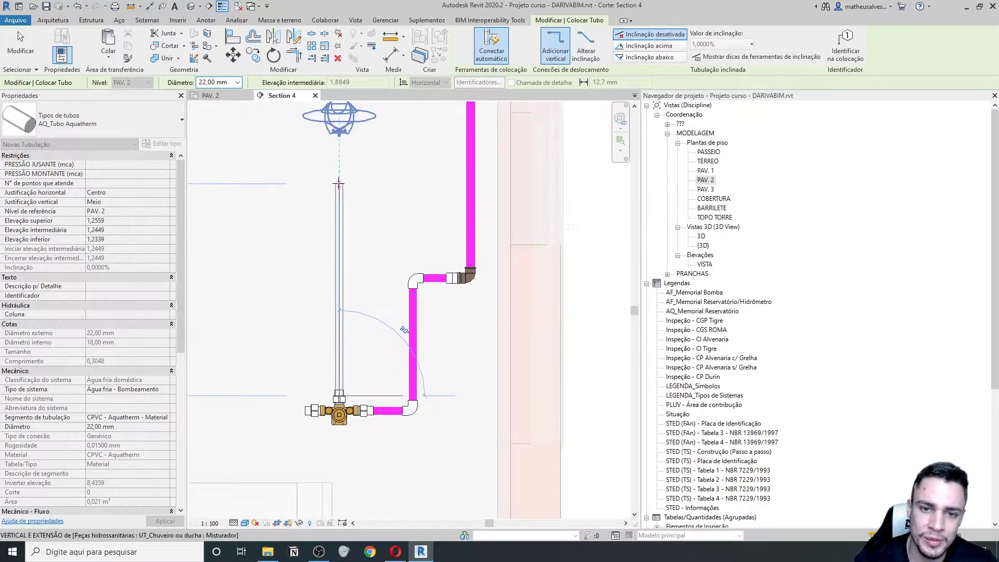
pyautogui.moveTo(360, 216); pyautogui.dragTo(359, 269, button='middle')
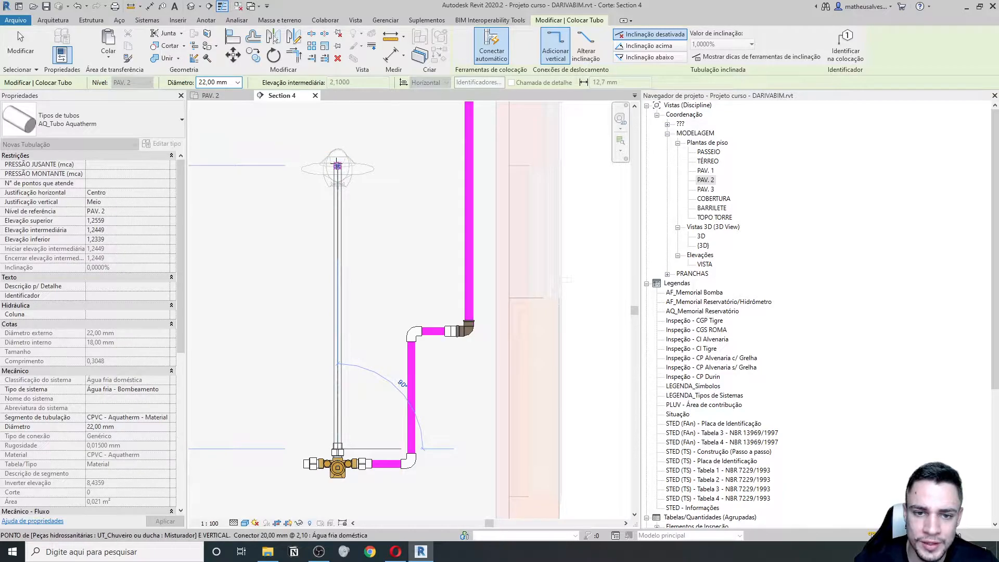
pyautogui.scroll(2, 336, 167)
pyautogui.click(336, 166)
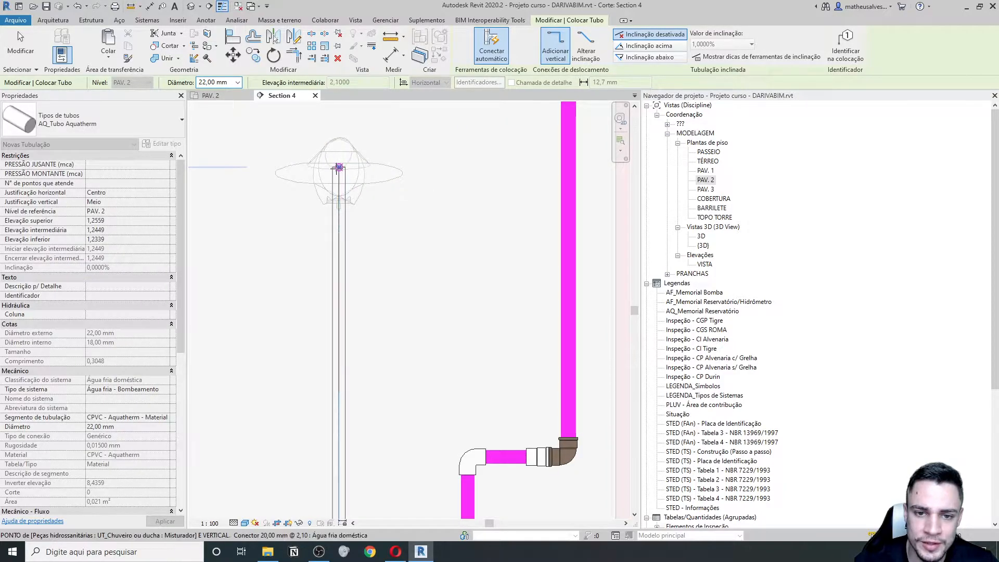
pyautogui.scroll(-2, 398, 183)
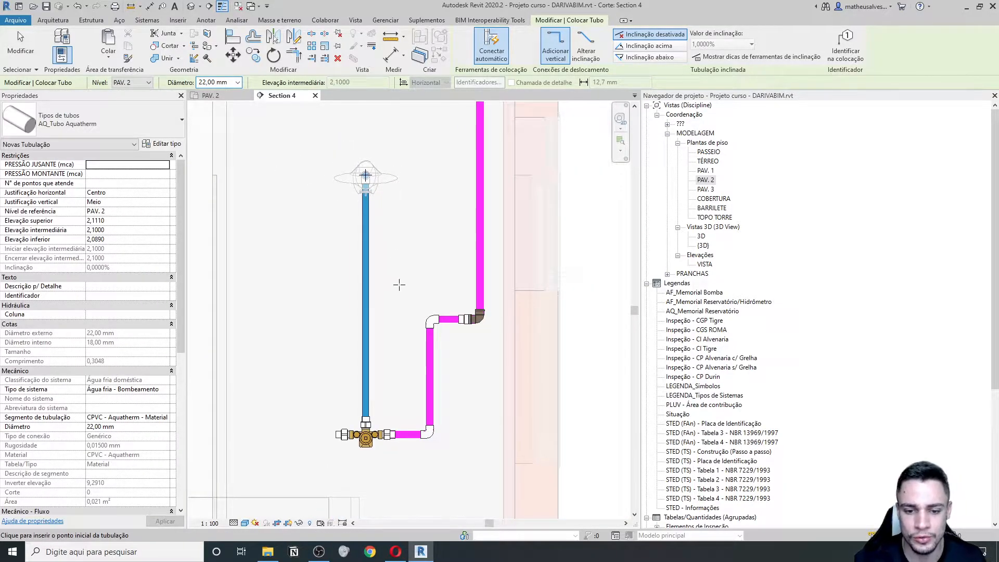
pyautogui.press('Escape')
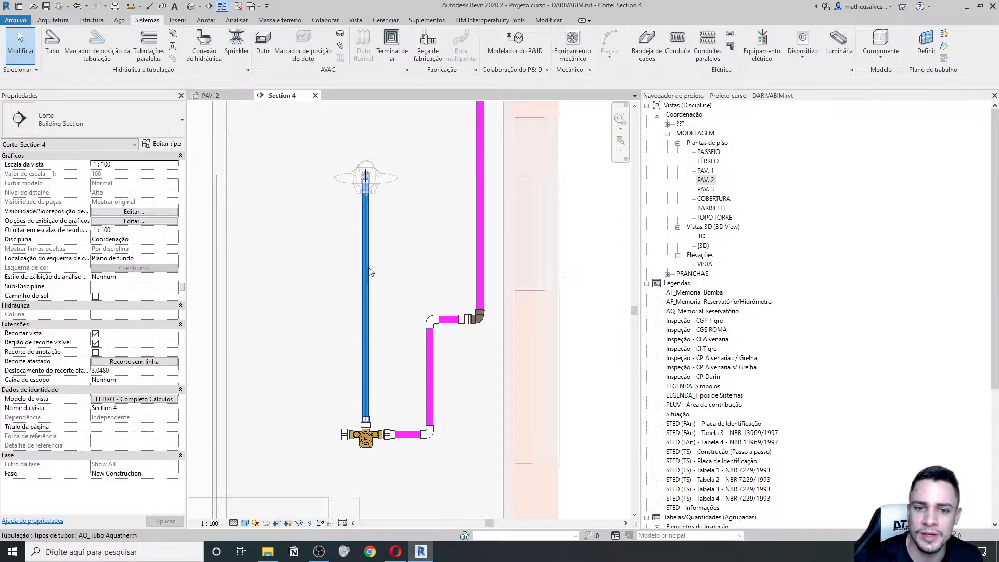
# Inspect the flow data and fixture units of the vertical pipe between the mixer base and the shower
pyautogui.scroll(2, 369, 171)
pyautogui.scroll(2, 368, 172)
pyautogui.scroll(-2, 357, 203)
pyautogui.scroll(-2, 358, 203)
pyautogui.click(356, 310)
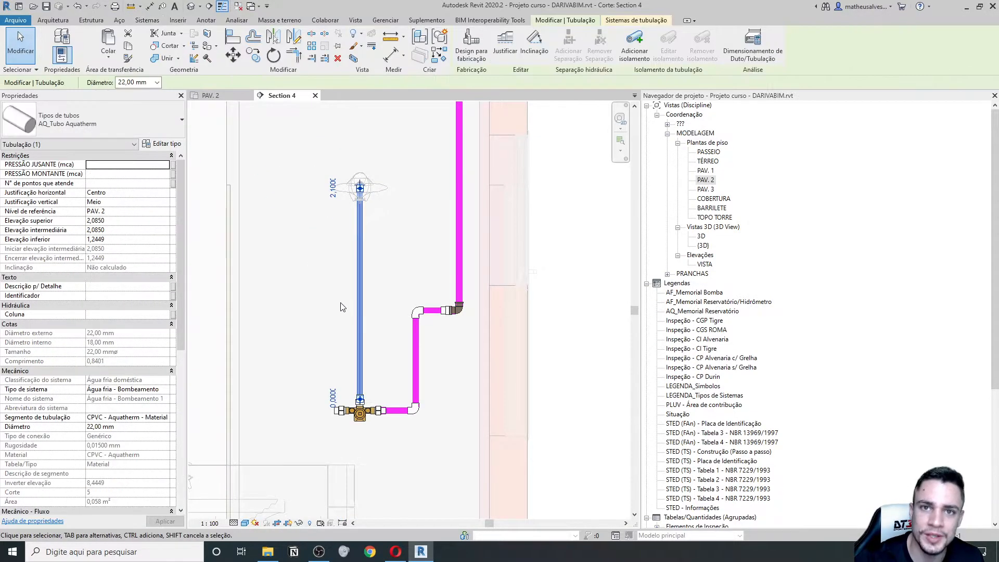
pyautogui.scroll(-4, 112, 242)
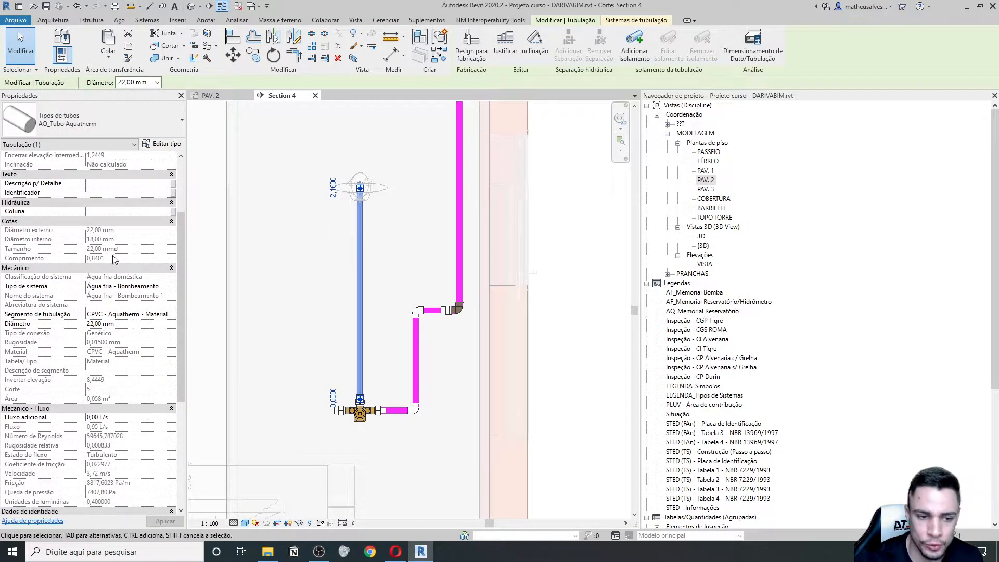
pyautogui.scroll(-1, 146, 370)
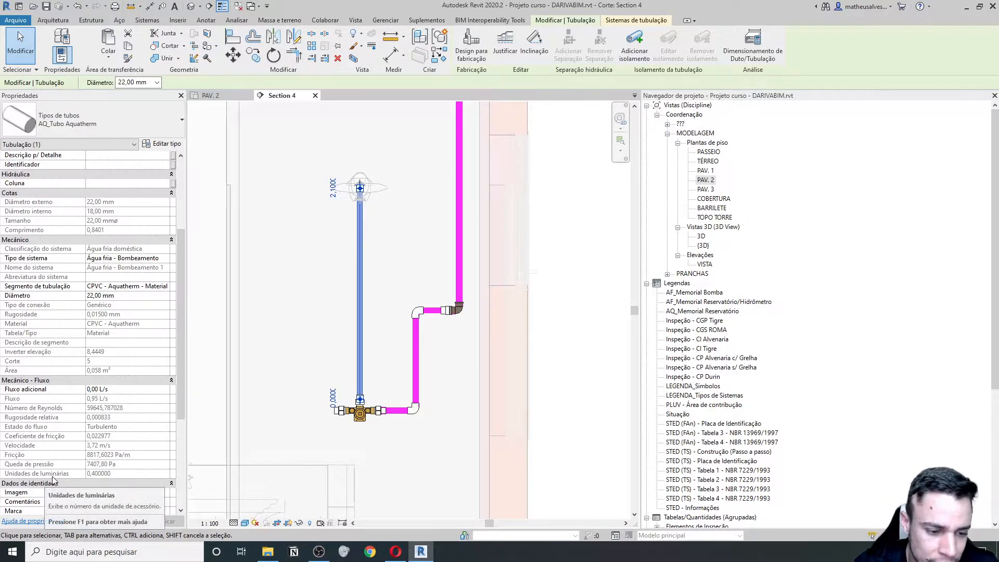
pyautogui.click(394, 339)
pyautogui.scroll(-2, 395, 313)
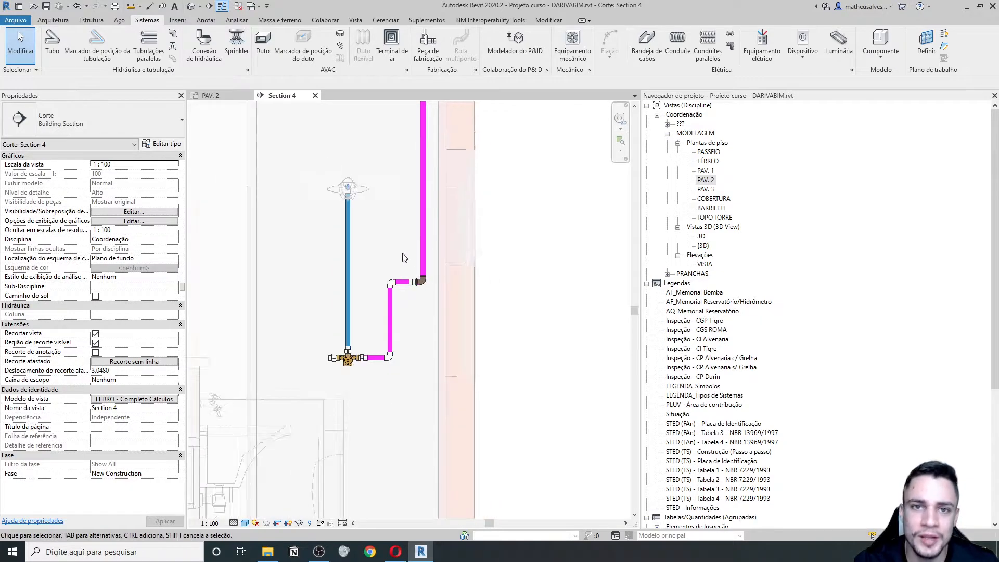
# Cap the open lower outlet of the mixer base
pyautogui.scroll(2, 358, 364)
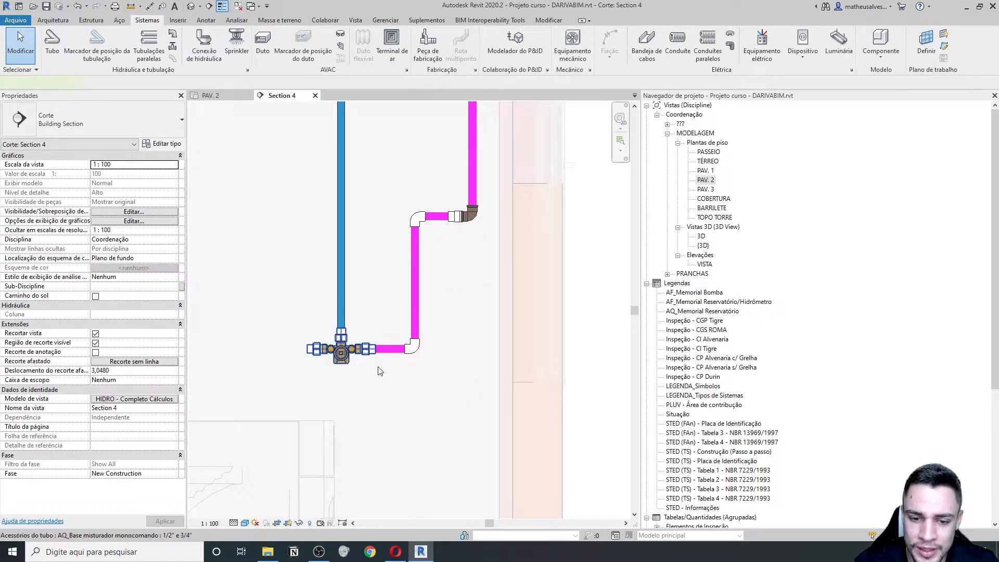
pyautogui.click(331, 328)
pyautogui.moveTo(324, 409); pyautogui.dragTo(334, 350, button='middle')
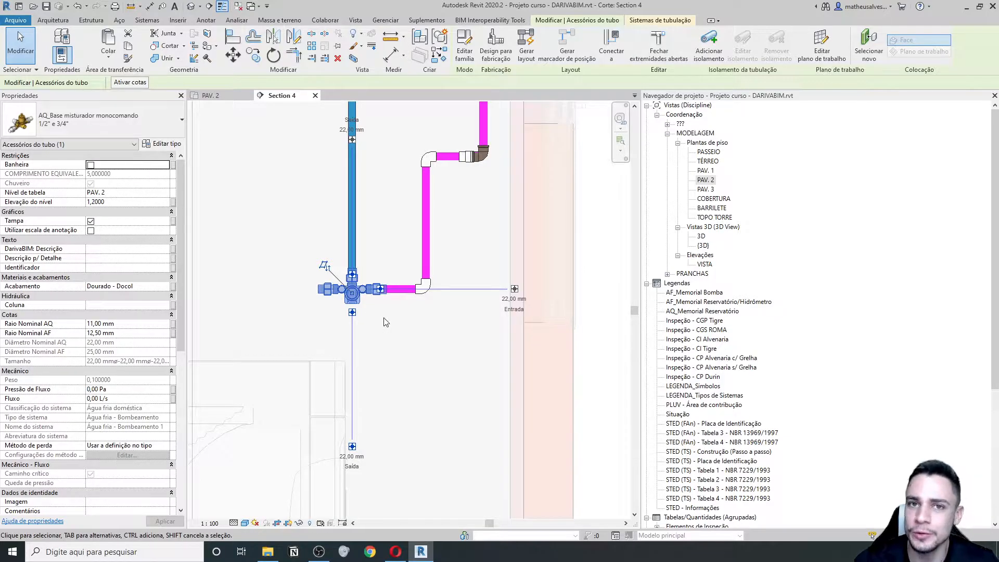
pyautogui.scroll(2, 344, 319)
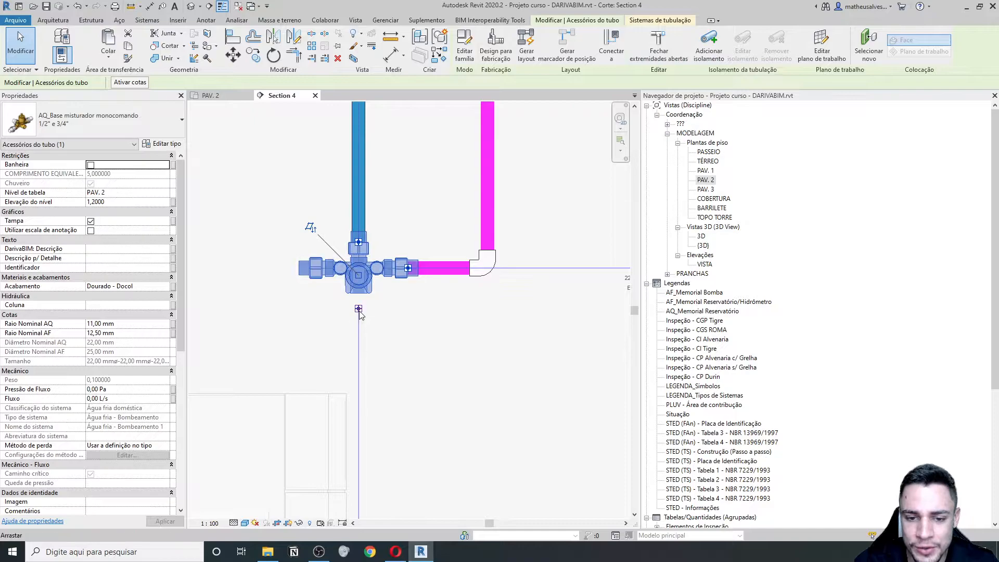
pyautogui.rightClick(359, 312)
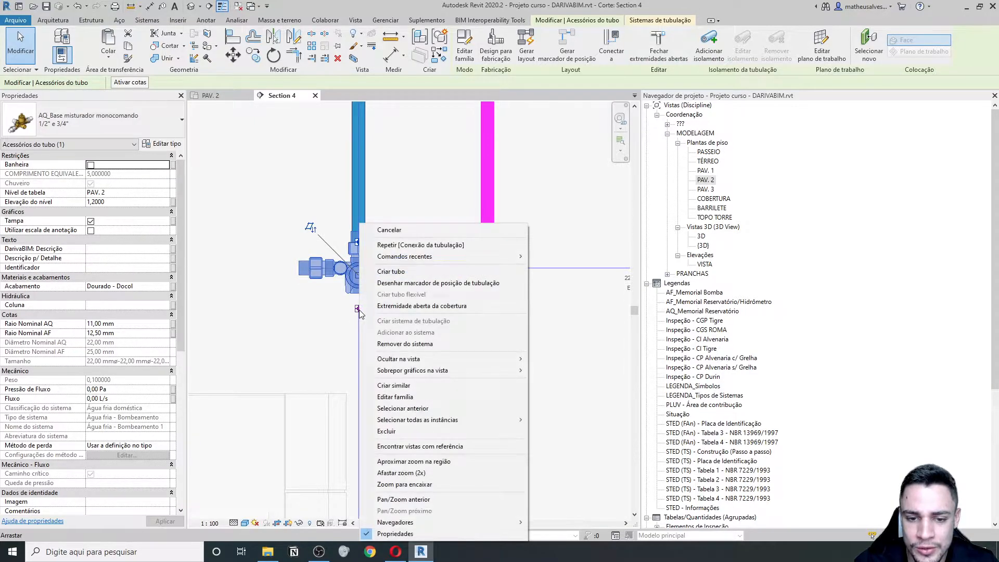
pyautogui.click(414, 308)
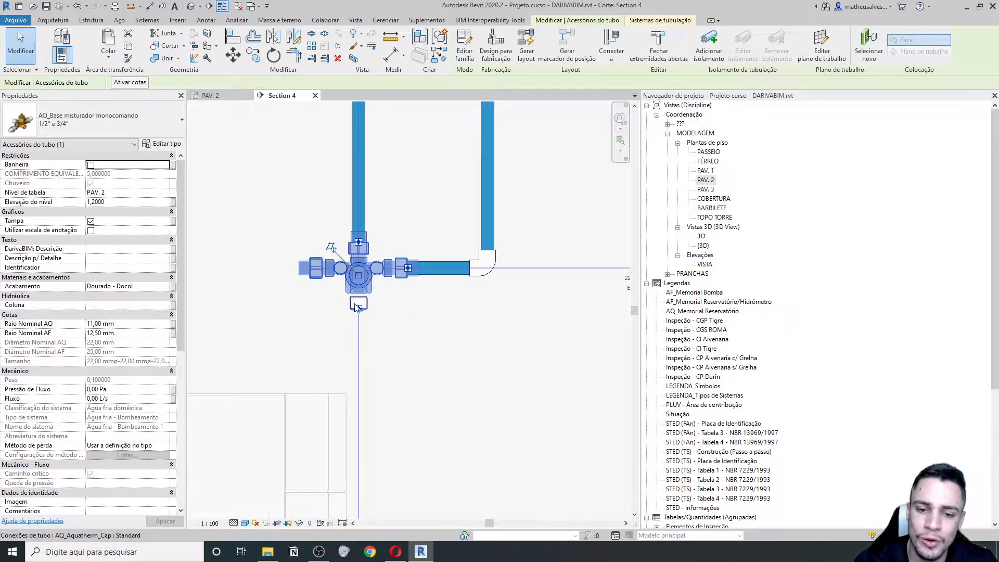
pyautogui.click(339, 304)
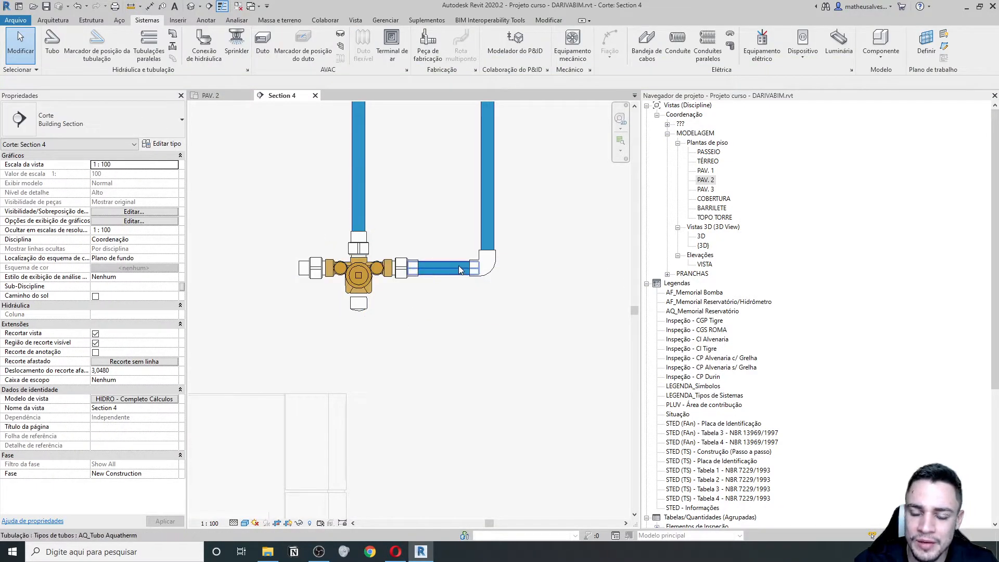
# Inspect the flow data and fixture units of the short vertical Aquatherm pipe feeding the mixer base's inlet
pyautogui.scroll(-2, 457, 265)
pyautogui.scroll(-1, 333, 354)
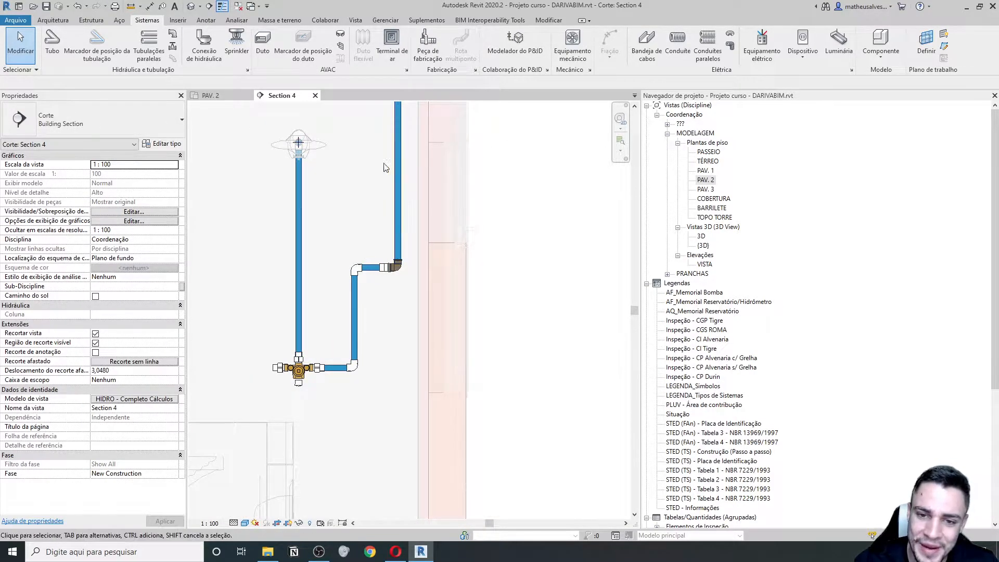
pyautogui.scroll(-1, 289, 357)
pyautogui.scroll(4, 289, 382)
pyautogui.moveTo(302, 410); pyautogui.dragTo(354, 370, button='middle')
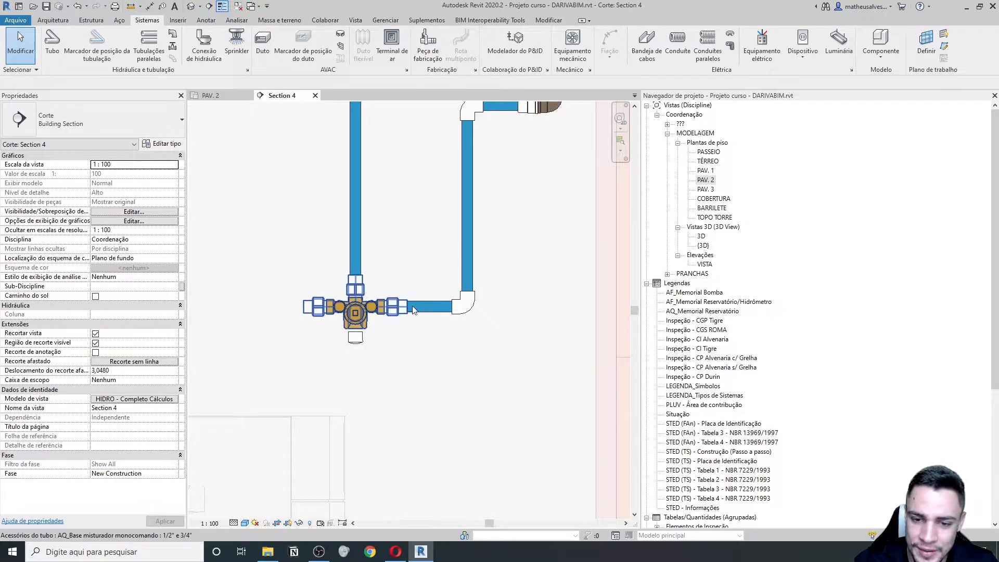
pyautogui.moveTo(467, 216); pyautogui.dragTo(427, 278, button='middle')
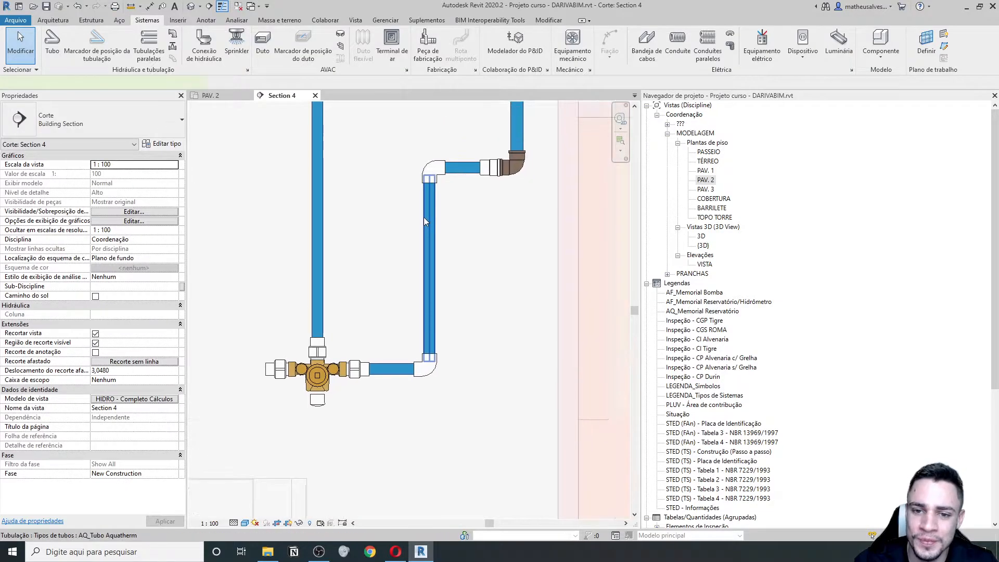
pyautogui.click(425, 217)
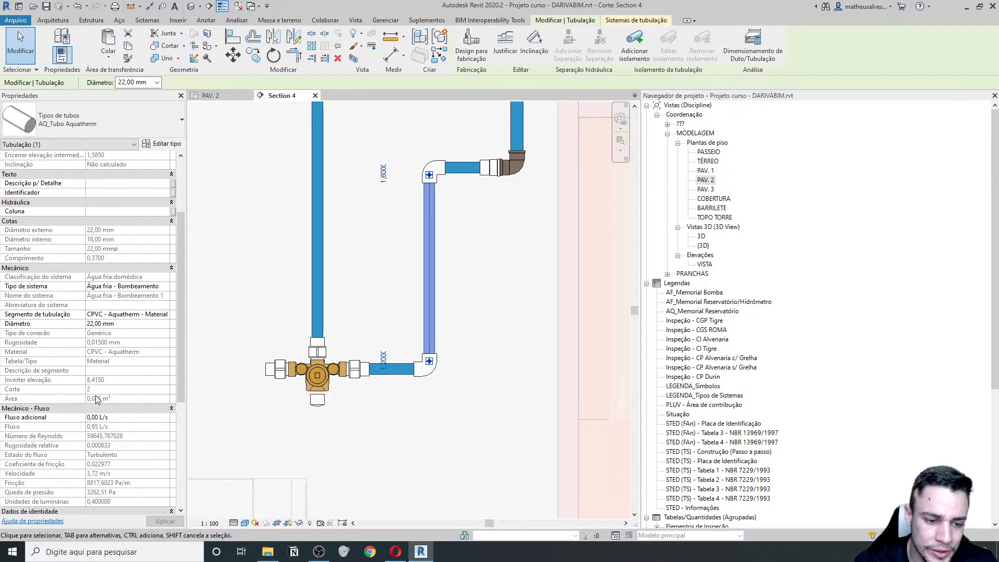
pyautogui.scroll(-4, 102, 401)
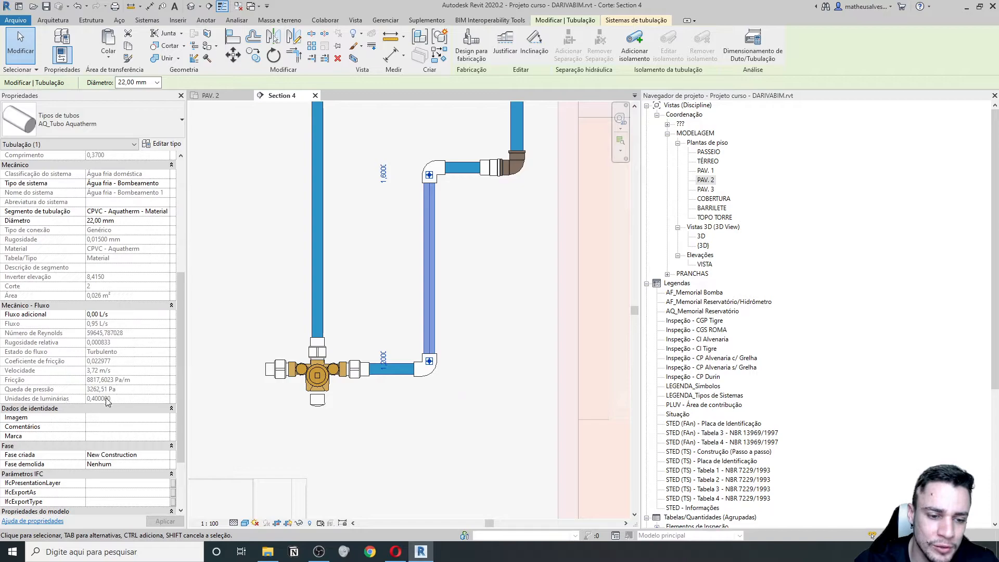
pyautogui.scroll(-1, 472, 407)
pyautogui.click(472, 407)
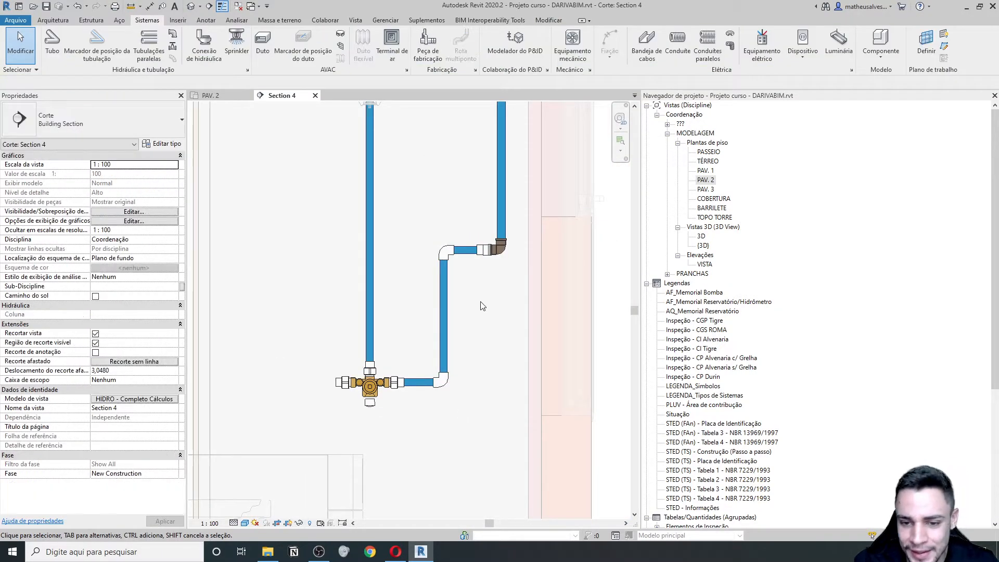
# Set the system type of the shower's vertical Aquatherm pipe to Água fria e quente - Distribuição
pyautogui.scroll(-1, 479, 301)
pyautogui.moveTo(479, 301); pyautogui.dragTo(407, 352, button='middle')
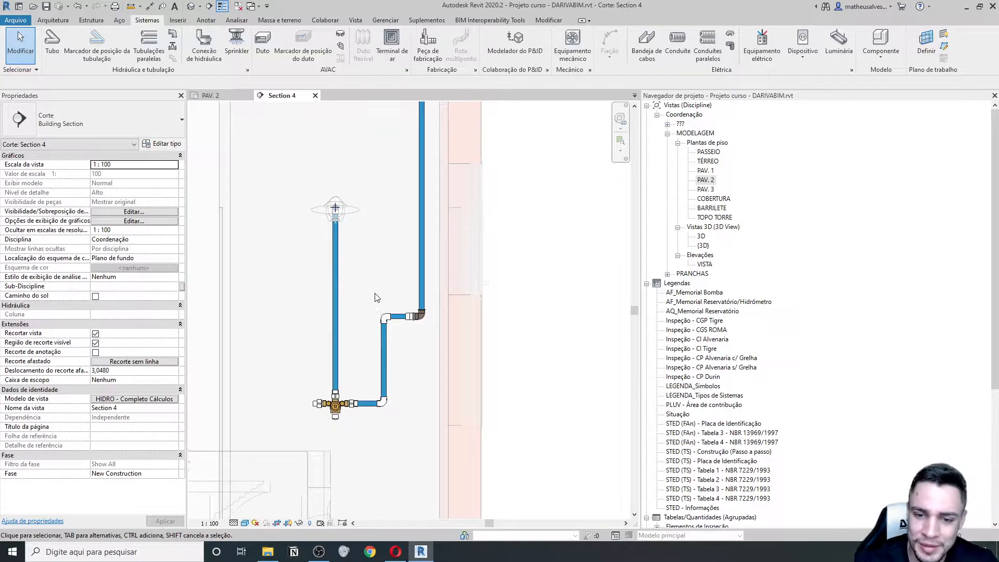
pyautogui.click(339, 286)
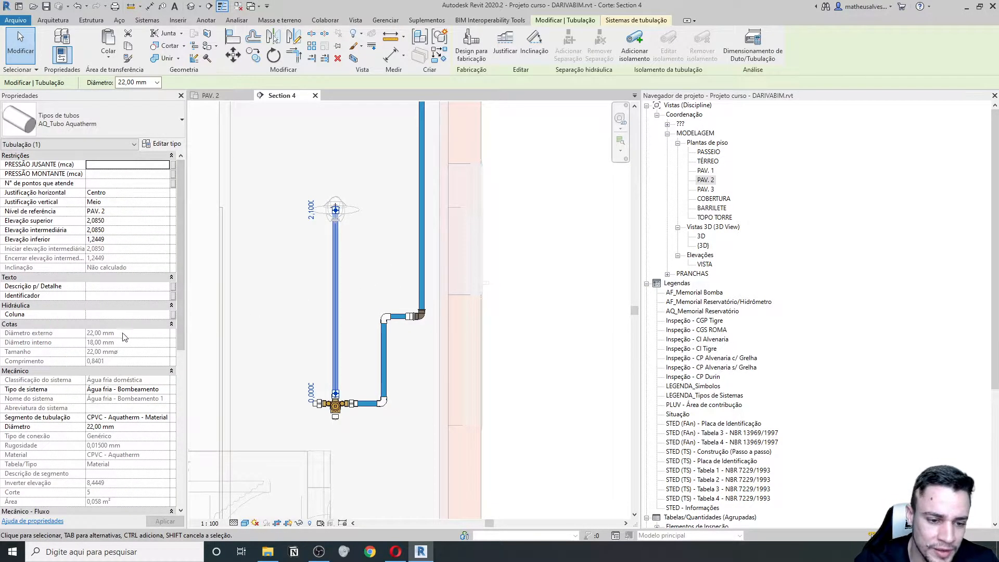
pyautogui.scroll(-1, 124, 337)
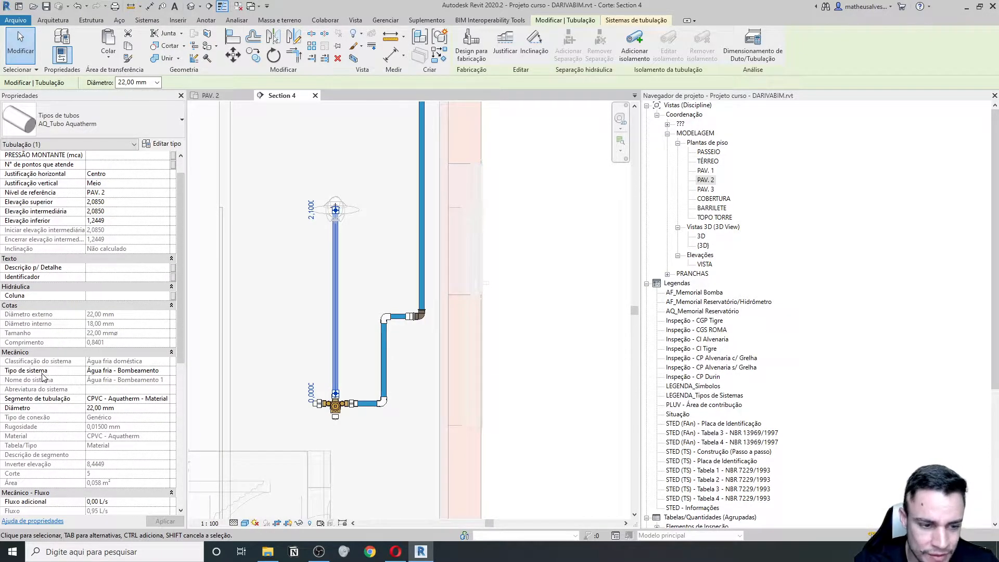
pyautogui.click(164, 371)
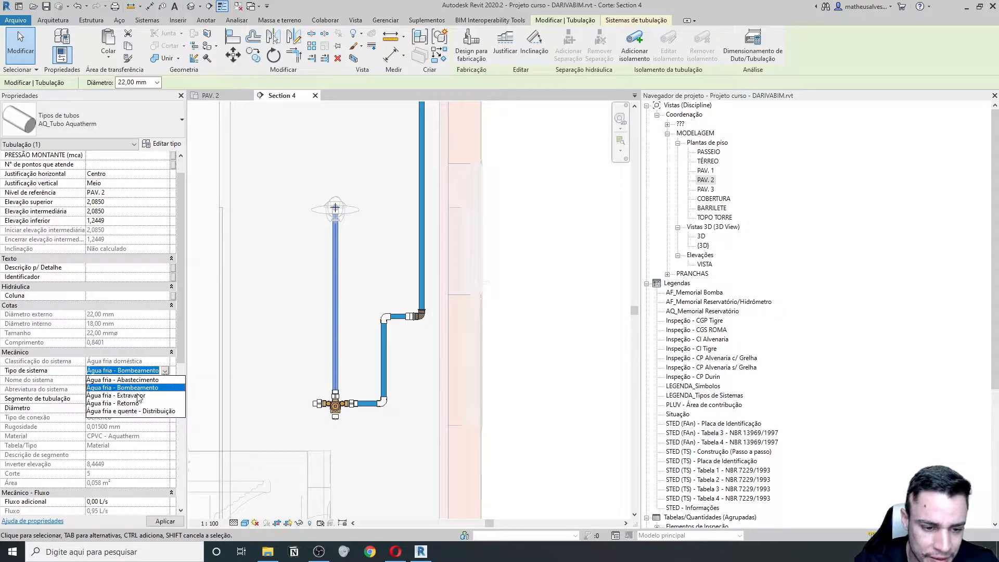
pyautogui.click(114, 411)
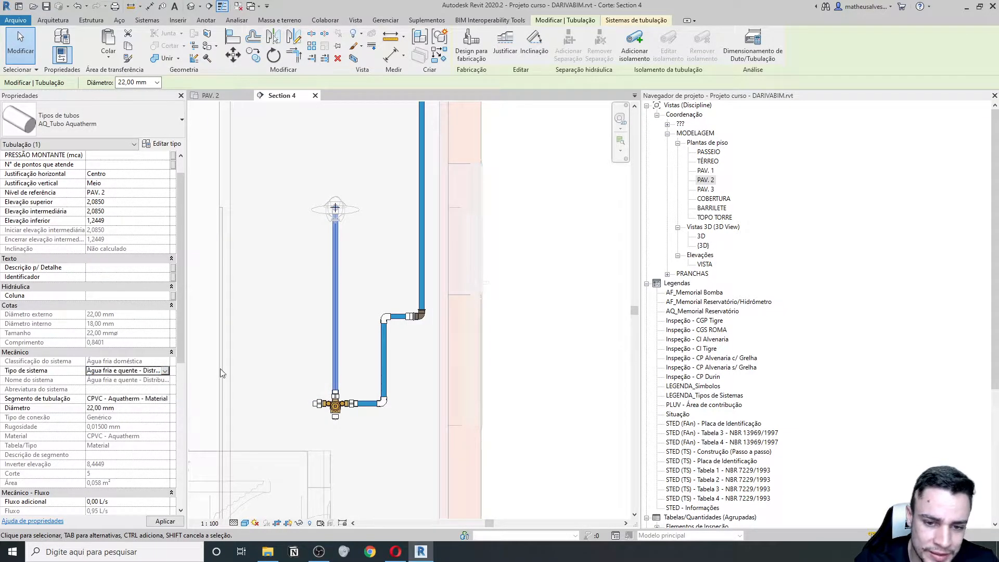
pyautogui.click(403, 415)
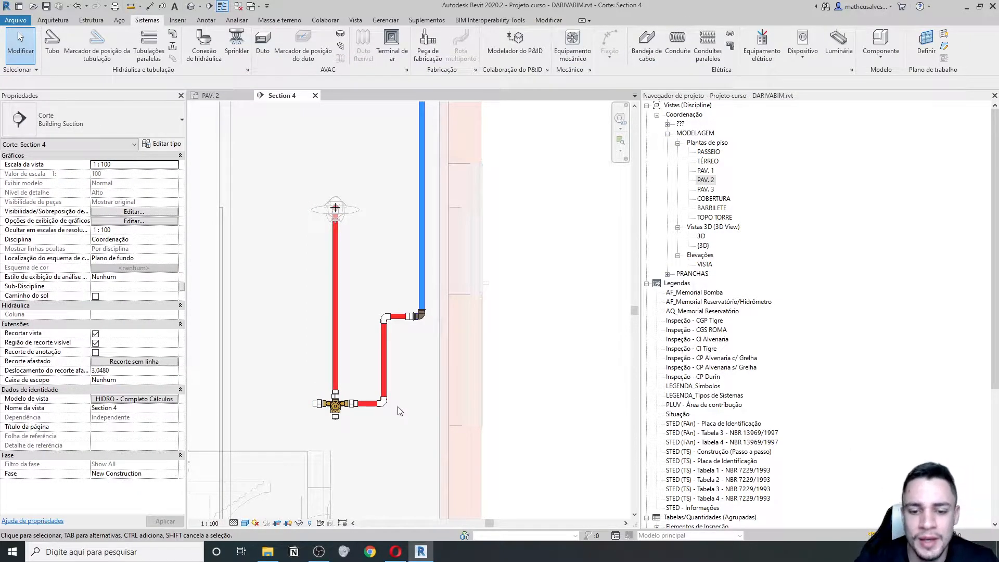
# Examine the system types available for the vertical Aquatherm pipe between the mixer base and the shower
pyautogui.moveTo(369, 247); pyautogui.dragTo(358, 278, button='middle')
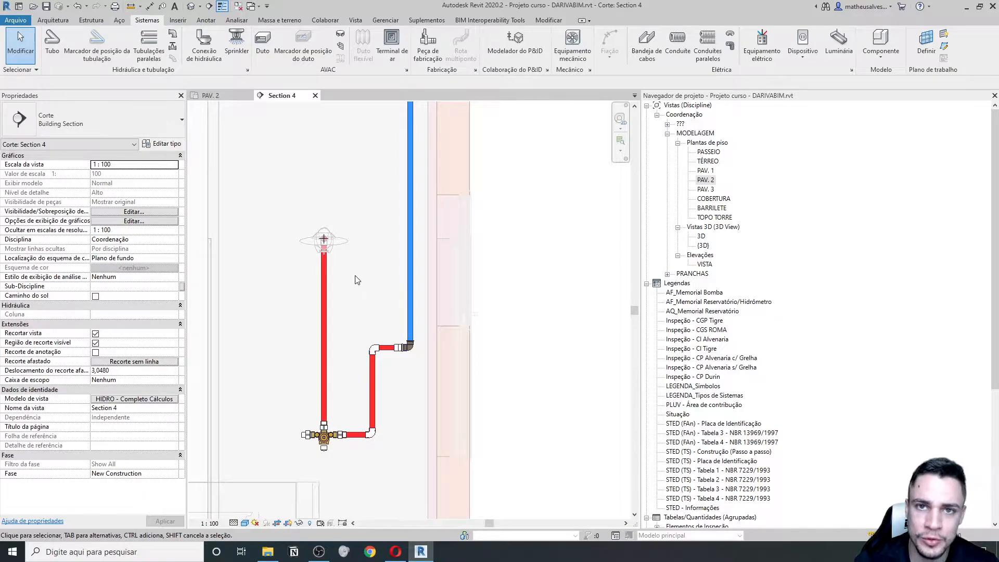
pyautogui.click(325, 309)
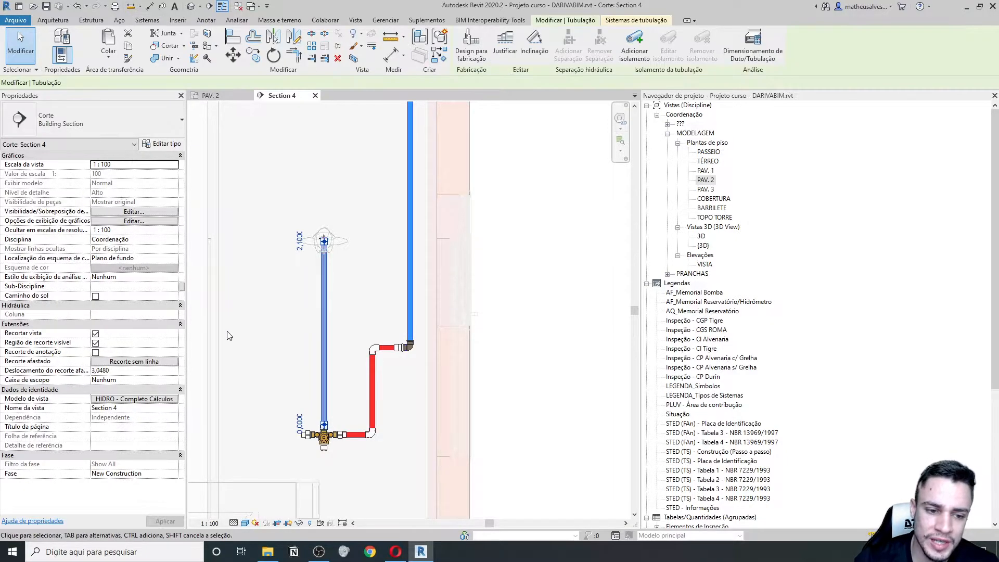
pyautogui.click(156, 389)
pyautogui.click(164, 389)
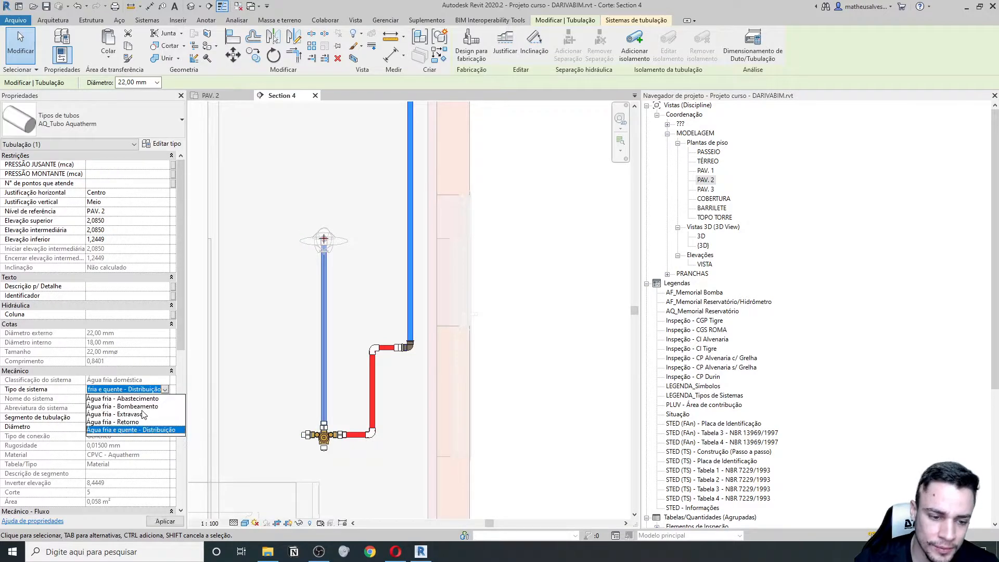
pyautogui.click(266, 383)
pyautogui.click(164, 389)
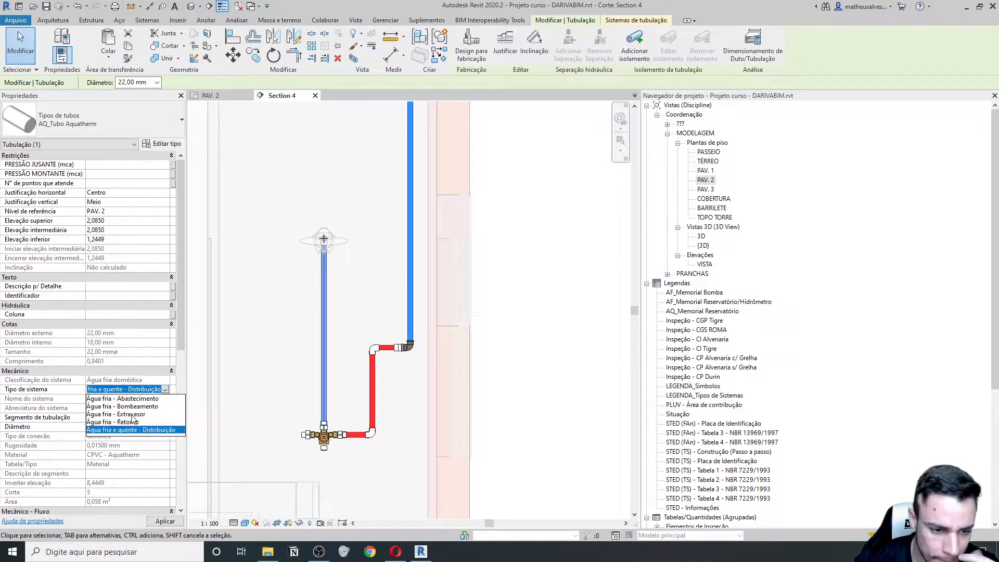
pyautogui.click(288, 410)
pyautogui.click(281, 388)
pyautogui.moveTo(287, 378); pyautogui.dragTo(305, 376, button='middle')
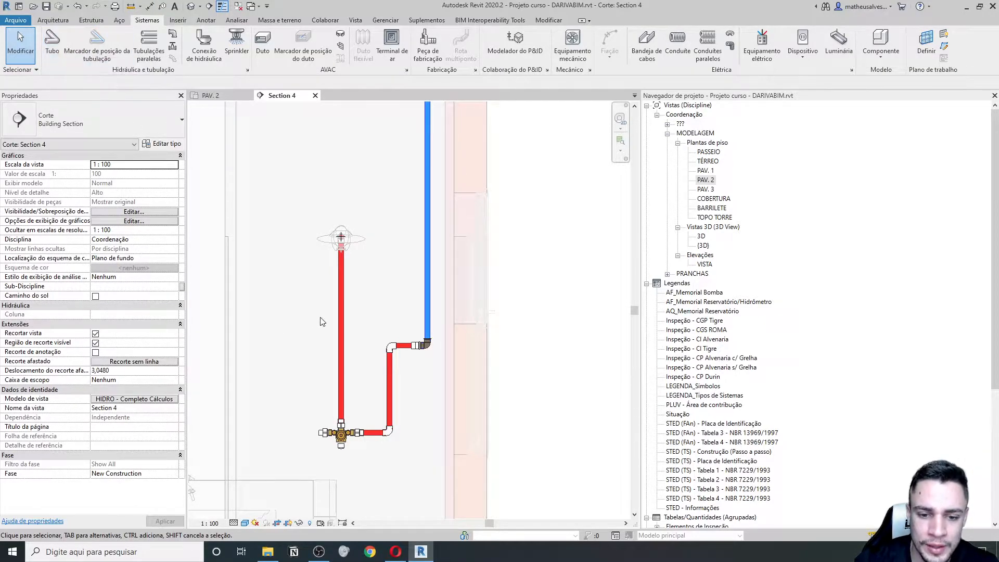
pyautogui.click(339, 309)
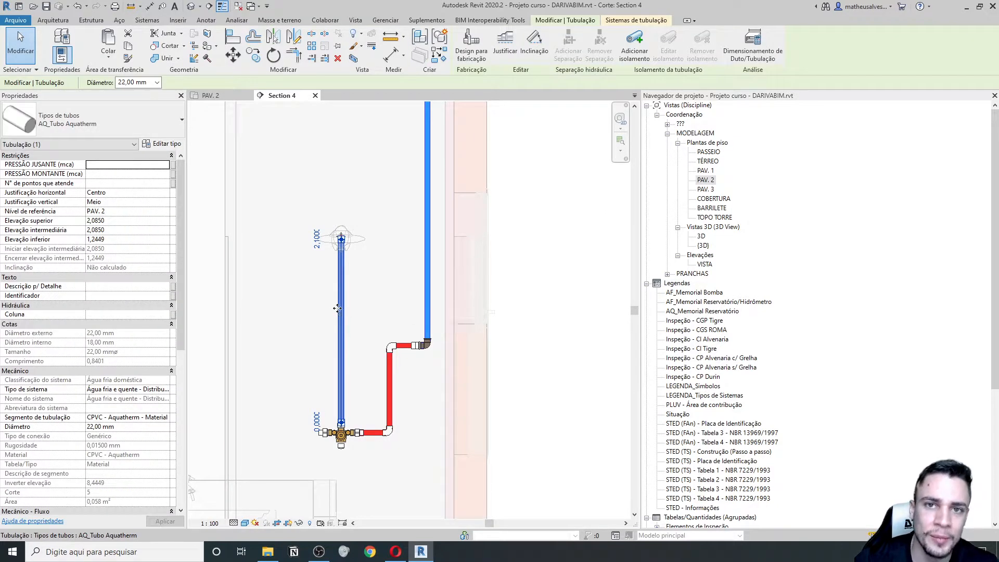
pyautogui.click(156, 389)
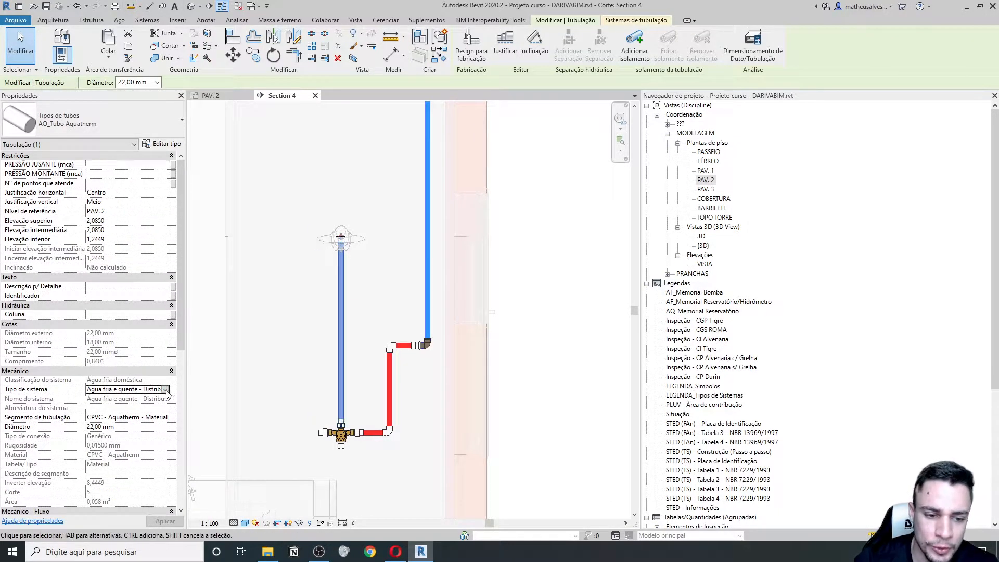
# Check the system type of the 22 mm CPVC shower riser and the 25 mm brown PVC supply pipe in the section
pyautogui.click(164, 389)
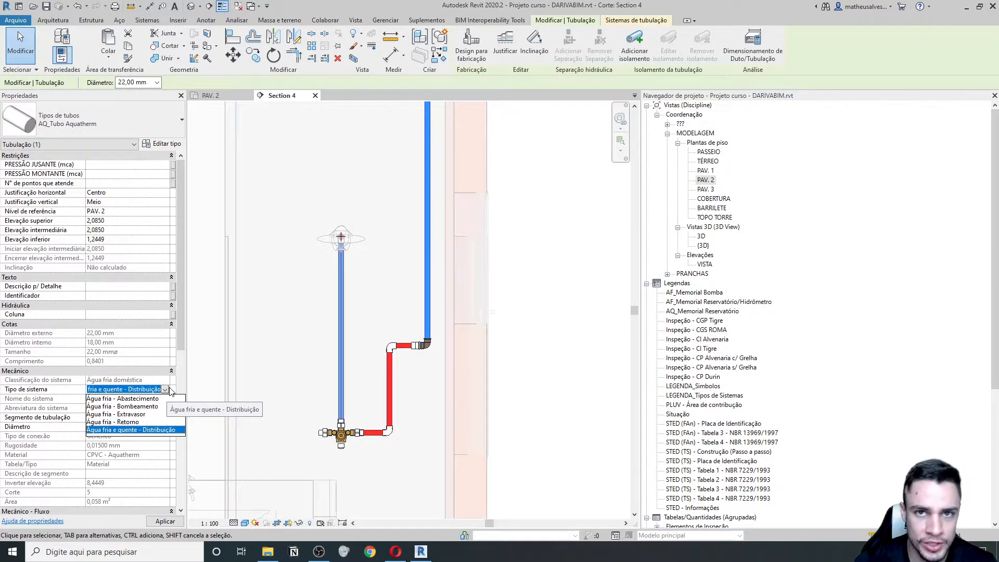
pyautogui.click(316, 352)
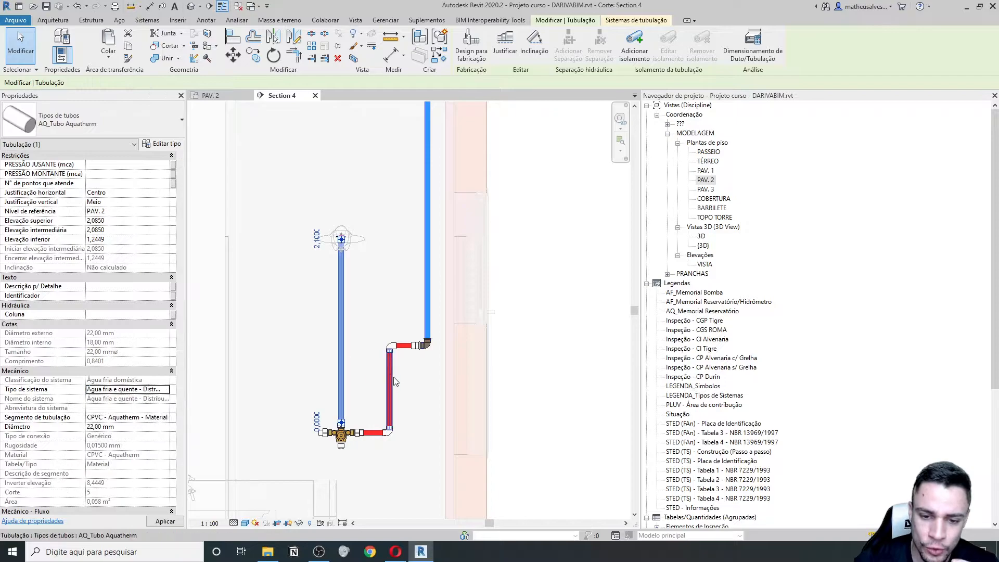
pyautogui.scroll(1, 385, 376)
pyautogui.click(374, 330)
pyautogui.moveTo(416, 316); pyautogui.dragTo(389, 339, button='middle')
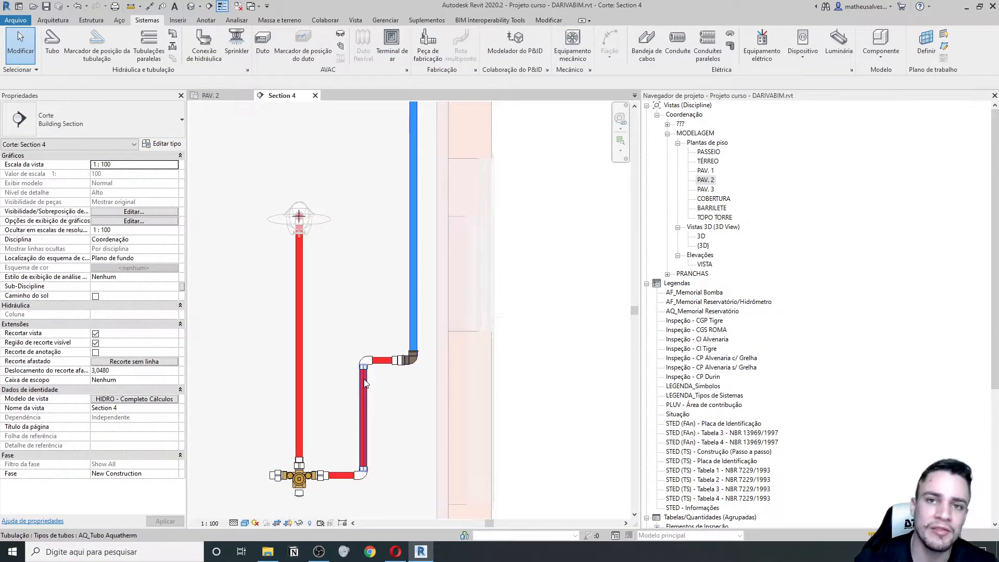
pyautogui.click(299, 302)
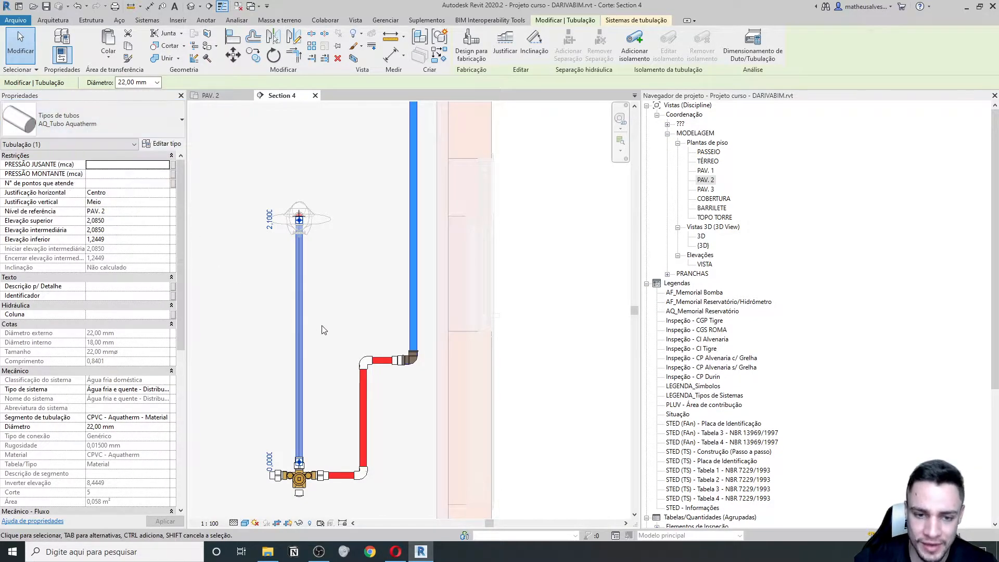
pyautogui.click(413, 253)
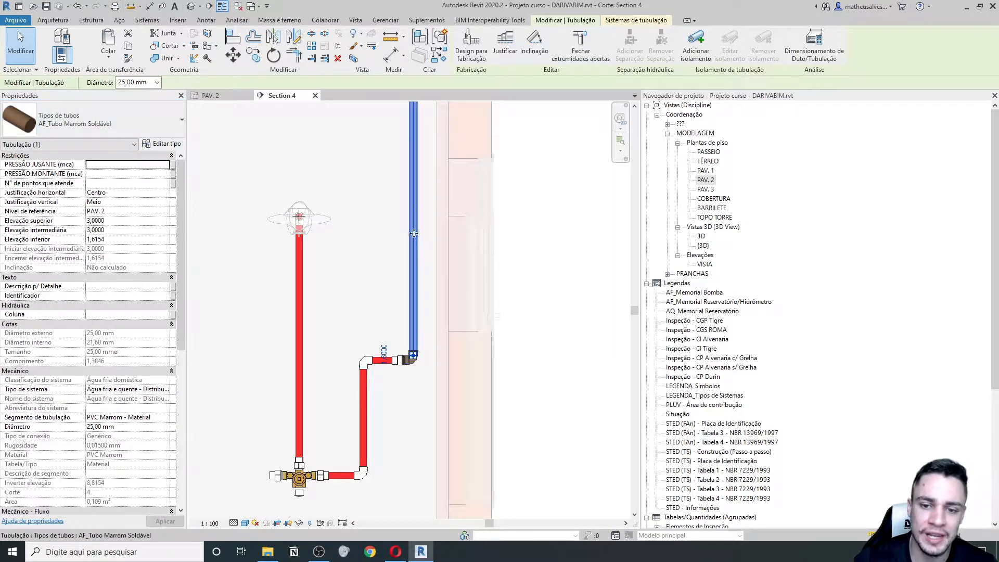
pyautogui.click(404, 400)
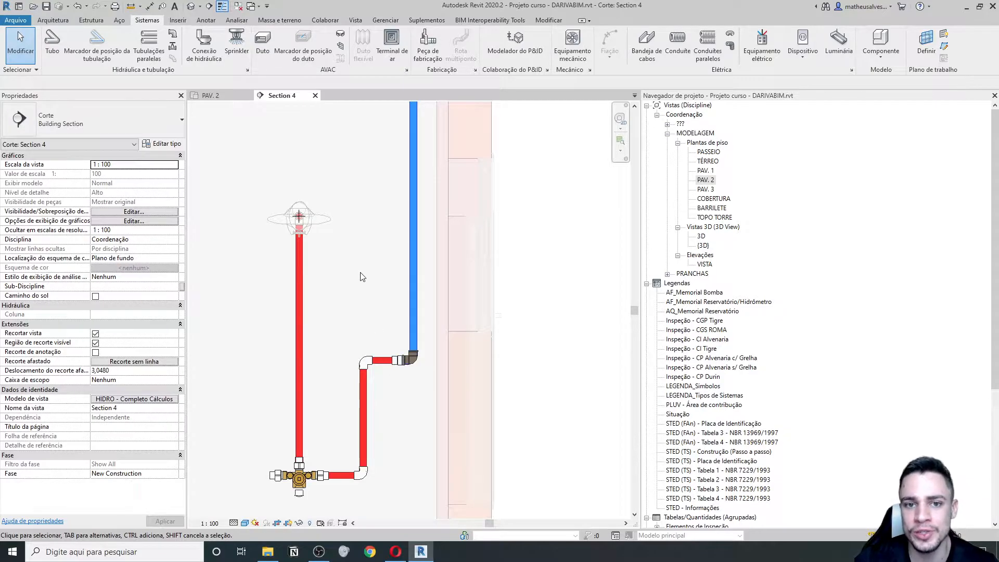
pyautogui.scroll(-1, 360, 275)
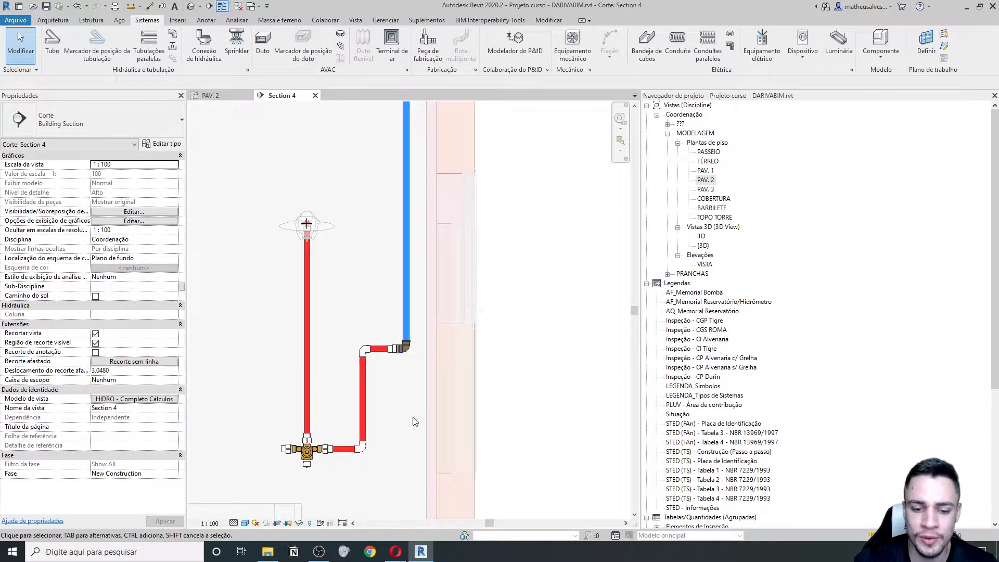
pyautogui.moveTo(383, 195); pyautogui.dragTo(377, 234, button='middle')
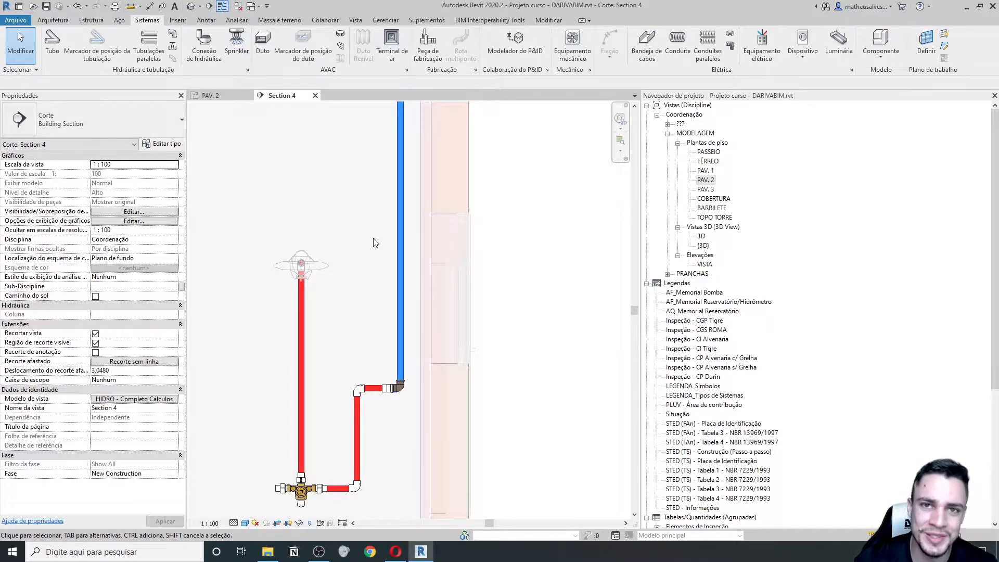
pyautogui.scroll(-2, 360, 240)
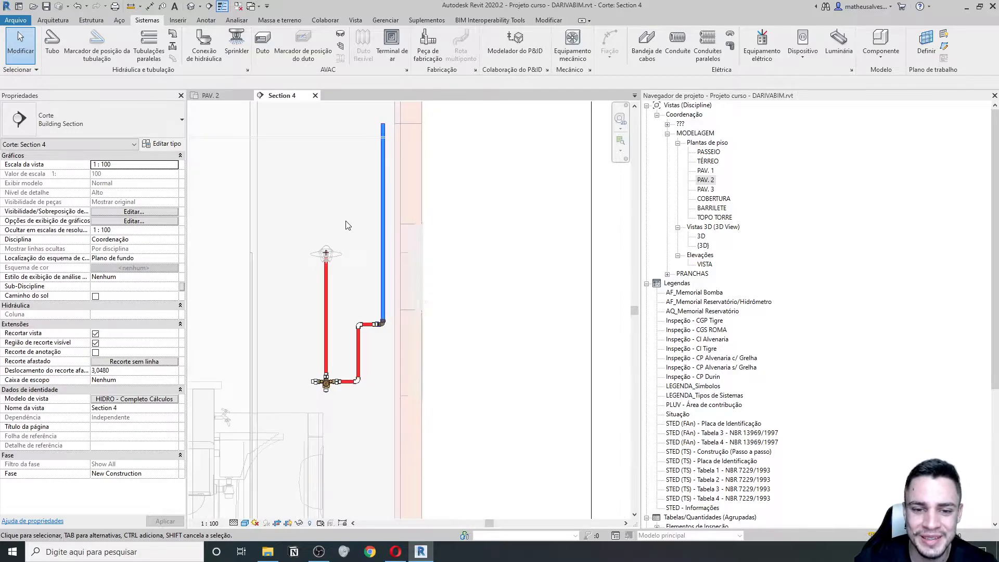
pyautogui.moveTo(346, 222); pyautogui.dragTo(353, 261, button='middle')
pyautogui.scroll(2, 369, 392)
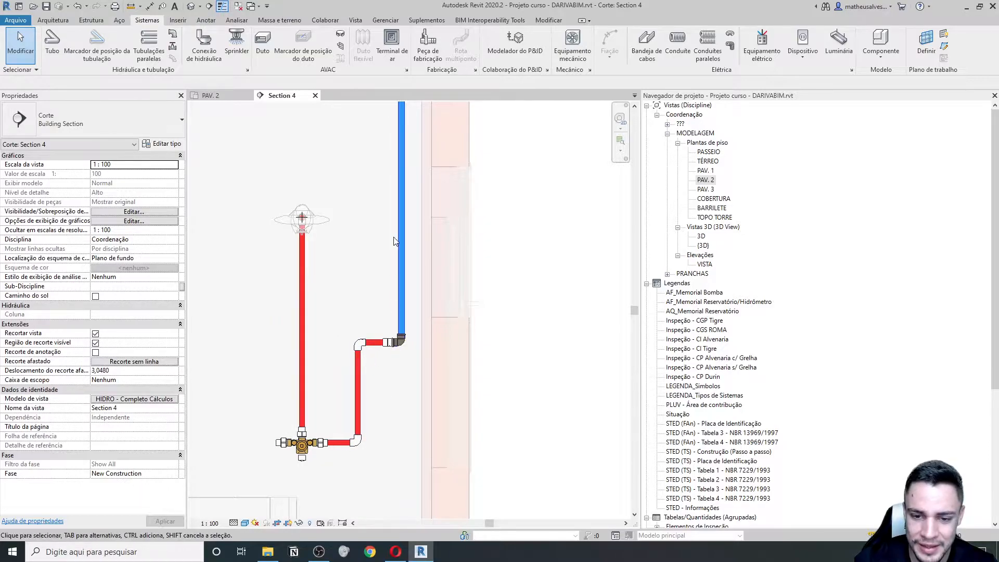
pyautogui.moveTo(405, 127); pyautogui.dragTo(376, 208, button='middle')
pyautogui.scroll(-2, 380, 142)
pyautogui.moveTo(373, 142); pyautogui.dragTo(364, 263, button='middle')
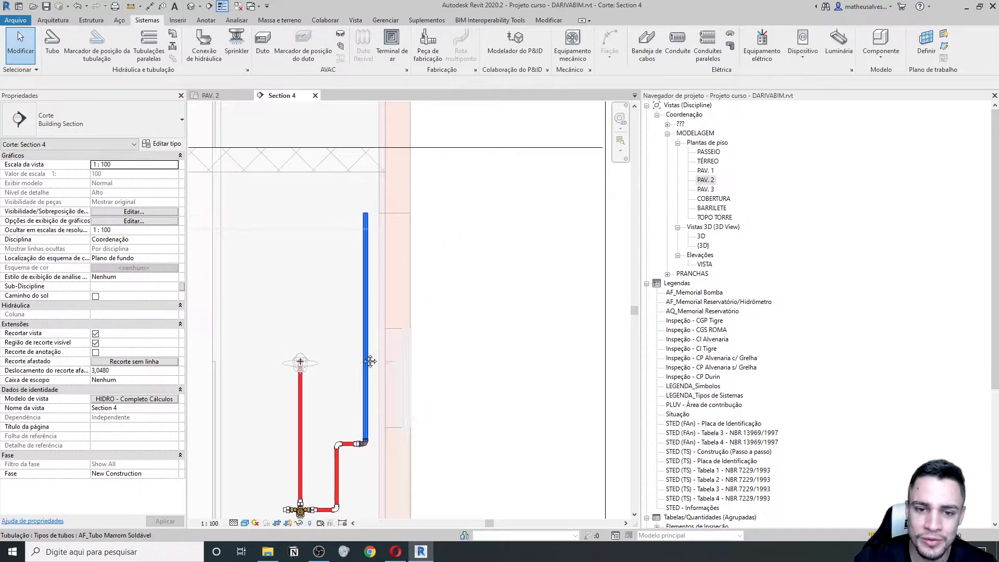
pyautogui.moveTo(361, 360); pyautogui.dragTo(381, 225, button='middle')
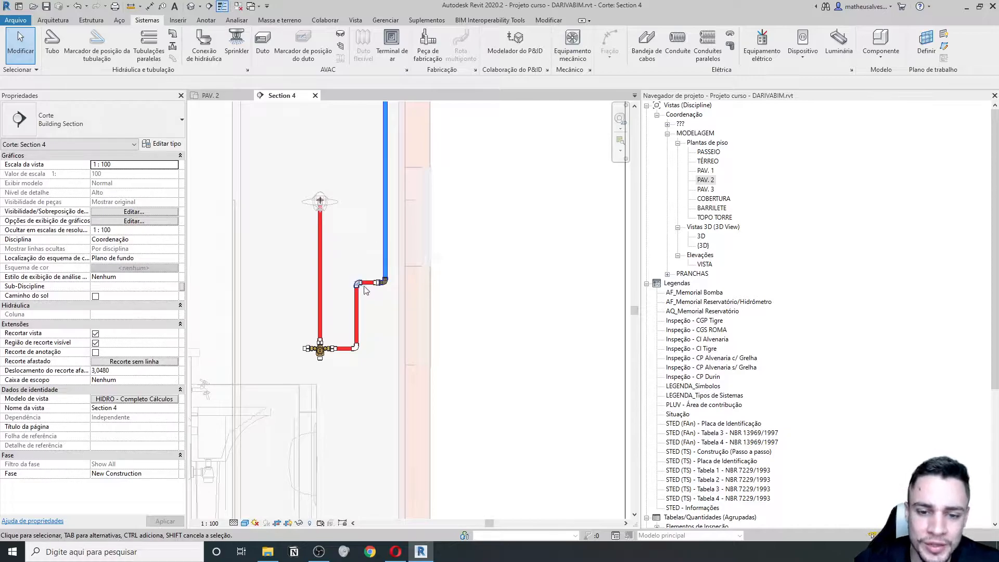
pyautogui.scroll(1, 393, 318)
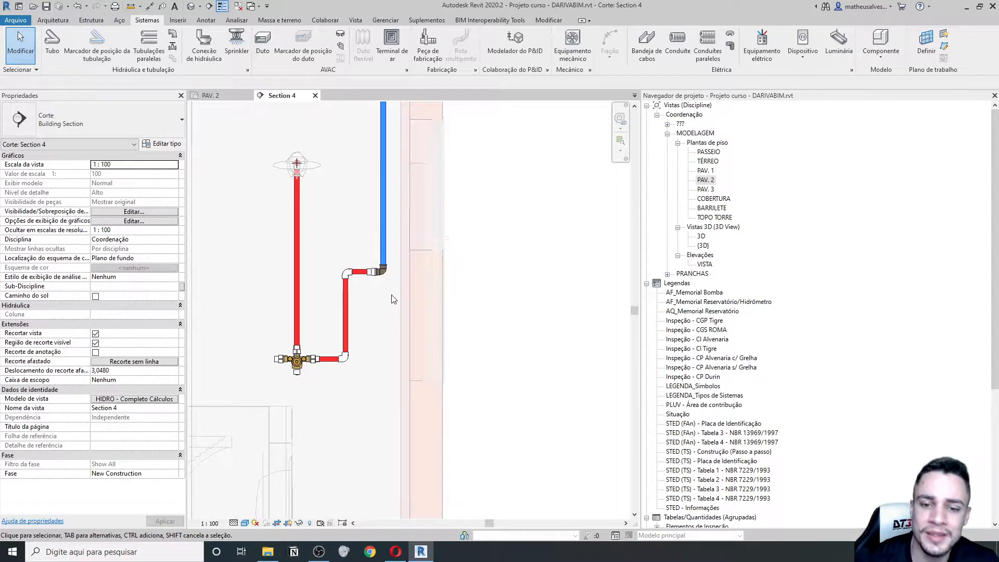
pyautogui.moveTo(394, 300); pyautogui.dragTo(379, 297, button='middle')
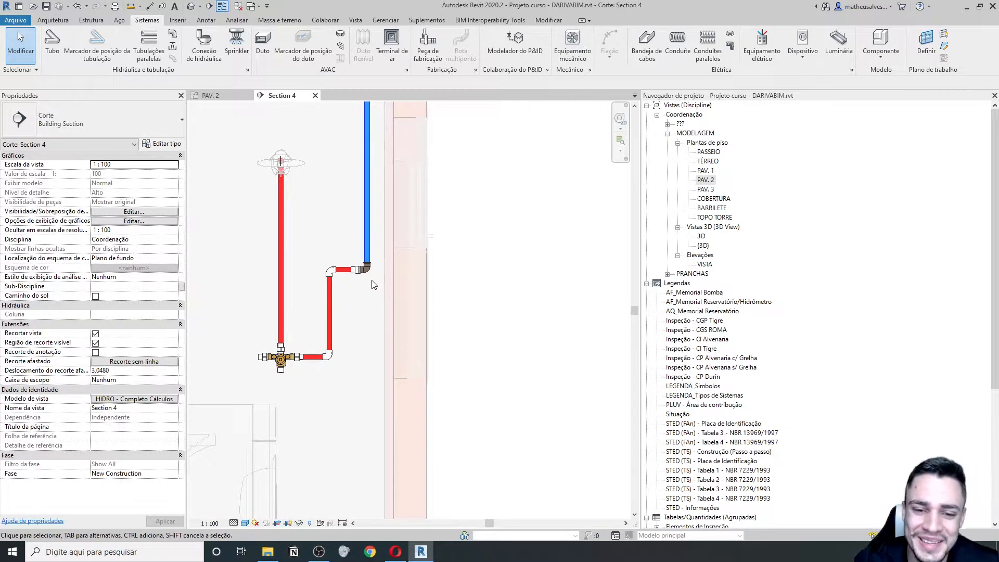
# Convert the brown 25 mm elbow at the foot of the vertical supply pipe into a tee with an open downward outlet
pyautogui.scroll(1, 373, 284)
pyautogui.click(363, 266)
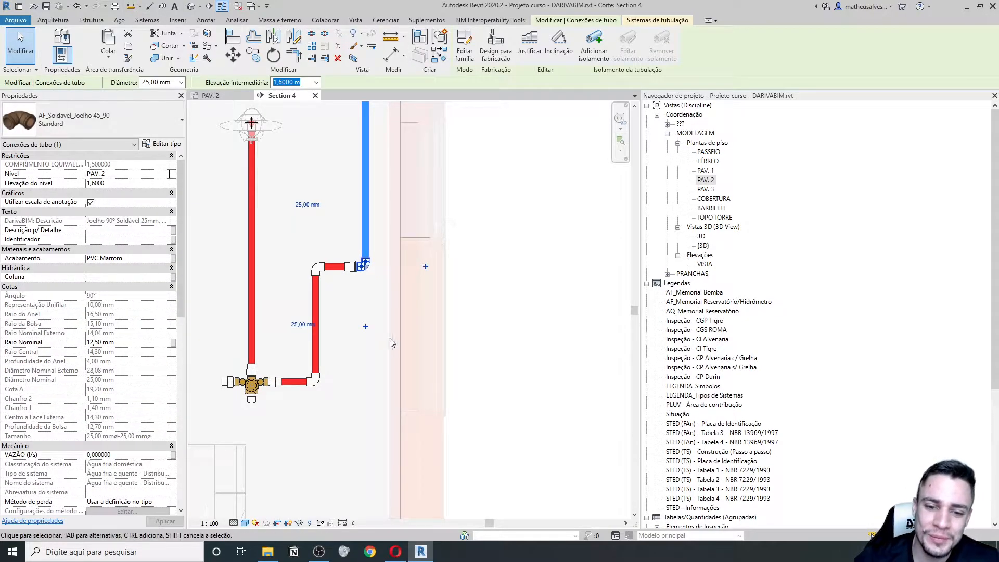
pyautogui.moveTo(397, 288); pyautogui.dragTo(411, 274, button='middle')
pyautogui.scroll(-2, 393, 289)
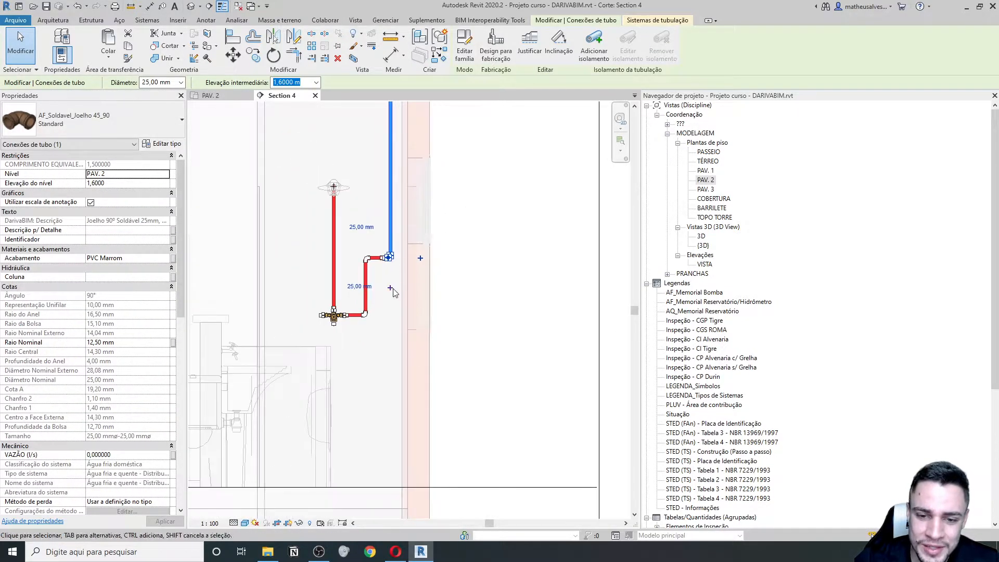
pyautogui.scroll(2, 393, 292)
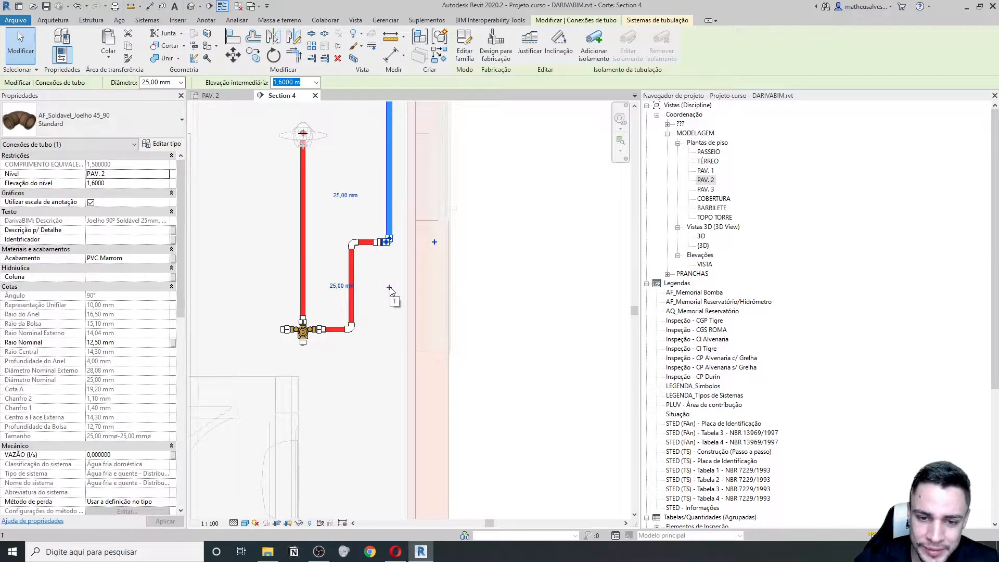
pyautogui.click(390, 285)
pyautogui.scroll(3, 397, 269)
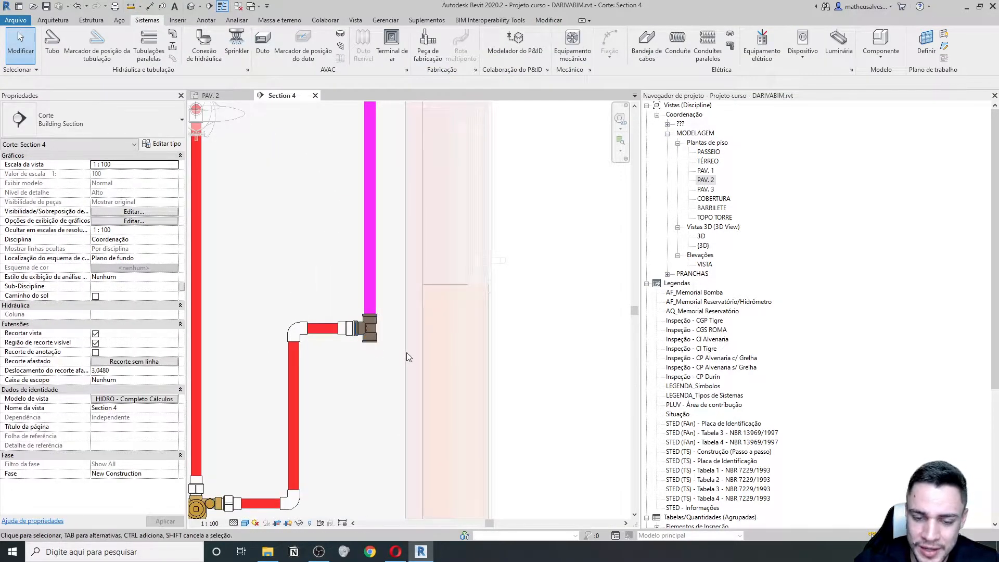
pyautogui.scroll(-2, 380, 289)
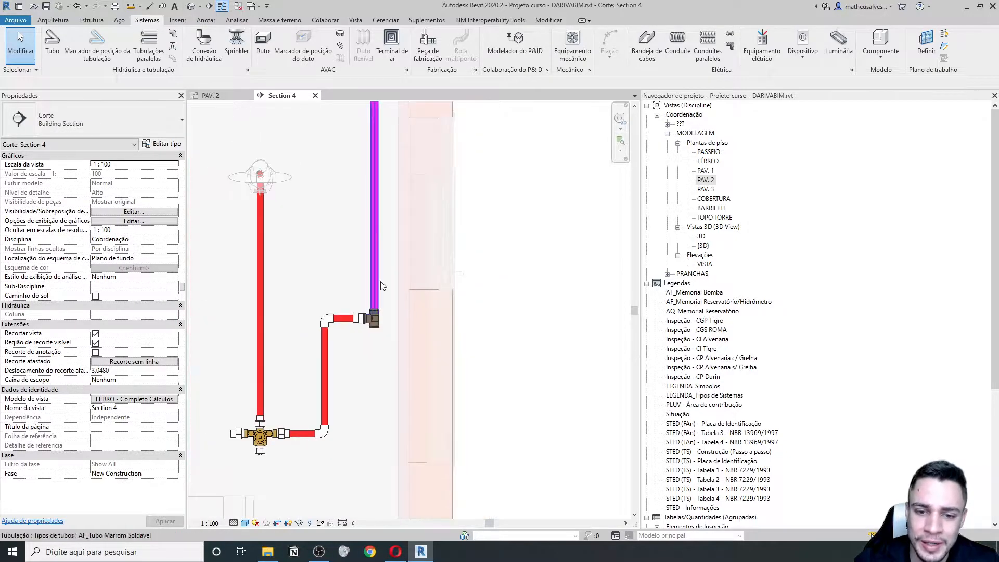
pyautogui.click(375, 198)
pyautogui.click(339, 212)
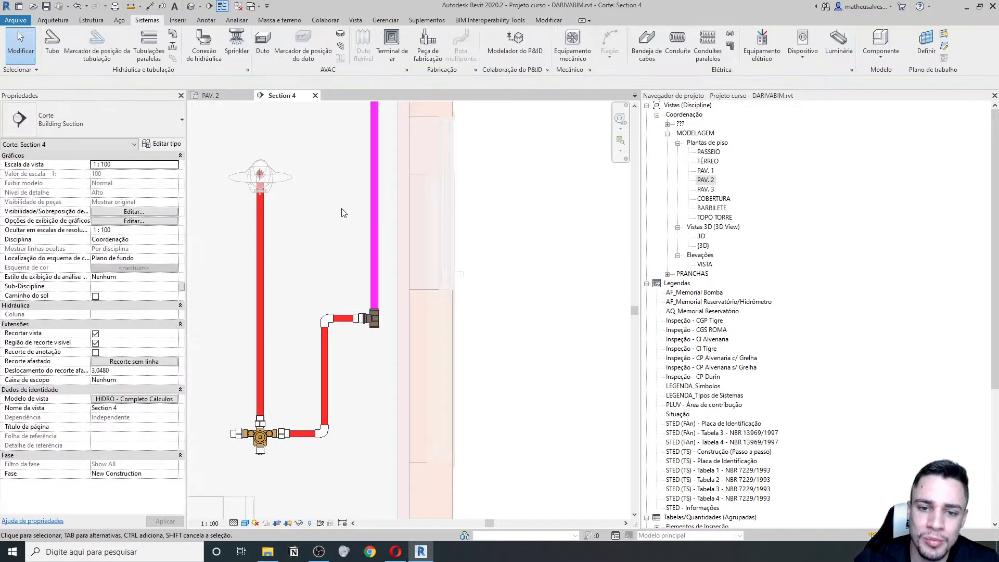
# Draw a 25 mm AF_Tubo Marrom Soldável pipe straight down from the tee's open outlet to an elevation of about 1.10 m
pyautogui.scroll(1, 370, 325)
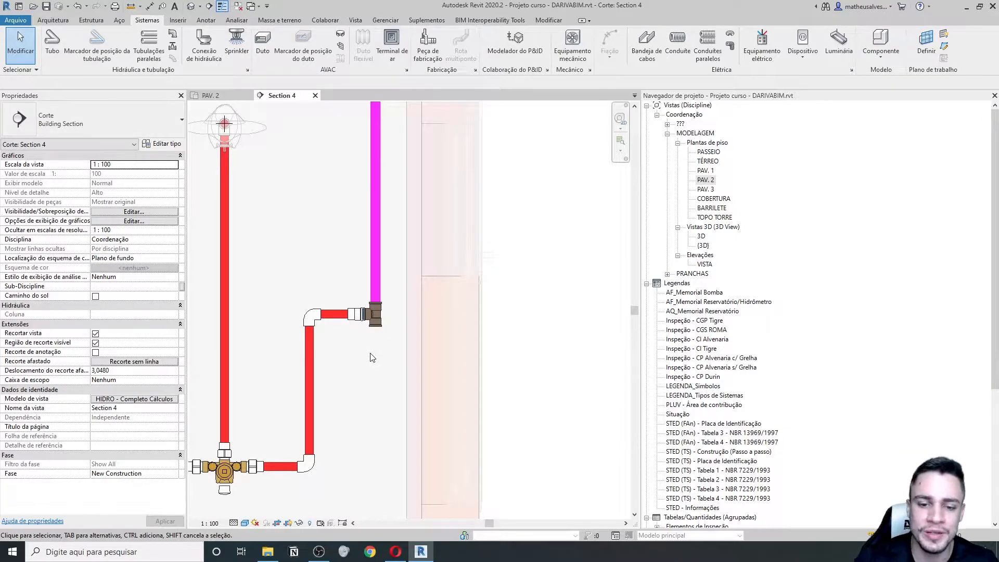
pyautogui.scroll(1, 363, 366)
pyautogui.moveTo(363, 365); pyautogui.dragTo(364, 331, button='middle')
pyautogui.click(362, 276)
pyautogui.click(375, 337)
pyautogui.click(378, 286)
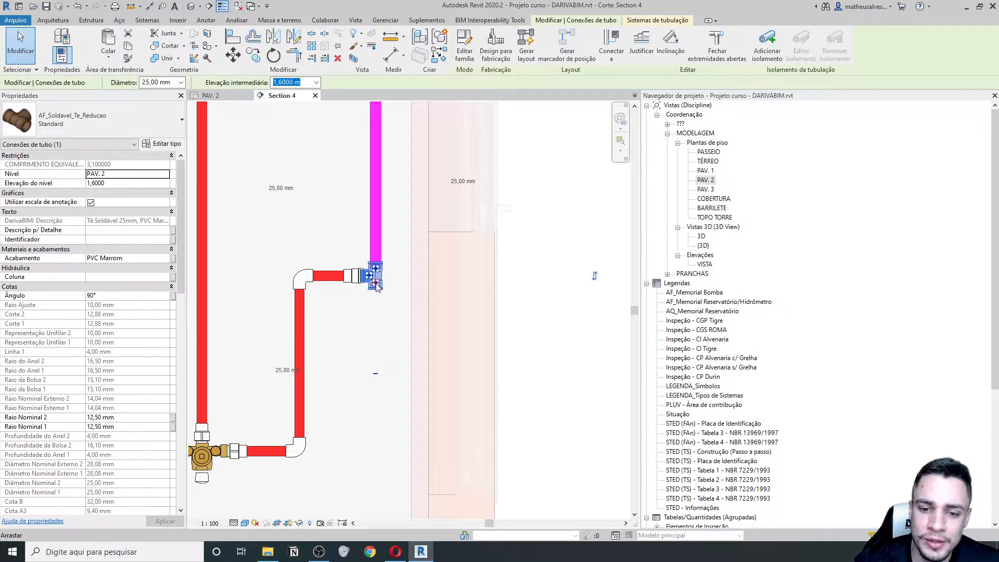
pyautogui.rightClick(377, 285)
pyautogui.click(411, 51)
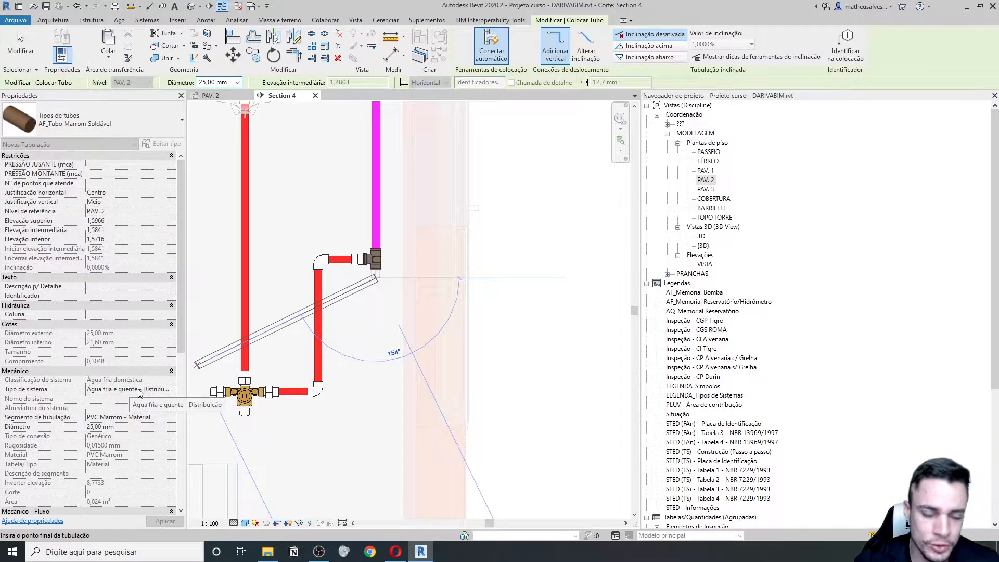
pyautogui.scroll(-1, 354, 292)
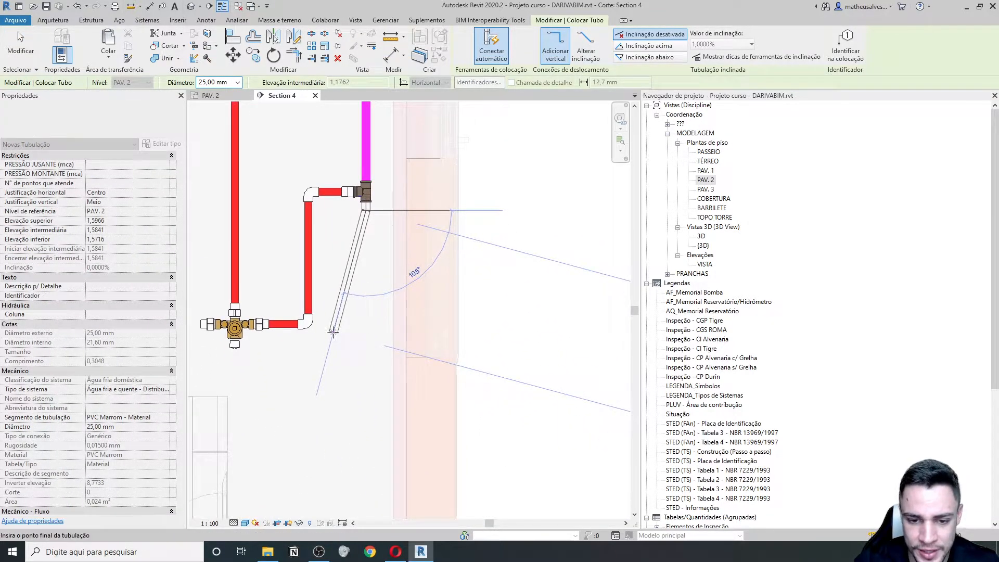
pyautogui.click(363, 352)
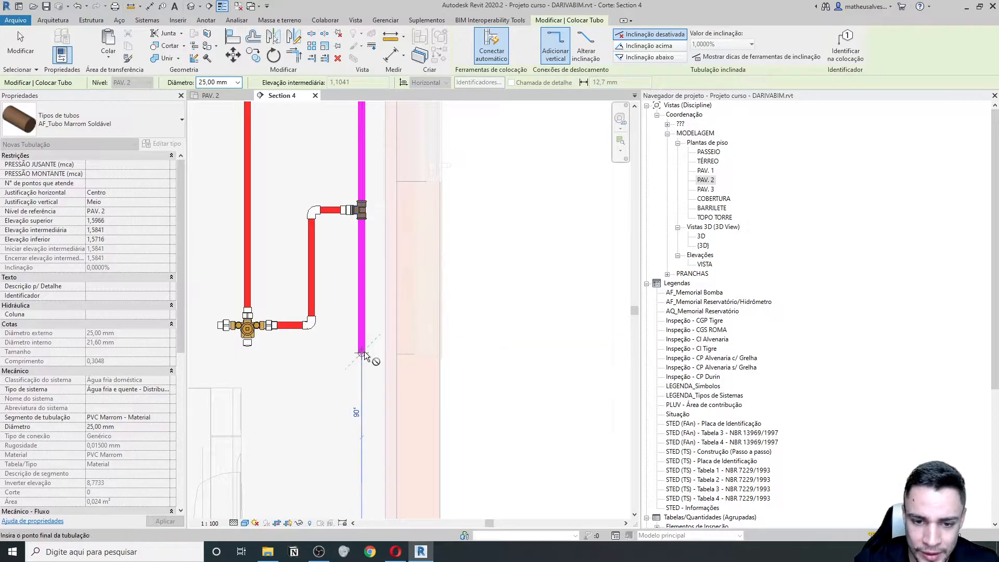
pyautogui.scroll(-2, 350, 344)
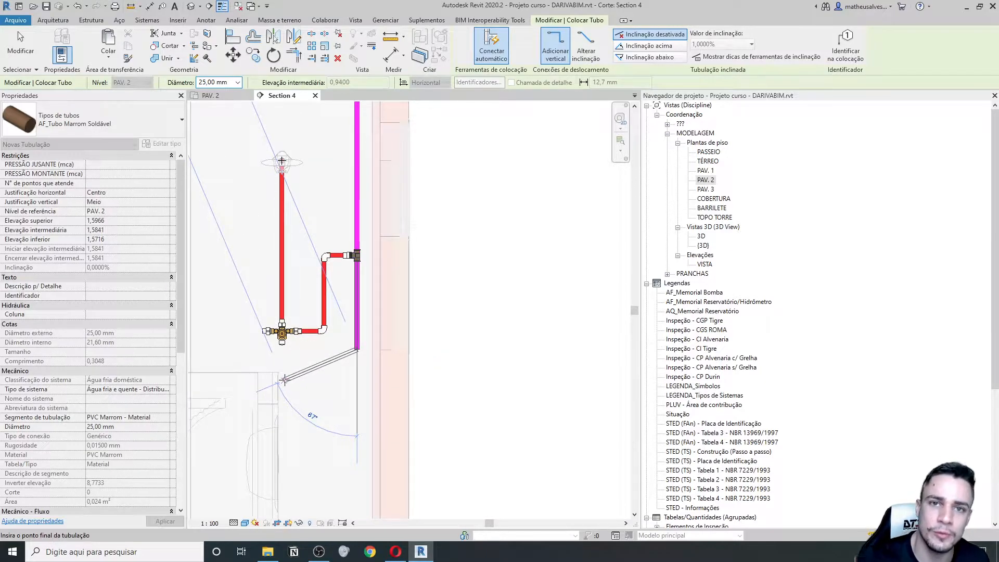
pyautogui.moveTo(284, 380); pyautogui.dragTo(360, 388, button='middle')
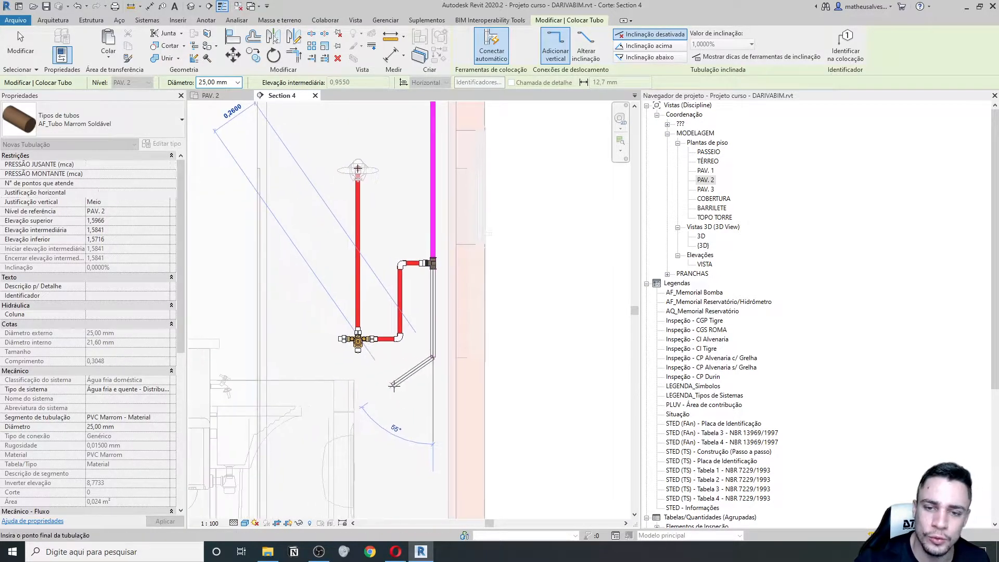
pyautogui.press('Escape')
# Draw a horizontal 25 mm pipe from the lower end of the new vertical pipe out across the adjacent wall
pyautogui.scroll(2, 567, 364)
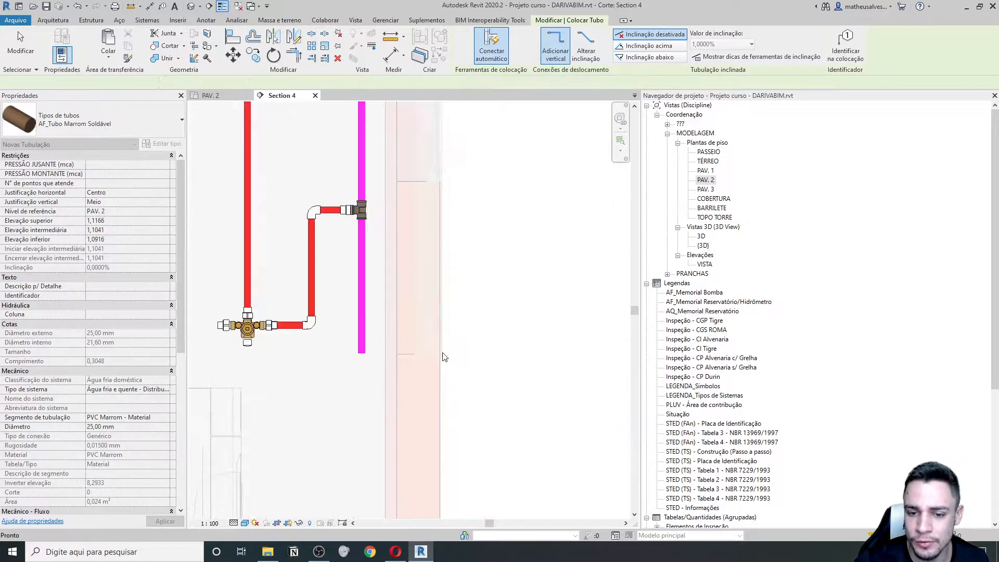
pyautogui.click(364, 354)
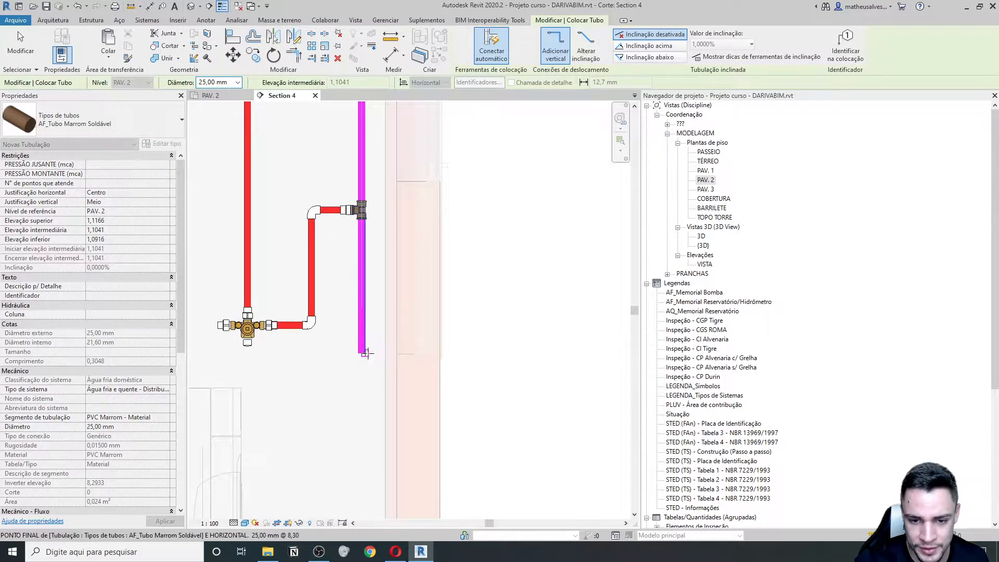
pyautogui.click(454, 353)
pyautogui.press('Escape')
pyautogui.press('Escape')
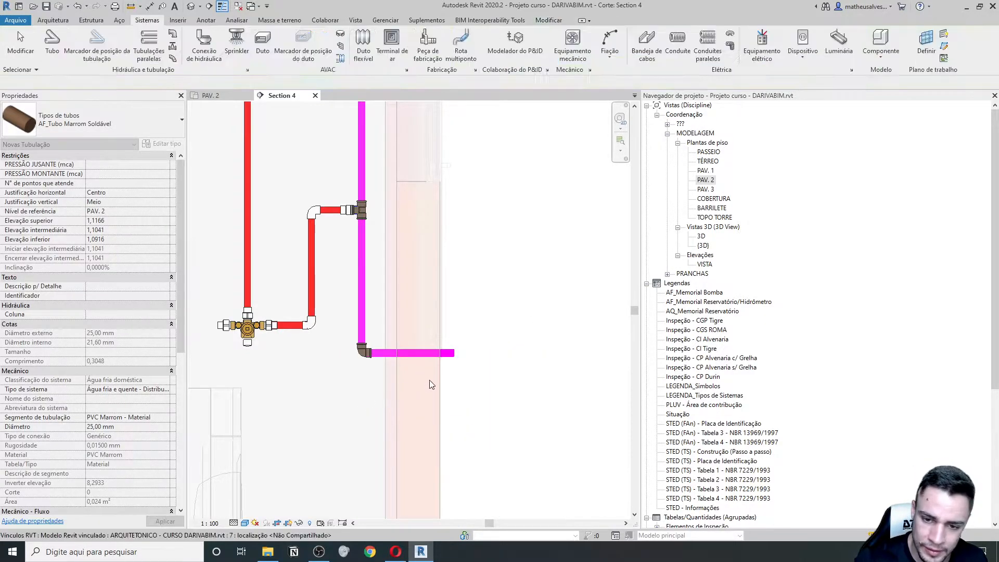
# In the PAV. 2 floor plan, redirect the horizontal pipe's free end to the opposite side from the shower, making it about 0.16 m long
pyautogui.doubleClick(709, 181)
pyautogui.scroll(4, 388, 165)
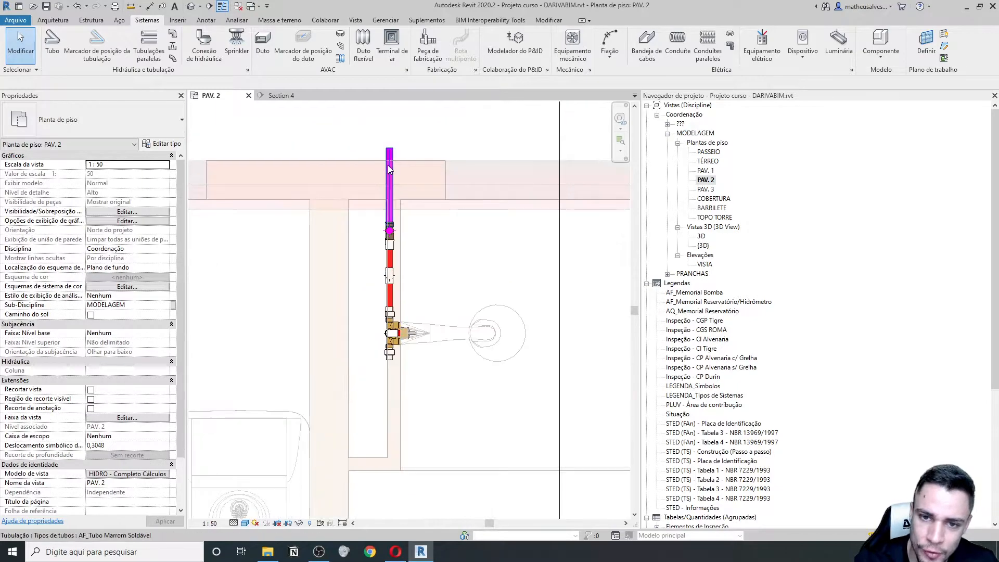
pyautogui.click(388, 166)
pyautogui.moveTo(408, 230); pyautogui.dragTo(408, 275, button='middle')
pyautogui.moveTo(391, 195); pyautogui.dragTo(343, 275)
pyautogui.scroll(2, 351, 277)
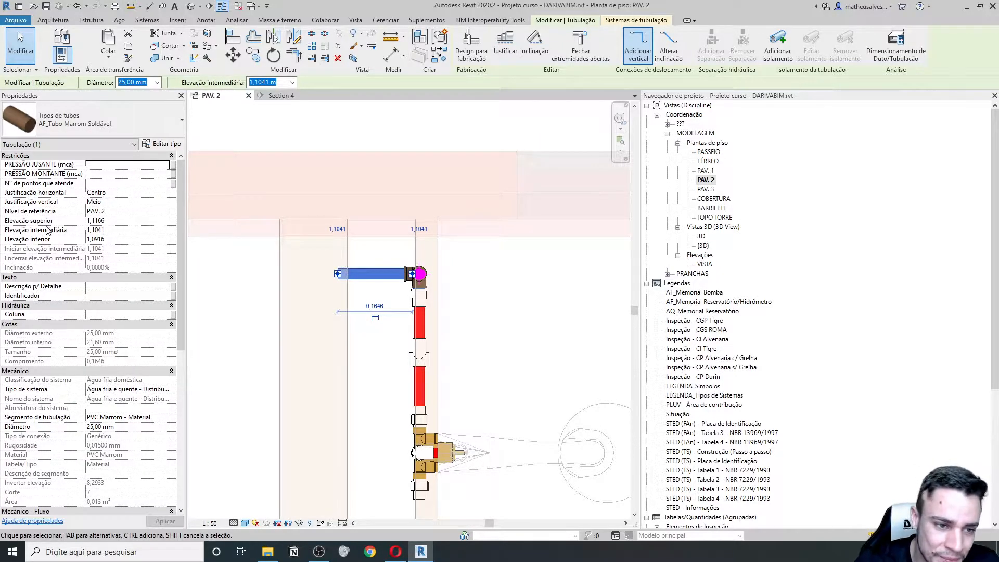
# Set the intermediate elevation of the short horizontal pipe to 1 m
pyautogui.click(115, 230)
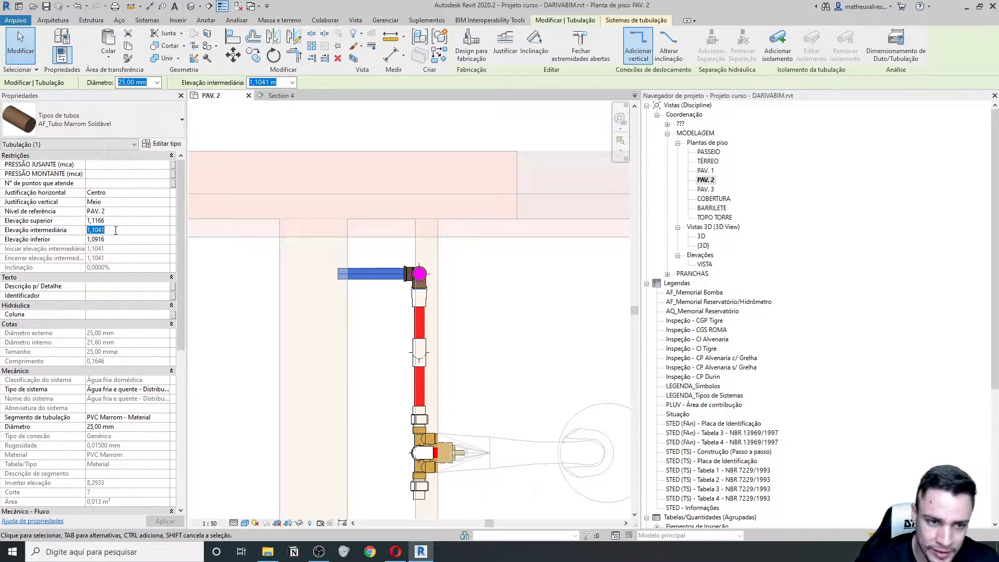
pyautogui.write('1')
pyautogui.press('Return')
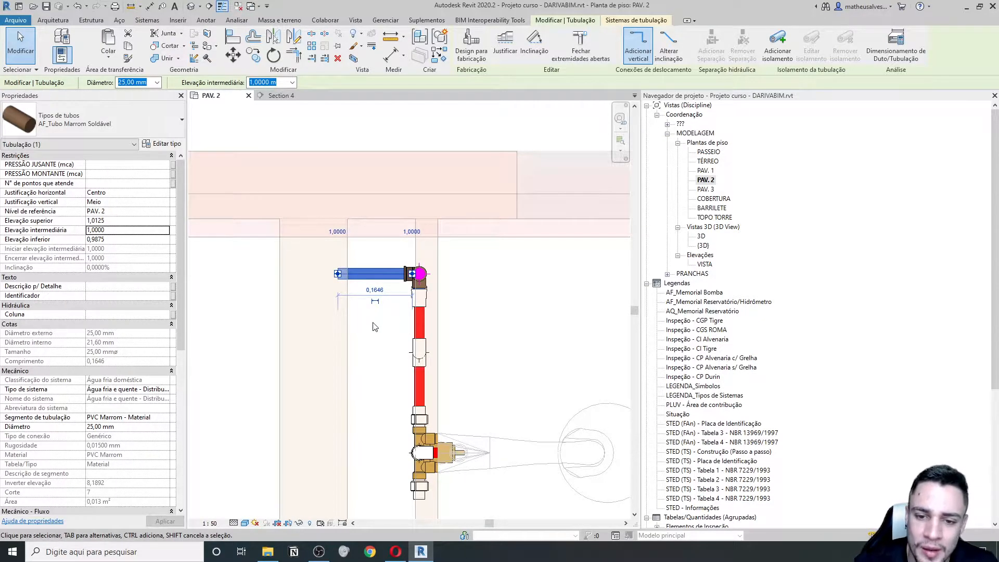
pyautogui.scroll(-5, 388, 321)
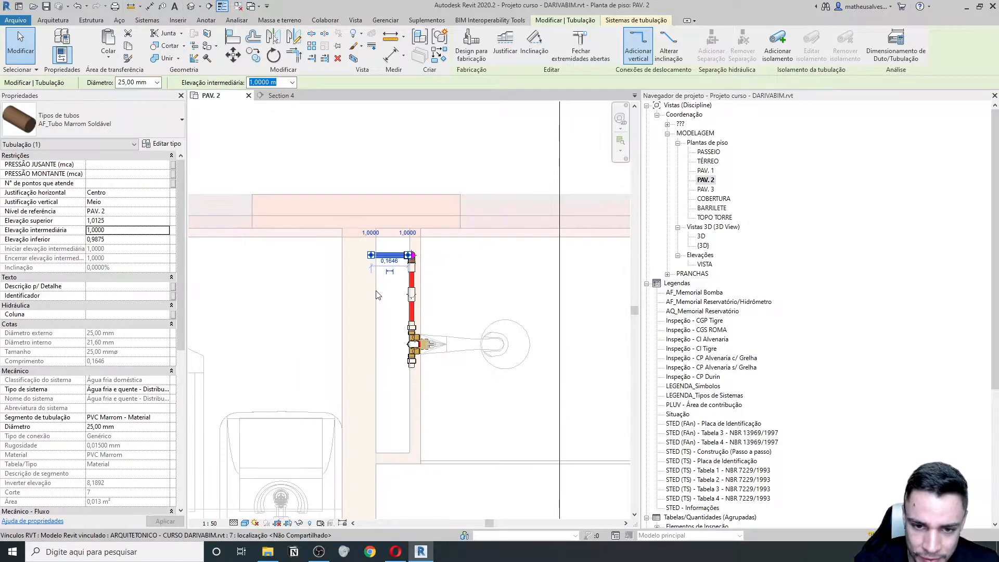
# Set the diameter of the PAV. 2 bathroom washbasin's cold-water inlet to 25 mm
pyautogui.click(447, 246)
pyautogui.scroll(-4, 440, 240)
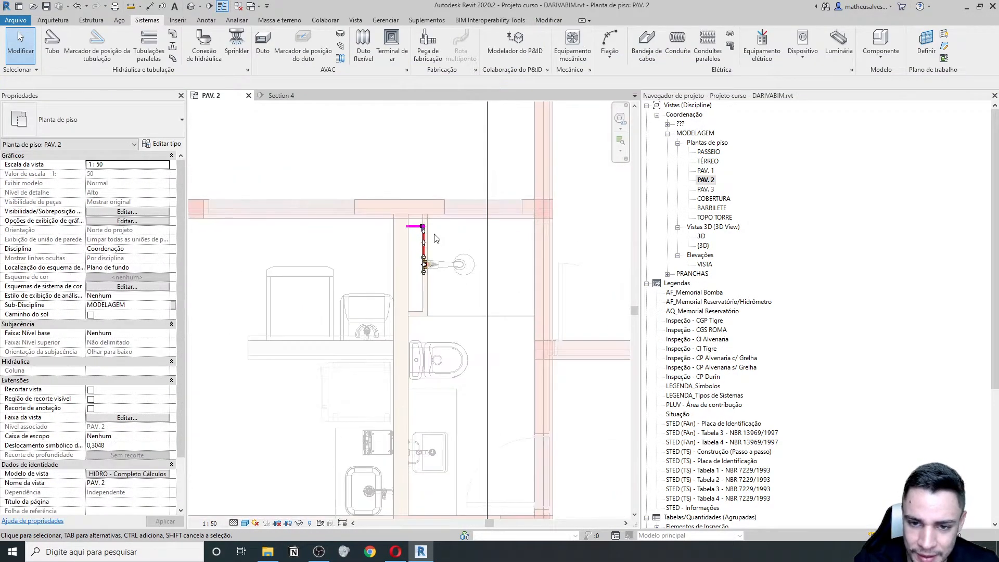
pyautogui.scroll(2, 434, 235)
pyautogui.scroll(-3, 435, 236)
pyautogui.scroll(4, 403, 420)
pyautogui.moveTo(462, 334); pyautogui.dragTo(391, 380, button='middle')
pyautogui.click(395, 418)
pyautogui.moveTo(395, 418); pyautogui.dragTo(411, 336, button='middle')
pyautogui.moveTo(338, 315); pyautogui.dragTo(316, 356, button='middle')
pyautogui.click(316, 355)
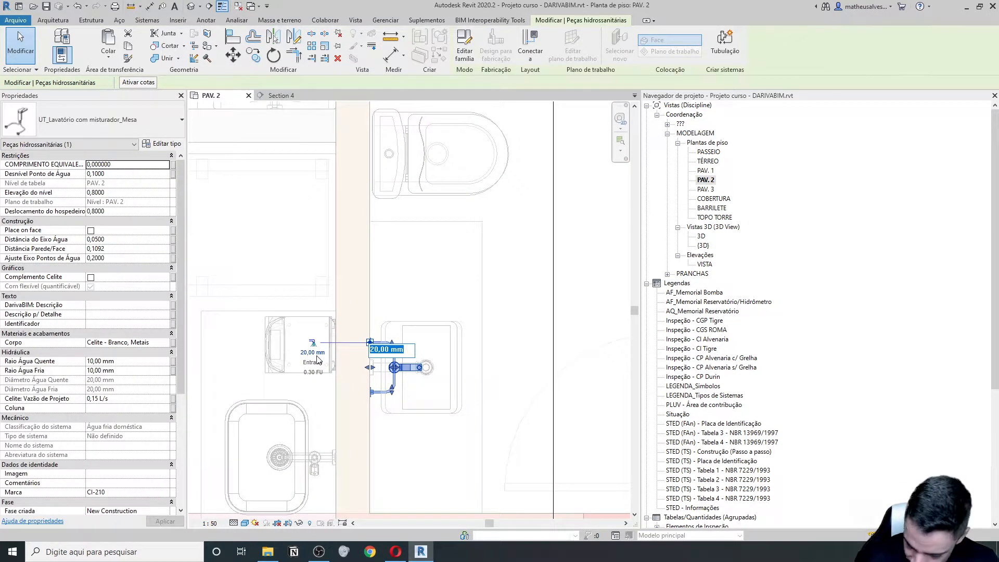
pyautogui.write('25')
pyautogui.press('Return')
# Draw a short 25 mm AF_Tubo Marrom Soldável pipe from the washbasin's cold-water inlet into the wall at 0.70 m elevation
pyautogui.moveTo(414, 285); pyautogui.dragTo(398, 347, button='middle')
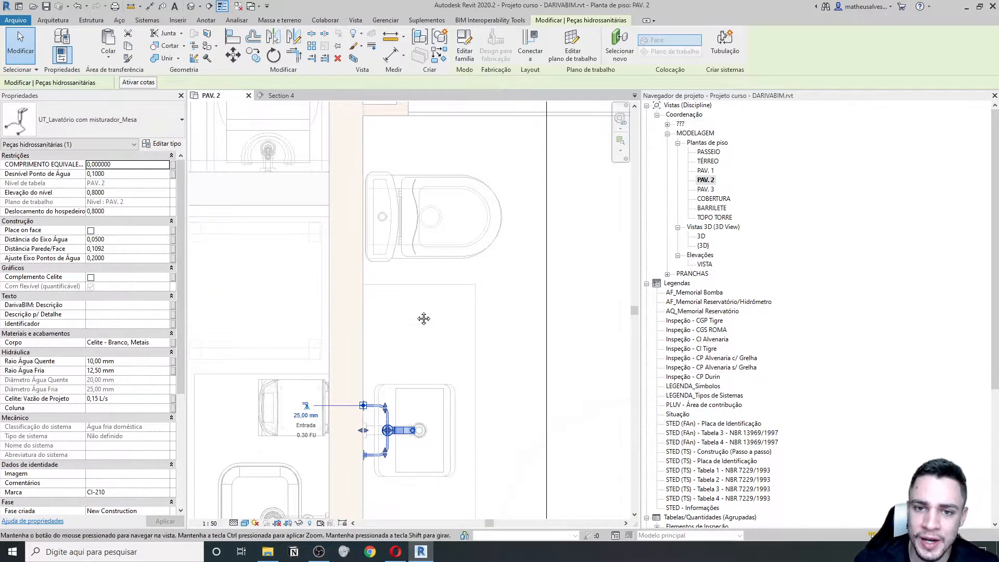
pyautogui.moveTo(423, 316); pyautogui.dragTo(408, 347, button='middle')
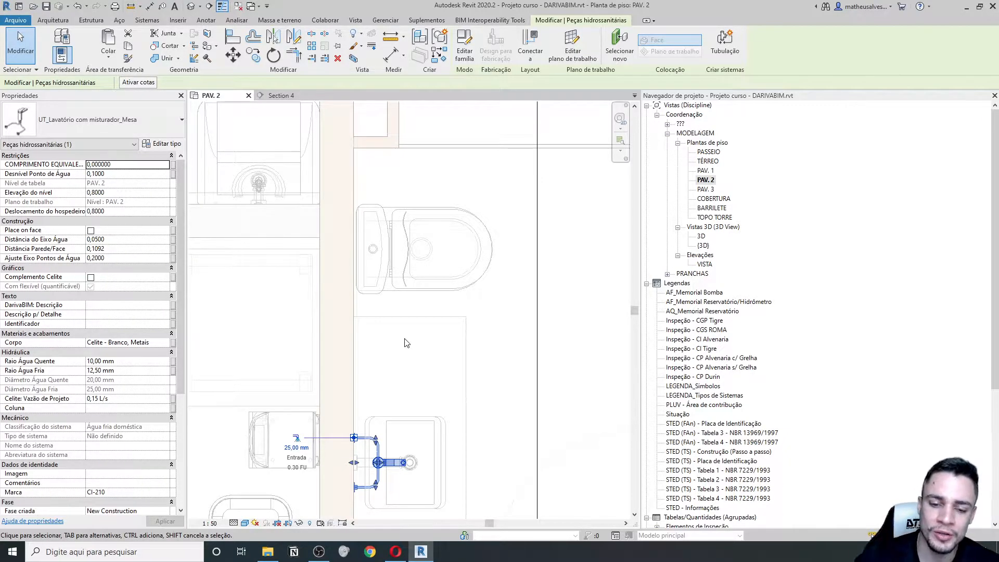
pyautogui.moveTo(408, 391); pyautogui.dragTo(407, 357, button='middle')
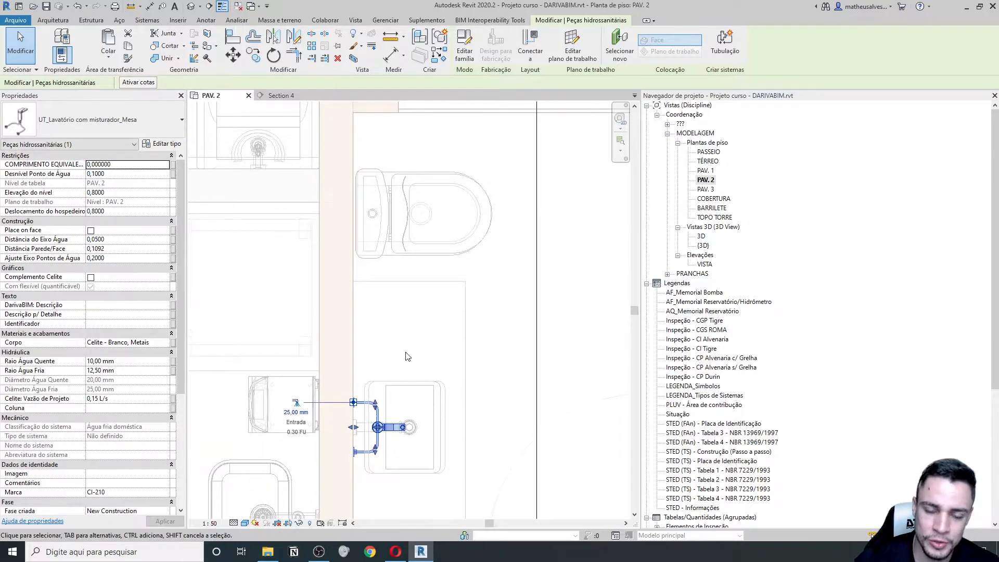
pyautogui.scroll(-1, 407, 357)
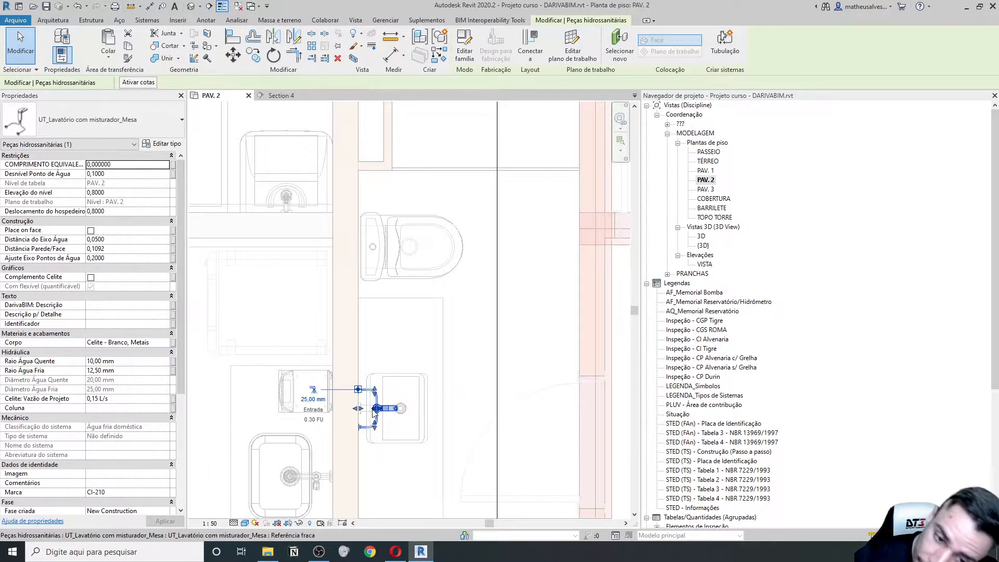
pyautogui.moveTo(371, 421); pyautogui.dragTo(387, 434, button='middle')
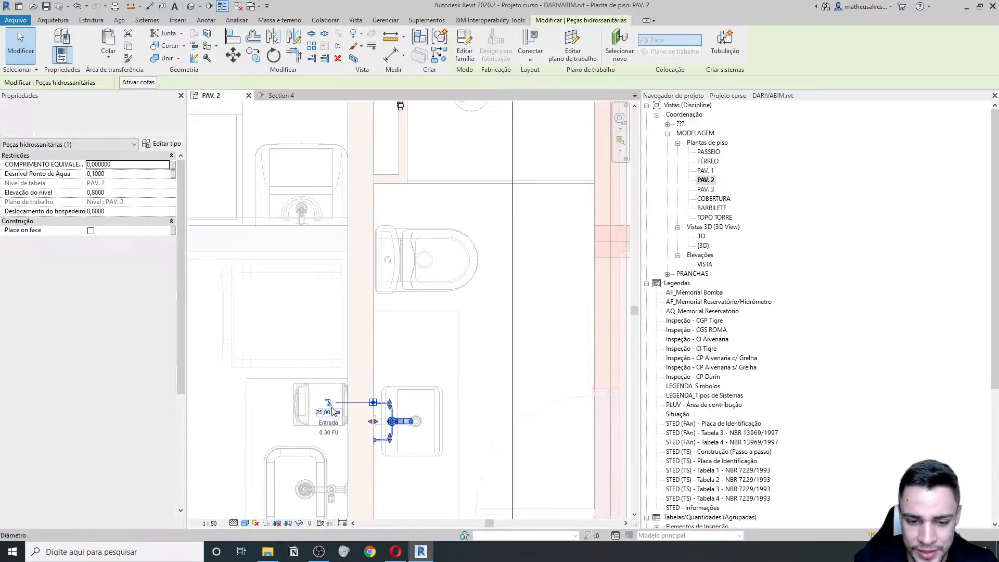
pyautogui.click(330, 404)
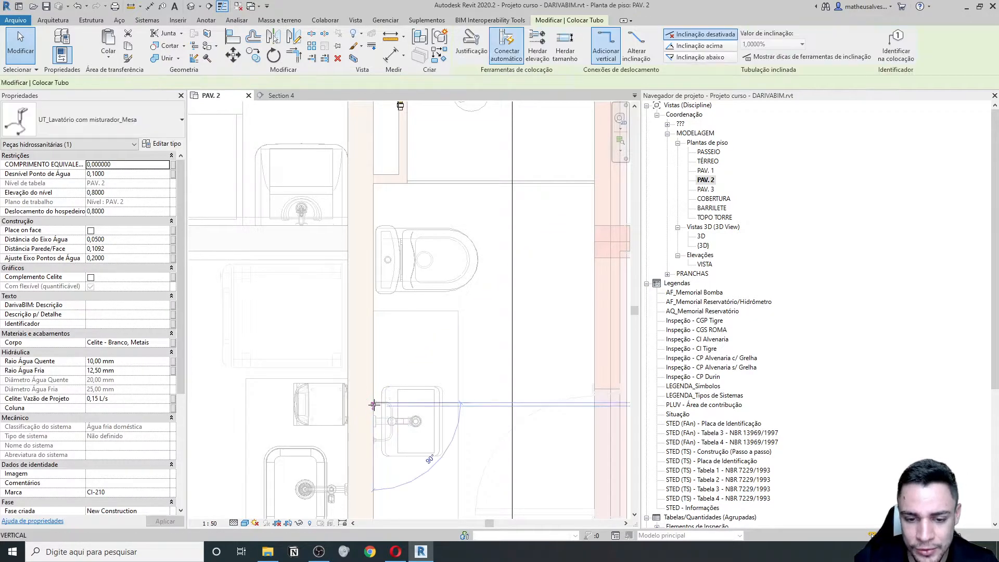
pyautogui.scroll(3, 375, 406)
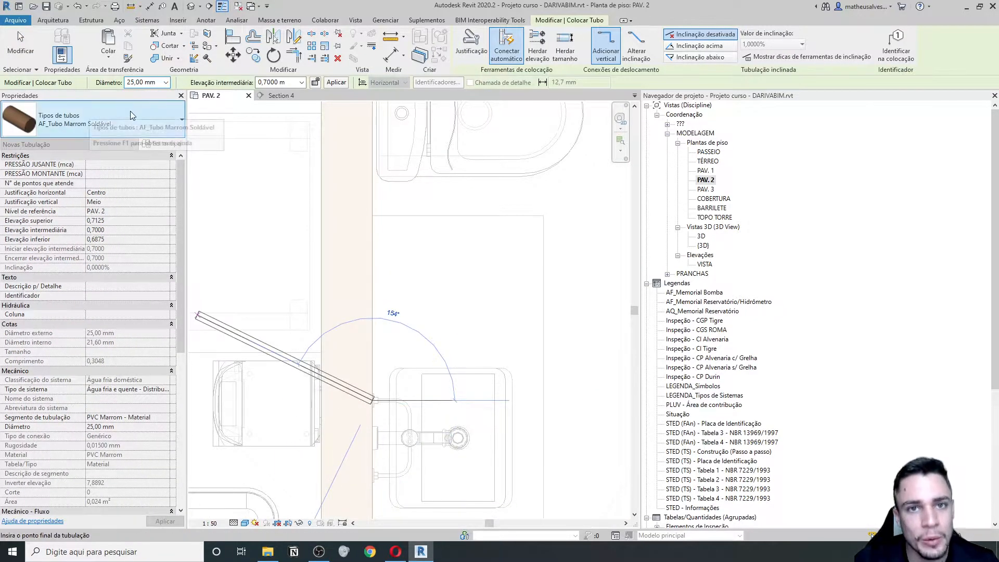
pyautogui.scroll(2, 355, 401)
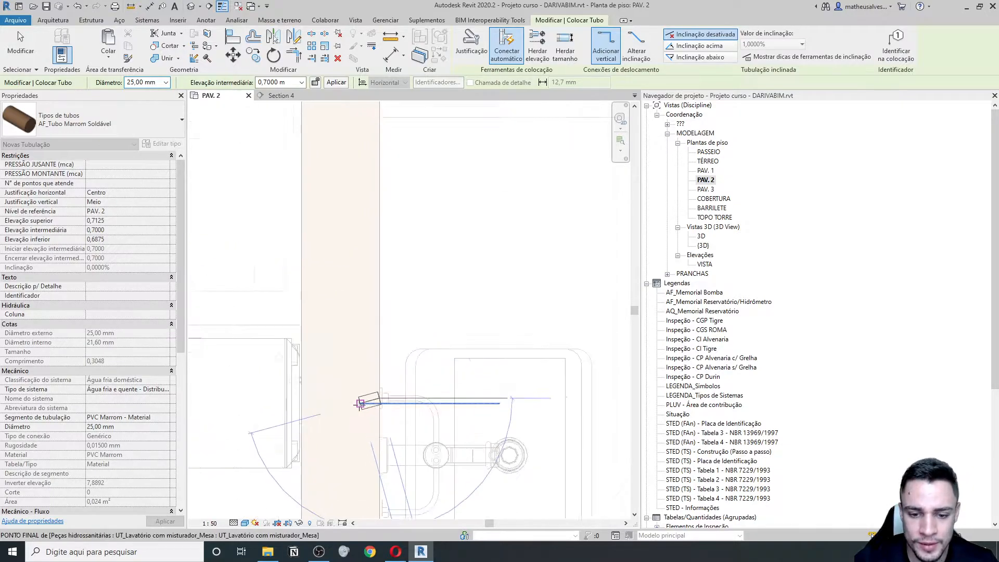
pyautogui.scroll(-3, 336, 401)
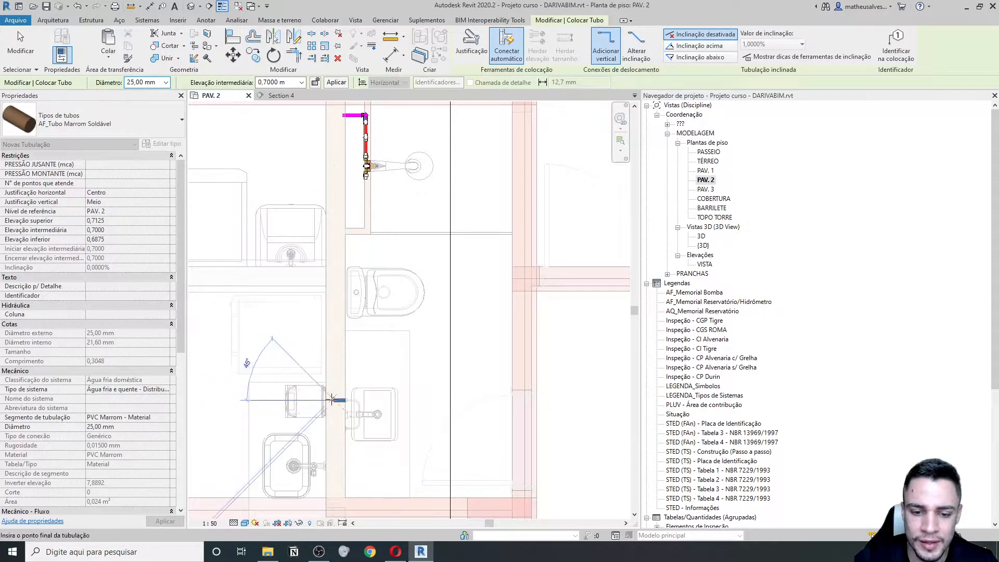
pyautogui.scroll(5, 335, 400)
pyautogui.press('Escape')
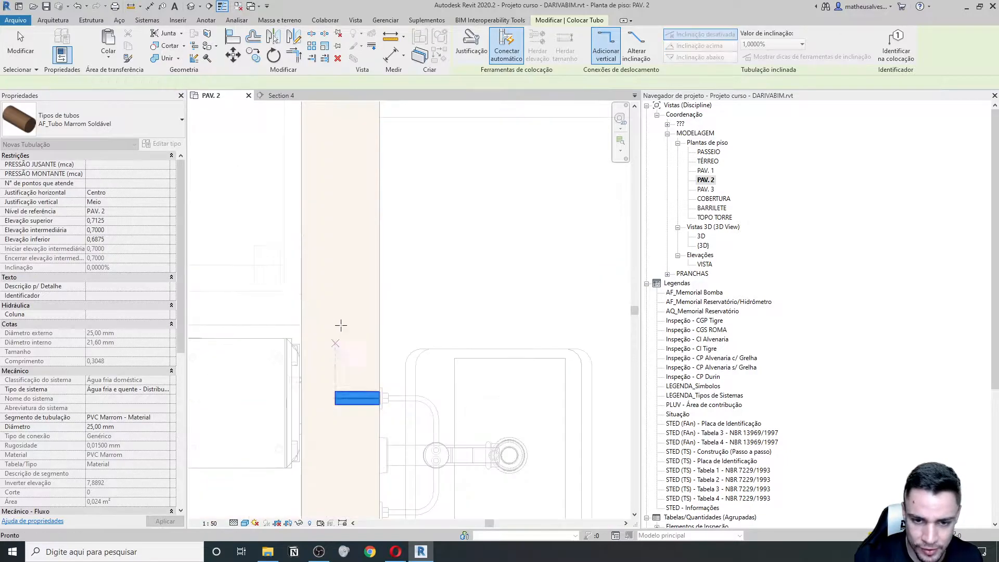
# Draw a short 25 mm pipe from the toilet's water inlet into the wall at 0.15 m elevation
pyautogui.scroll(-2, 357, 289)
pyautogui.moveTo(373, 218); pyautogui.dragTo(312, 392, button='middle')
pyautogui.scroll(-2, 312, 393)
pyautogui.press('Escape')
pyautogui.click(335, 319)
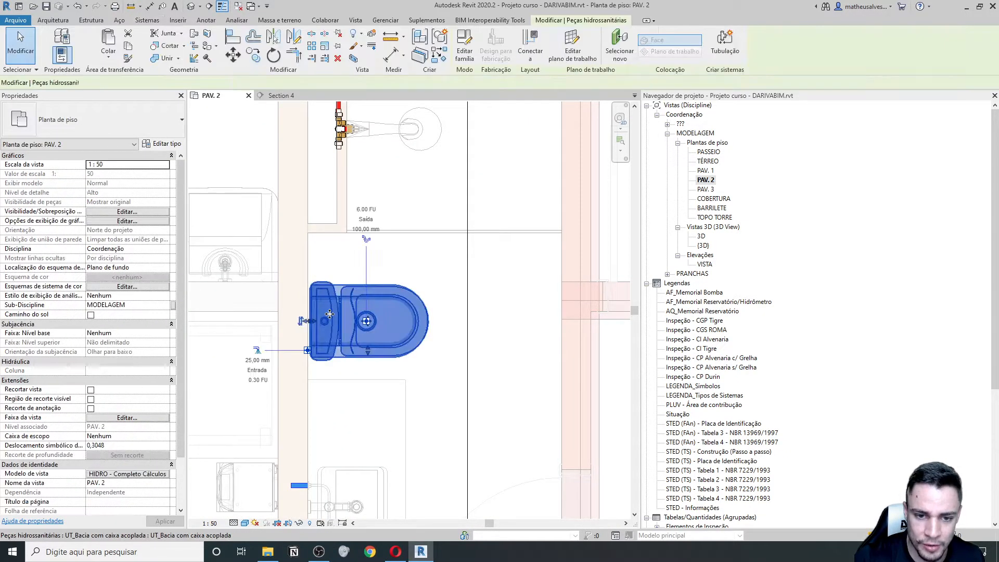
pyautogui.scroll(1, 256, 349)
pyautogui.click(254, 346)
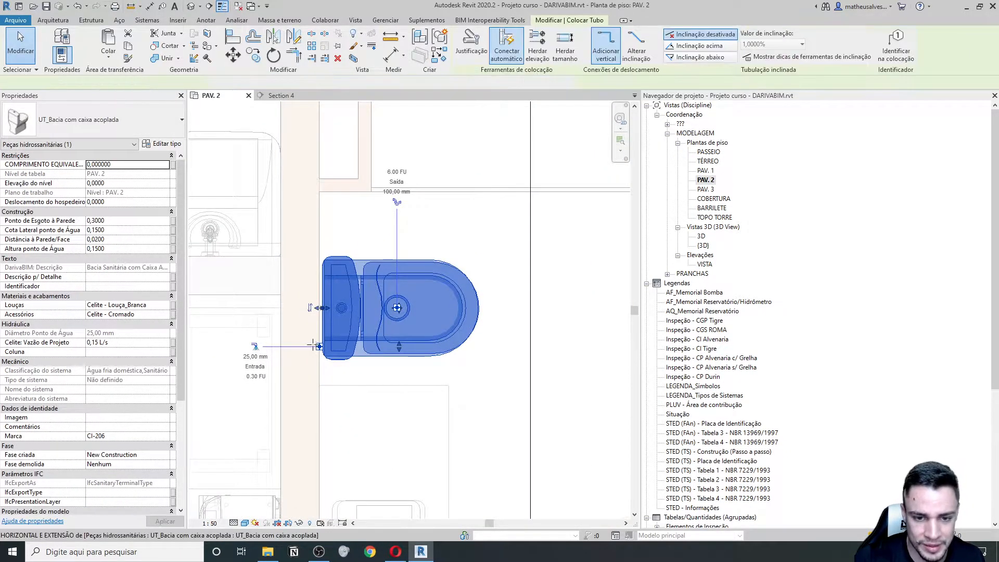
pyautogui.scroll(1, 307, 346)
pyautogui.scroll(-2, 296, 347)
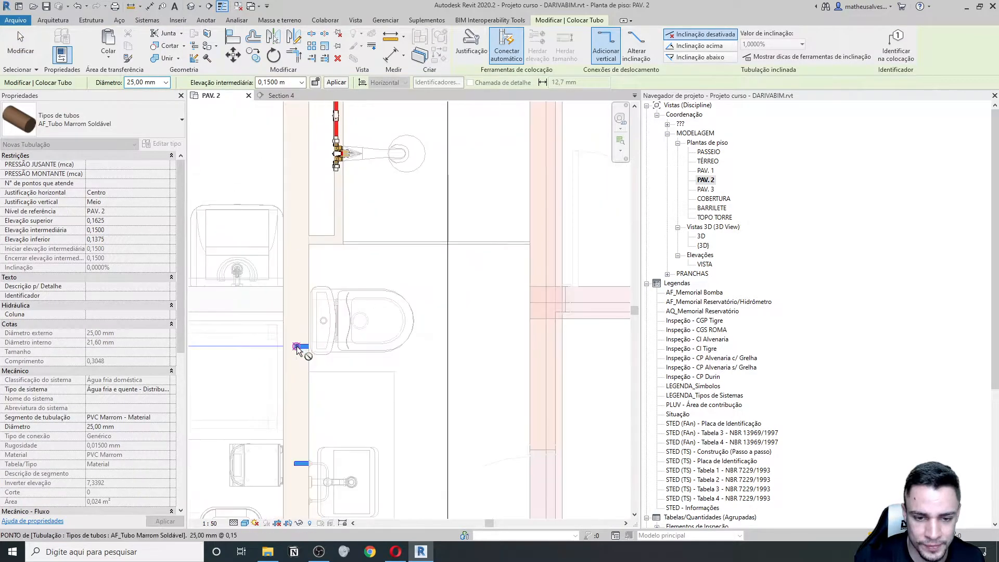
pyautogui.scroll(2, 296, 346)
pyautogui.press('Escape')
pyautogui.press('Escape')
# Extend the free end of the horizontal pipe beside the shower into the adjacent wall, making it about 0.20 m long
pyautogui.scroll(-3, 297, 347)
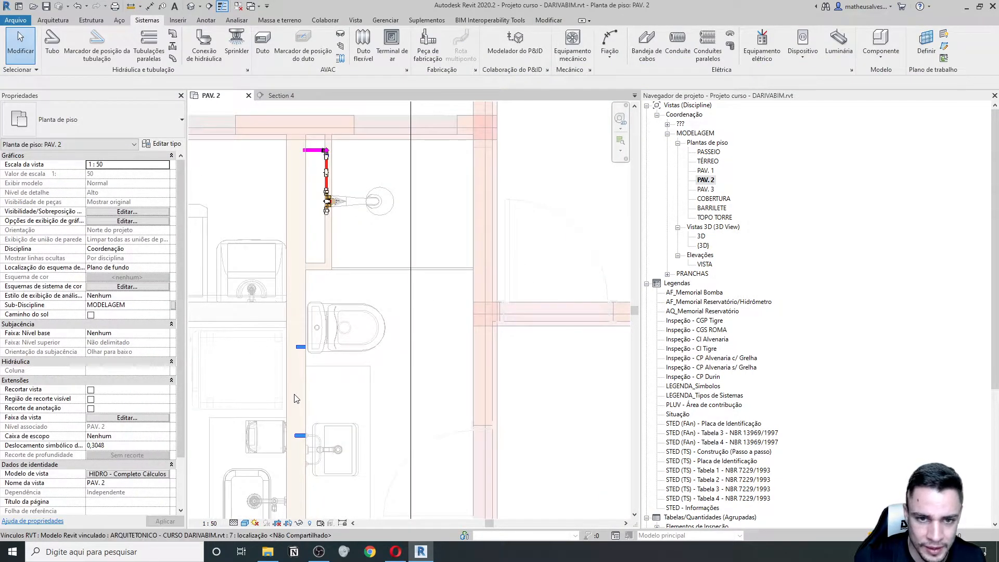
pyautogui.click(310, 151)
pyautogui.scroll(2, 307, 141)
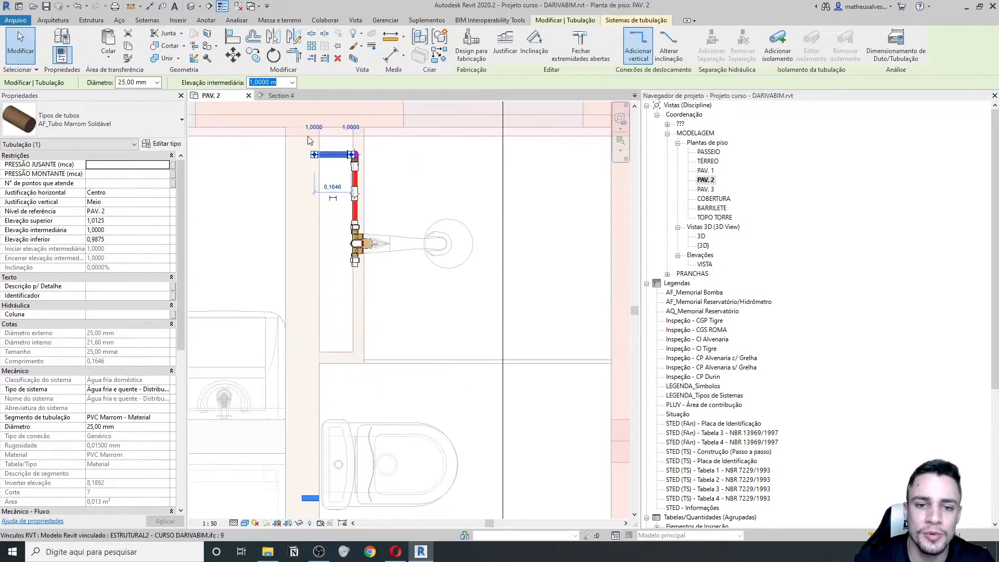
pyautogui.scroll(1, 312, 154)
pyautogui.moveTo(313, 154); pyautogui.dragTo(305, 156)
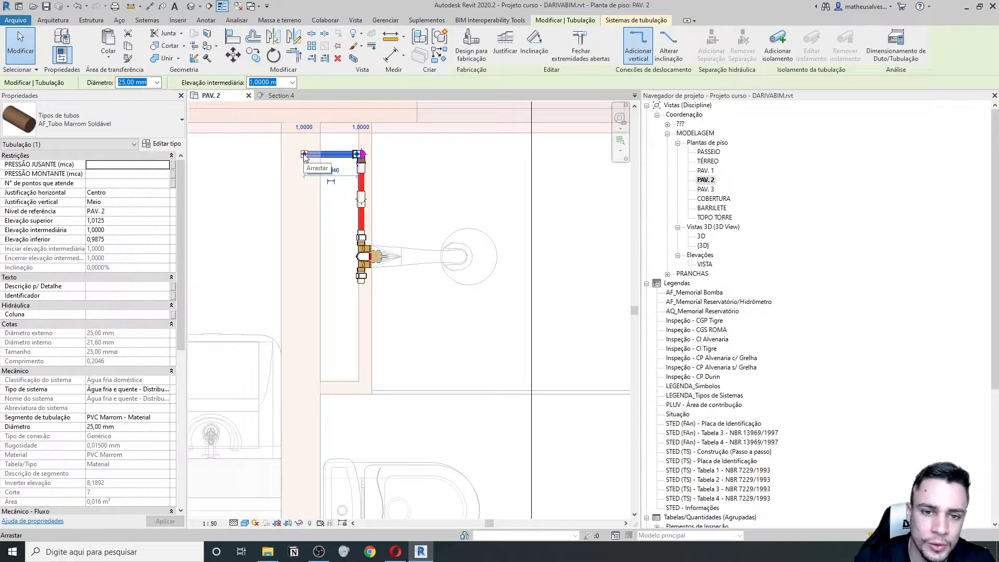
# Draw a 25 mm pipe about 1.38 m long from that free end along the wall, stopping just short of the toilet's stub
pyautogui.rightClick(304, 156)
pyautogui.click(333, 198)
pyautogui.scroll(-2, 303, 285)
pyautogui.scroll(4, 305, 275)
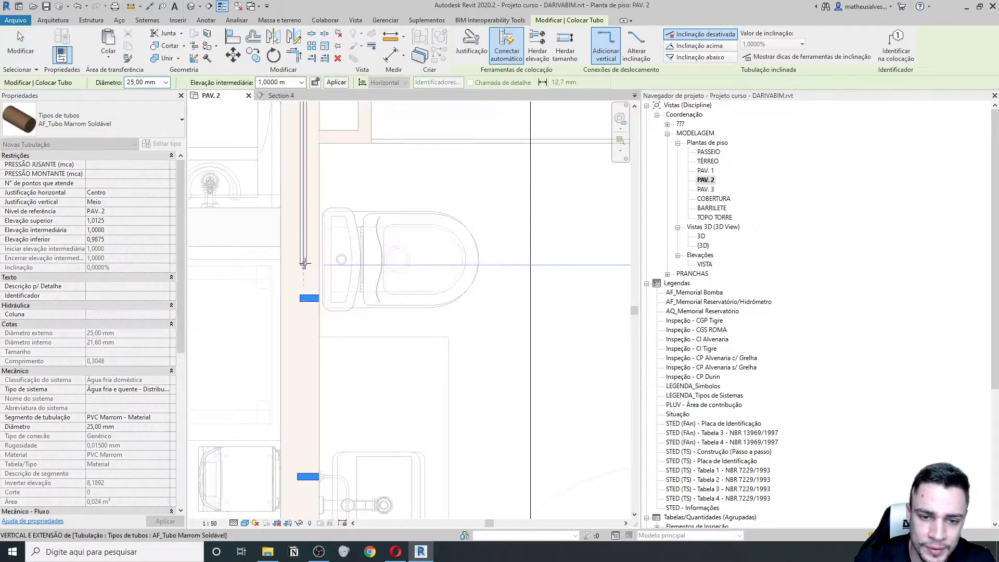
pyautogui.click(305, 265)
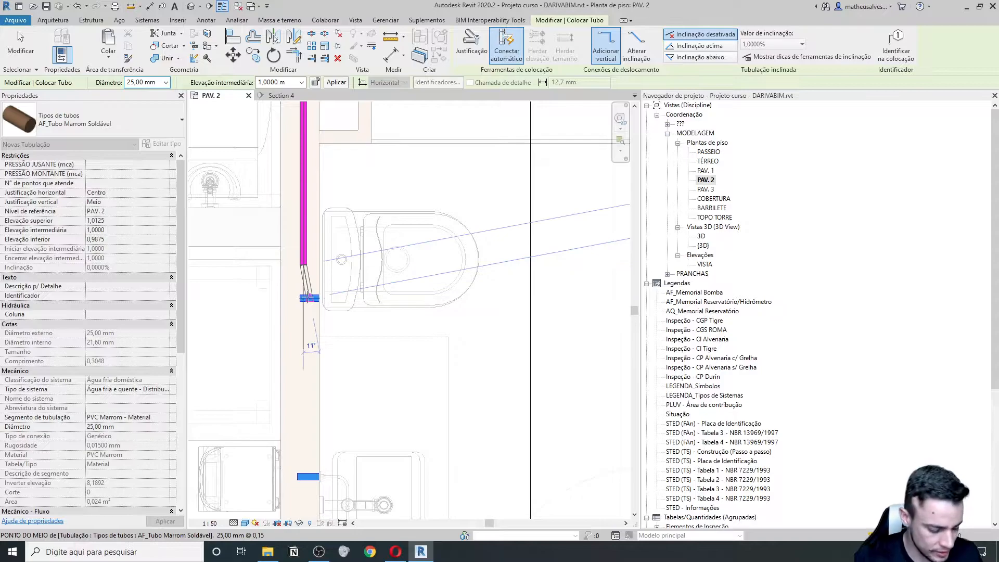
pyautogui.press('Escape')
pyautogui.press('Escape')
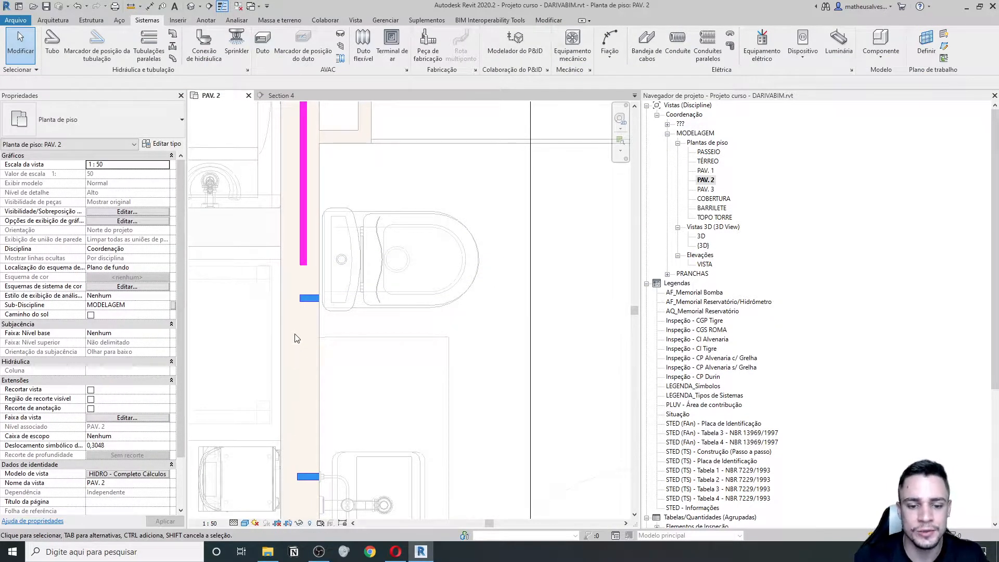
# Align the in-wall ends of the toilet and washbasin stubs with the centreline of the long wall pipe
pyautogui.moveTo(294, 360); pyautogui.dragTo(299, 350, button='middle')
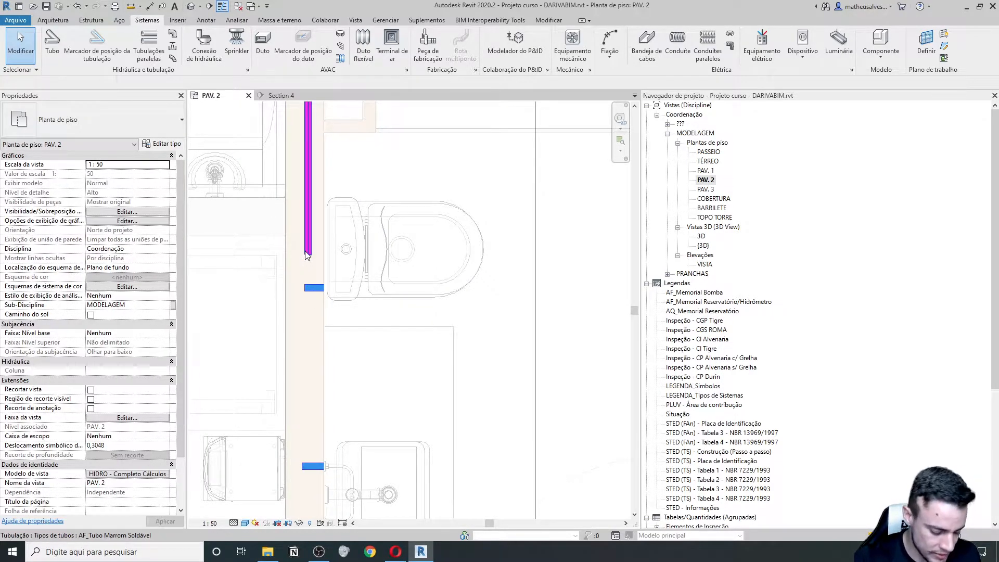
pyautogui.press('a')
pyautogui.press('l')
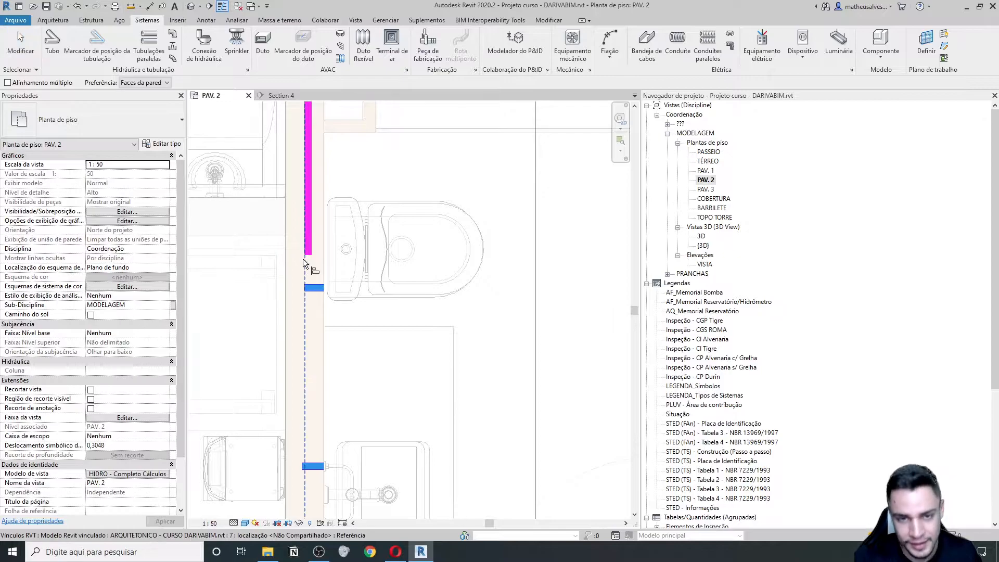
pyautogui.scroll(2, 298, 295)
pyautogui.click(310, 229)
pyautogui.click(305, 289)
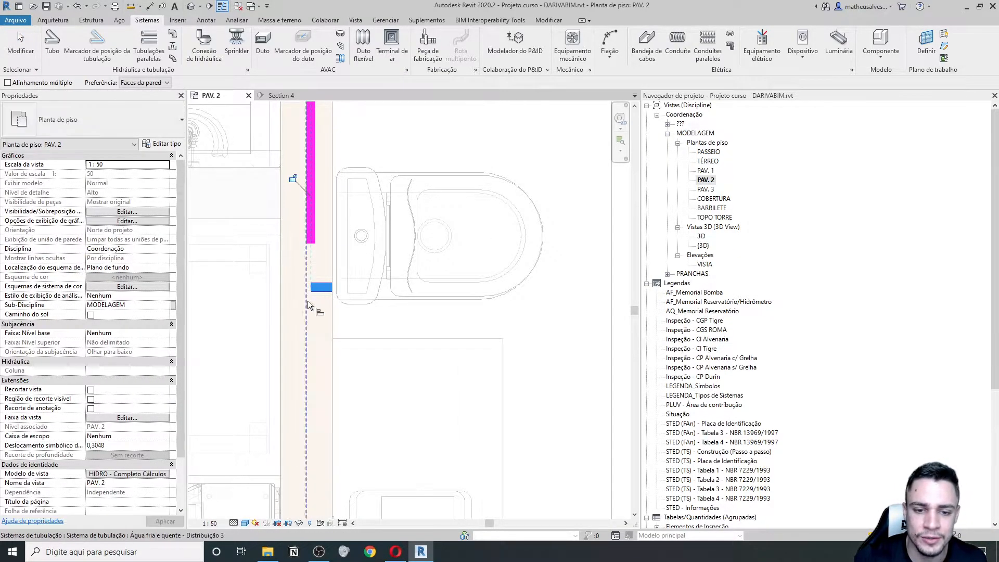
pyautogui.scroll(-1, 319, 301)
pyautogui.click(313, 195)
pyautogui.moveTo(313, 329); pyautogui.dragTo(313, 292, button='middle')
pyautogui.click(307, 412)
pyautogui.scroll(-1, 316, 341)
pyautogui.press('Escape')
pyautogui.press('Escape')
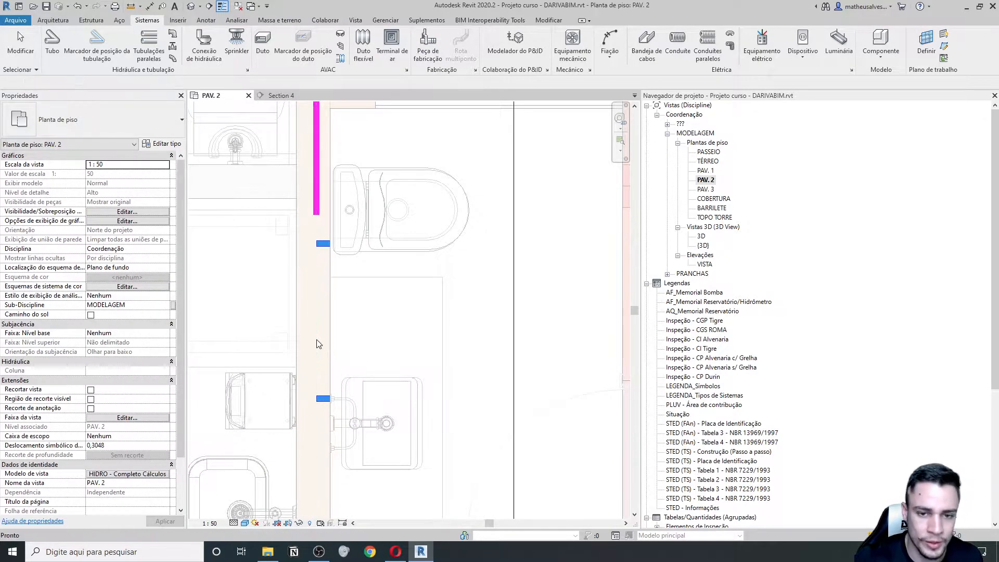
# Extend the long wall pipe's free end to the toilet's stub so that the two connect
pyautogui.click(315, 201)
pyautogui.scroll(2, 315, 209)
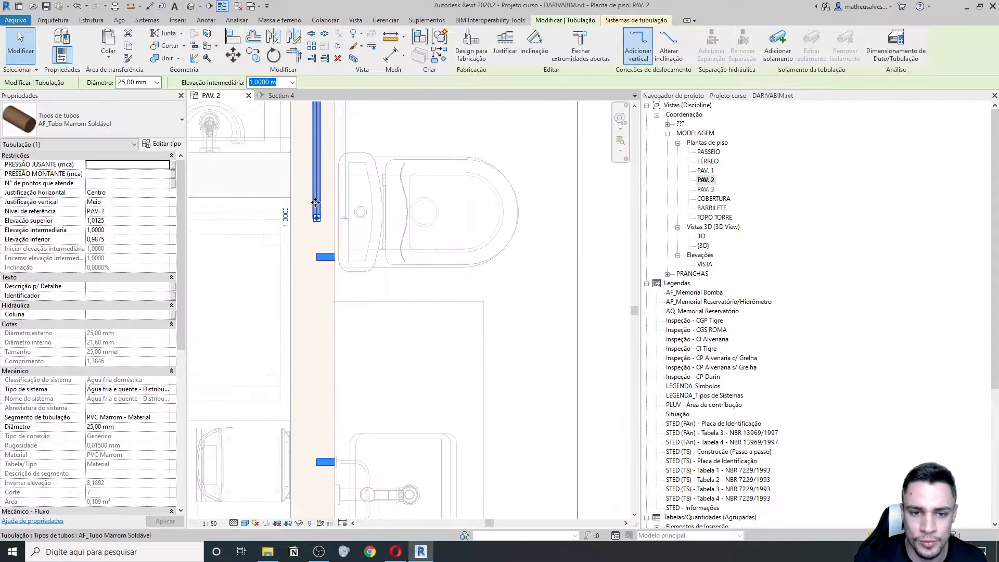
pyautogui.moveTo(316, 218); pyautogui.dragTo(315, 256)
pyautogui.scroll(2, 318, 288)
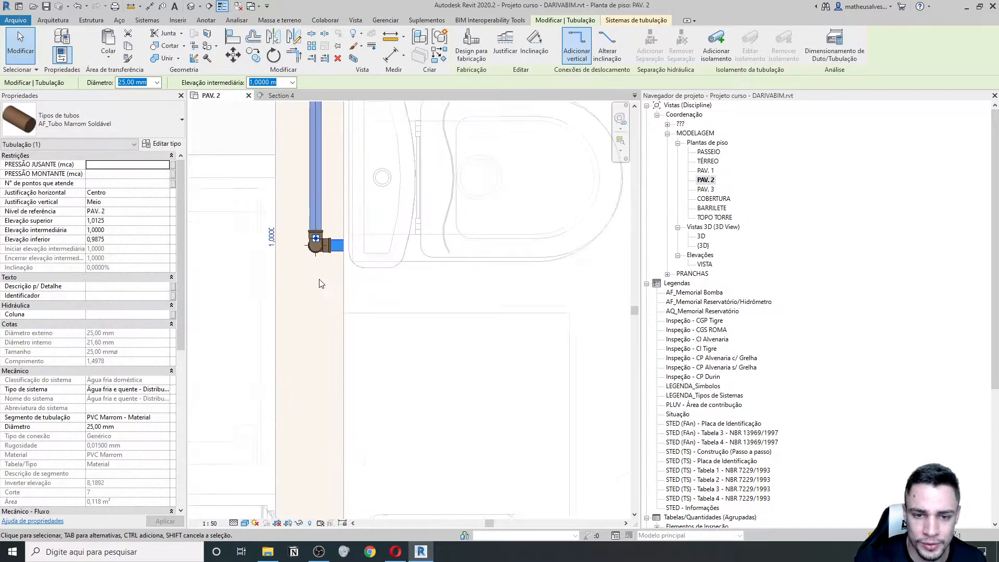
pyautogui.press('Escape')
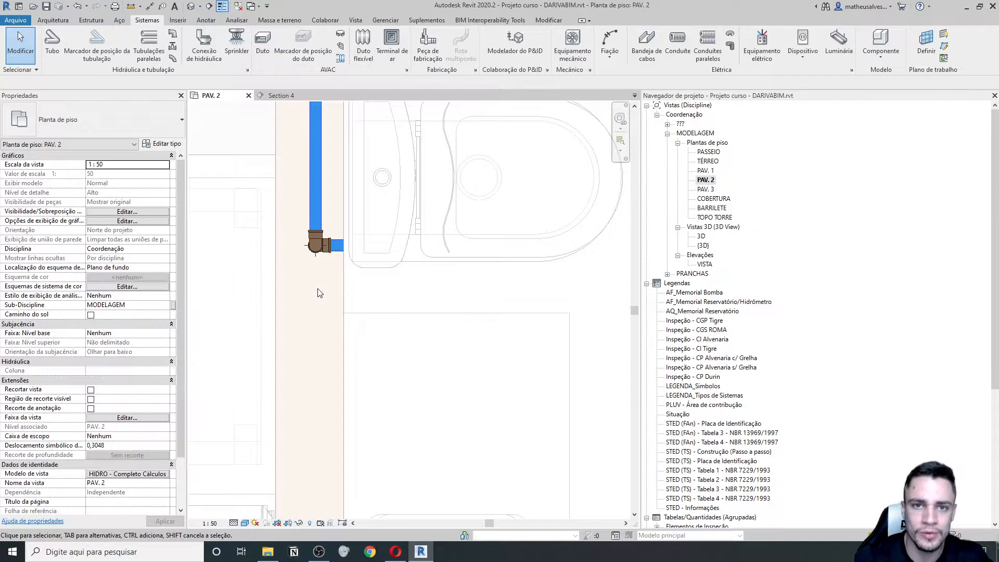
# Convert the elbow at the end of the long wall pipe into a tee with an open outlet toward the washbasin
pyautogui.click(309, 233)
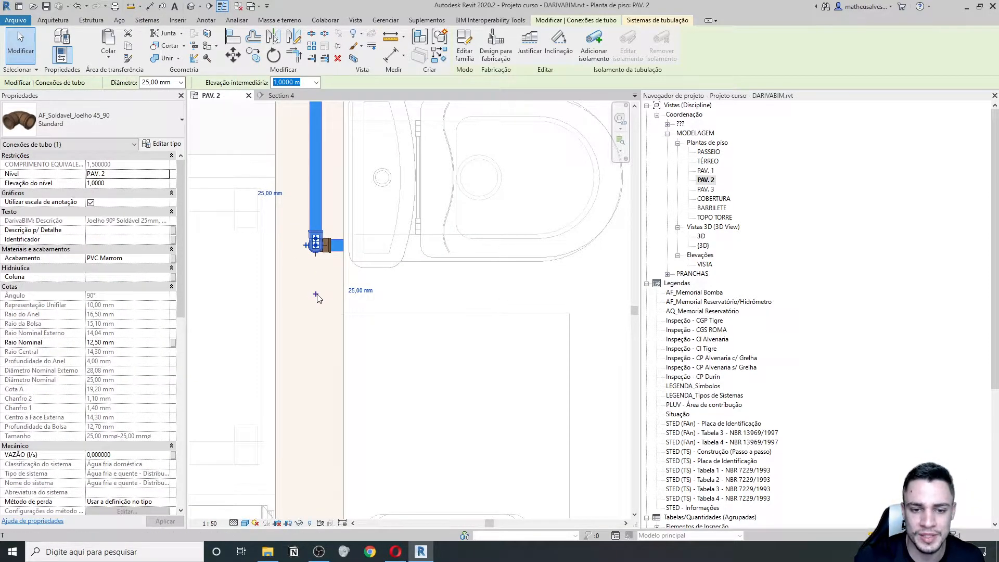
pyautogui.press('Escape')
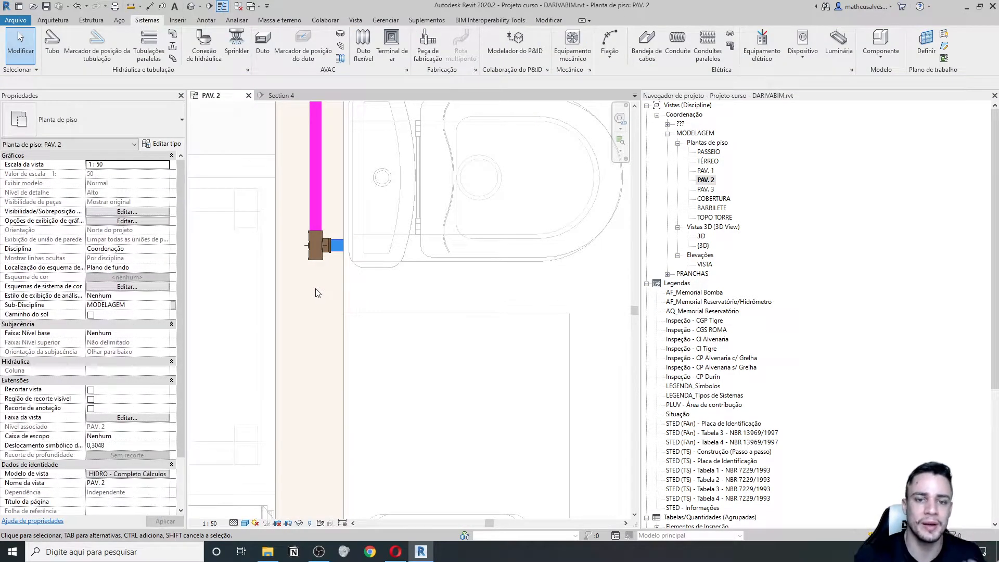
pyautogui.scroll(-2, 320, 269)
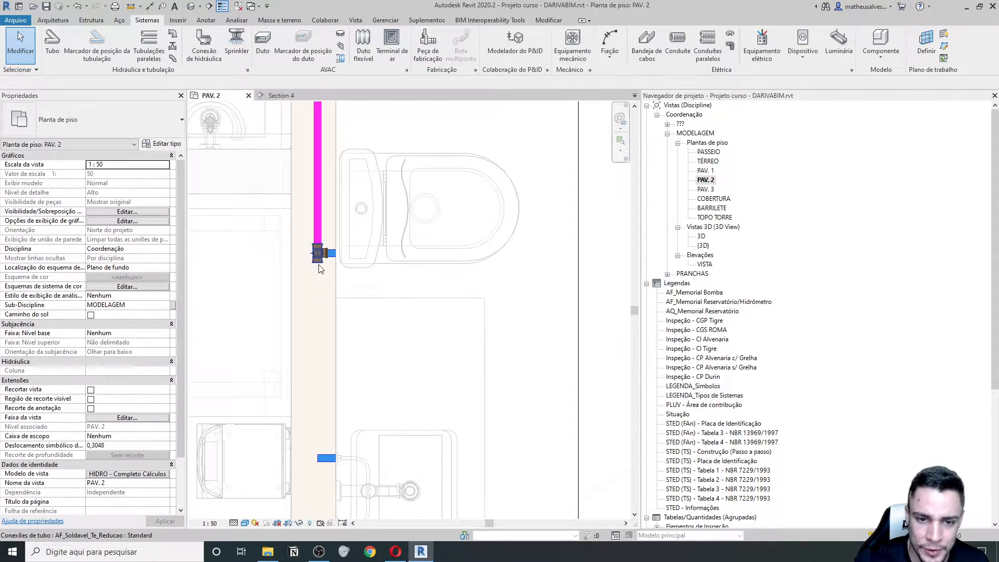
# Draw a 25 mm pipe at 1 m elevation from the tee's open outlet along the wall to the end of the washbasin's stub
pyautogui.click(320, 269)
pyautogui.scroll(2, 325, 255)
pyautogui.rightClick(328, 254)
pyautogui.click(351, 301)
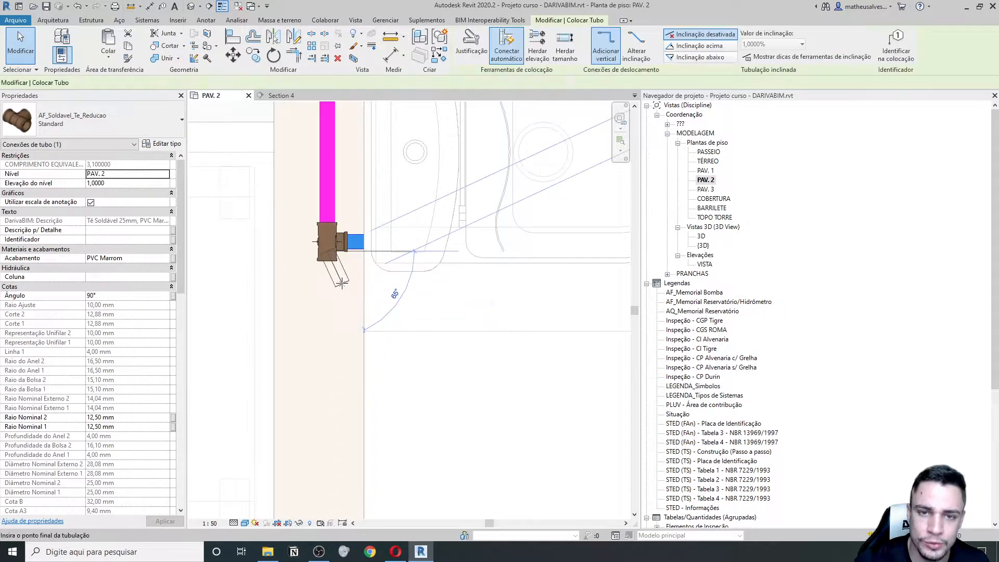
pyautogui.scroll(-2, 334, 310)
pyautogui.moveTo(334, 400); pyautogui.dragTo(342, 283, button='middle')
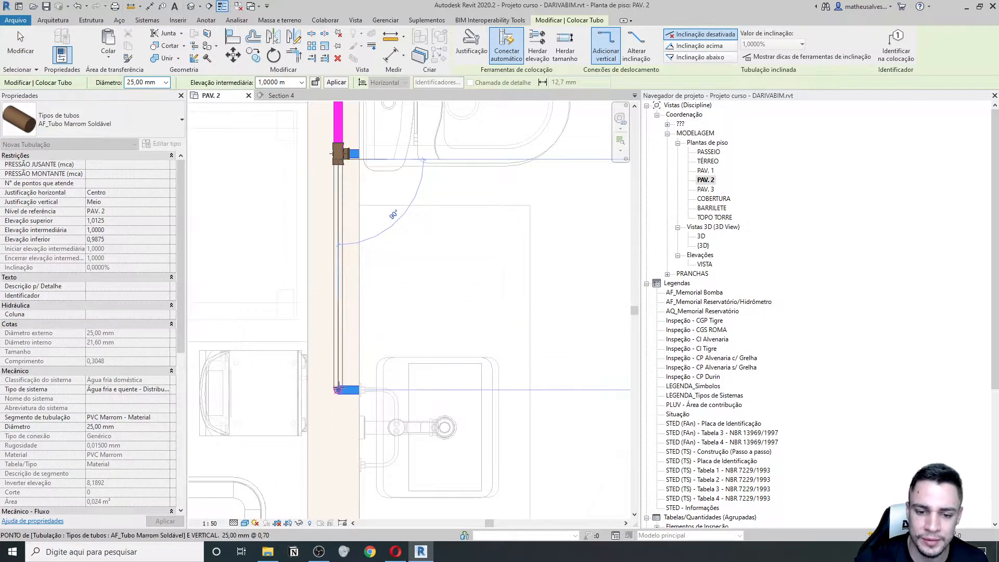
pyautogui.click(338, 390)
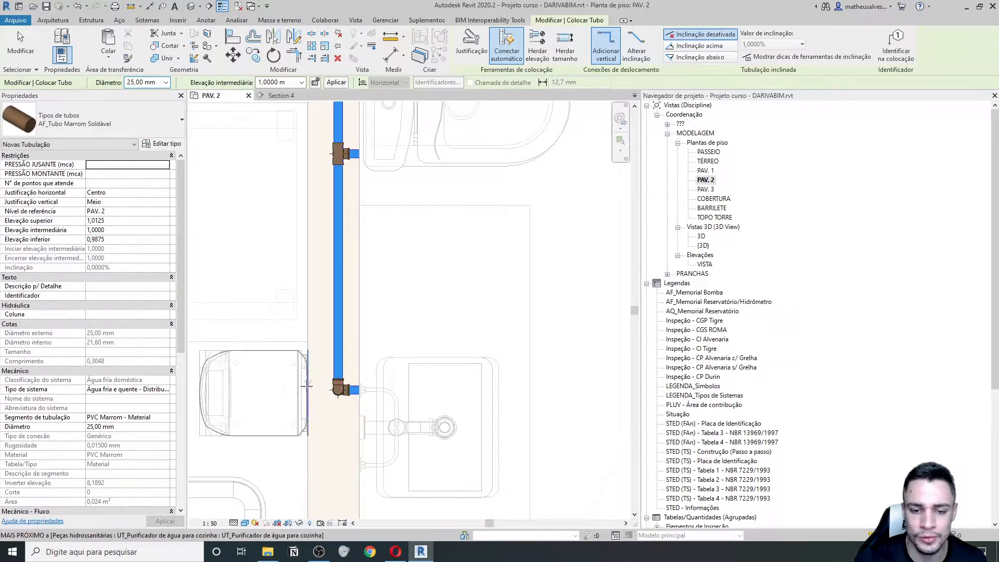
pyautogui.scroll(-2, 305, 382)
pyautogui.press('Escape')
pyautogui.scroll(-5, 305, 382)
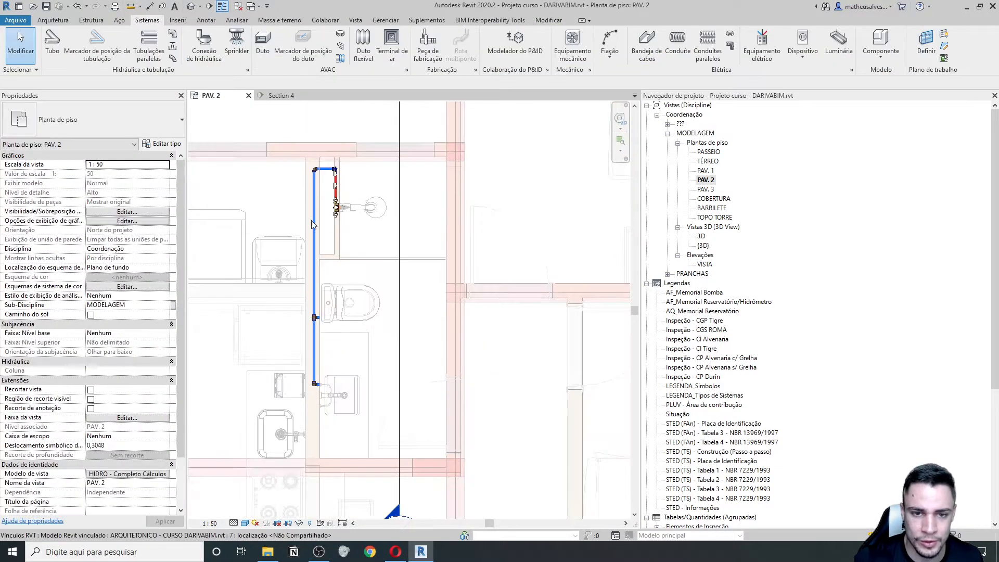
# Change the toilet and washbasin outlet elbows to the type AF_Soldavel_Joelho 90 com Bucha de Latao, Standard
pyautogui.scroll(1, 341, 205)
pyautogui.scroll(5, 386, 383)
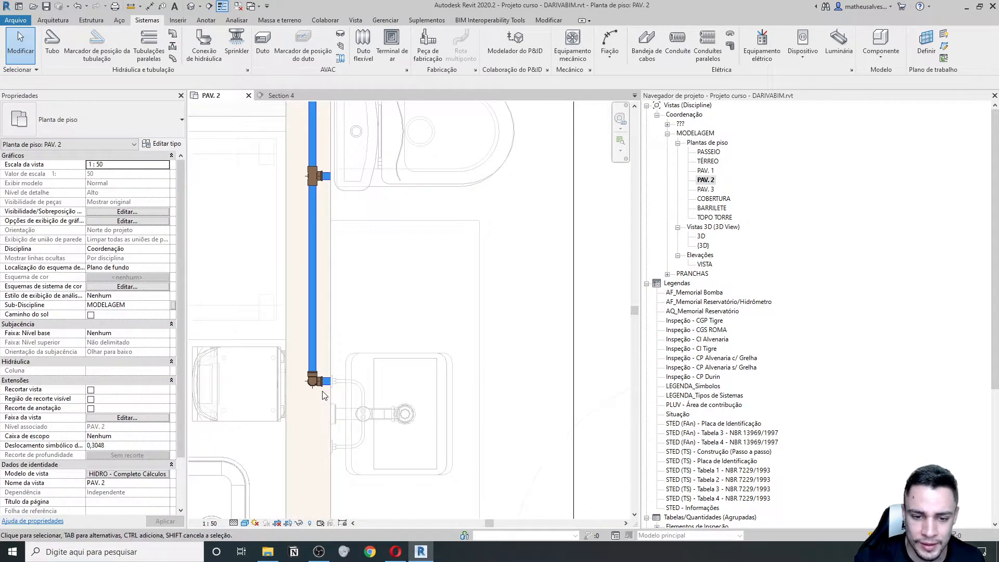
pyautogui.click(330, 389)
pyautogui.press('Escape')
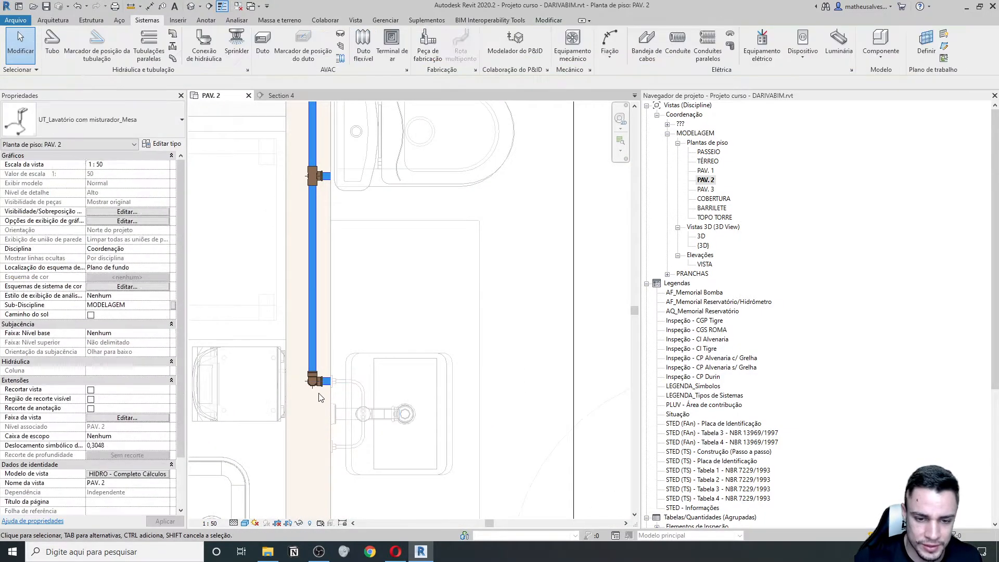
pyautogui.click(316, 384)
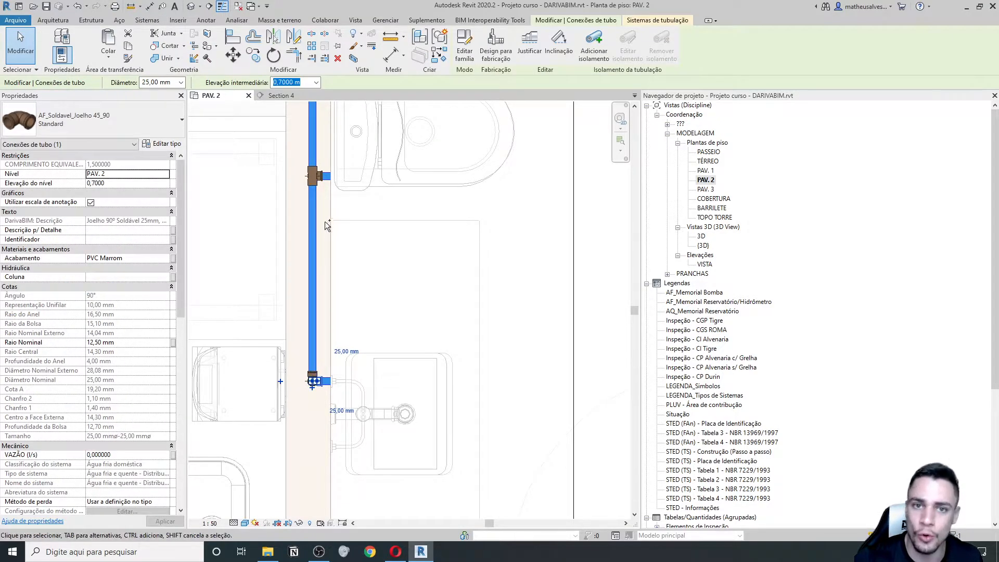
pyautogui.keyDown('ctrl'); pyautogui.click(323, 177); pyautogui.keyUp('ctrl')
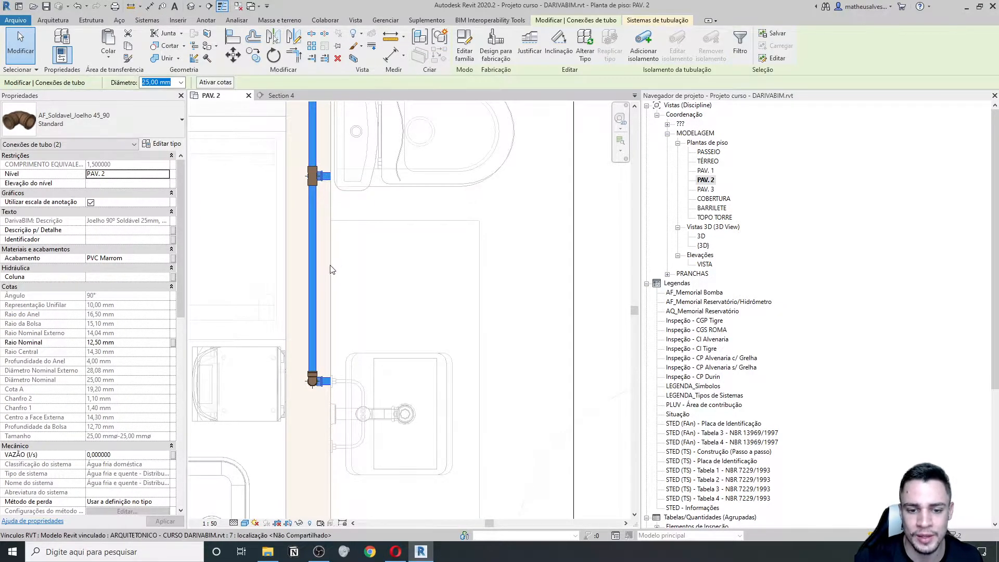
pyautogui.click(149, 117)
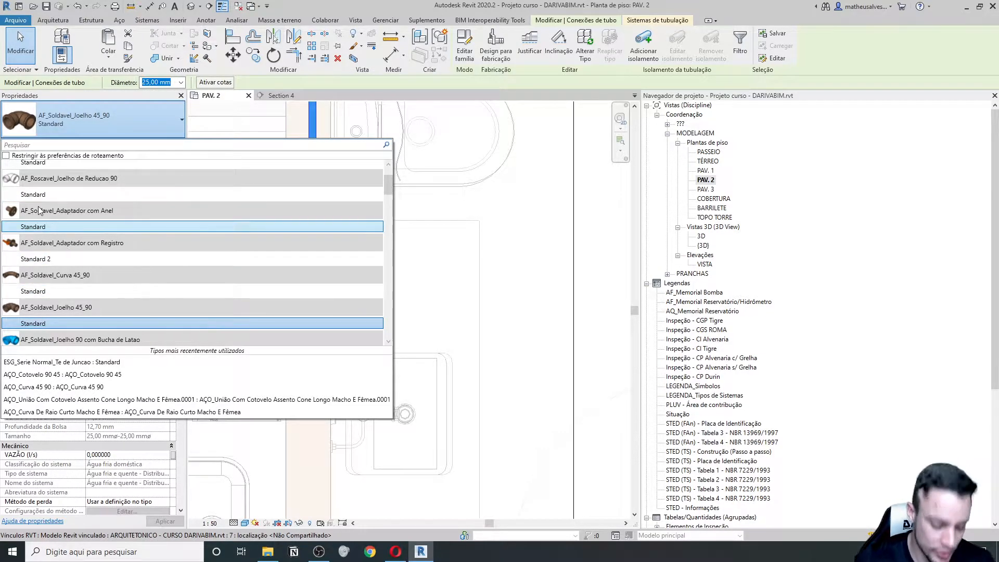
pyautogui.write('BUCHA DE')
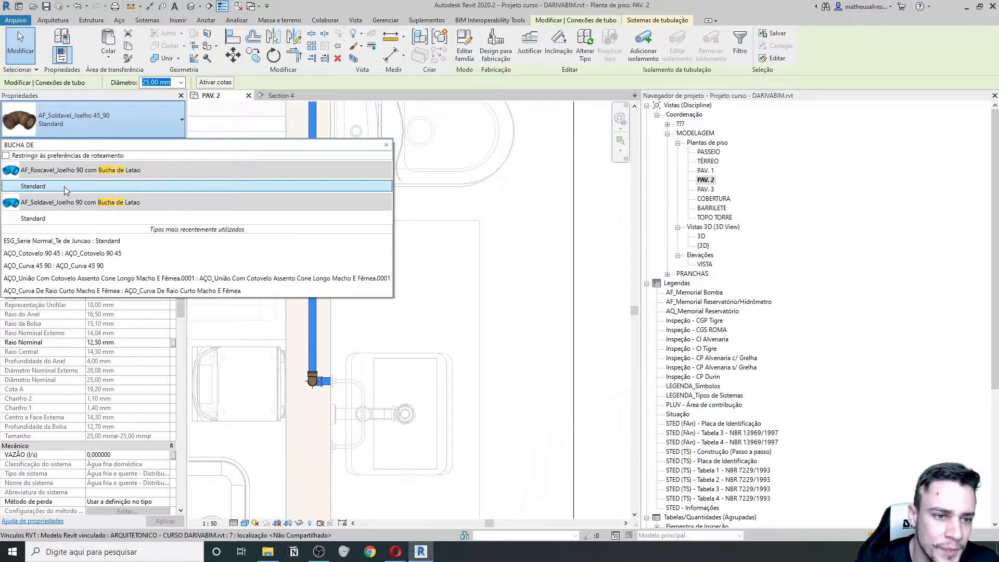
pyautogui.click(59, 218)
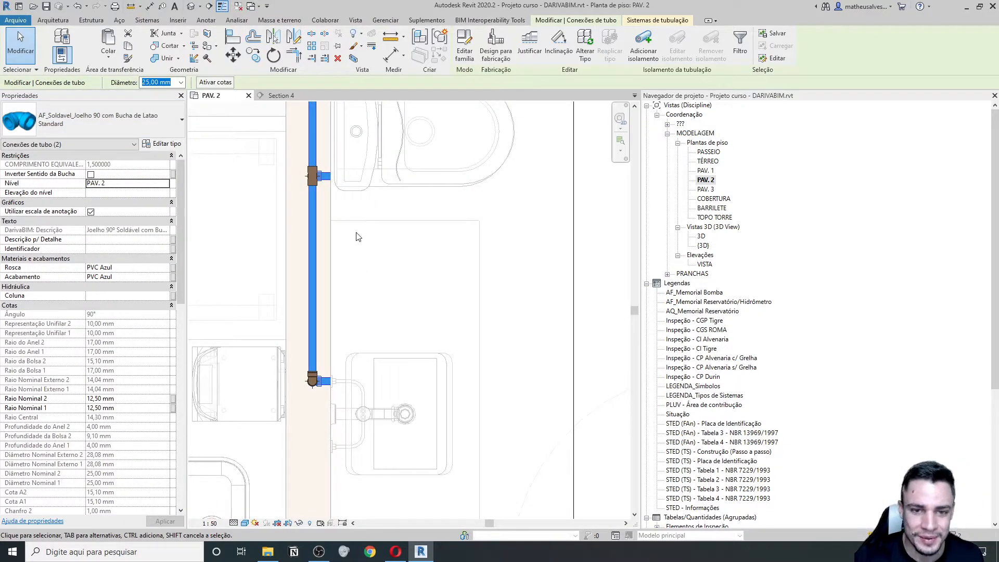
pyautogui.moveTo(357, 237); pyautogui.dragTo(348, 291, button='middle')
pyautogui.click(349, 290)
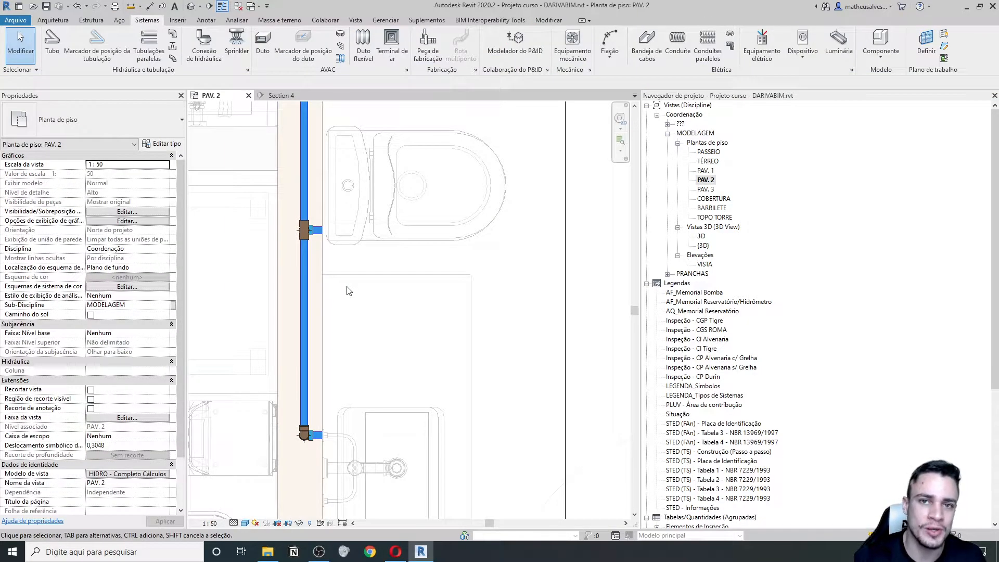
# Align the outer face of the toilet's outlet elbow with the bathroom-side face of the wall
pyautogui.press('a')
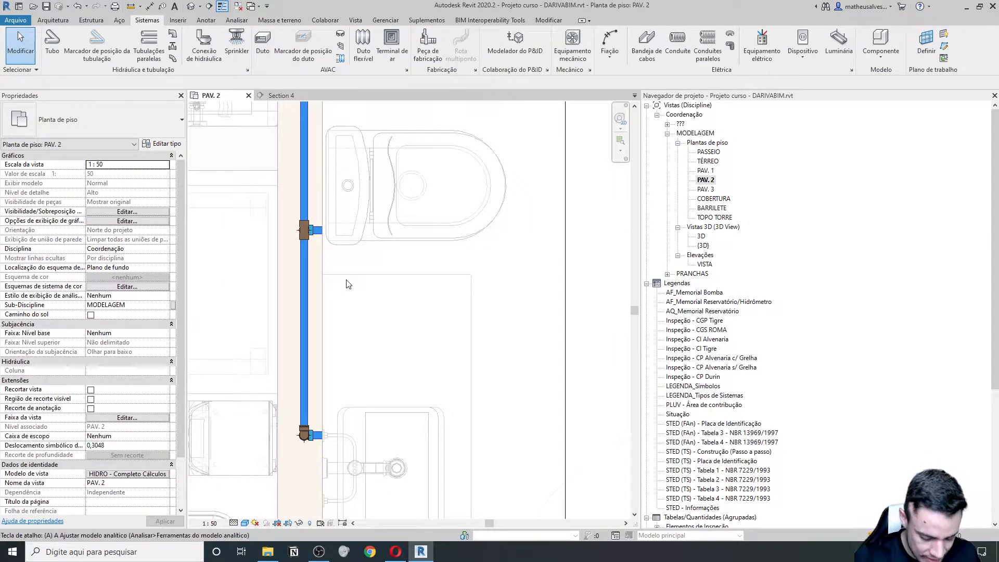
pyautogui.press('l')
pyautogui.scroll(3, 332, 273)
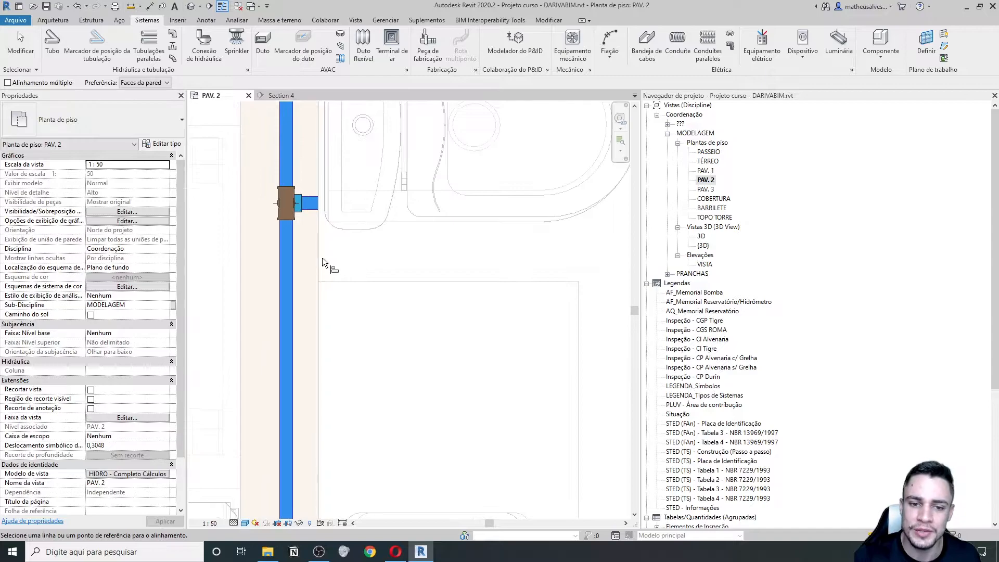
pyautogui.click(321, 257)
pyautogui.scroll(2, 295, 204)
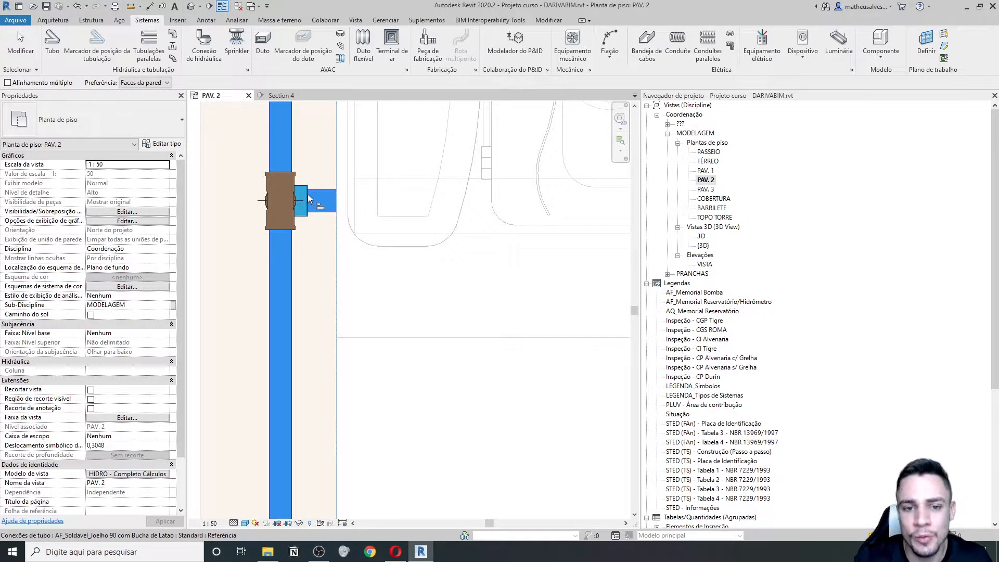
pyautogui.click(307, 194)
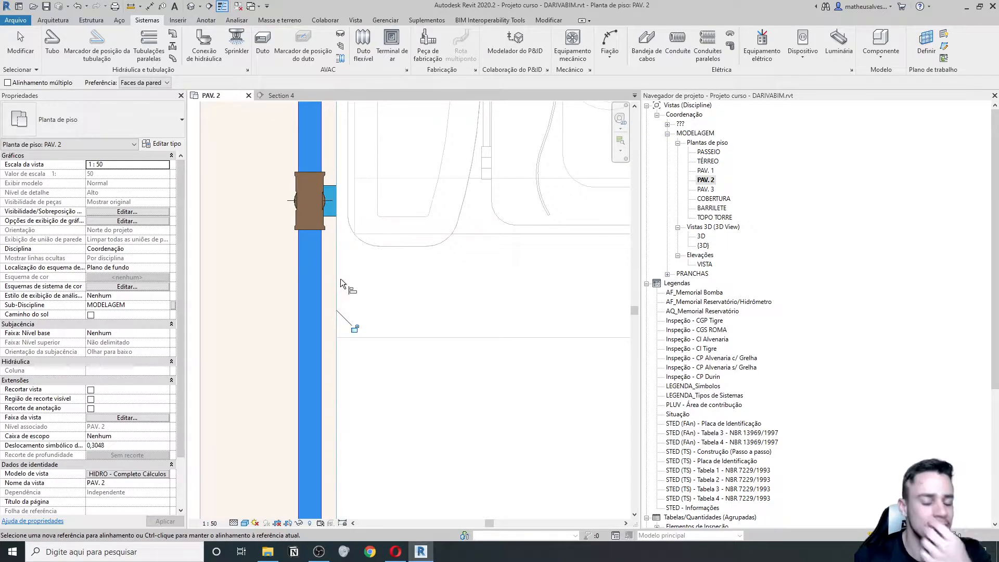
pyautogui.scroll(-2, 341, 281)
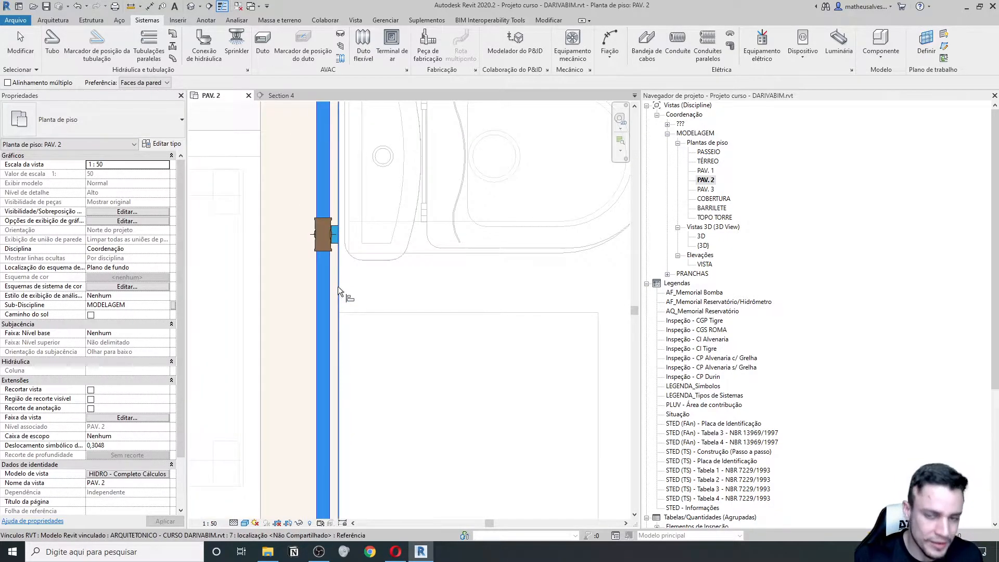
pyautogui.press('Escape')
# Review the cold-water run in plan up to the shower and open the Section 4 view from its marker
pyautogui.scroll(-3, 339, 287)
pyautogui.moveTo(316, 204); pyautogui.dragTo(317, 236, button='middle')
pyautogui.scroll(4, 312, 209)
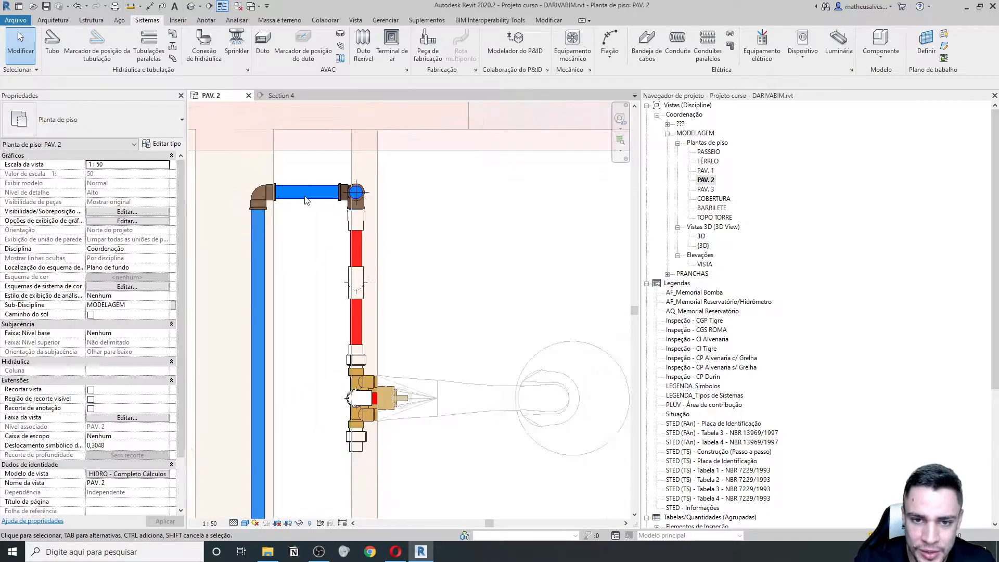
pyautogui.scroll(-5, 307, 200)
pyautogui.moveTo(337, 412); pyautogui.dragTo(343, 369, button='middle')
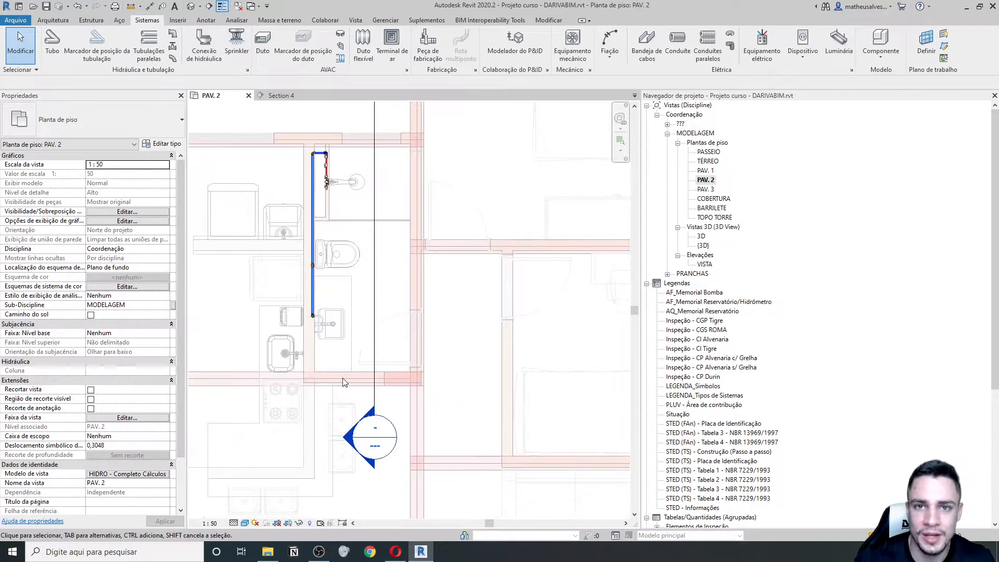
pyautogui.doubleClick(352, 444)
pyautogui.scroll(-5, 350, 376)
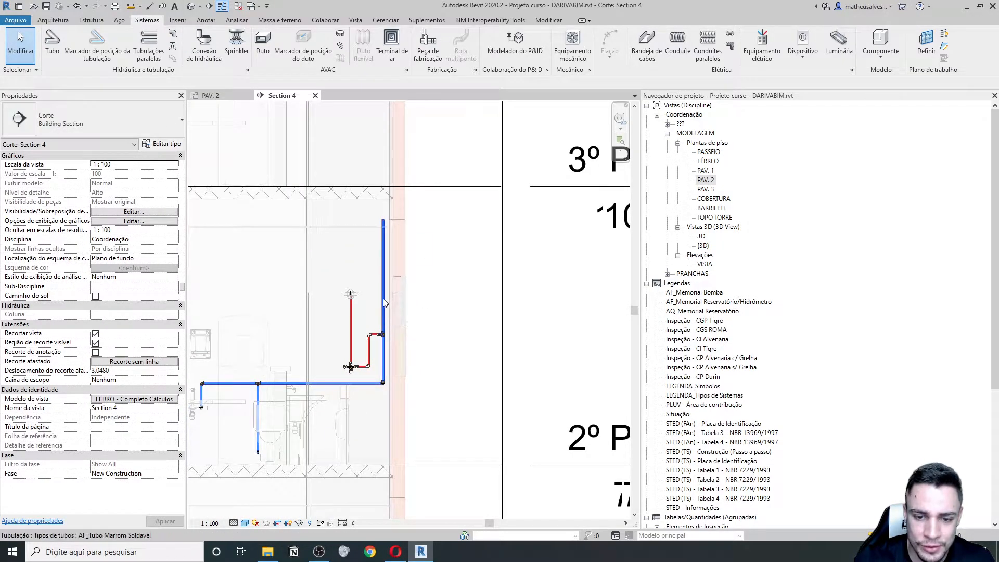
# Examine the cold-water route in section, from the shower supply riser along the wall to the toilet and washbasin drops
pyautogui.scroll(3, 381, 401)
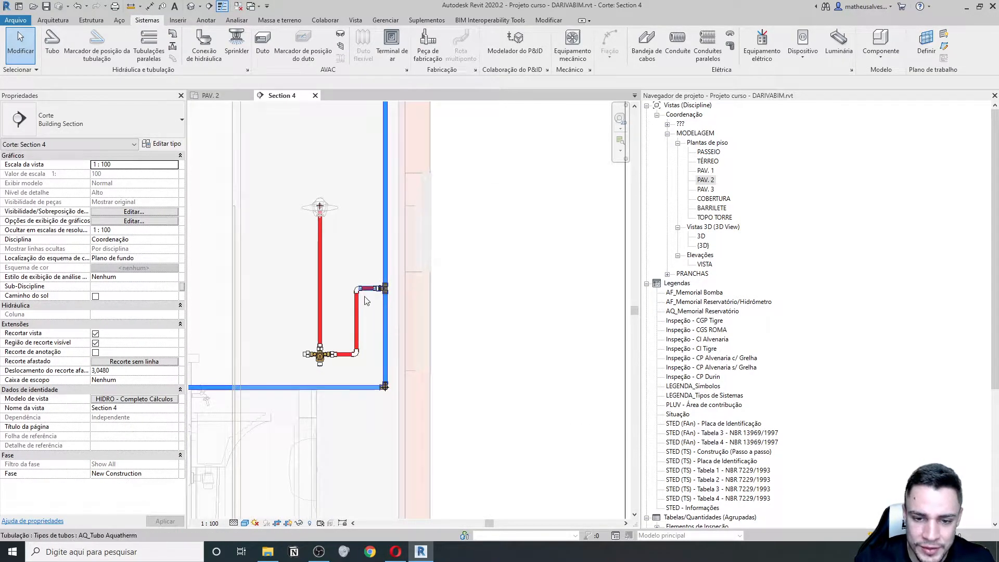
pyautogui.scroll(3, 357, 390)
pyautogui.moveTo(328, 391); pyautogui.dragTo(522, 346, button='middle')
pyautogui.scroll(-3, 390, 332)
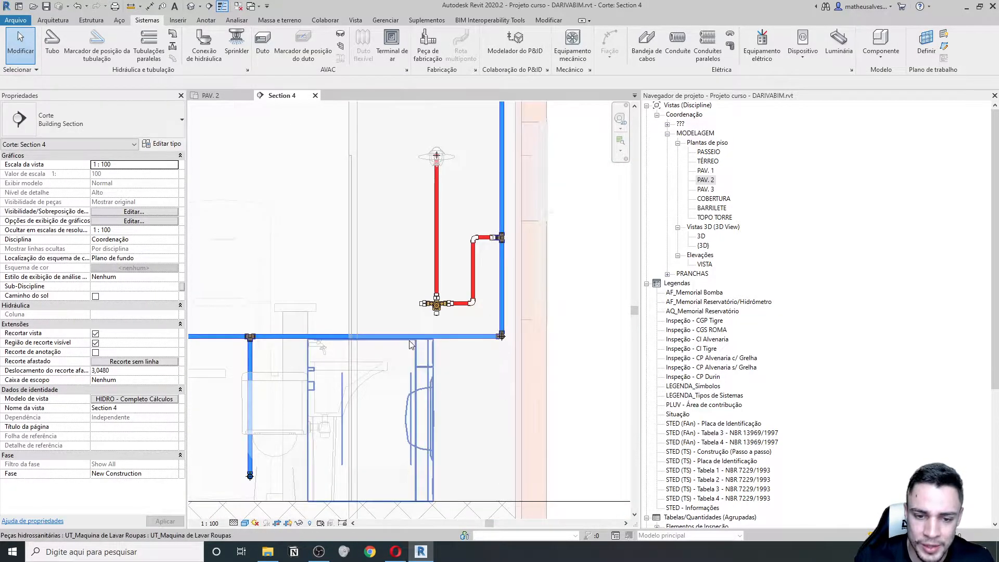
pyautogui.moveTo(333, 345); pyautogui.dragTo(408, 331, button='middle')
pyautogui.scroll(-3, 408, 331)
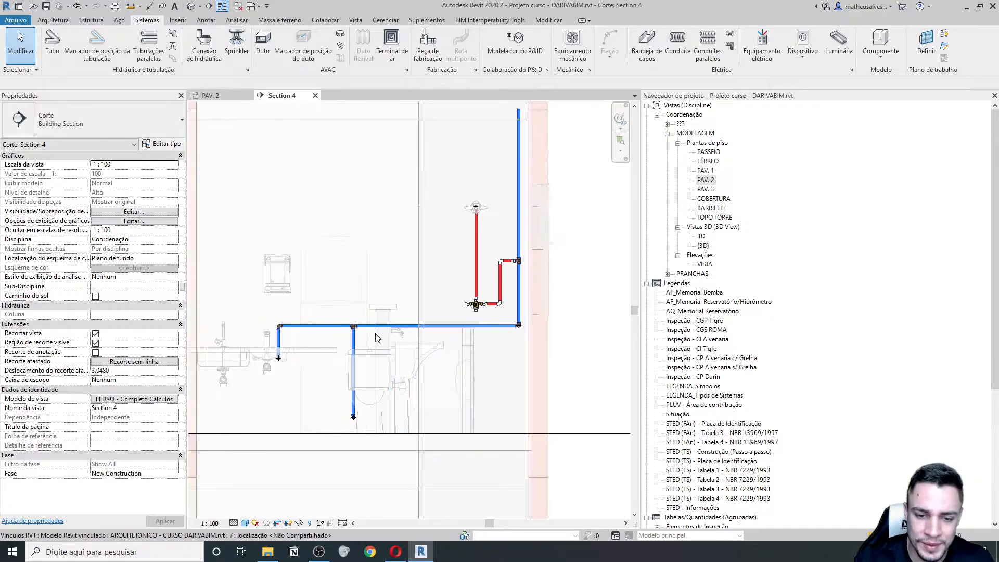
pyautogui.scroll(2, 484, 328)
pyautogui.moveTo(281, 332); pyautogui.dragTo(354, 315, button='middle')
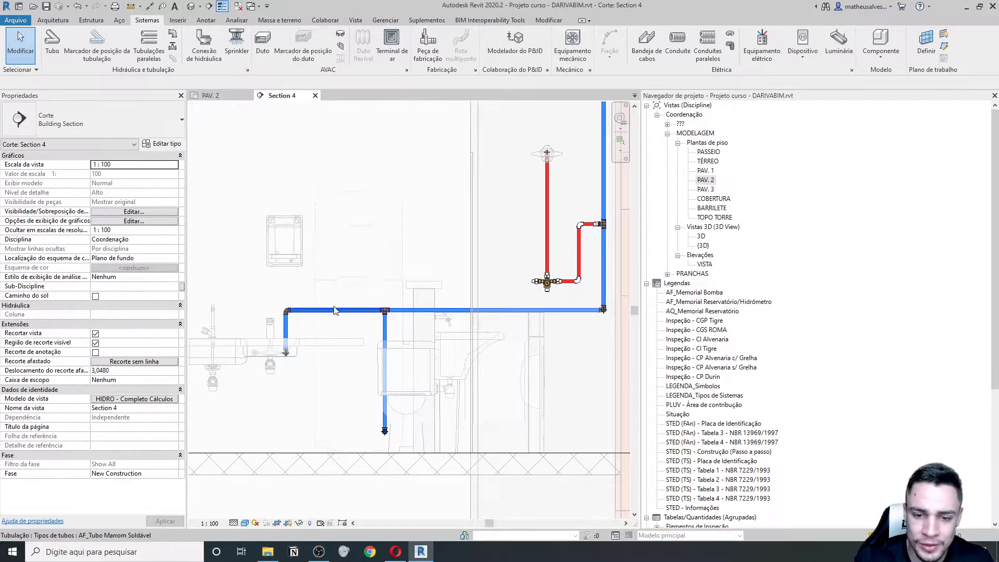
pyautogui.scroll(-2, 337, 309)
pyautogui.scroll(2, 402, 318)
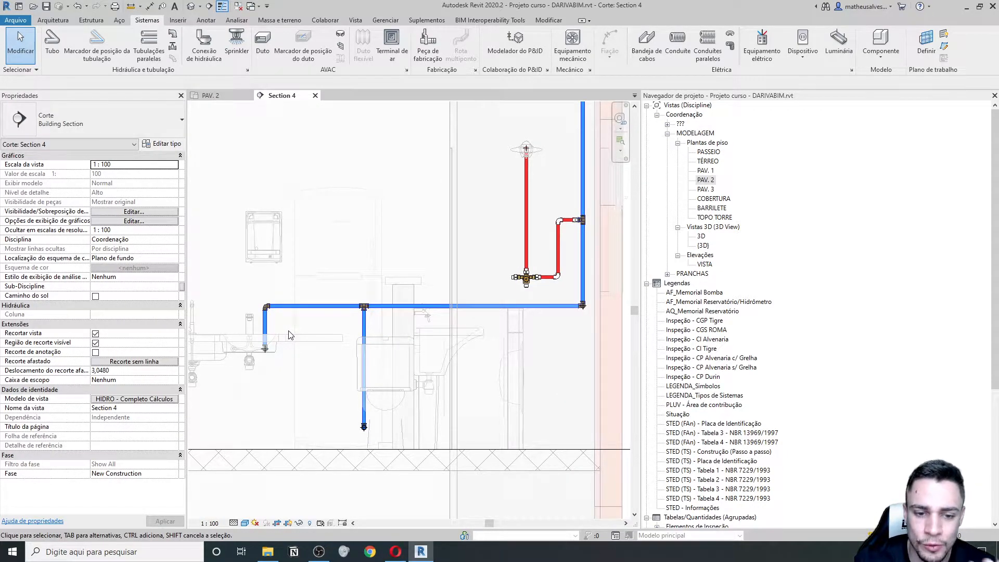
# Compare the fixture units of the washbasin with those of the horizontal pipe between the tee and the washbasin's elbow
pyautogui.scroll(2, 286, 325)
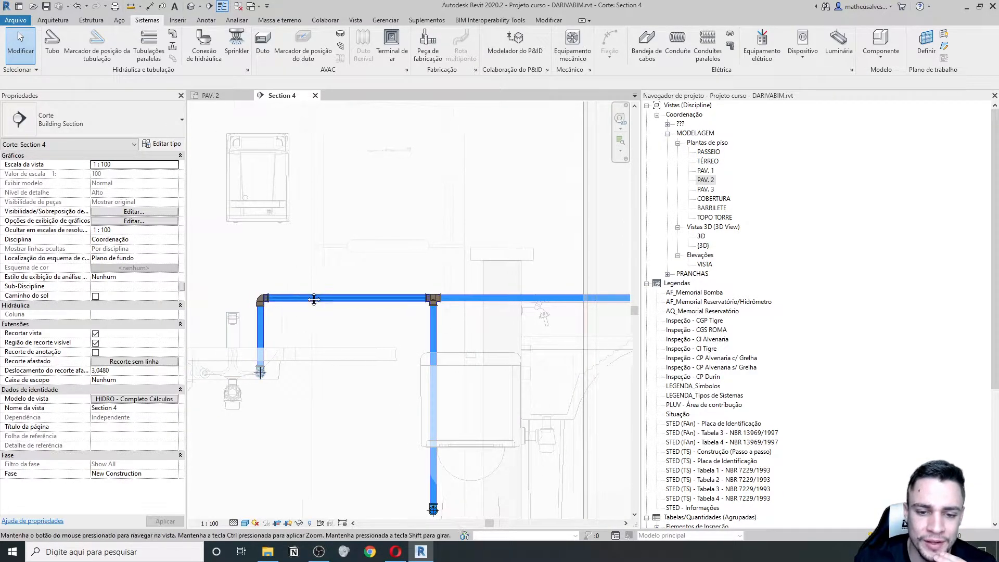
pyautogui.moveTo(289, 301); pyautogui.dragTo(334, 298, button='middle')
pyautogui.click(334, 295)
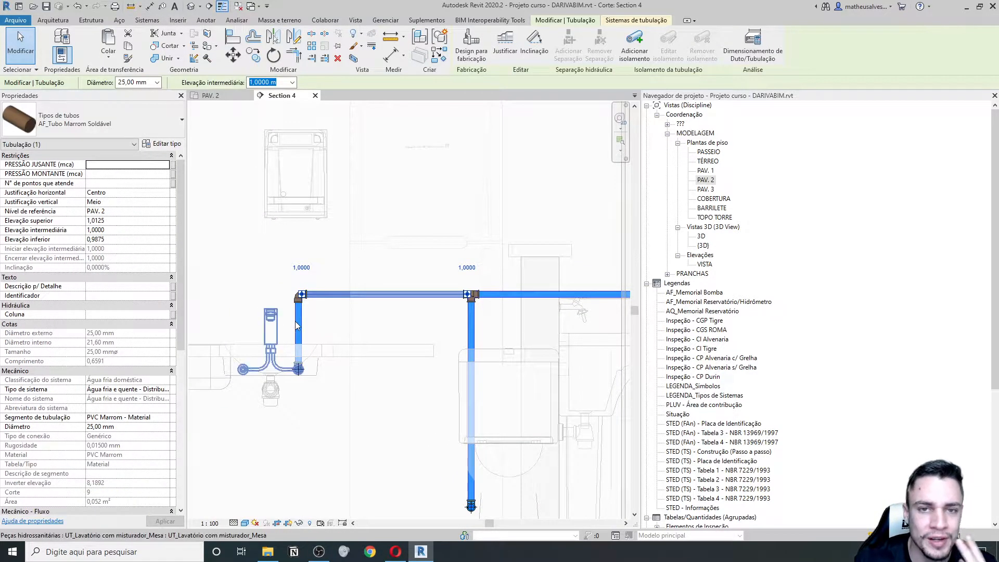
pyautogui.click(267, 318)
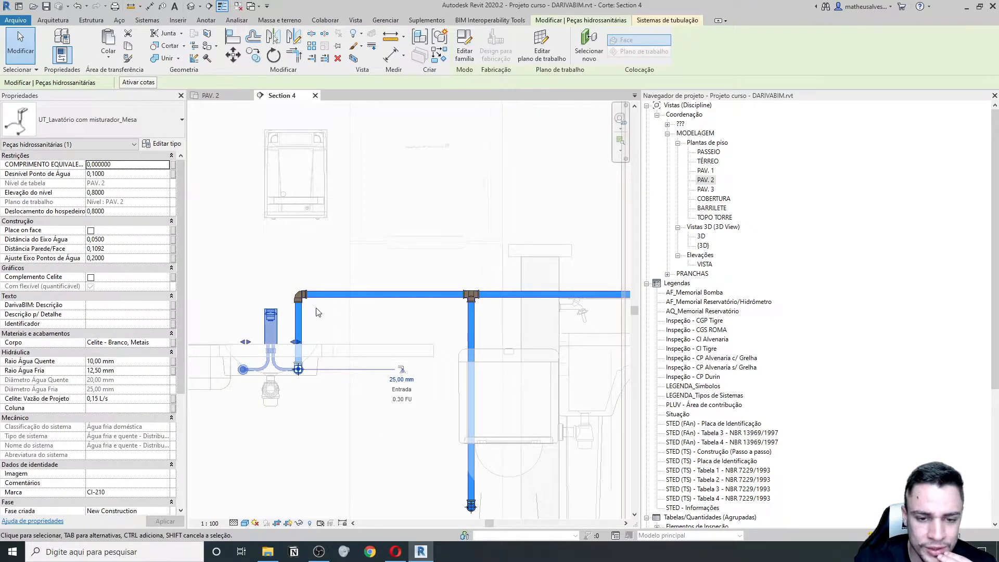
pyautogui.click(366, 294)
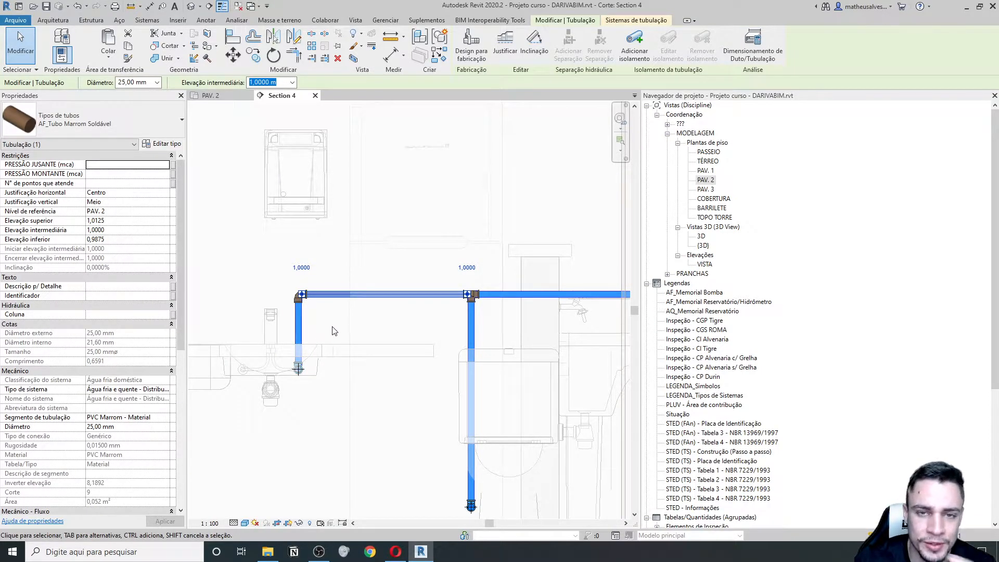
pyautogui.scroll(-6, 112, 342)
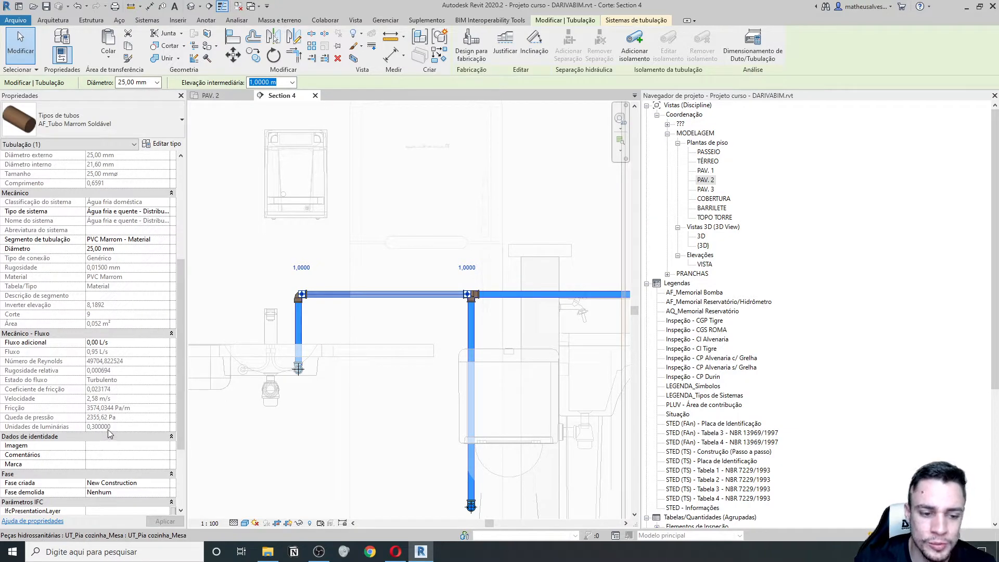
# Compare the fixture units of the toilet with those of the vertical pipe that supplies it
pyautogui.moveTo(490, 402); pyautogui.dragTo(377, 374, button='middle')
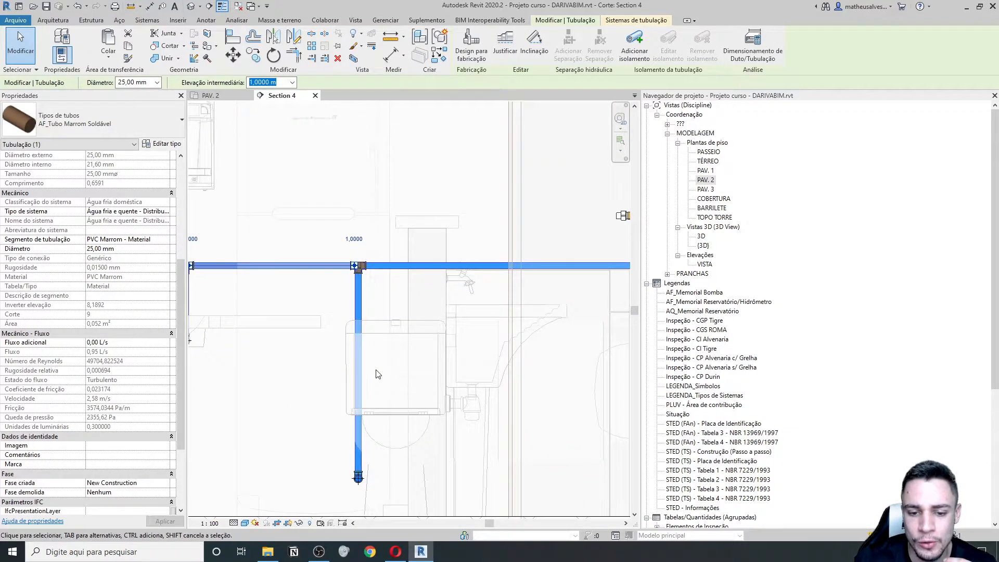
pyautogui.click(379, 329)
pyautogui.moveTo(379, 330); pyautogui.dragTo(380, 274, button='middle')
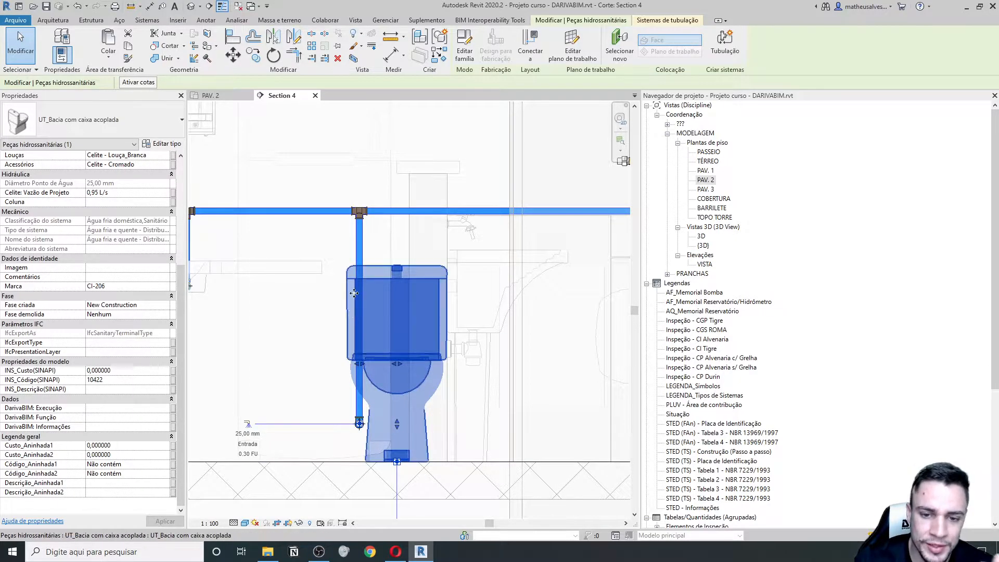
pyautogui.click(362, 355)
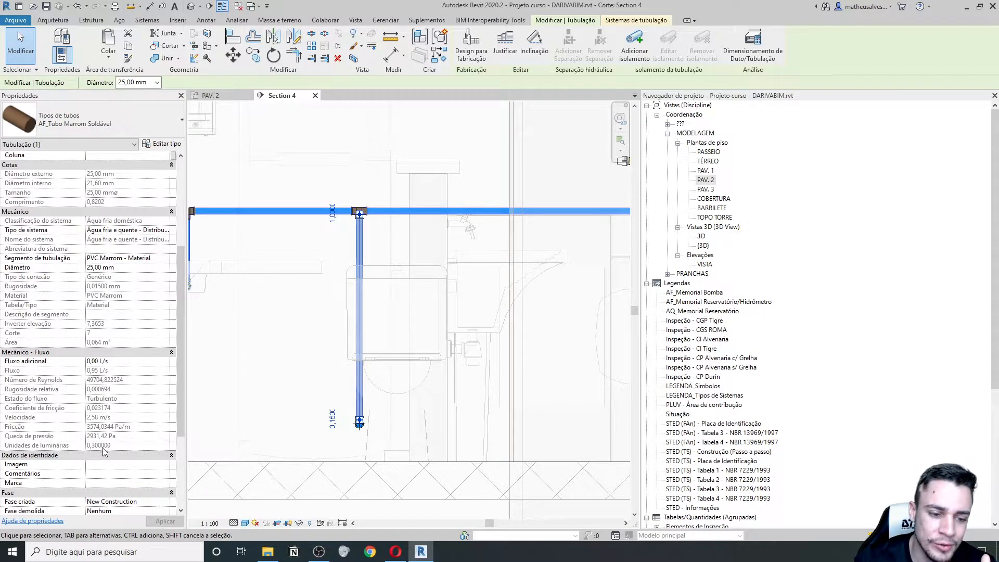
pyautogui.moveTo(318, 266); pyautogui.dragTo(298, 287, button='middle')
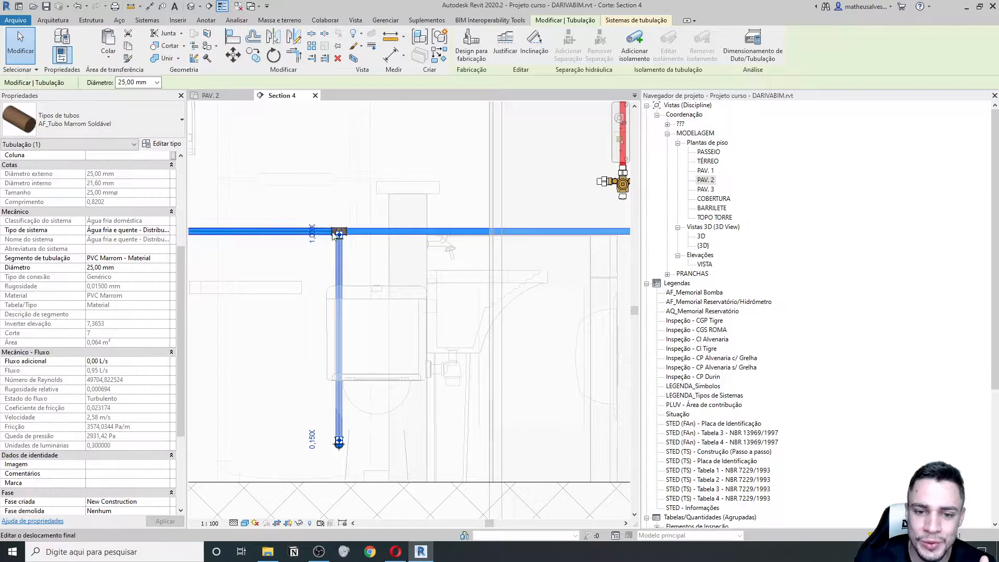
pyautogui.moveTo(356, 265); pyautogui.dragTo(431, 253, button='middle')
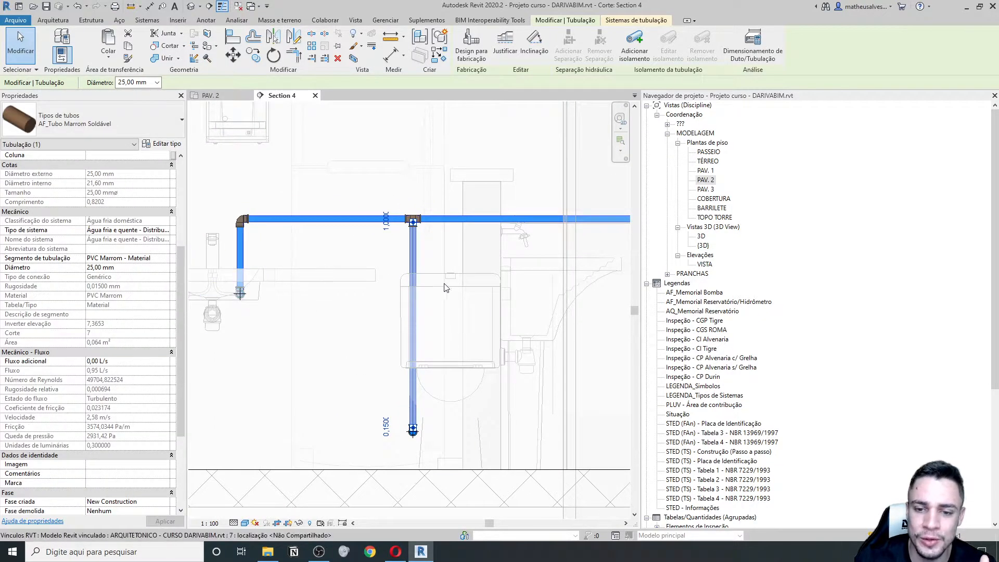
pyautogui.moveTo(441, 295); pyautogui.dragTo(414, 303, button='middle')
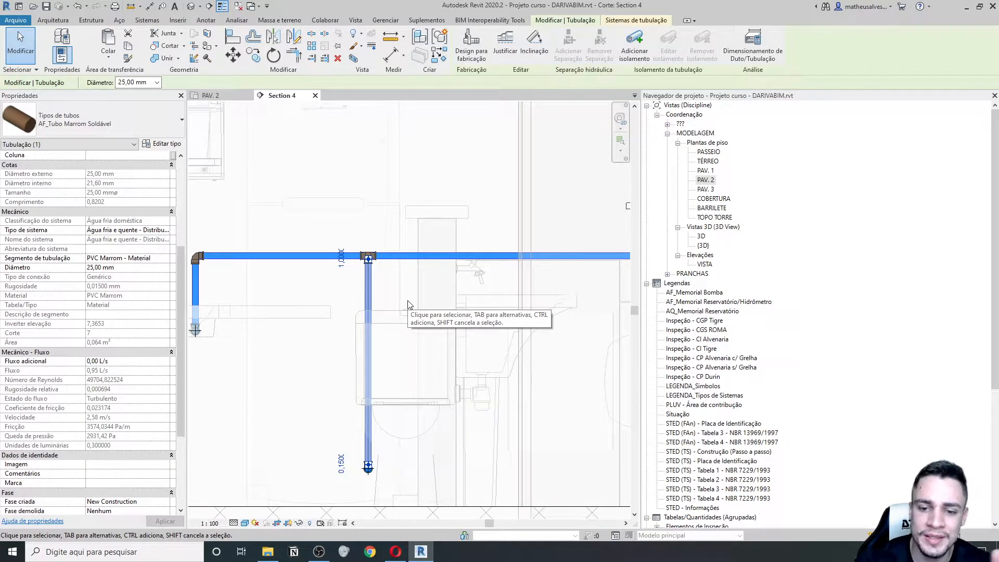
# Compare the fixture units of the horizontal pipe upstream of the toilet tee with those of the riser above the shower tee
pyautogui.click(405, 258)
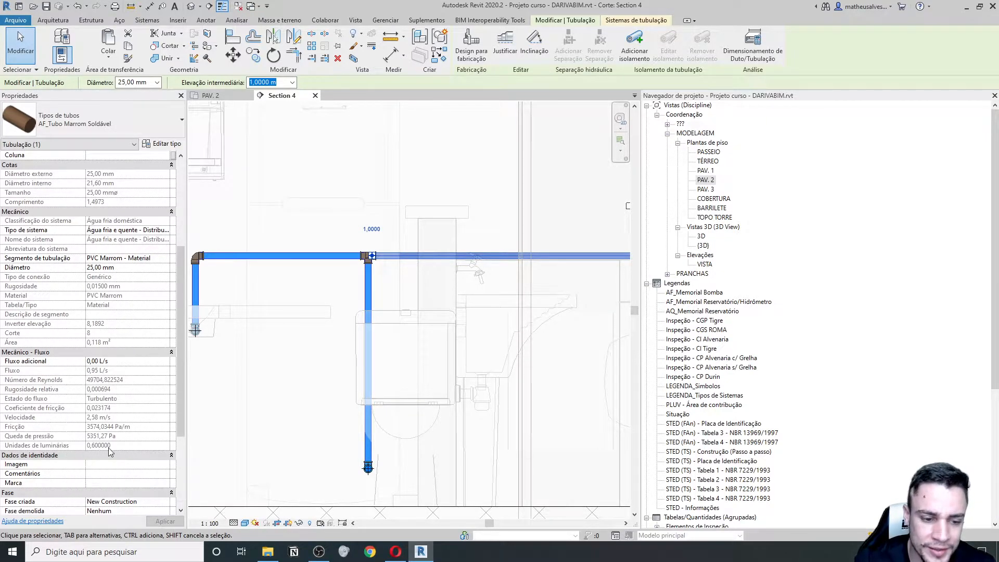
pyautogui.scroll(-5, 275, 381)
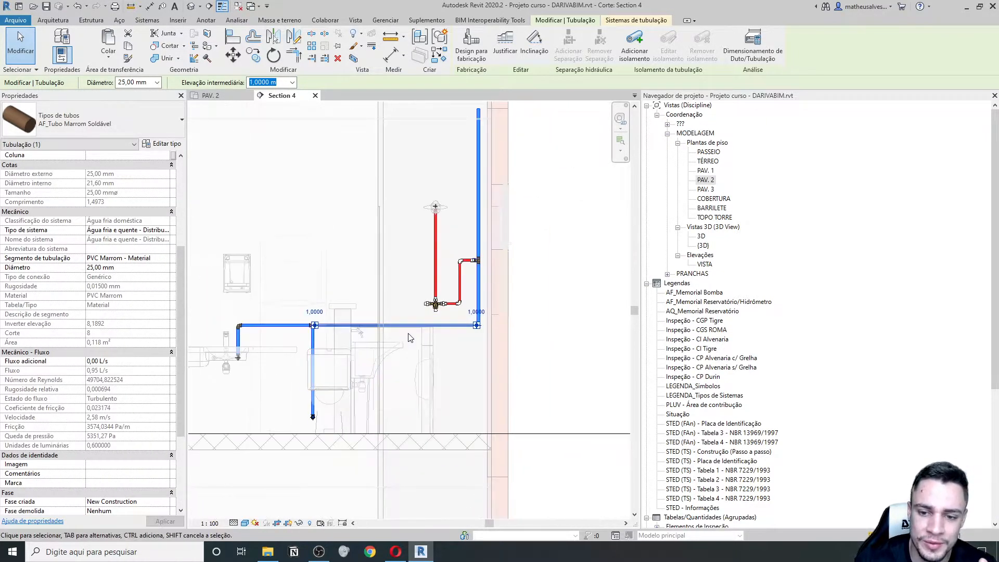
pyautogui.moveTo(442, 321); pyautogui.dragTo(359, 343, button='middle')
pyautogui.scroll(4, 361, 344)
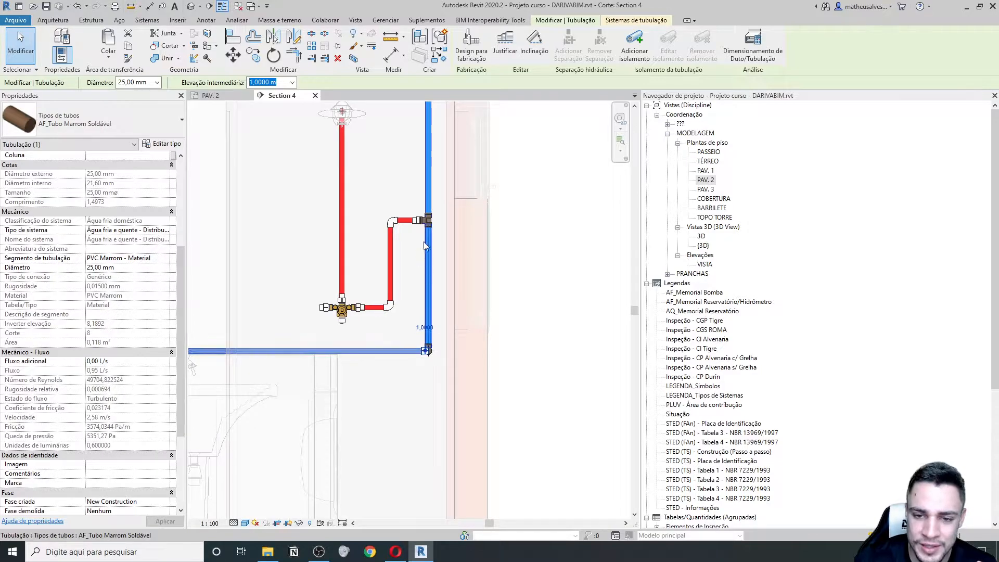
pyautogui.moveTo(424, 250); pyautogui.dragTo(376, 336, button='middle')
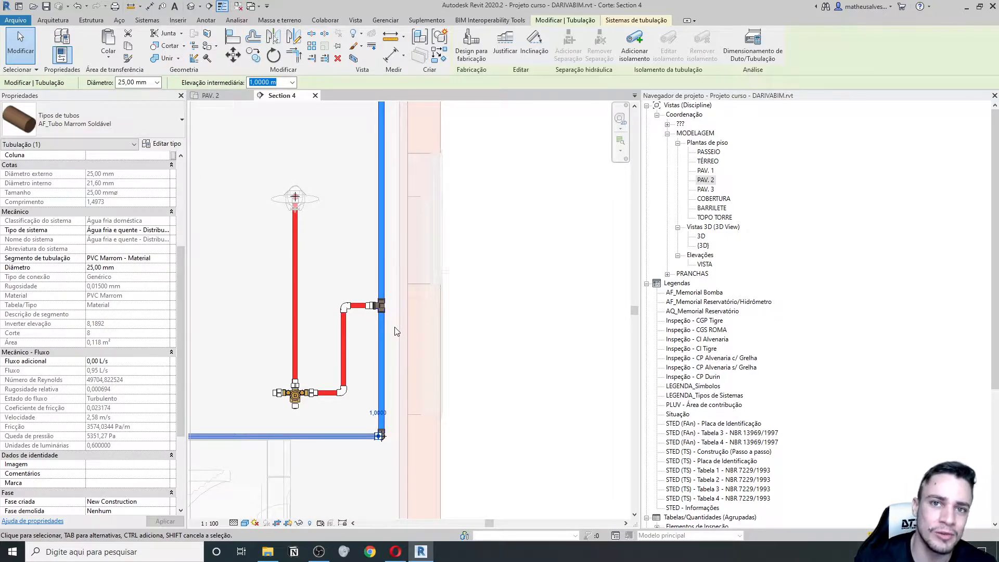
pyautogui.click(383, 239)
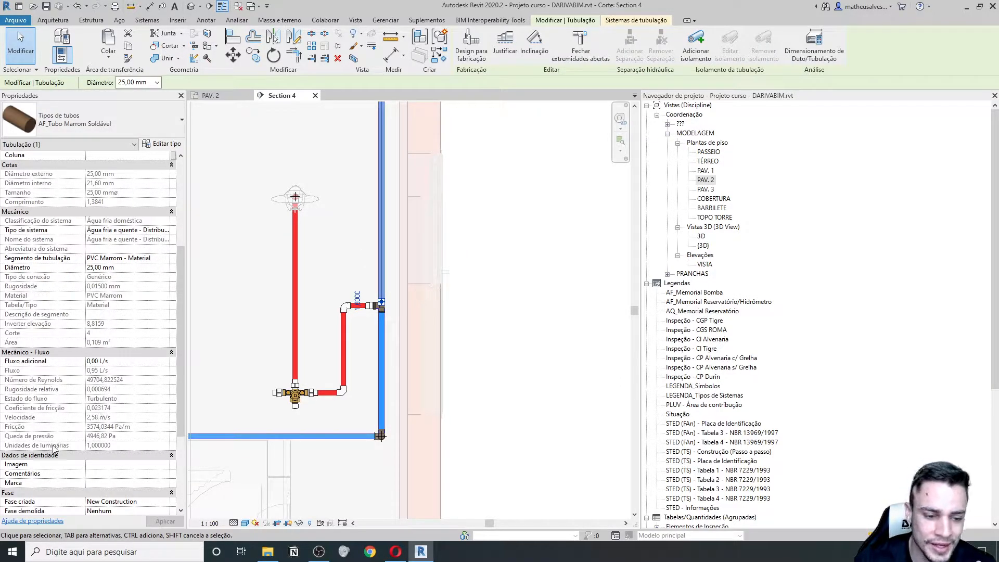
pyautogui.scroll(-2, 347, 372)
pyautogui.scroll(-2, 310, 304)
# Examine the cold-water riser above the shower branch in section and clear the pipe selection
pyautogui.moveTo(289, 311); pyautogui.dragTo(360, 290, button='middle')
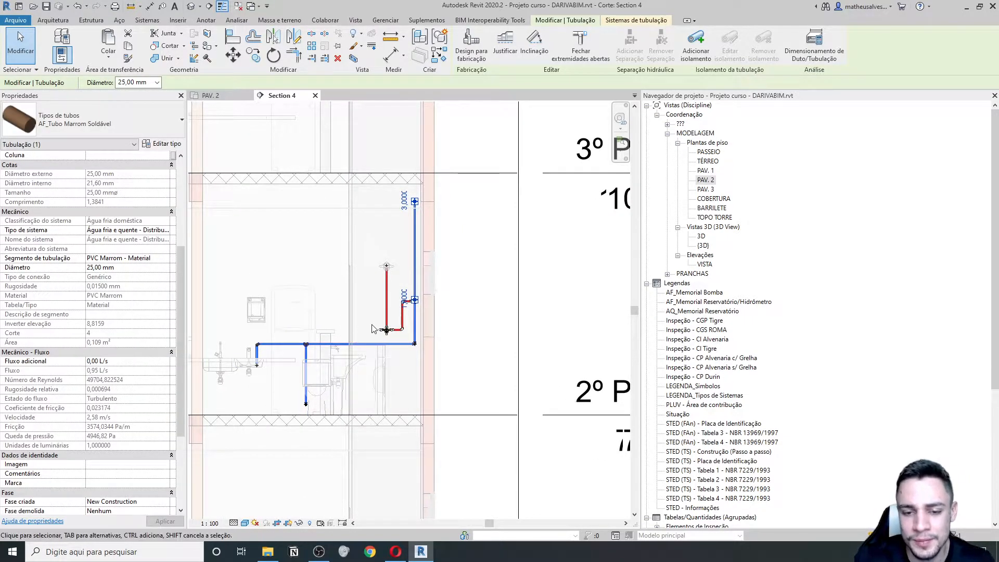
pyautogui.scroll(3, 372, 328)
pyautogui.moveTo(422, 243); pyautogui.dragTo(409, 289, button='middle')
pyautogui.scroll(2, 410, 295)
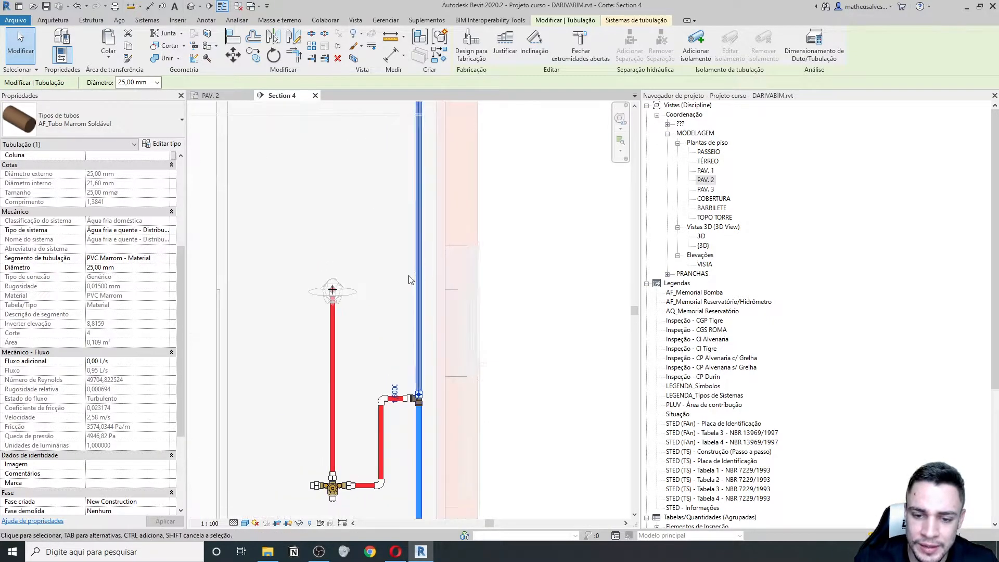
pyautogui.scroll(-3, 415, 272)
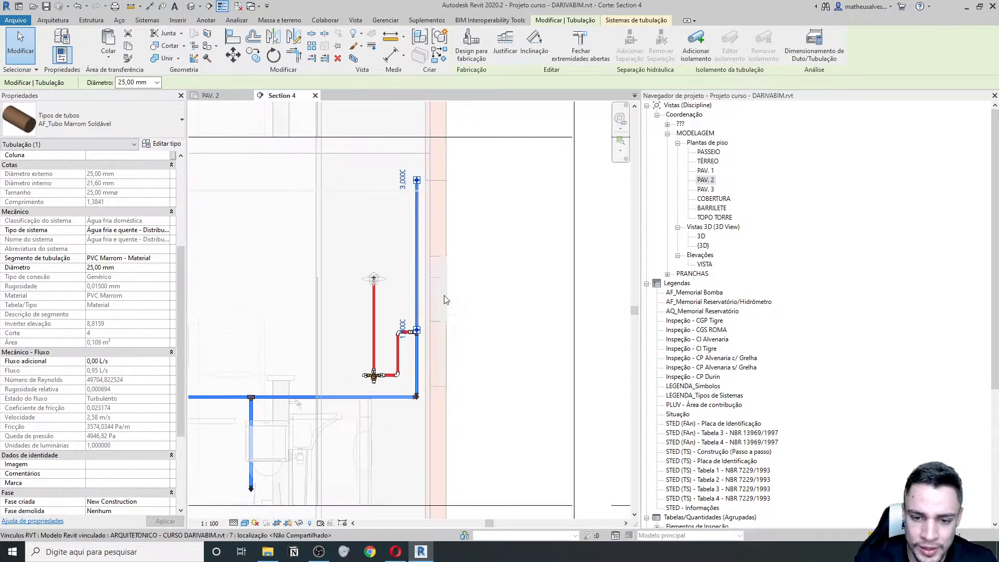
pyautogui.click(476, 280)
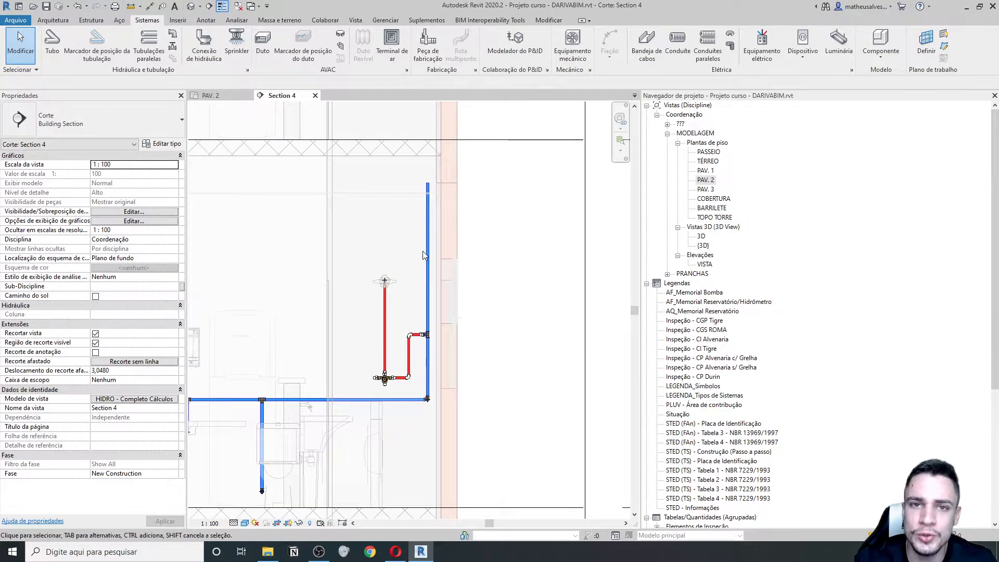
# Insert a 3/4" AF_Registro de gaveta gate valve on the cold-water riser above the shower branch
pyautogui.click(172, 48)
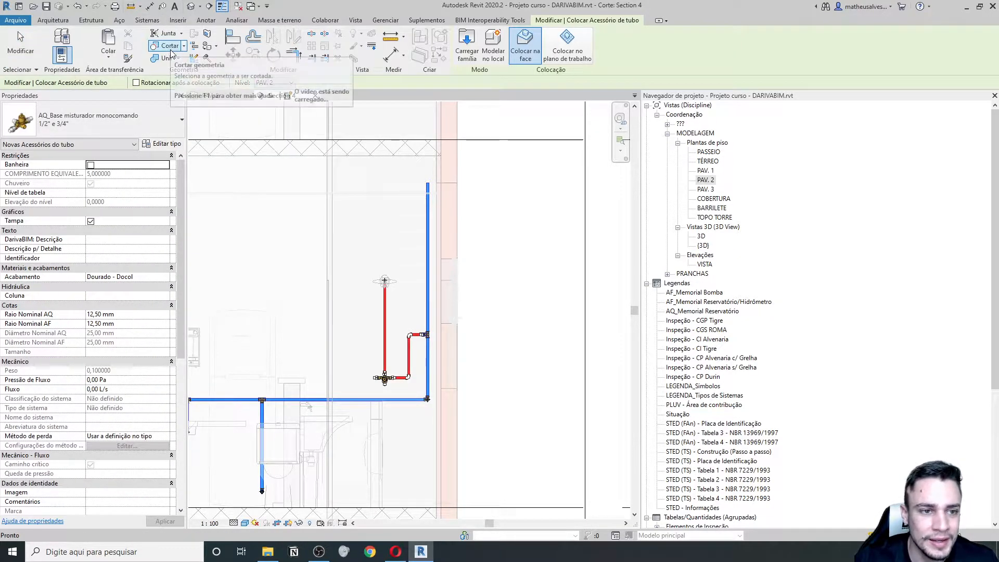
pyautogui.click(143, 126)
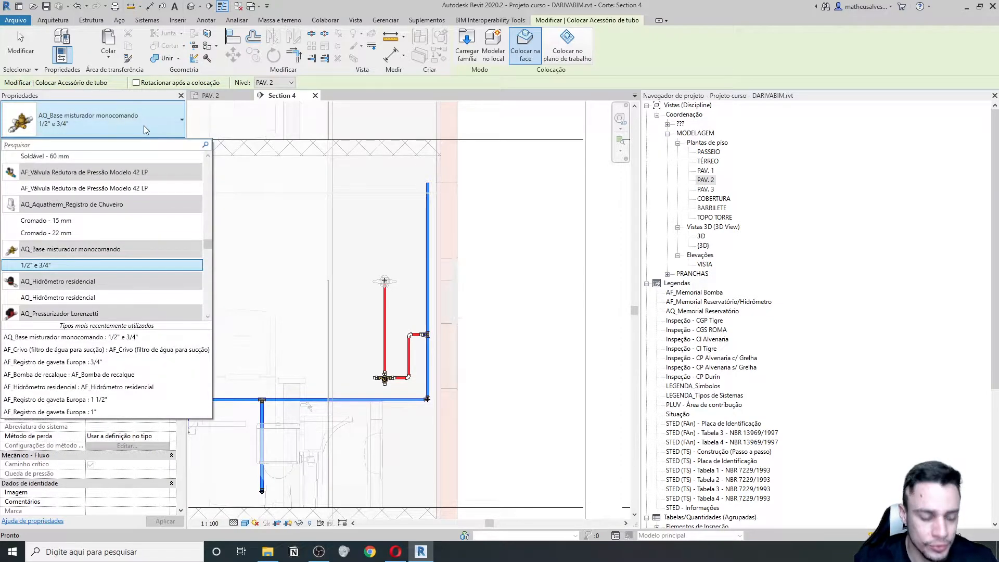
pyautogui.write('REGISTRO')
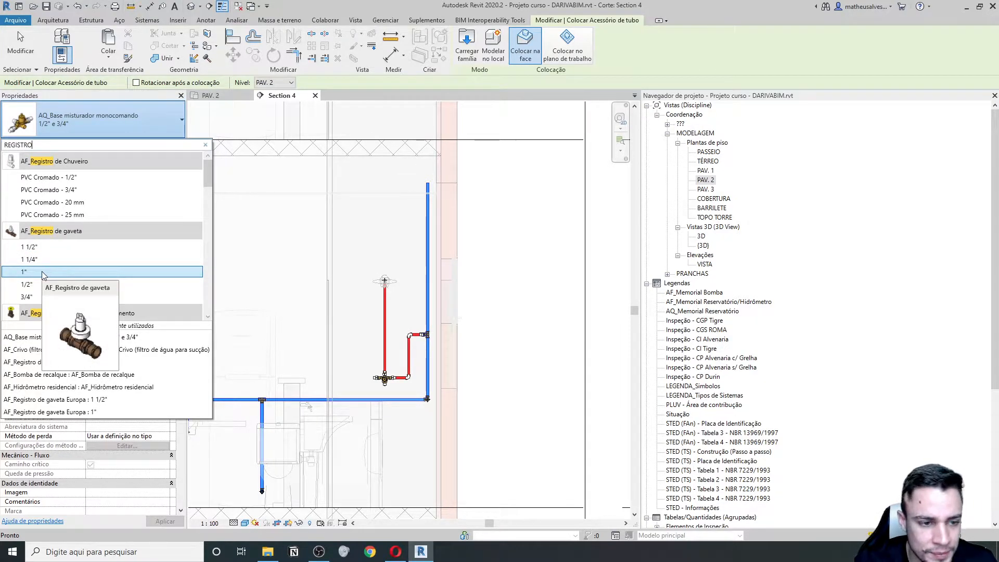
pyautogui.click(33, 297)
pyautogui.scroll(5, 426, 281)
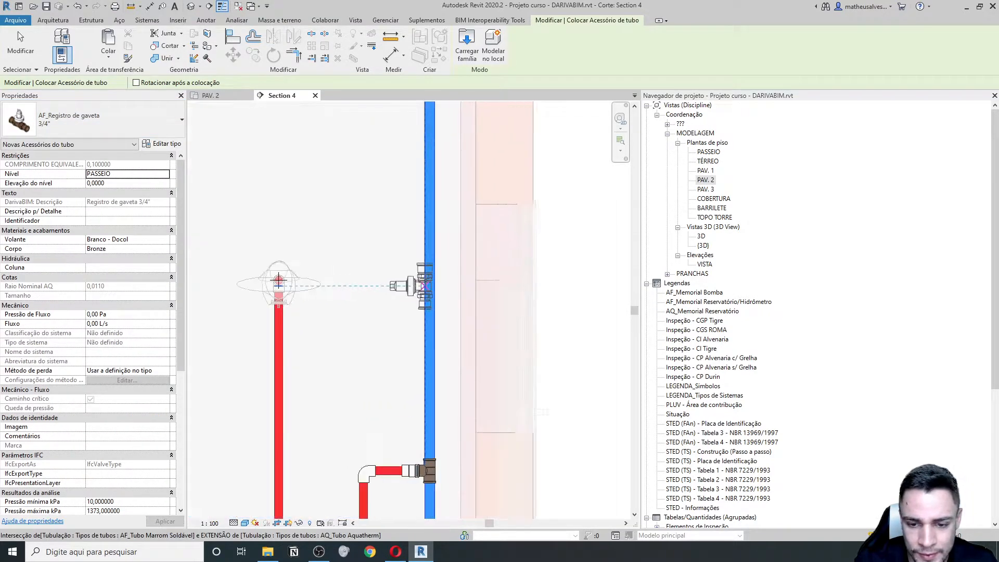
pyautogui.scroll(-3, 425, 284)
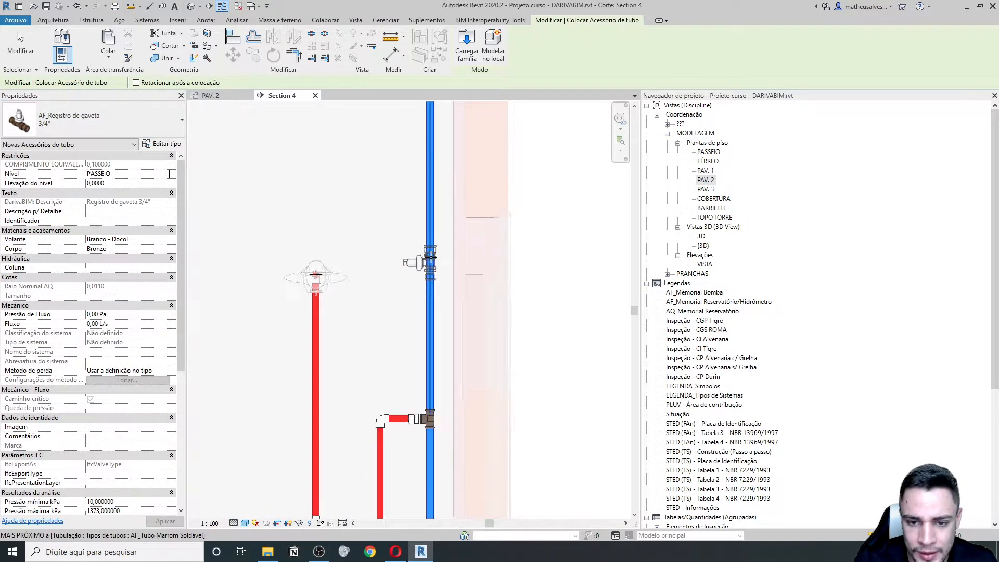
pyautogui.click(429, 195)
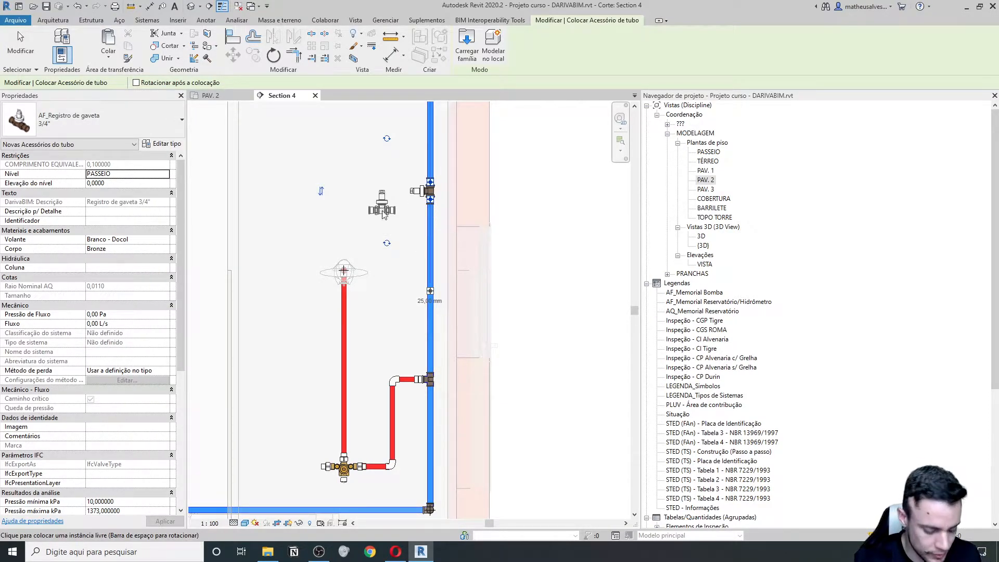
pyautogui.press('Escape')
# Set the gate valve's level elevation to 1,8000 m and rotate it so its handwheel faces the section view
pyautogui.moveTo(419, 189); pyautogui.dragTo(379, 229, button='middle')
pyautogui.click(379, 229)
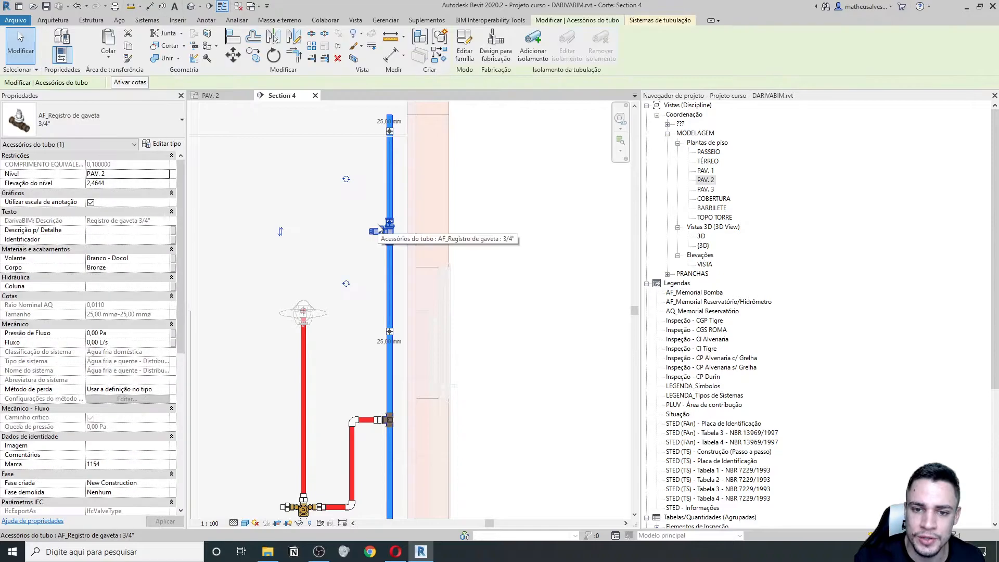
pyautogui.click(109, 183)
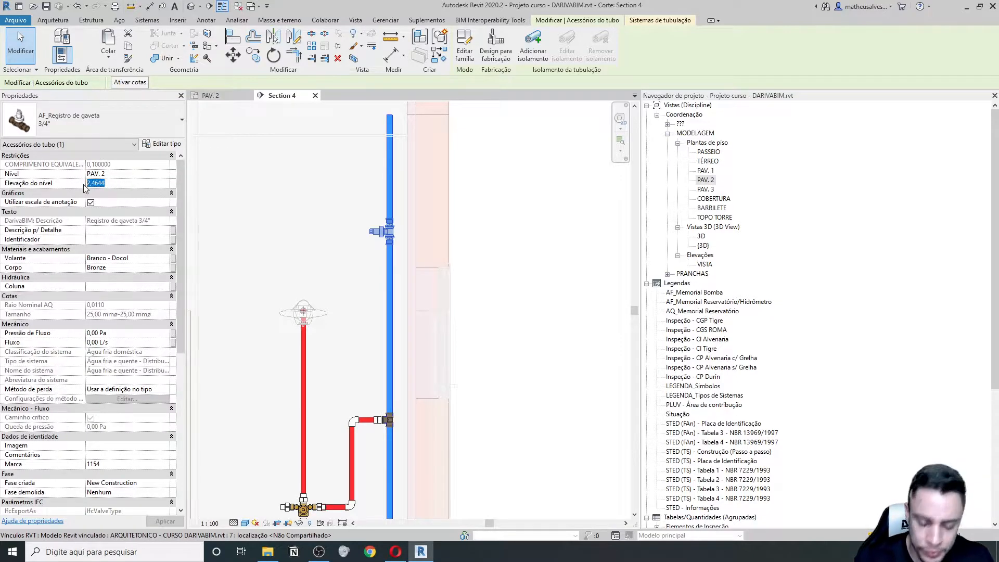
pyautogui.write('1,8000')
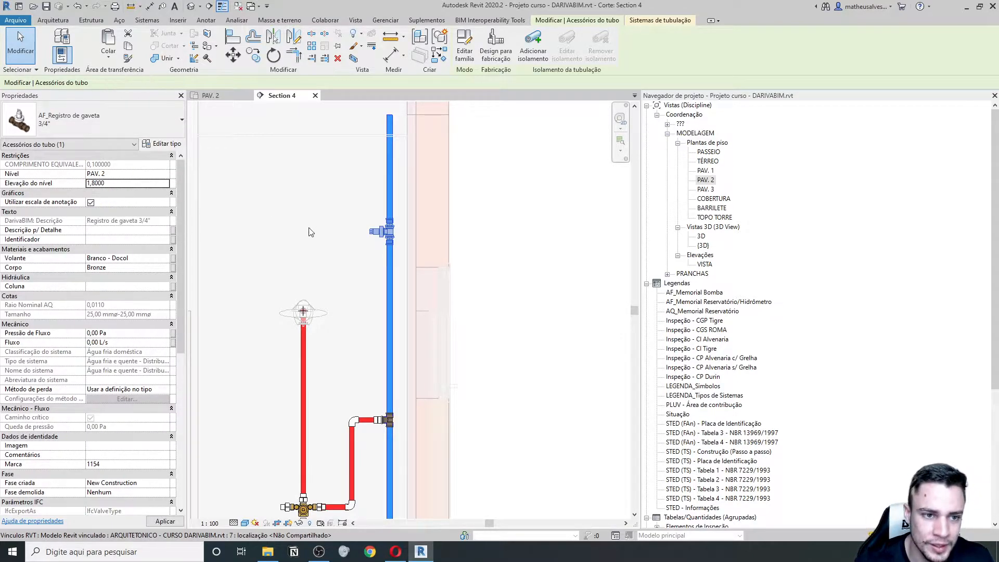
pyautogui.moveTo(379, 339); pyautogui.dragTo(339, 286, button='middle')
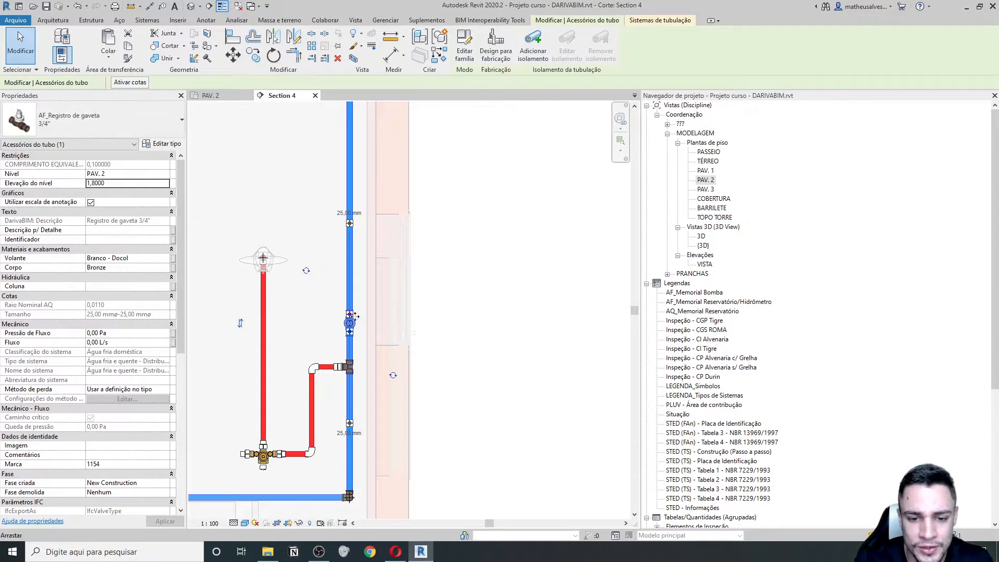
pyautogui.press('Escape')
# Review the bathroom's cold-water run in section, from the riser's gate valve to the toilet and washbasin drops
pyautogui.scroll(3, 351, 315)
pyautogui.scroll(-9, 404, 326)
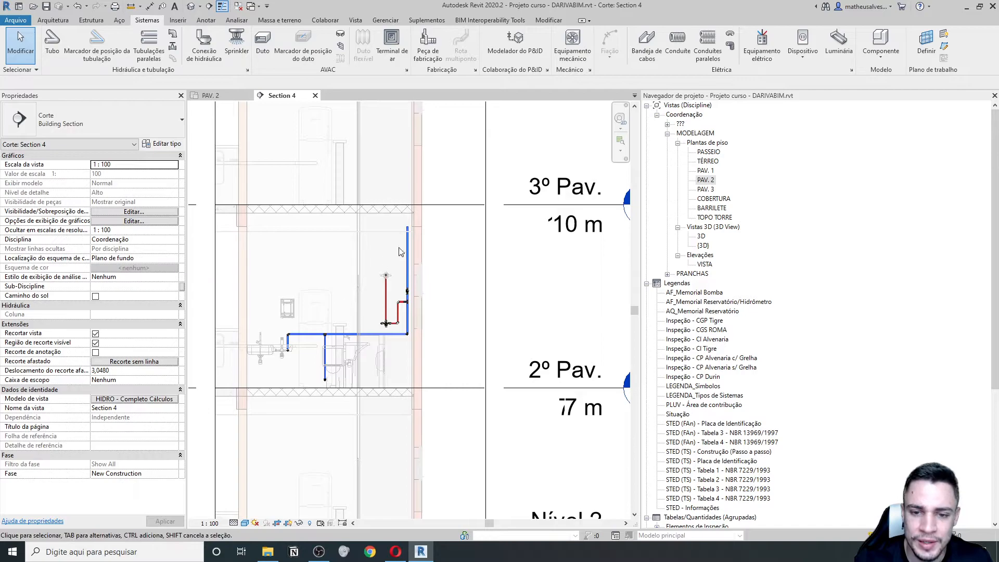
pyautogui.scroll(3, 388, 364)
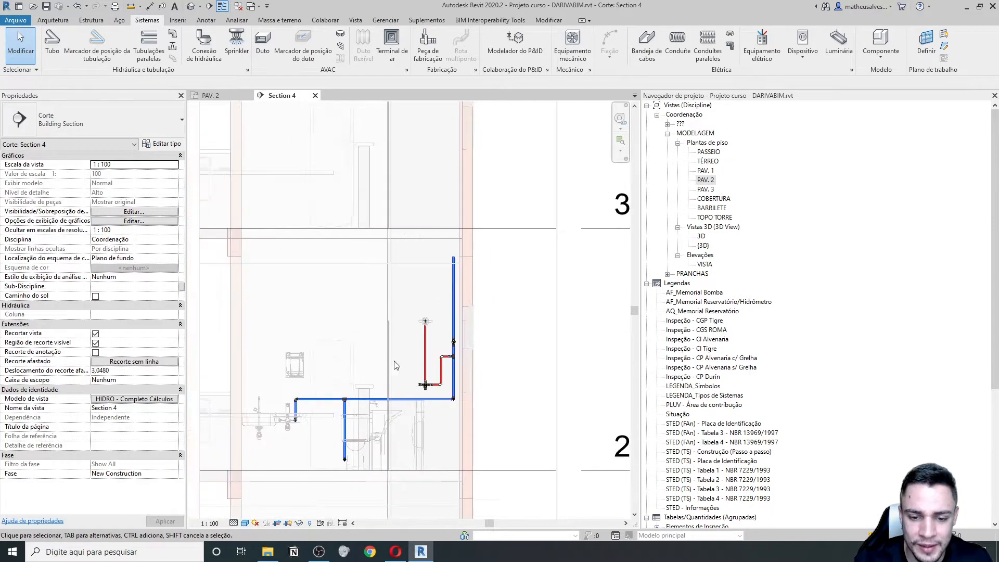
pyautogui.scroll(2, 364, 343)
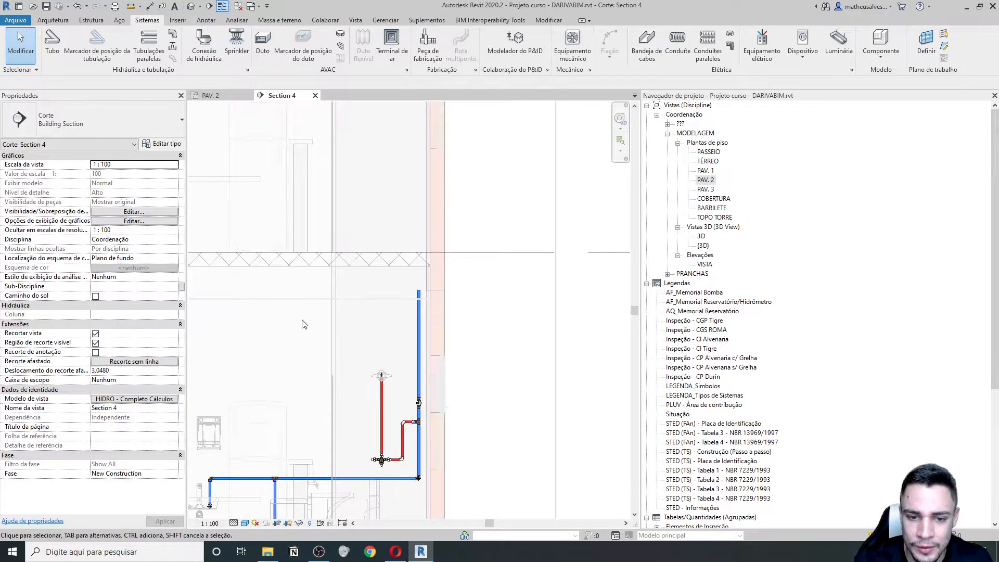
pyautogui.moveTo(304, 324); pyautogui.dragTo(407, 312, button='middle')
pyautogui.moveTo(465, 356); pyautogui.dragTo(429, 286, button='middle')
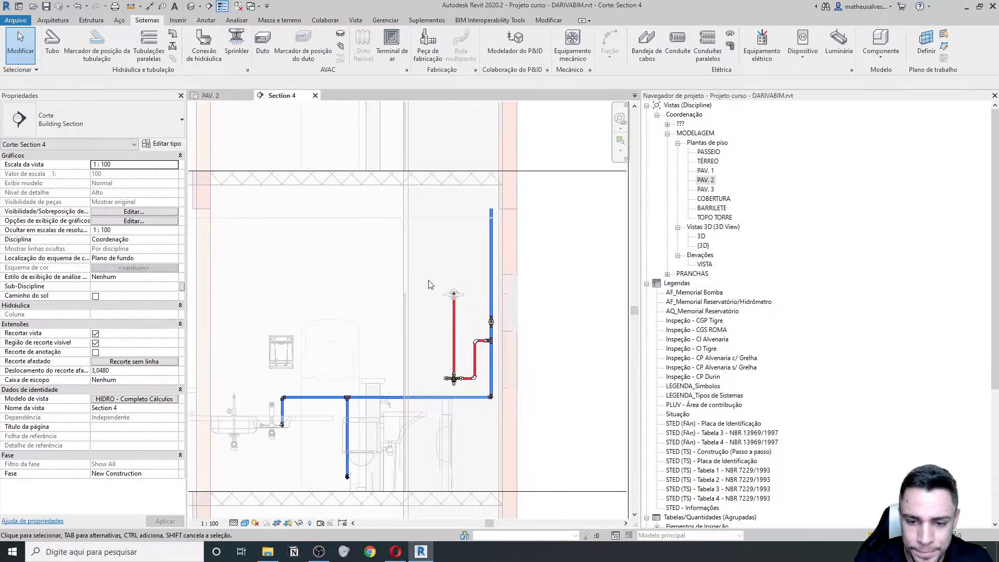
pyautogui.moveTo(455, 386); pyautogui.dragTo(450, 357, button='middle')
pyautogui.moveTo(378, 307); pyautogui.dragTo(371, 341, button='middle')
pyautogui.scroll(-1, 371, 339)
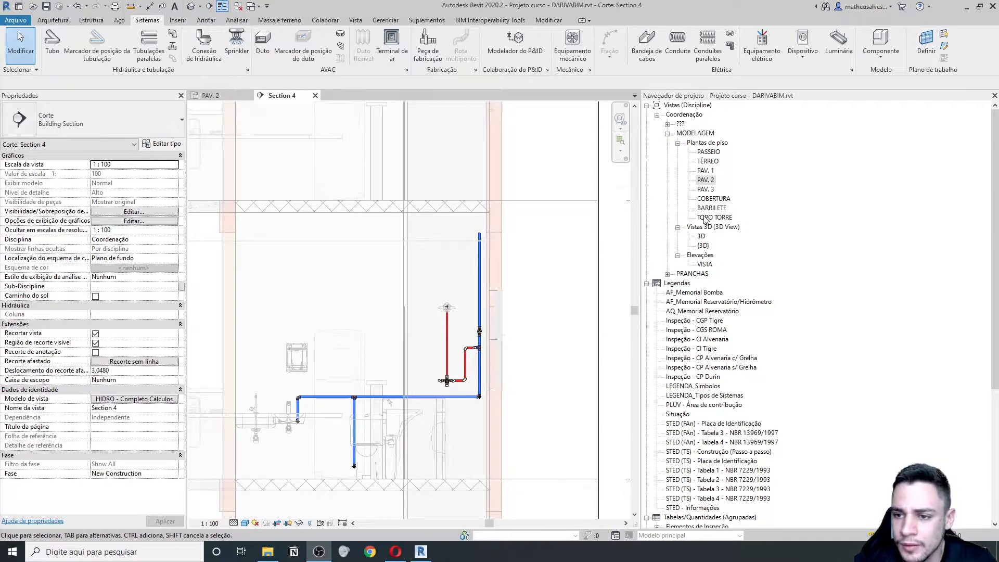
# Return to the PAV. 2 floor plan and set the kitchen sink faucet's water inlet diameter to 25 mm
pyautogui.doubleClick(706, 181)
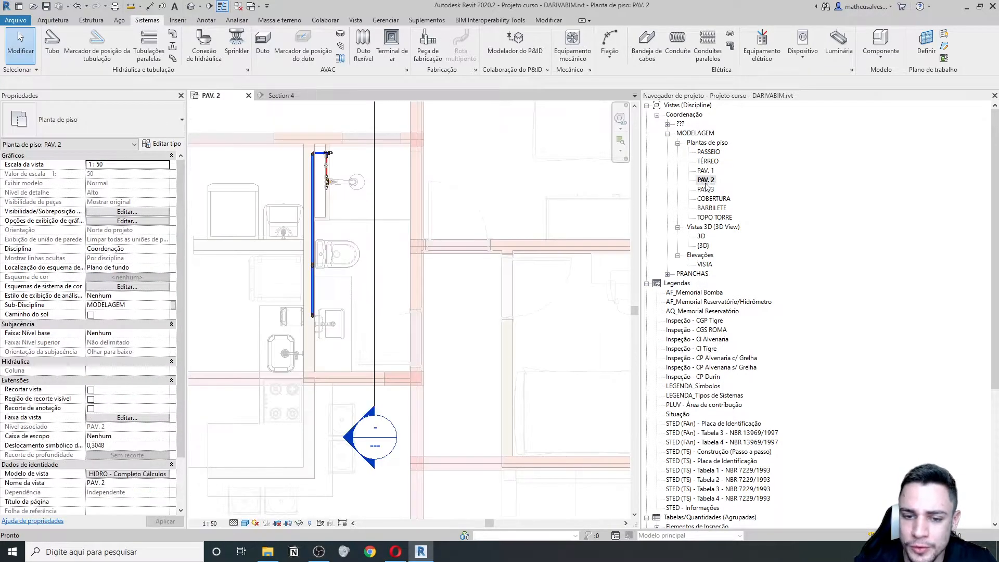
pyautogui.scroll(-1, 269, 259)
pyautogui.moveTo(275, 266); pyautogui.dragTo(347, 253, button='middle')
pyautogui.scroll(3, 344, 328)
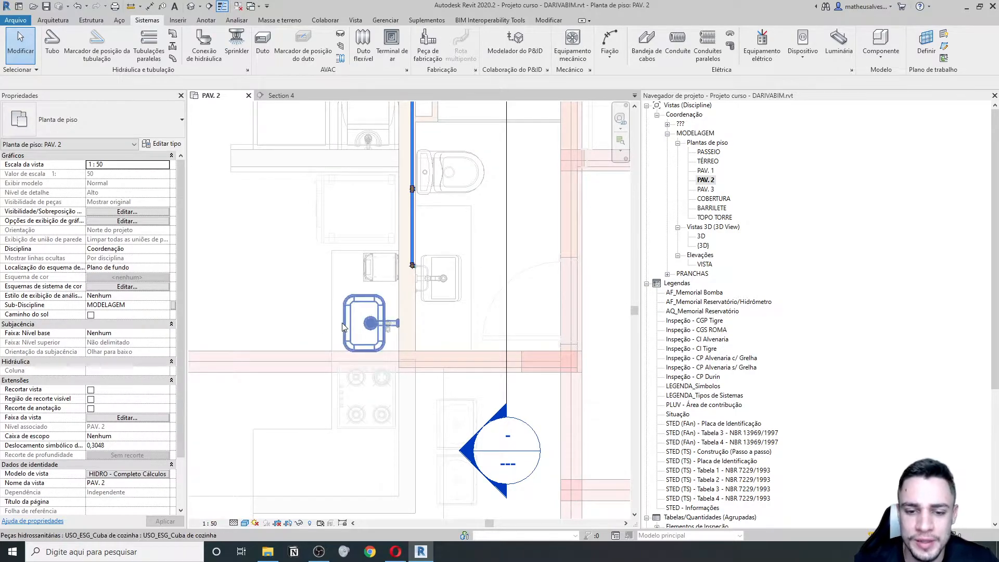
pyautogui.scroll(3, 379, 323)
pyautogui.moveTo(282, 329); pyautogui.dragTo(328, 323, button='middle')
pyautogui.scroll(-1, 334, 323)
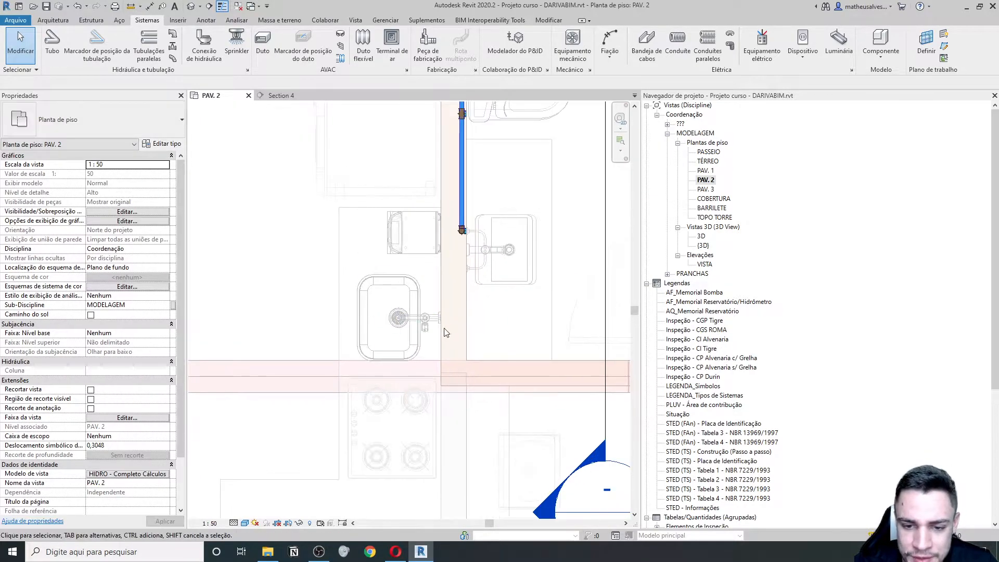
pyautogui.click(428, 330)
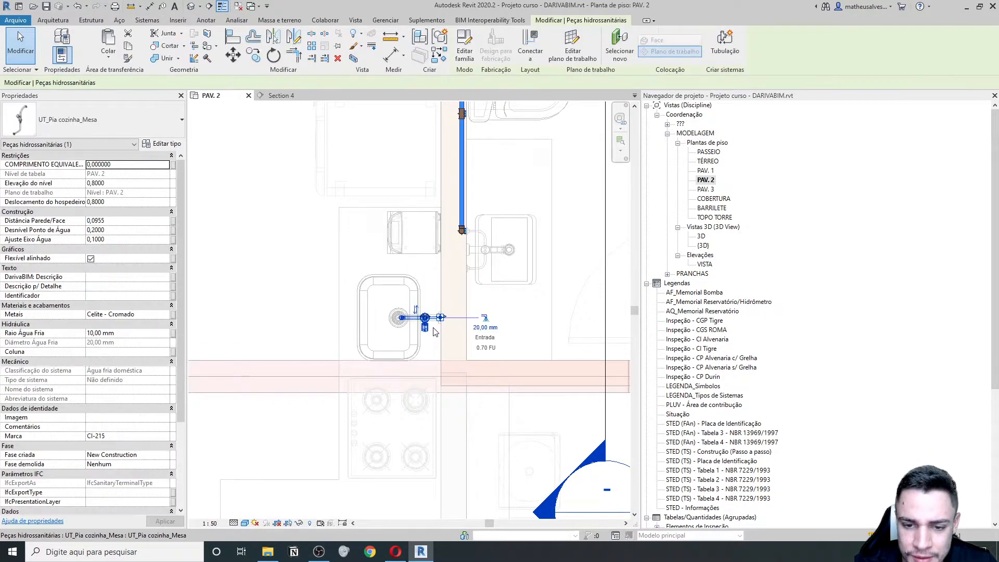
pyautogui.click(487, 328)
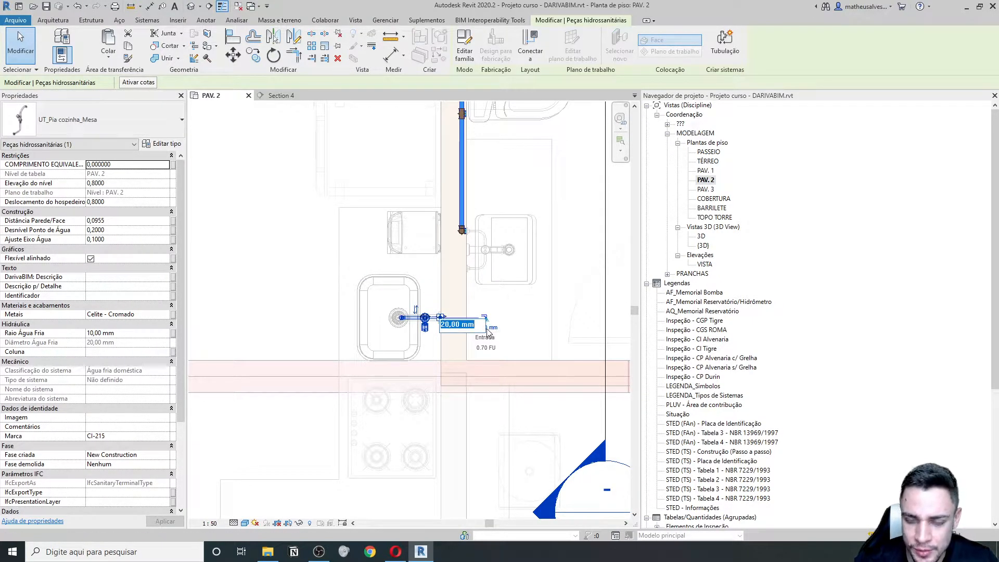
pyautogui.write('25')
pyautogui.press('Return')
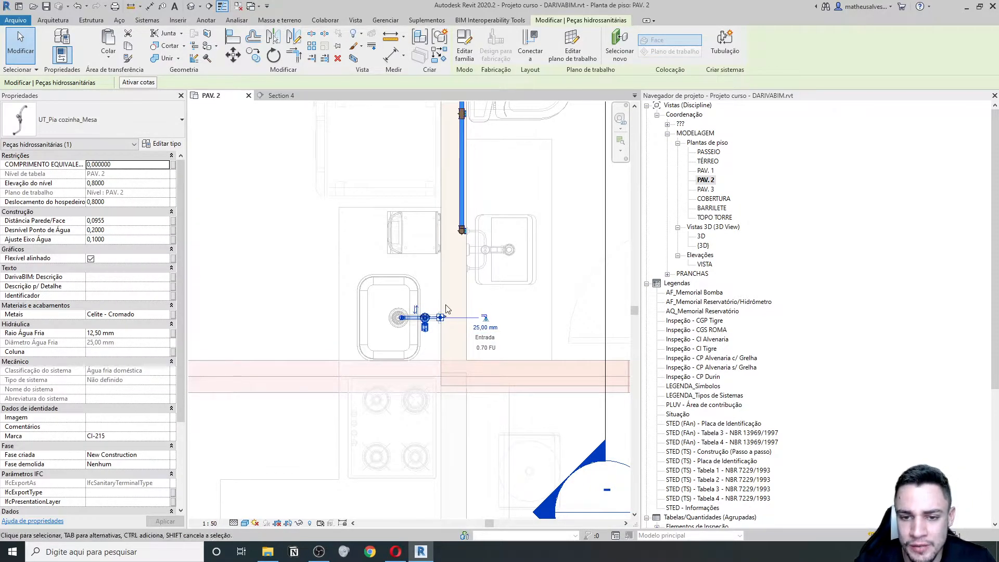
# Set the kitchen water purifier's inlet diameter to 25 mm
pyautogui.click(409, 249)
pyautogui.moveTo(419, 259); pyautogui.dragTo(400, 279, button='middle')
pyautogui.click(457, 271)
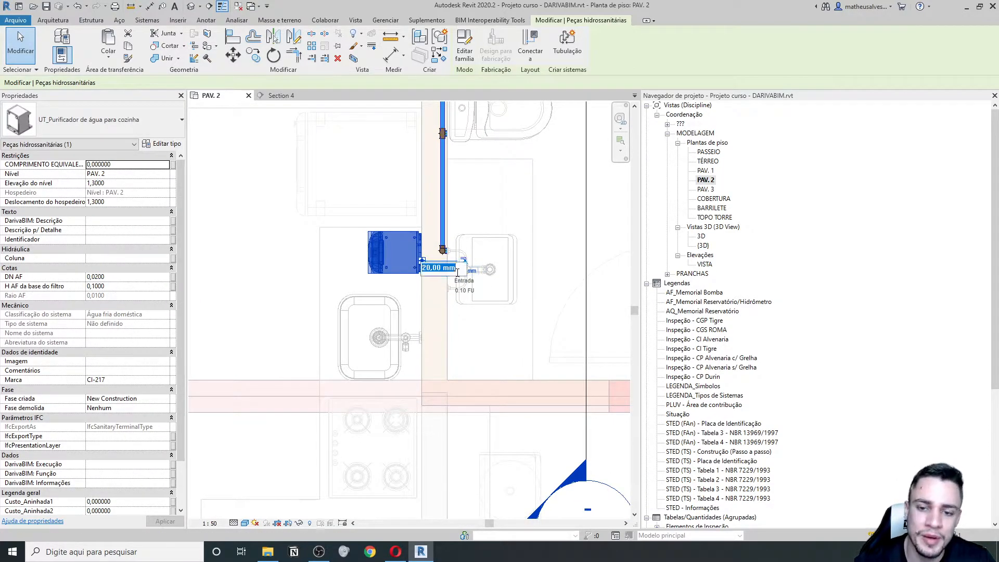
pyautogui.write('25')
pyautogui.press('Return')
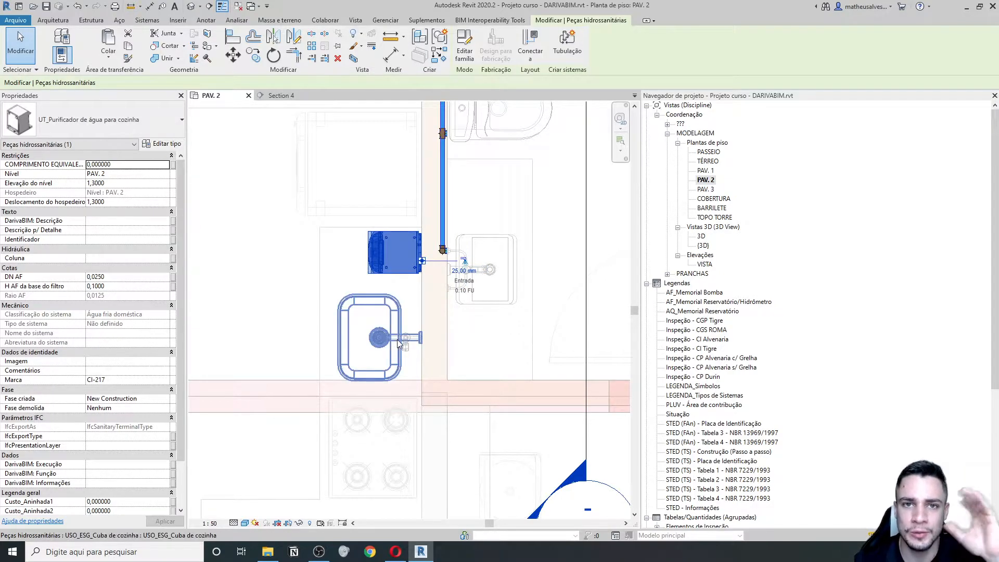
# Draw a 25 mm pipe from the kitchen sink faucet's inlet into the wall and along it to between sink and purifier
pyautogui.moveTo(299, 325); pyautogui.dragTo(315, 372, button='middle')
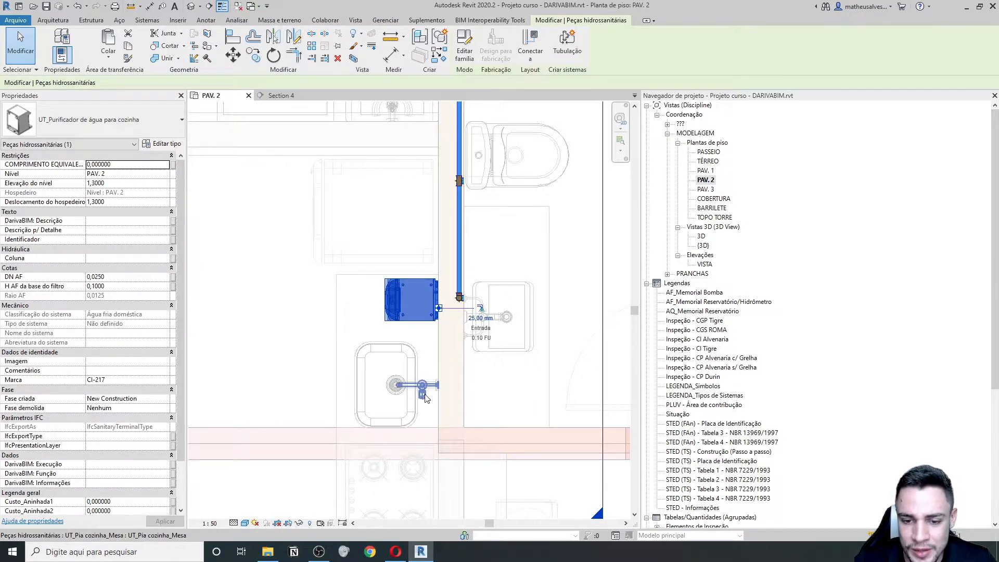
pyautogui.click(423, 396)
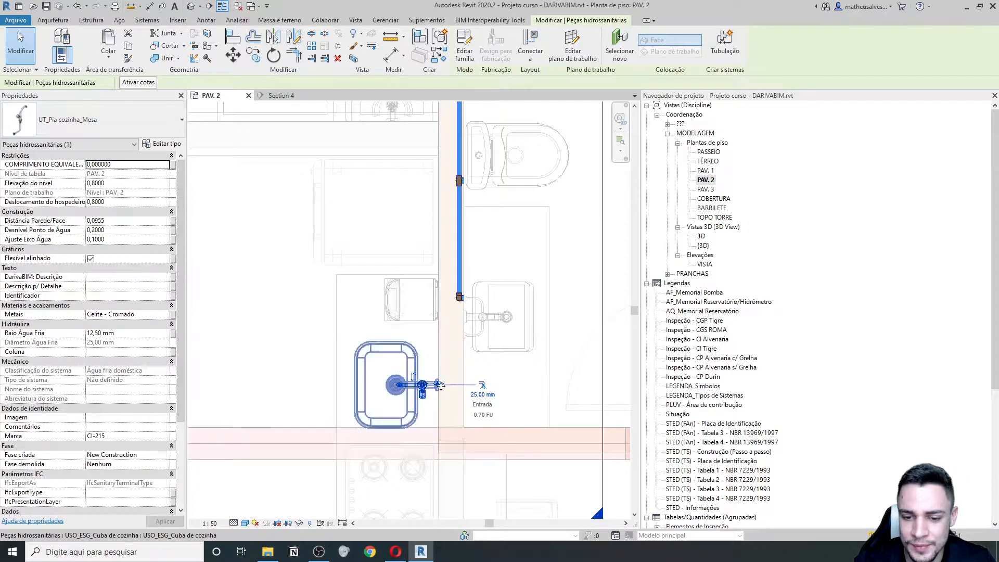
pyautogui.click(482, 386)
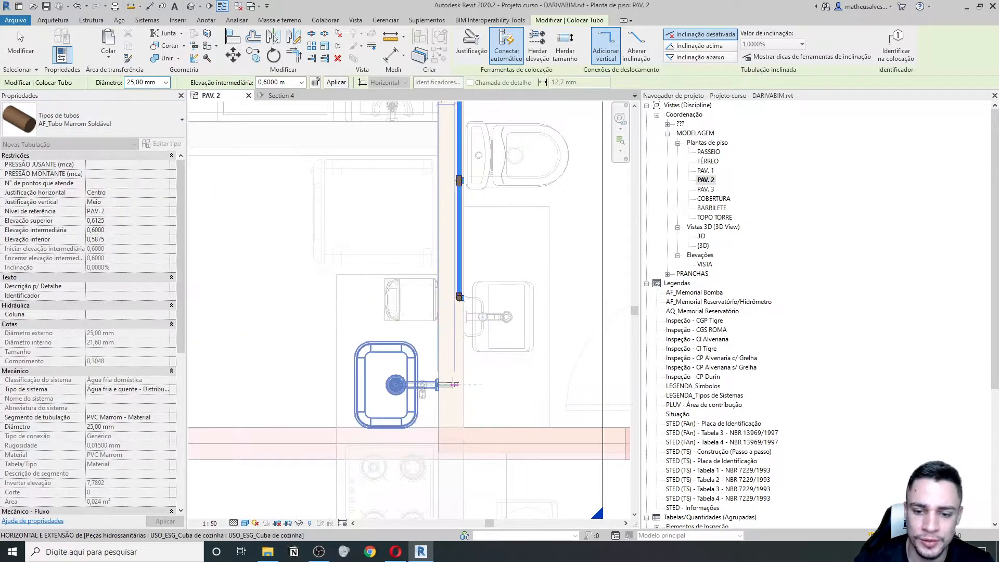
pyautogui.scroll(2, 448, 385)
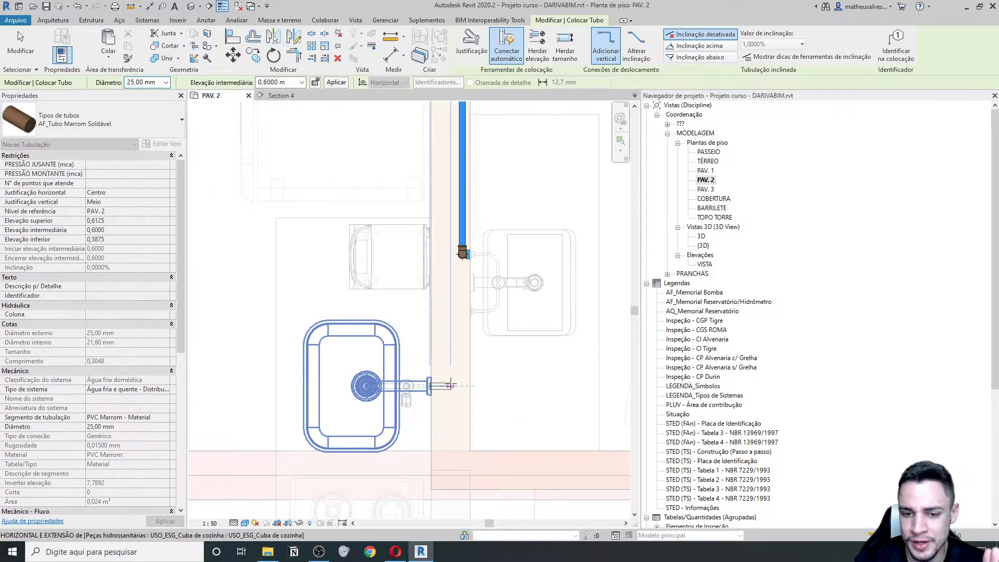
pyautogui.click(451, 386)
pyautogui.moveTo(444, 216); pyautogui.dragTo(450, 257, button='middle')
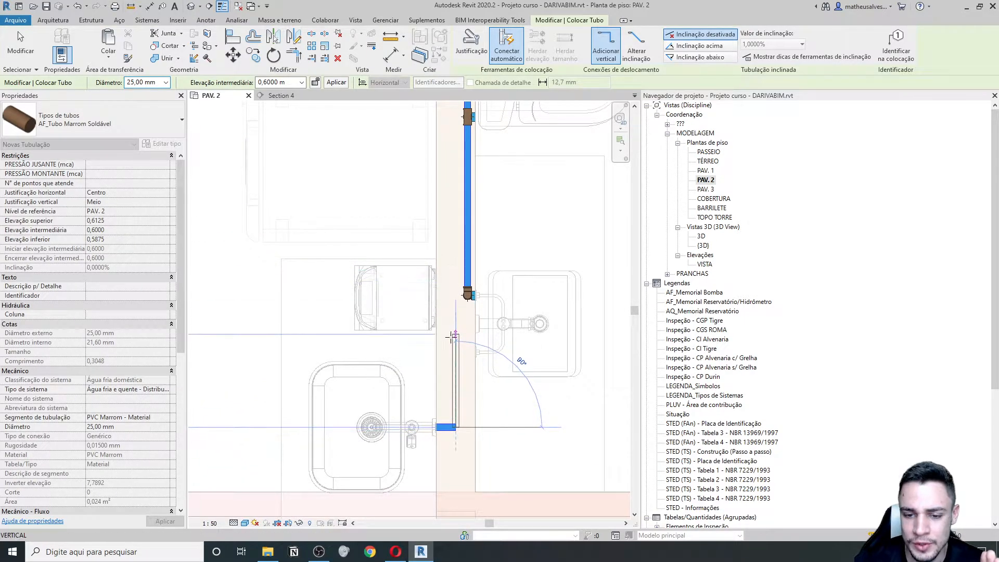
pyautogui.scroll(-3, 451, 337)
pyautogui.scroll(2, 451, 357)
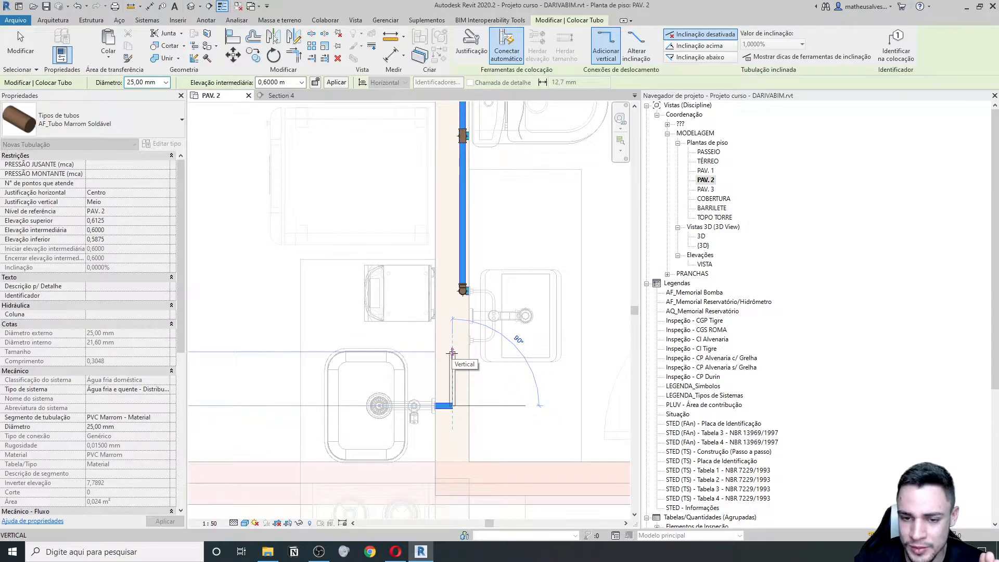
pyautogui.click(451, 353)
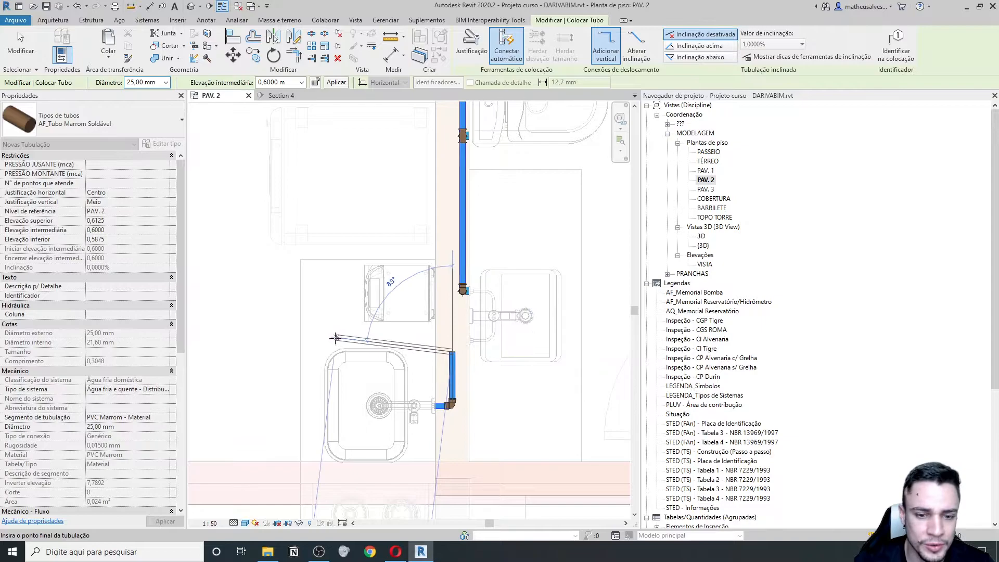
# Raise a vertical pipe from the sink branch's open end to an intermediate elevation of 3 m
pyautogui.click(287, 83)
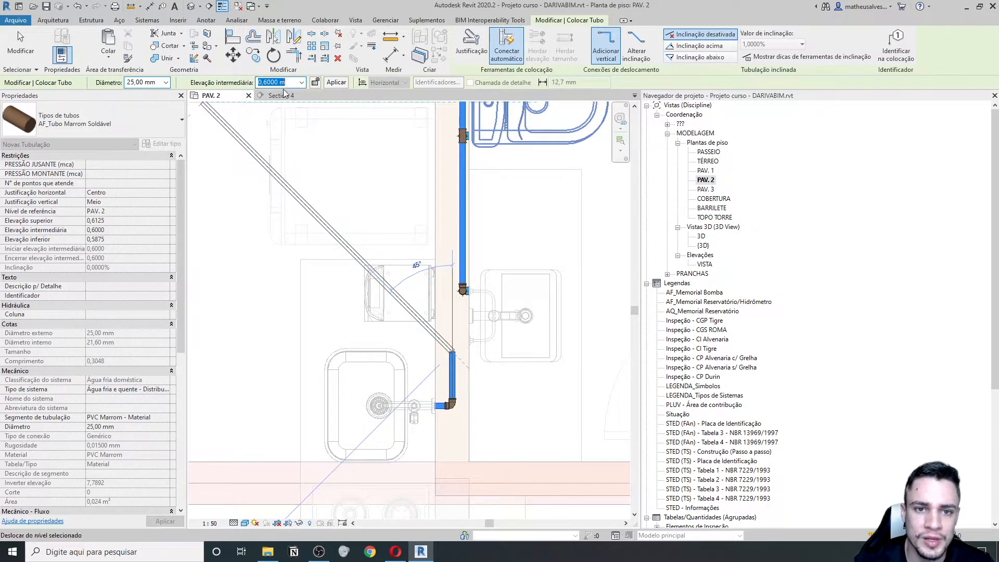
pyautogui.write('3')
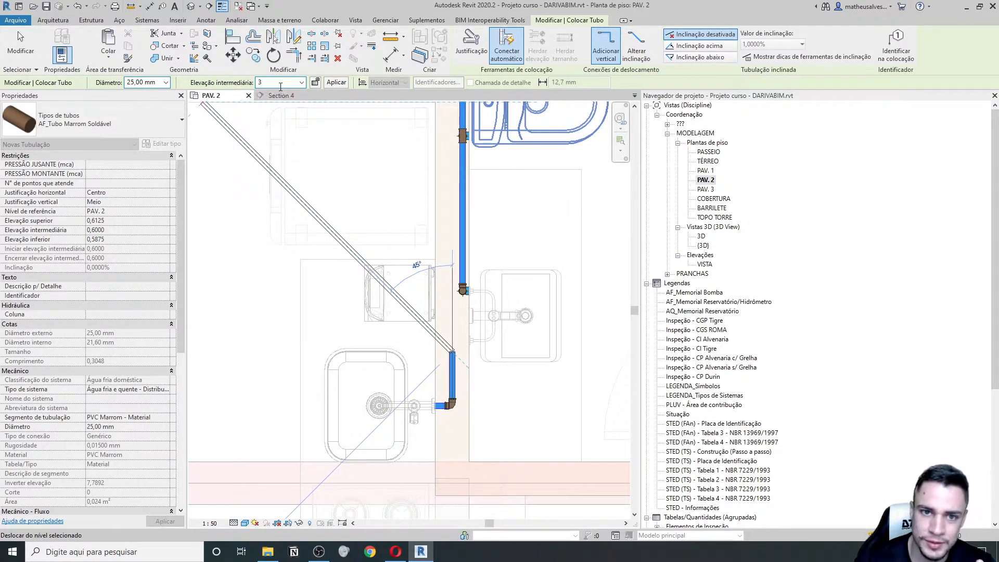
pyautogui.click(335, 83)
pyautogui.press('Escape')
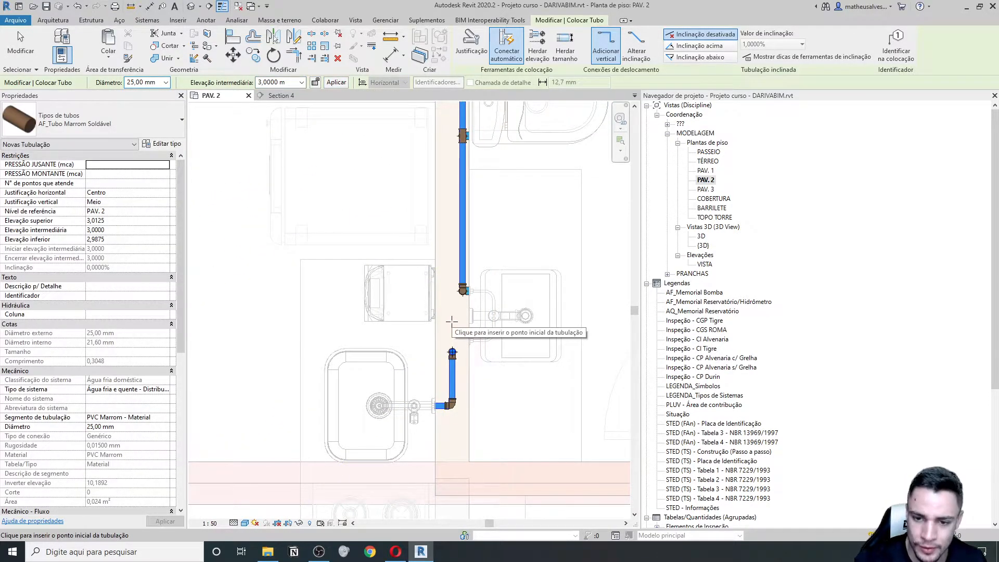
pyautogui.press('Escape')
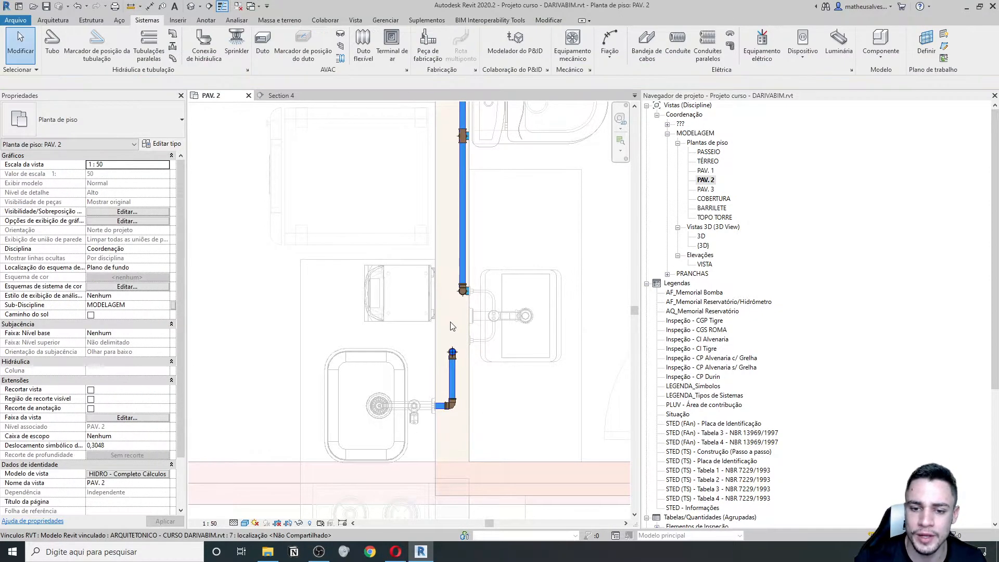
# Run a 25 mm pipe from the water purifier's inlet into the wall and connect it to the kitchen's vertical pipe
pyautogui.click(432, 304)
pyautogui.scroll(2, 456, 313)
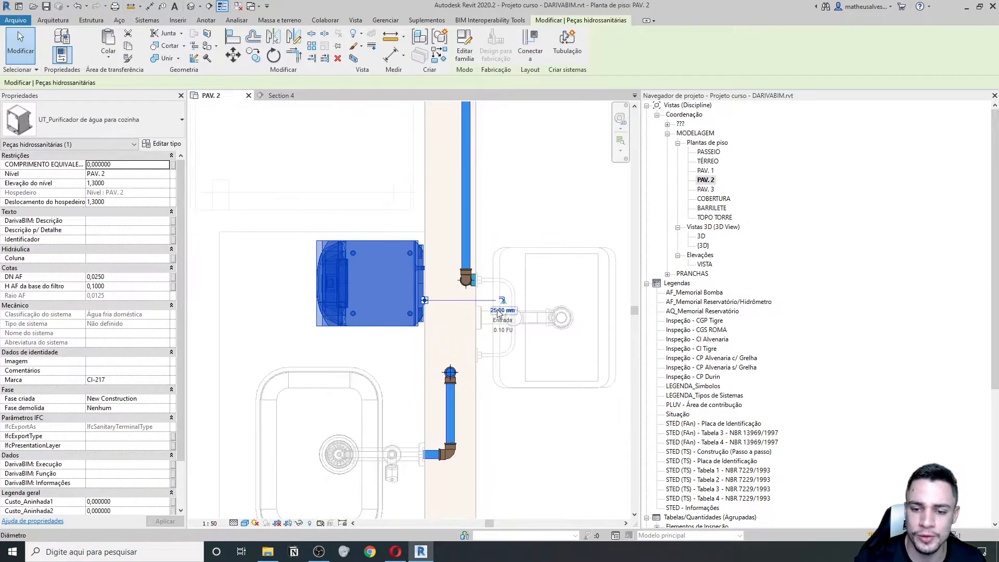
pyautogui.click(502, 302)
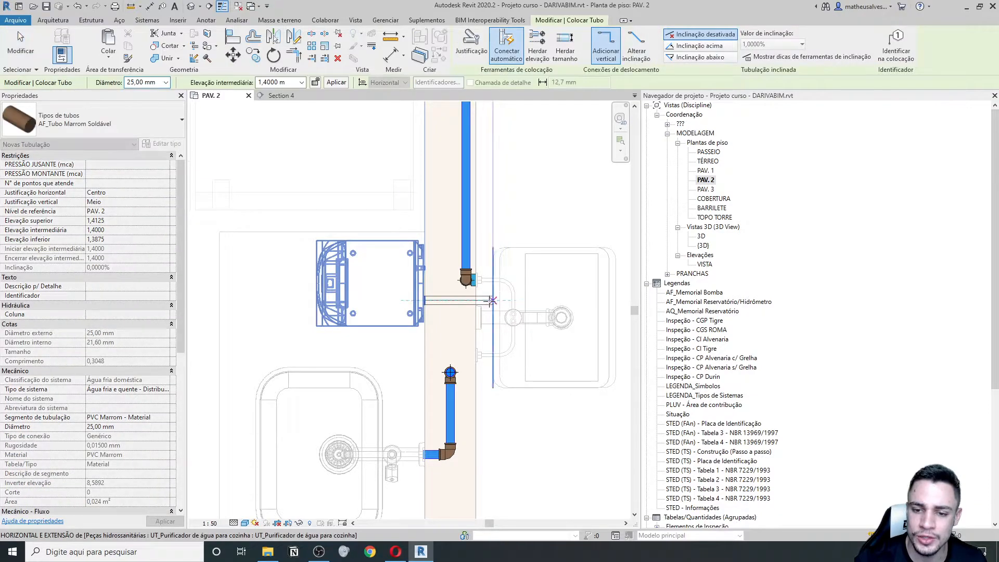
pyautogui.click(450, 300)
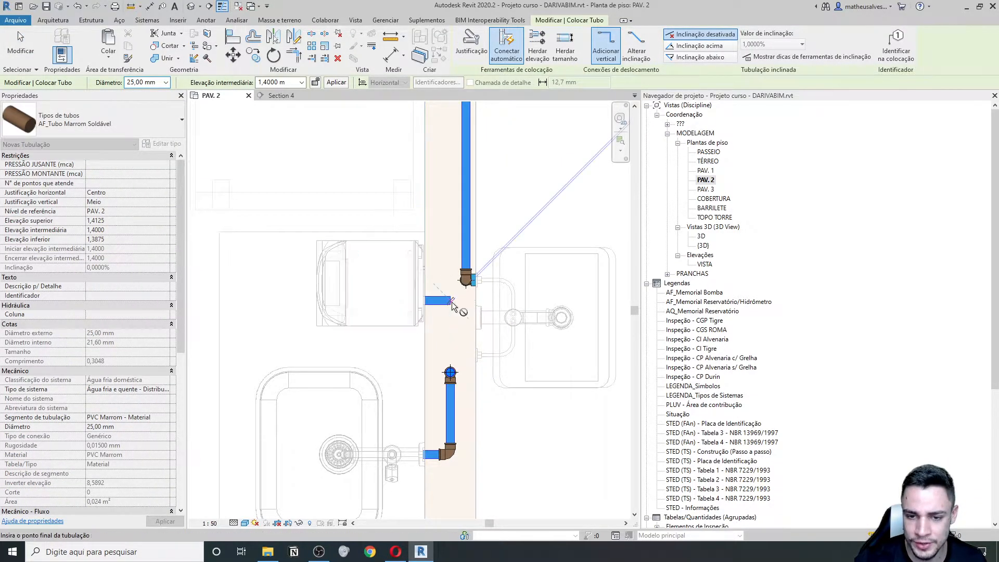
pyautogui.click(451, 372)
pyautogui.press('Escape')
pyautogui.press('Escape')
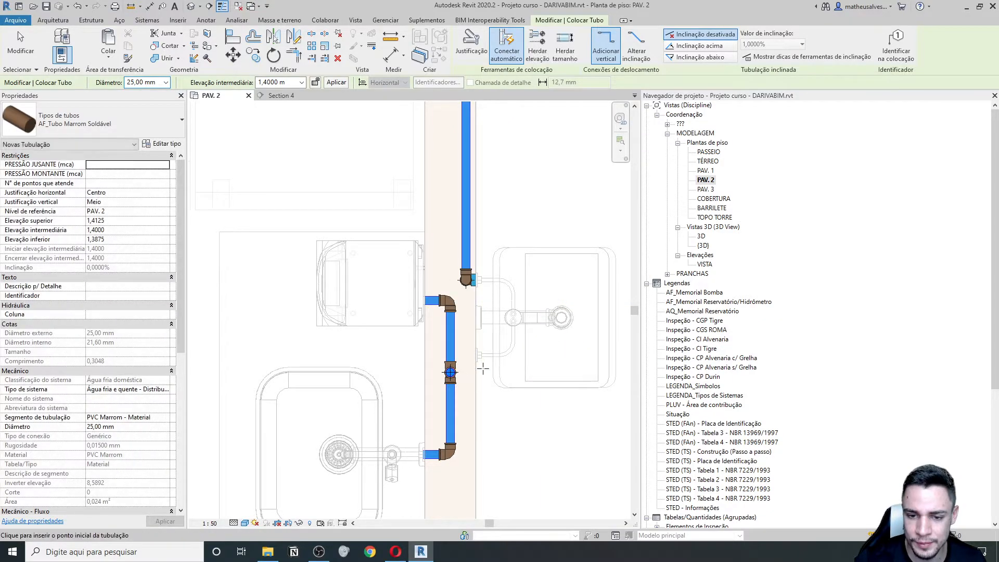
# Change the elbows at the sink and purifier outlets to the Standard type of AF_Soldavel_Joelho 90 com Bucha de Latao
pyautogui.moveTo(465, 383); pyautogui.dragTo(441, 358, button='middle')
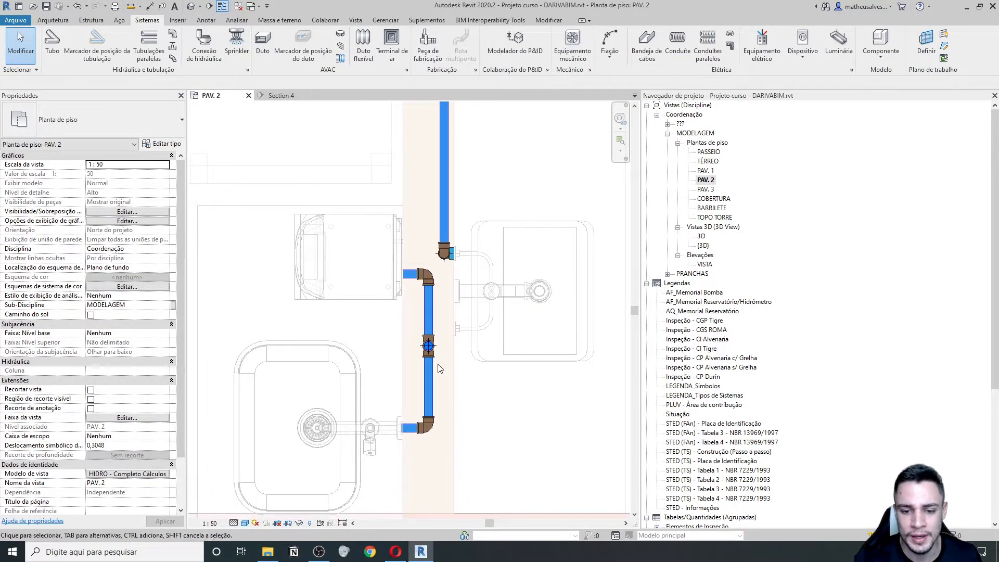
pyautogui.click(432, 428)
pyautogui.keyDown('ctrl'); pyautogui.click(426, 276); pyautogui.keyUp('ctrl')
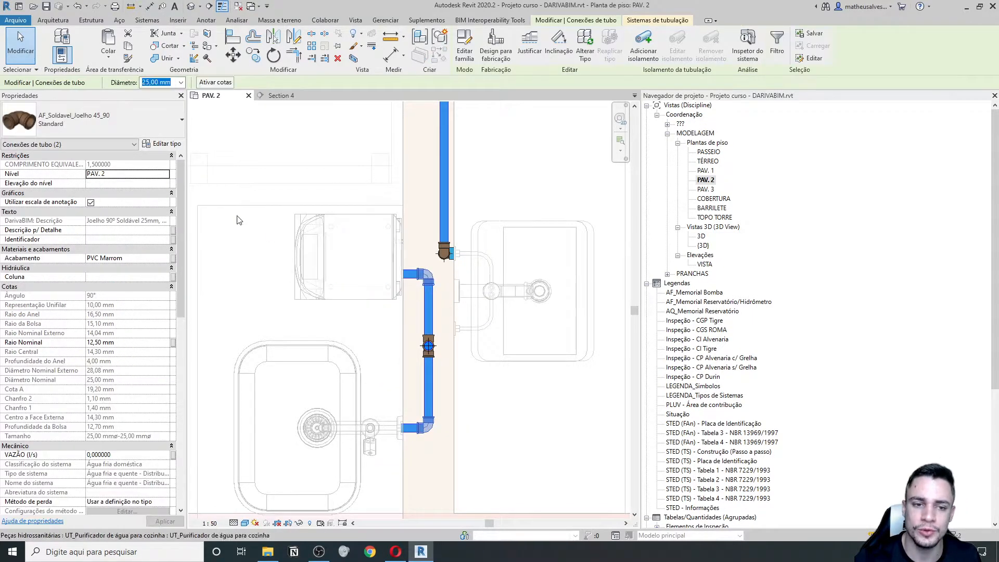
pyautogui.click(163, 125)
pyautogui.write('BUCHA DE')
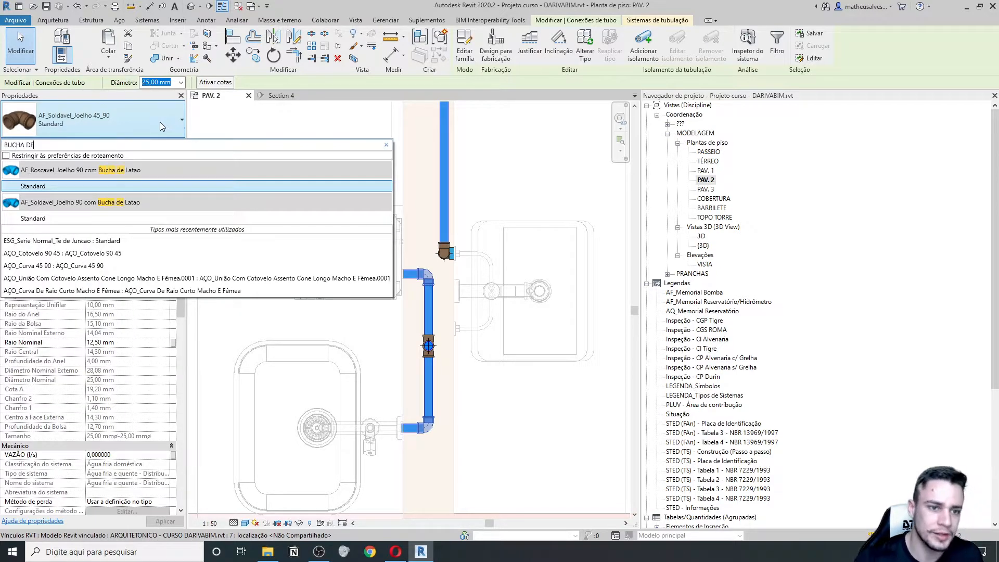
pyautogui.click(59, 219)
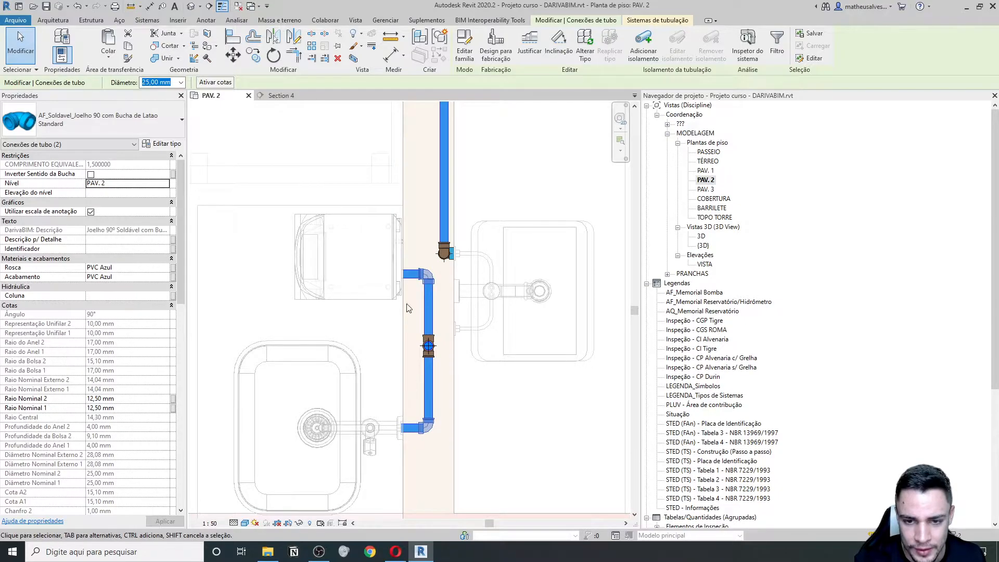
# Enable Inverter Sentido da Bucha on the purifier's elbow so its brass bushing faces the purifier
pyautogui.click(411, 274)
pyautogui.scroll(2, 411, 274)
pyautogui.click(426, 275)
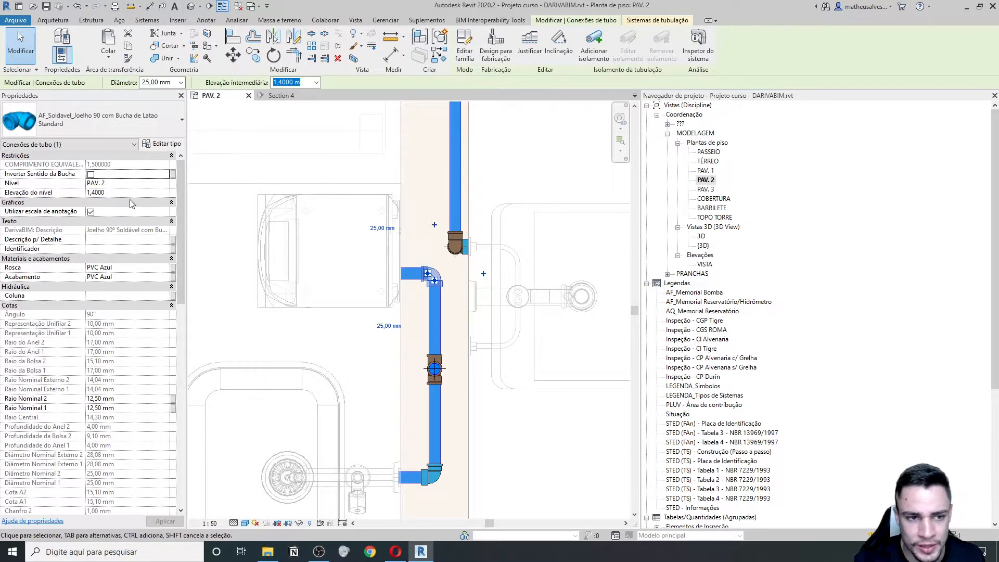
pyautogui.click(91, 174)
pyautogui.moveTo(415, 403); pyautogui.dragTo(387, 359, button='middle')
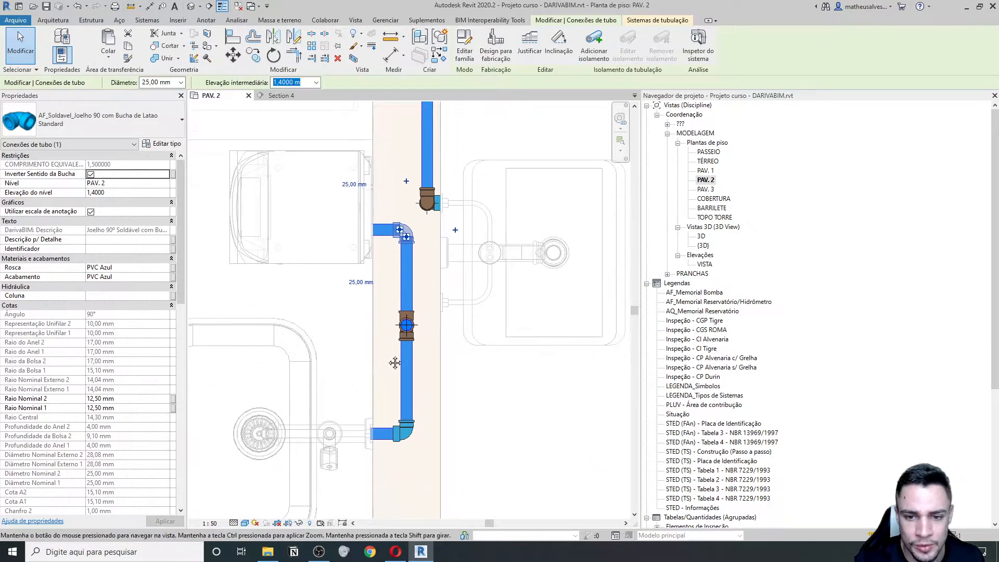
pyautogui.press('Escape')
# Align the face of the purifier's elbow with the kitchen-side wall face, shifting the connected pipe run
pyautogui.press('a')
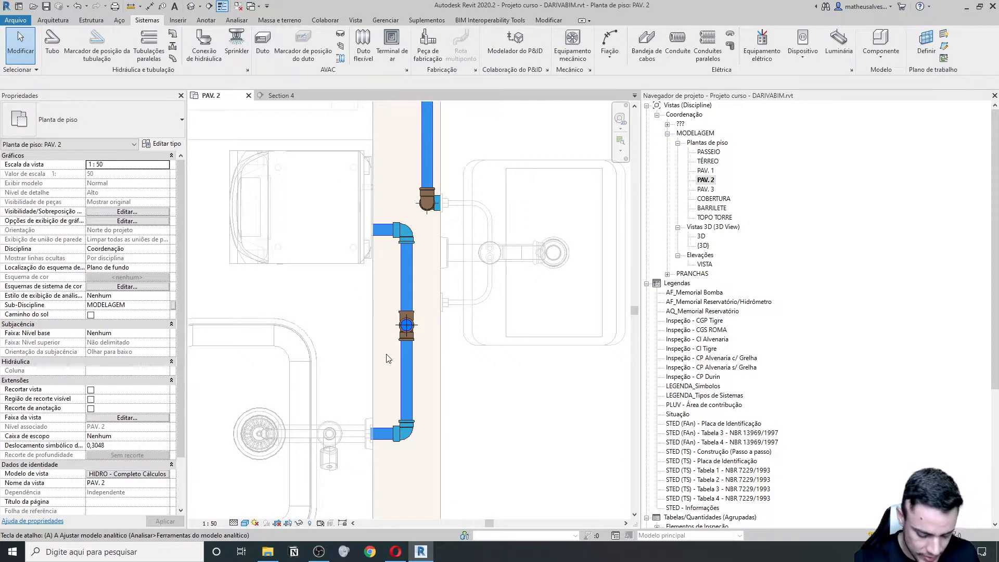
pyautogui.press('l')
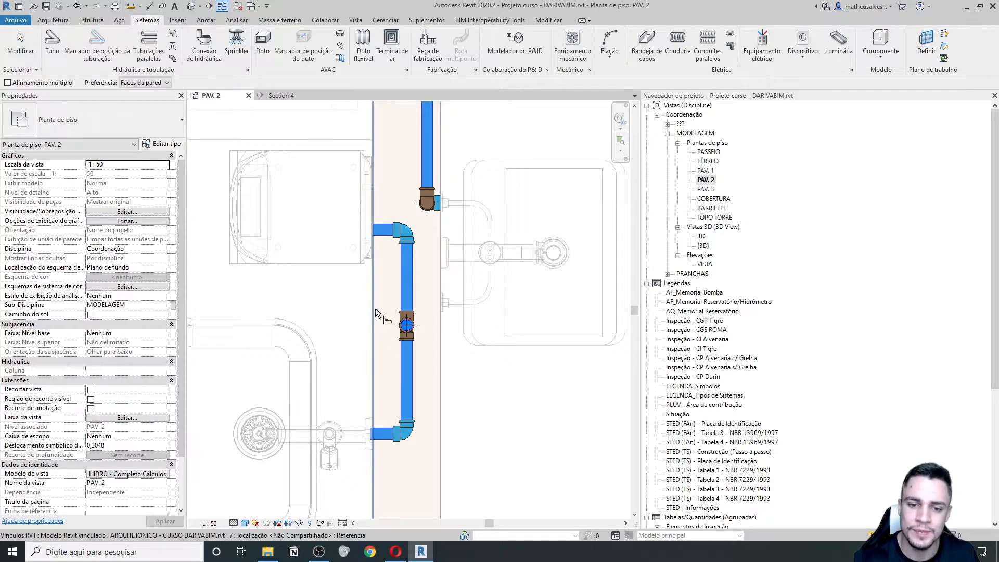
pyautogui.click(376, 308)
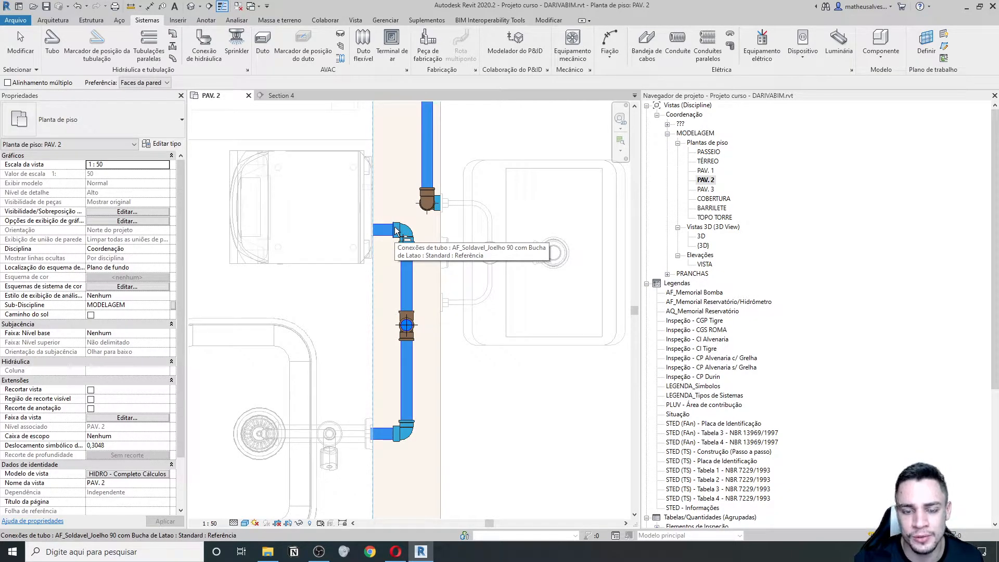
pyautogui.click(395, 230)
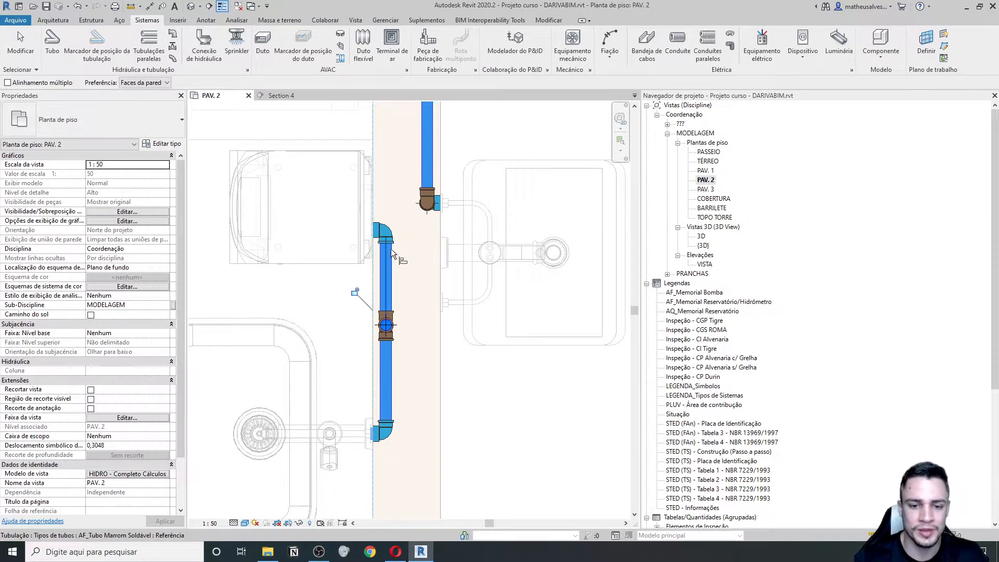
pyautogui.scroll(-2, 391, 248)
pyautogui.scroll(2, 383, 285)
pyautogui.press('Escape')
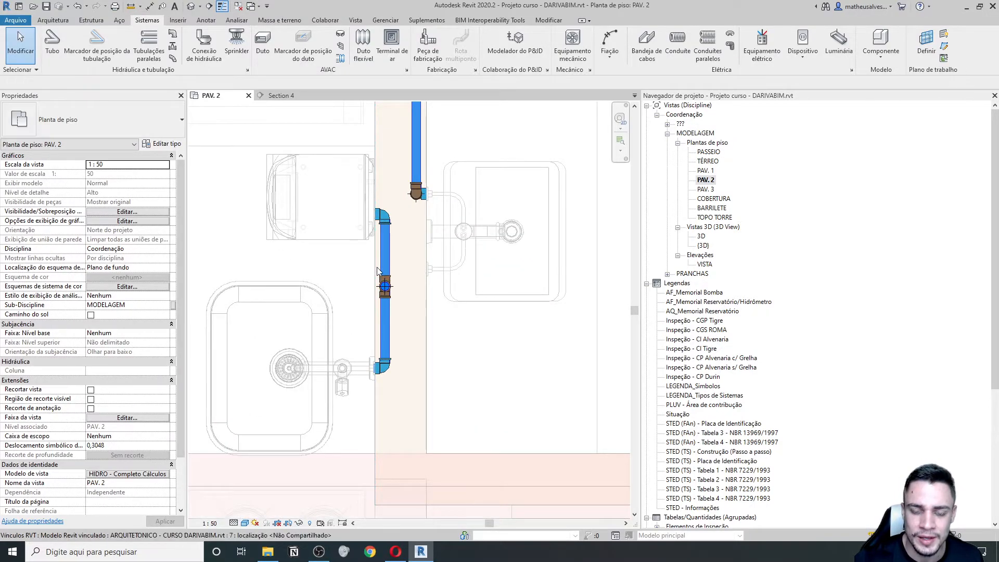
# Move the Section 4 line from the bathroom into the kitchen and flip it to look toward the sink wall
pyautogui.scroll(2, 383, 285)
pyautogui.scroll(-5, 401, 293)
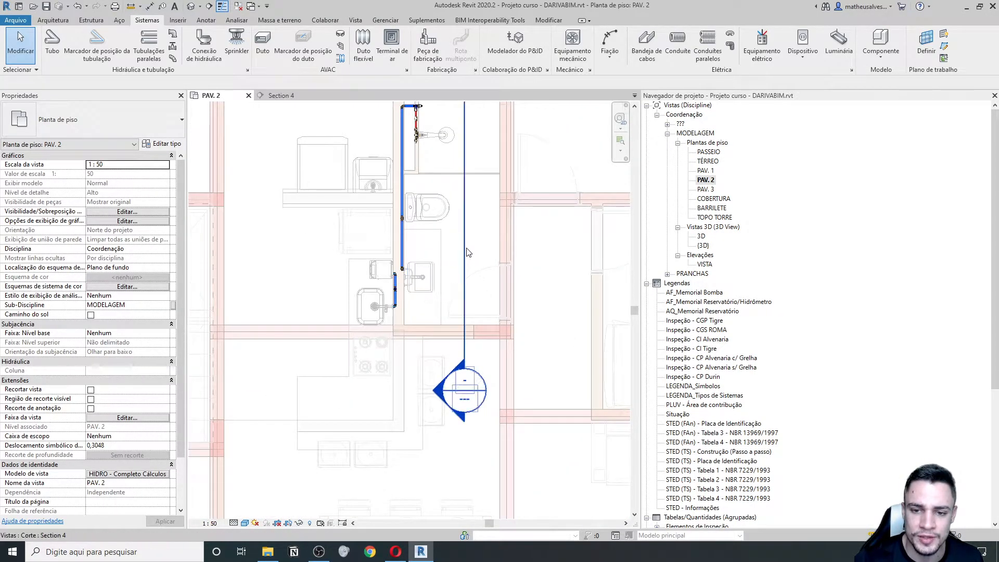
pyautogui.click(462, 273)
pyautogui.scroll(-2, 460, 273)
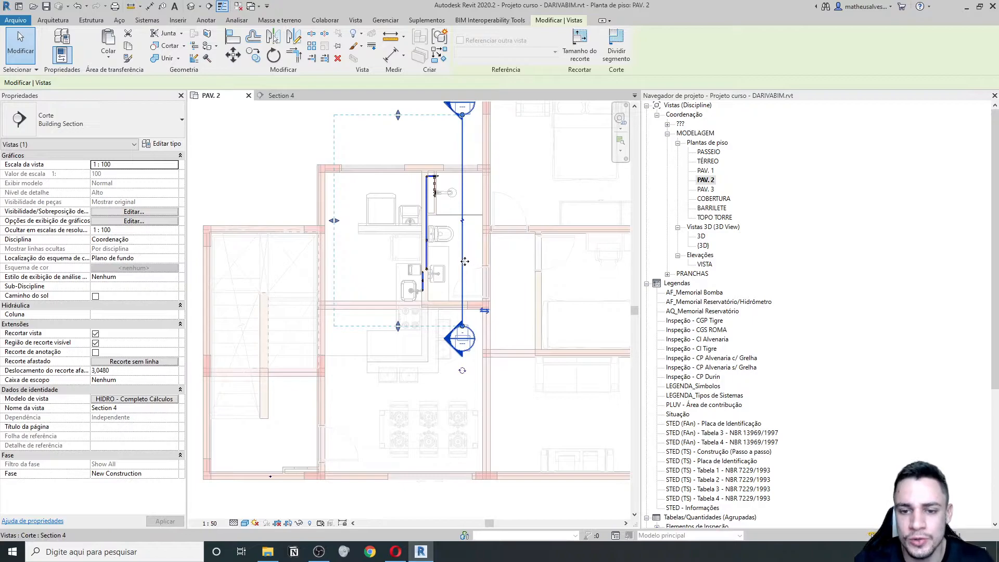
pyautogui.moveTo(460, 264); pyautogui.dragTo(379, 264)
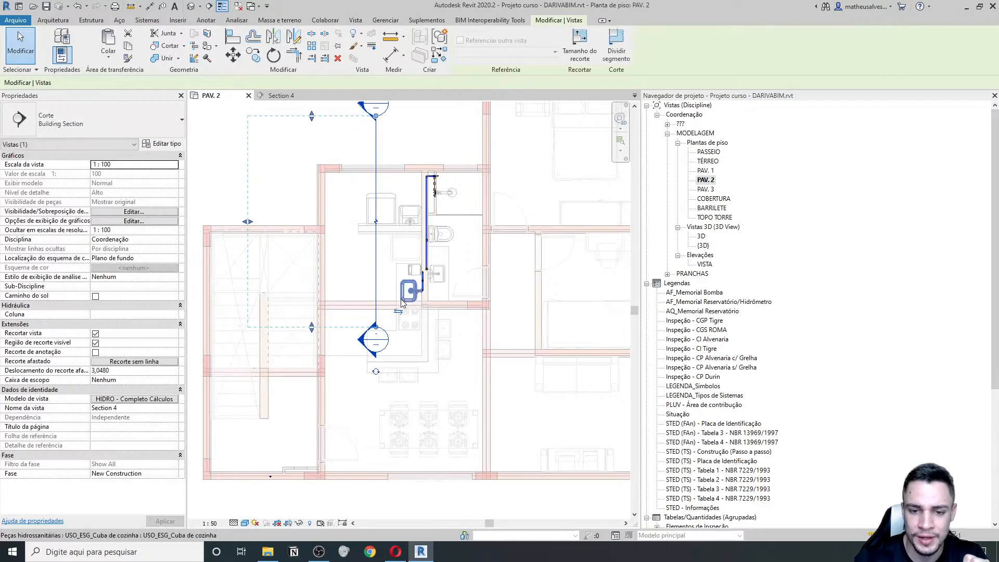
pyautogui.scroll(2, 398, 315)
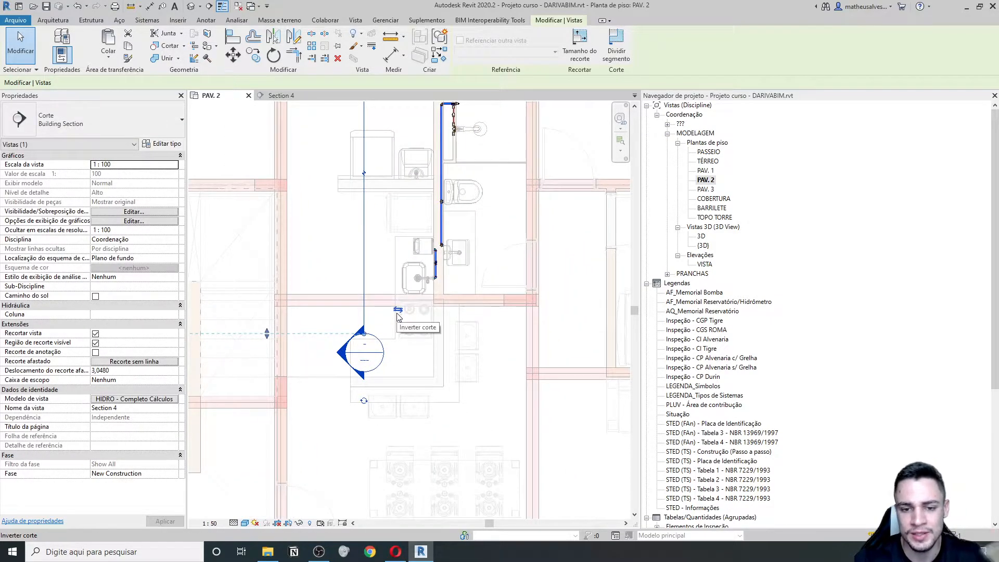
pyautogui.click(398, 310)
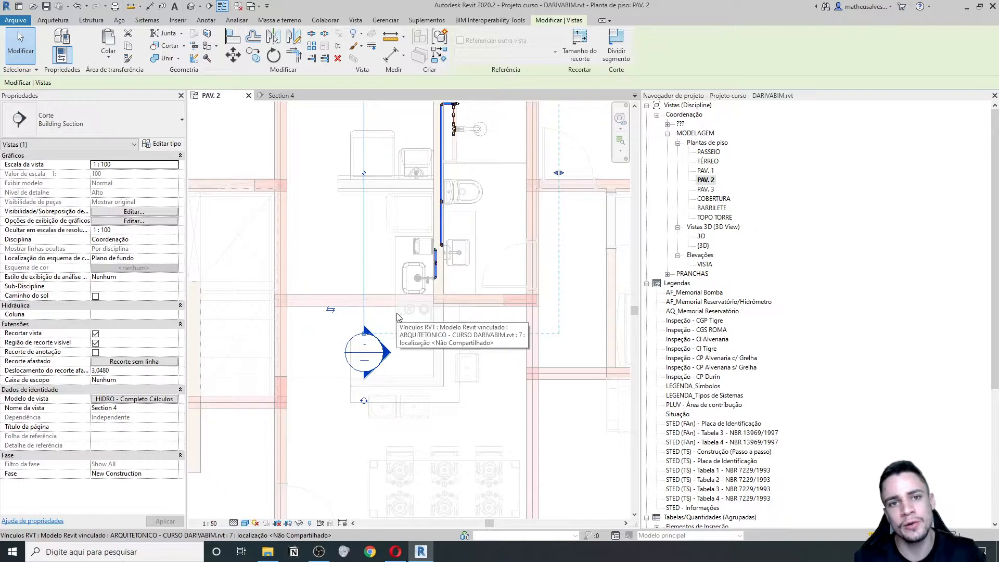
pyautogui.press('Escape')
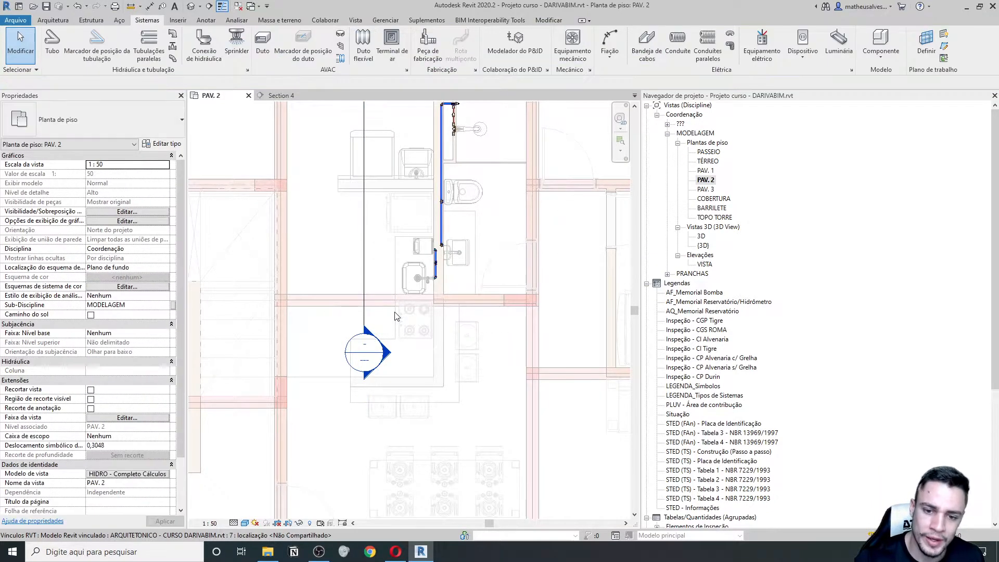
# Open Section 4 and examine the kitchen's vertical pipe with its branches to the purifier and sink faucet
pyautogui.doubleClick(385, 355)
pyautogui.moveTo(524, 370); pyautogui.dragTo(438, 306, button='middle')
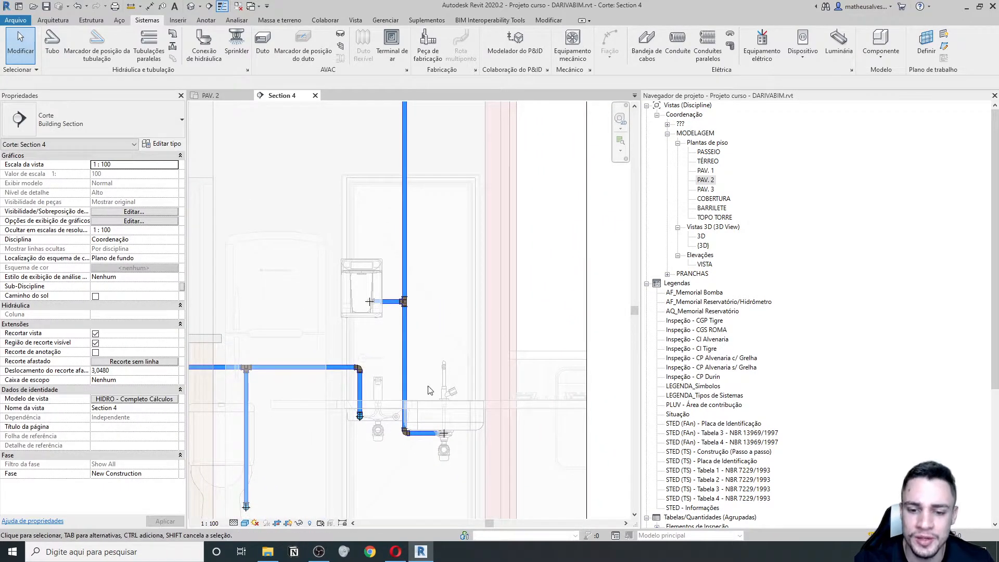
pyautogui.scroll(-1, 407, 343)
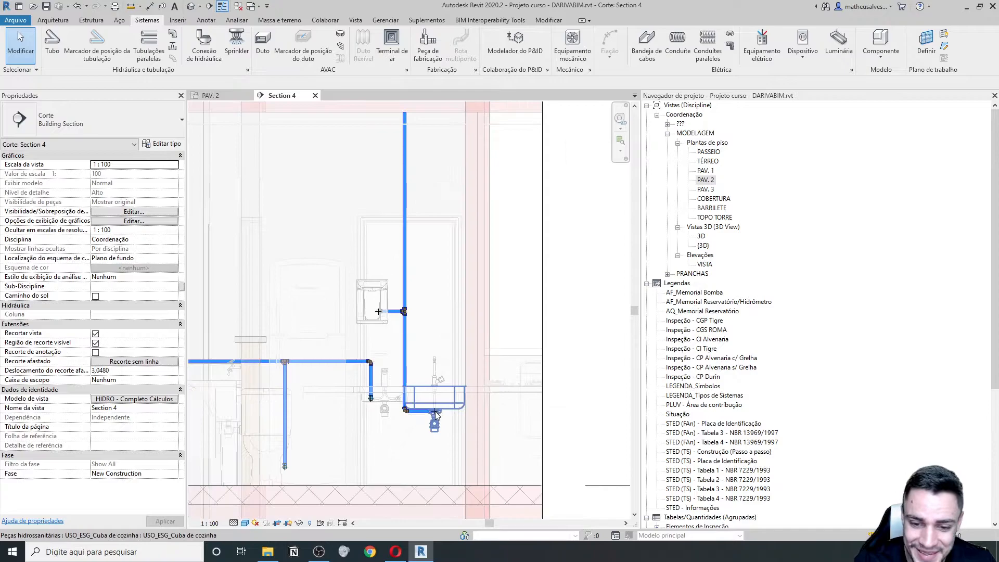
pyautogui.scroll(2, 430, 410)
pyautogui.scroll(-2, 397, 313)
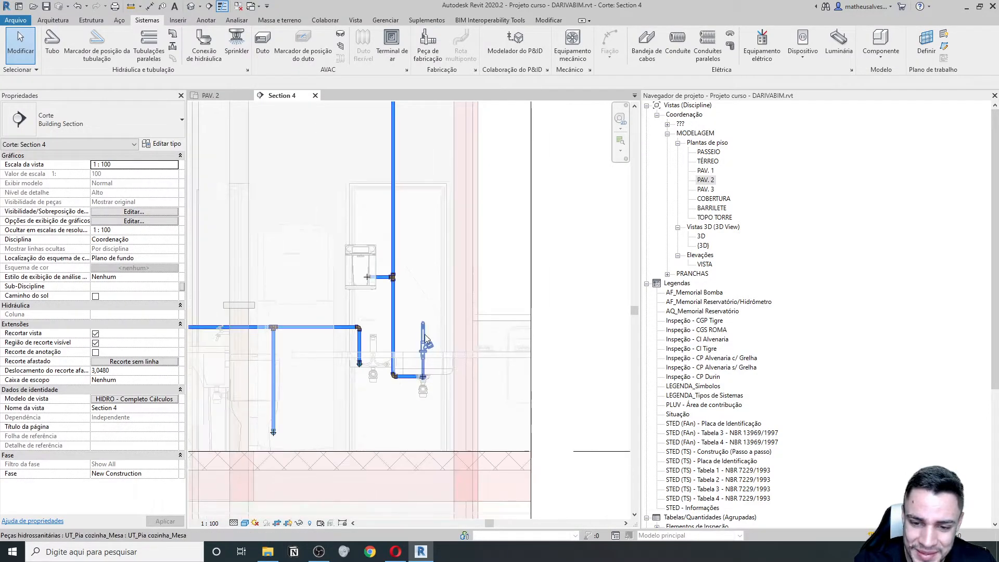
# Try other Desnível Ponto de Água values on the kitchen sink faucet, such as 0,3, and restore it to 0,2
pyautogui.click(426, 387)
pyautogui.scroll(1, 426, 387)
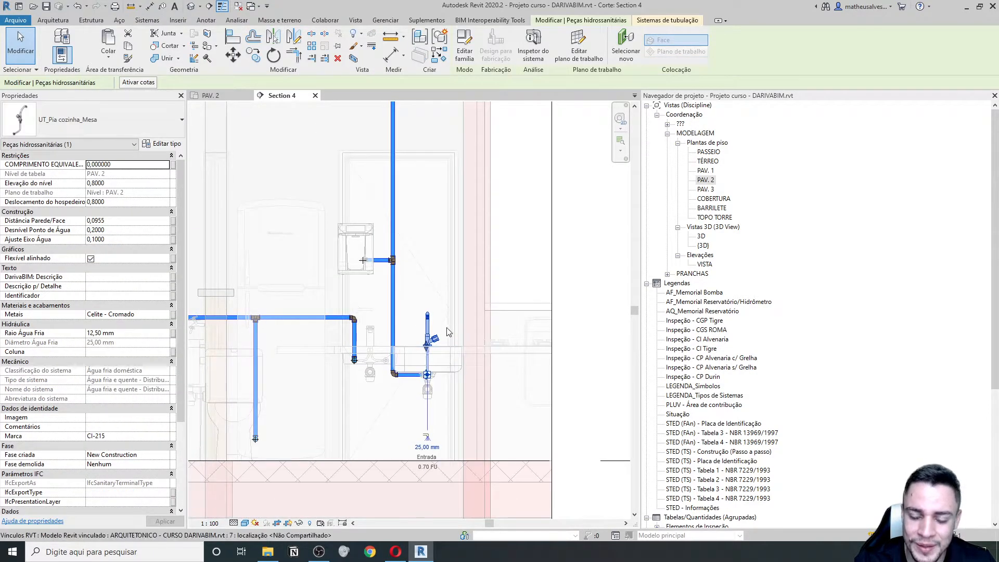
pyautogui.scroll(2, 445, 330)
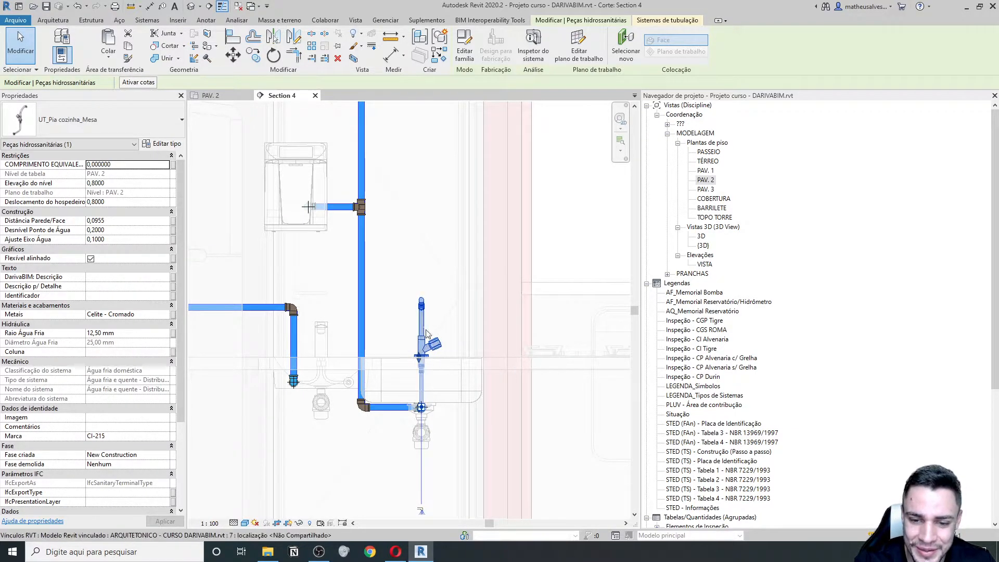
pyautogui.scroll(-1, 407, 389)
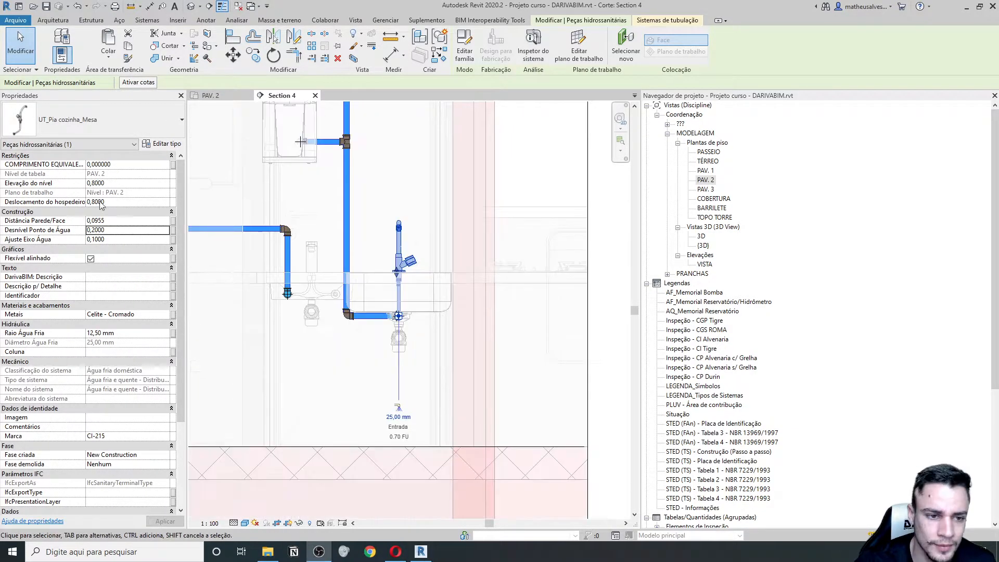
pyautogui.click(116, 231)
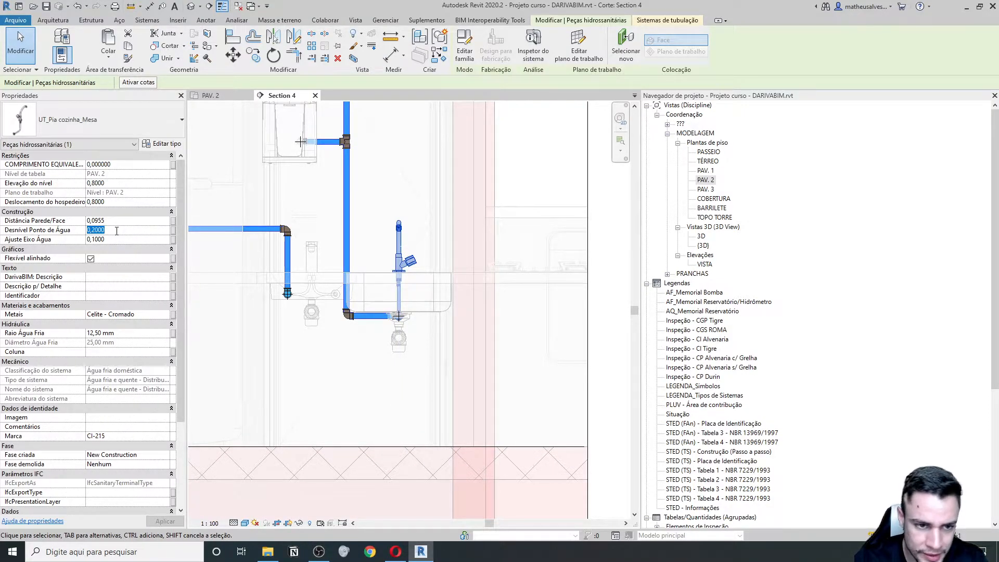
pyautogui.press('Return')
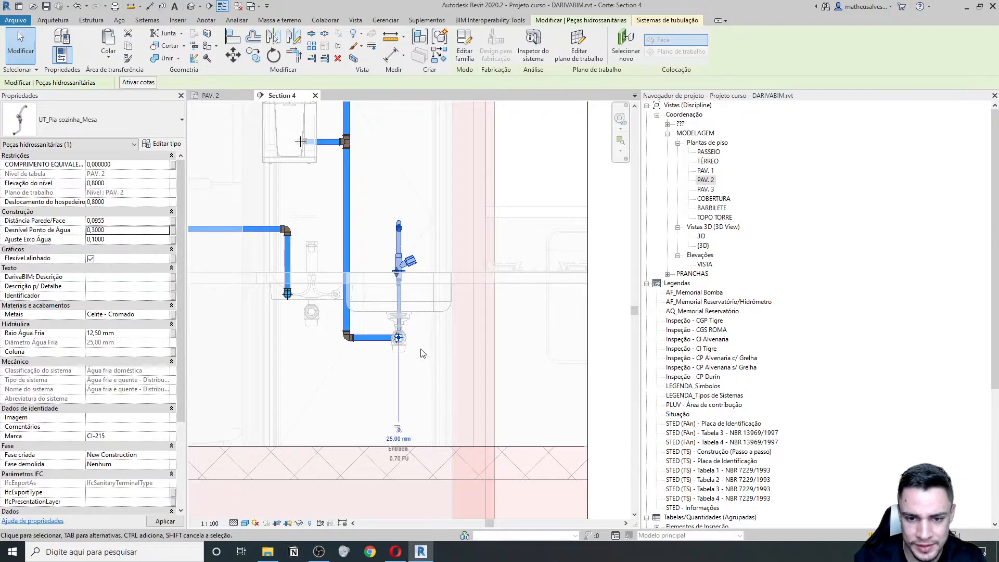
pyautogui.click(115, 222)
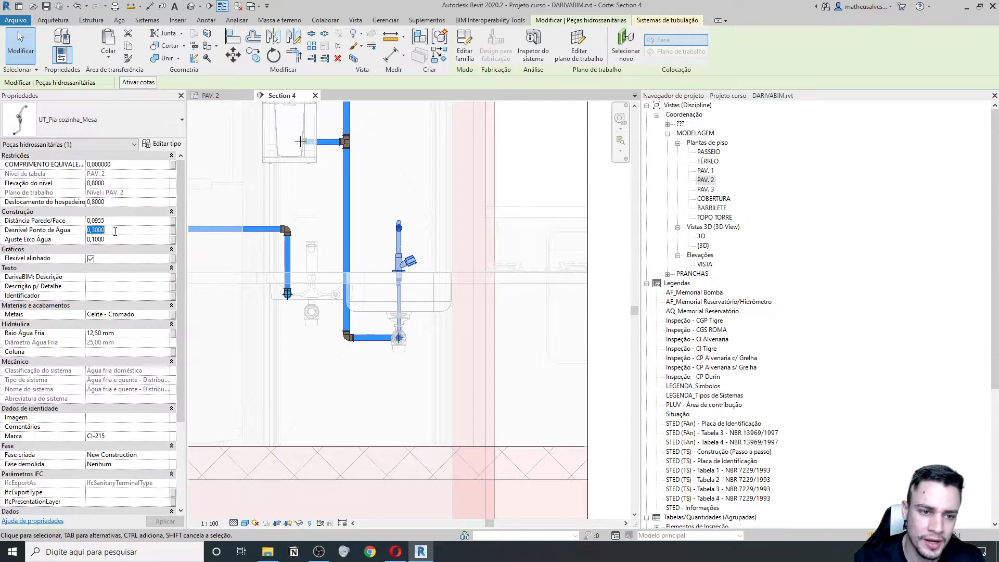
pyautogui.press('Return')
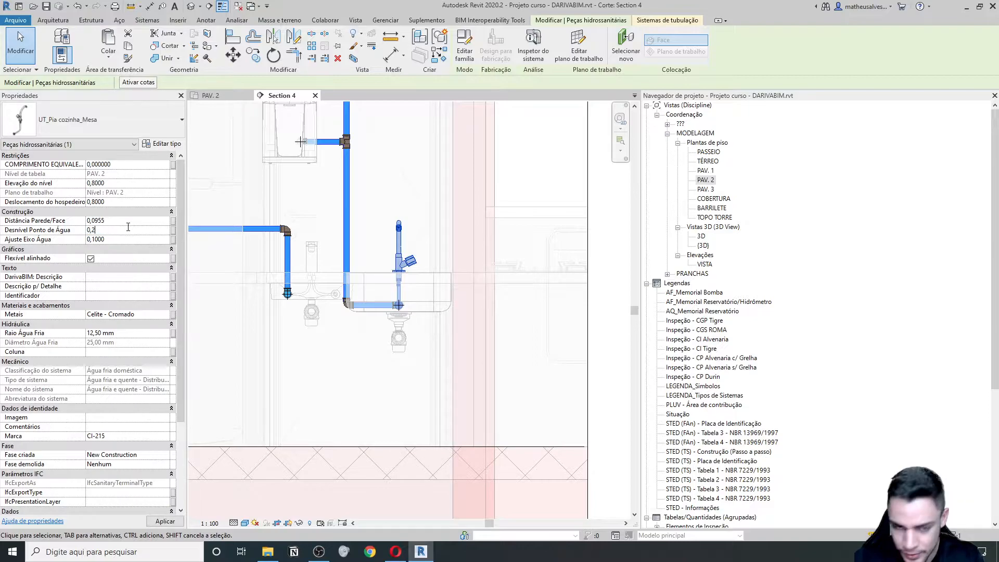
pyautogui.press('Return')
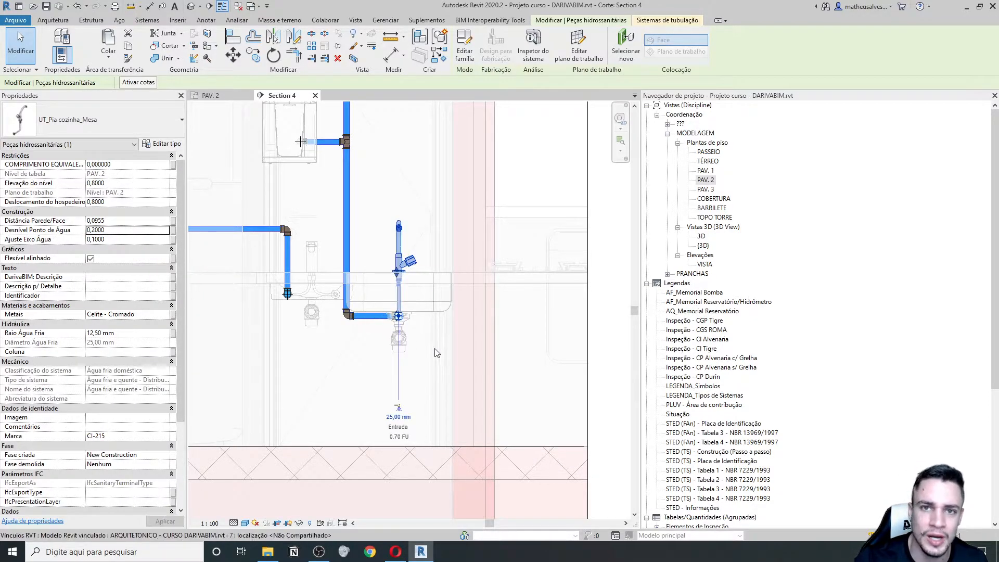
# Examine the kitchen sink basin and its drain against the horizontal branch feeding the faucet
pyautogui.scroll(2, 398, 315)
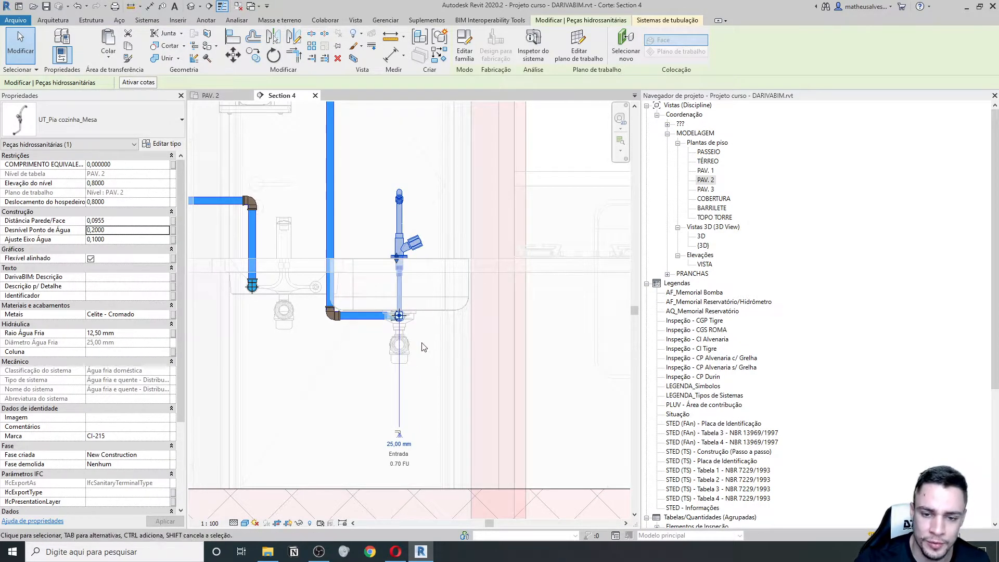
pyautogui.click(372, 342)
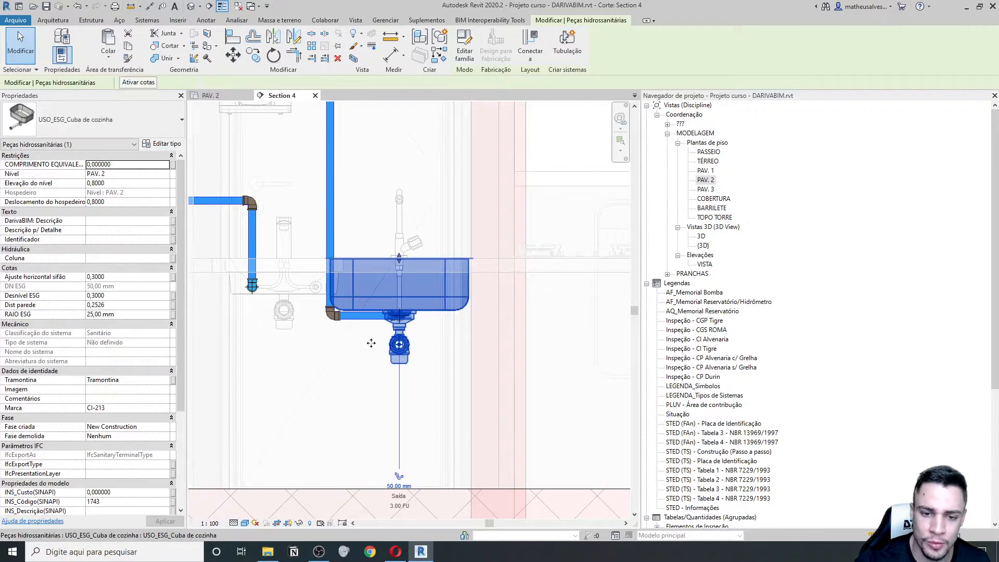
pyautogui.scroll(-1, 371, 343)
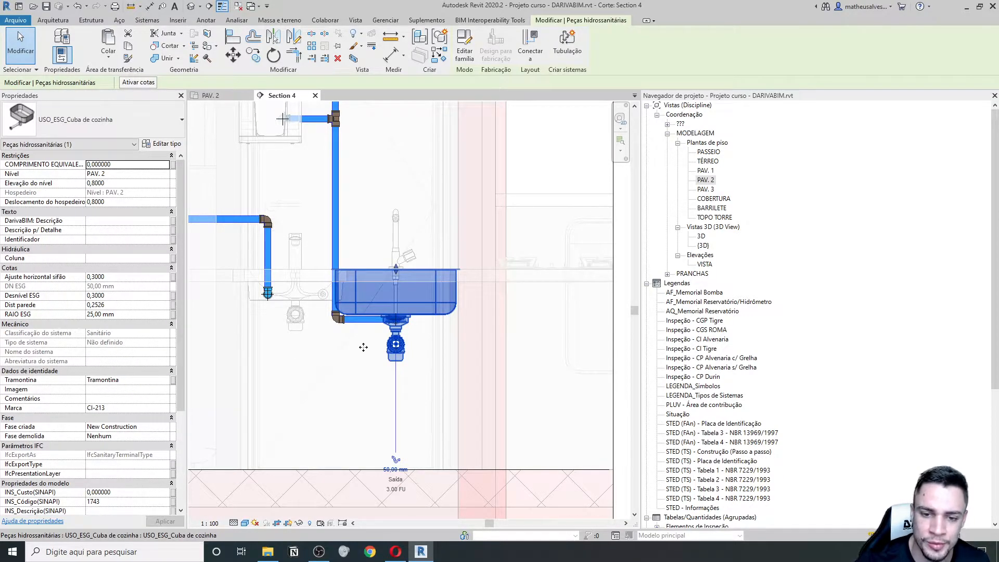
pyautogui.click(347, 343)
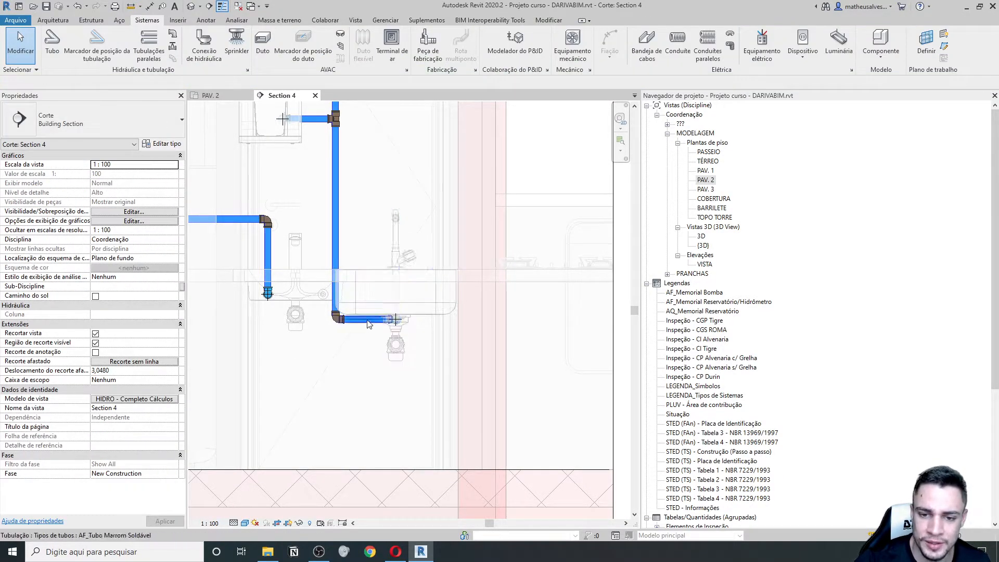
pyautogui.scroll(1, 352, 332)
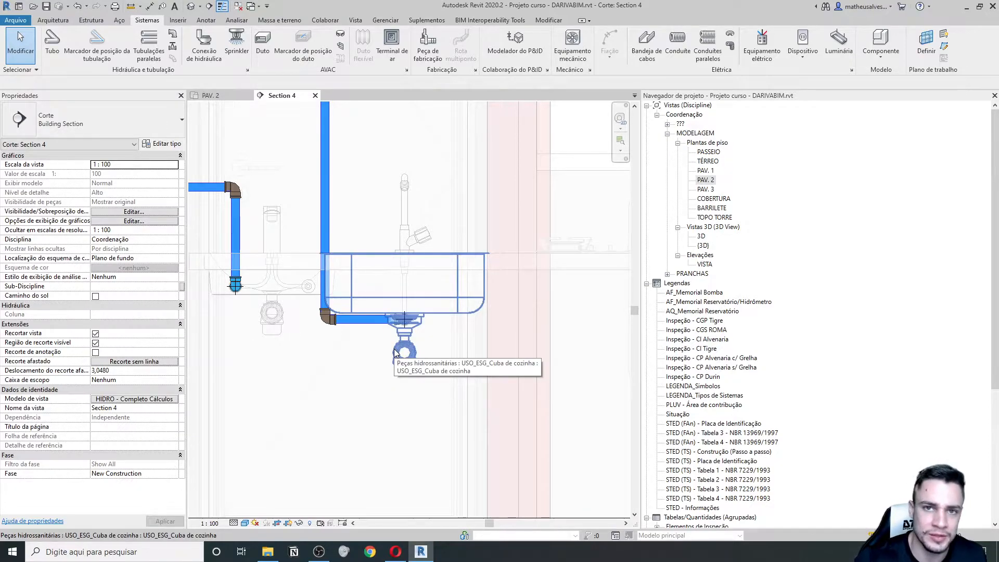
pyautogui.scroll(-2, 313, 373)
pyautogui.moveTo(313, 373); pyautogui.dragTo(316, 378, button='middle')
pyautogui.moveTo(390, 245); pyautogui.dragTo(386, 350, button='middle')
pyautogui.scroll(-1, 353, 301)
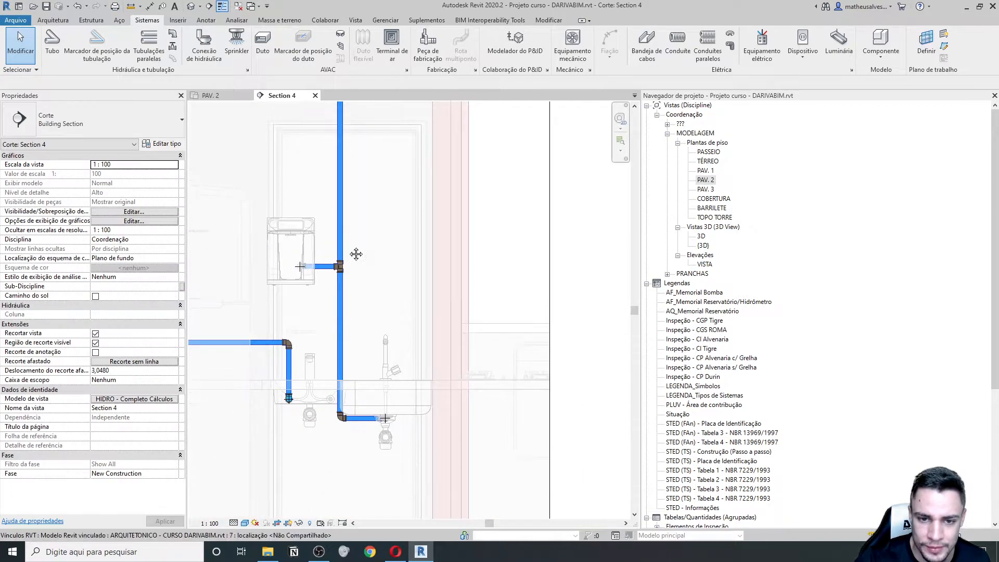
# Insert a 3/4" AF_Registro de gaveta valve in the kitchen's vertical pipe, above the purifier branch
pyautogui.moveTo(350, 248); pyautogui.dragTo(352, 273, button='middle')
pyautogui.scroll(-1, 358, 326)
pyautogui.scroll(2, 350, 298)
pyautogui.moveTo(350, 237); pyautogui.dragTo(349, 297, button='middle')
pyautogui.scroll(-1, 347, 283)
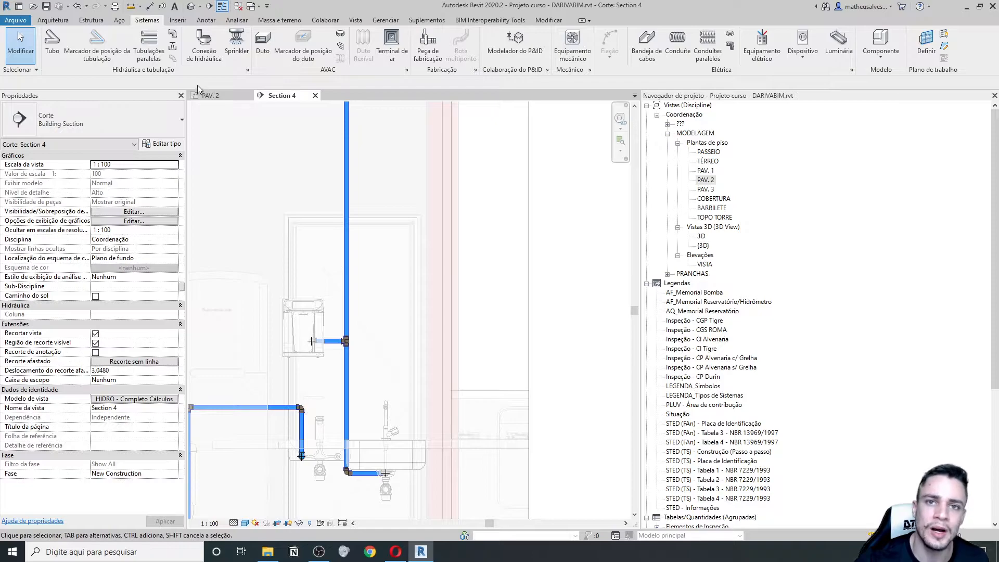
pyautogui.click(172, 48)
pyautogui.scroll(2, 346, 213)
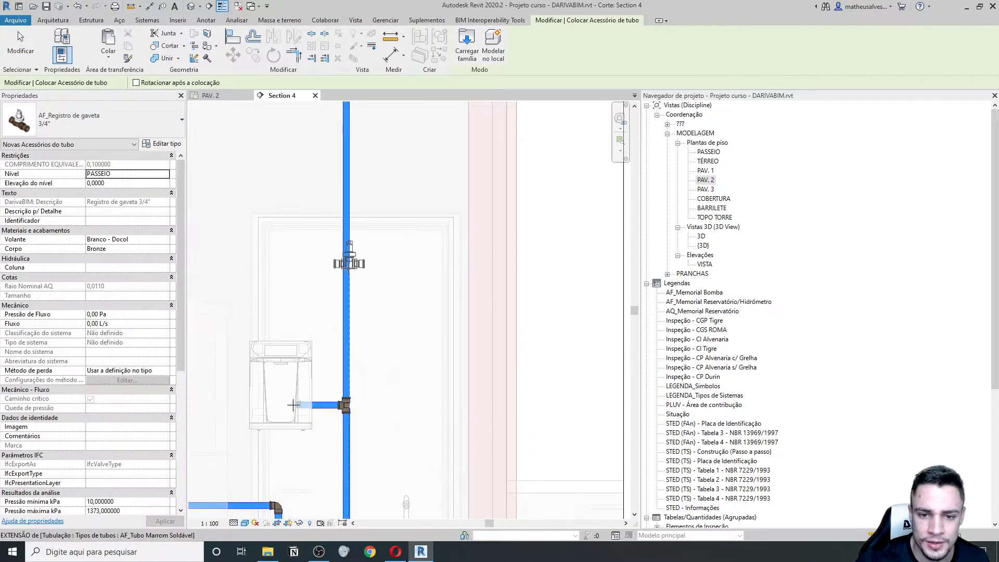
pyautogui.click(364, 272)
pyautogui.press('Escape')
pyautogui.press('Escape')
# Set the gate valve's elevation to 1,8 m above PAV. 2
pyautogui.click(363, 276)
pyautogui.click(118, 184)
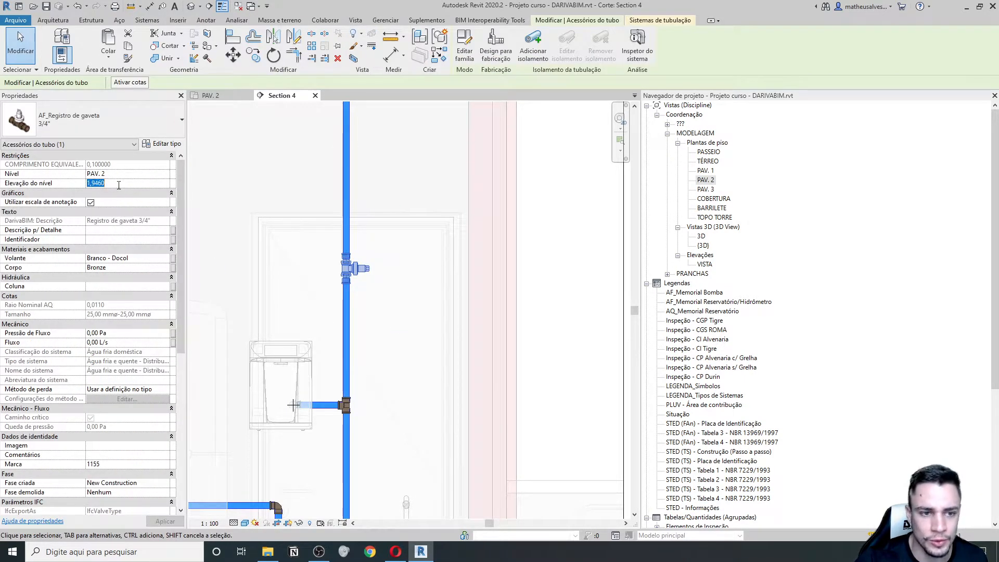
pyautogui.write('1,8')
pyautogui.press('Return')
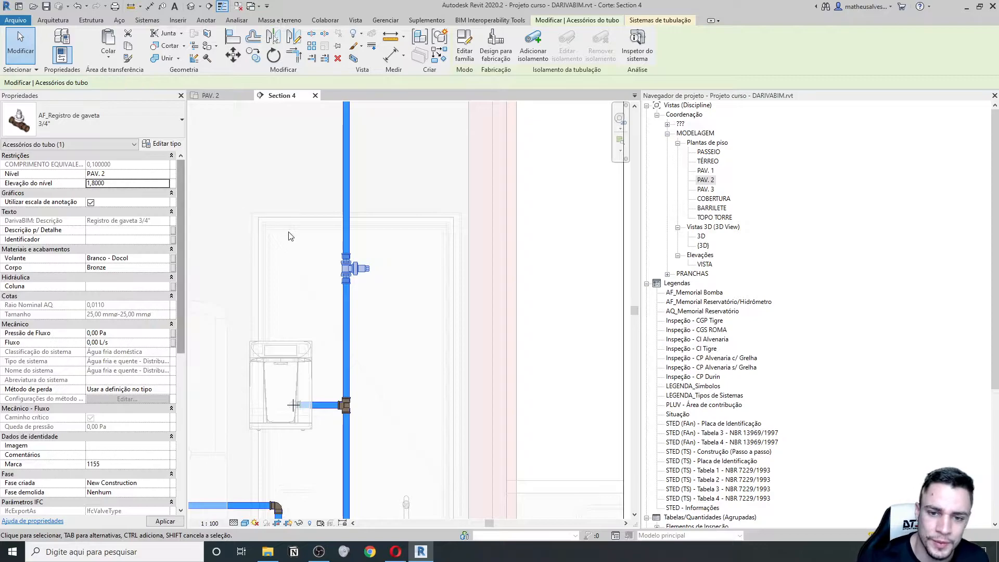
# Rotate the gate valve about the vertical pipe until its handwheel faces into the kitchen
pyautogui.click(400, 271)
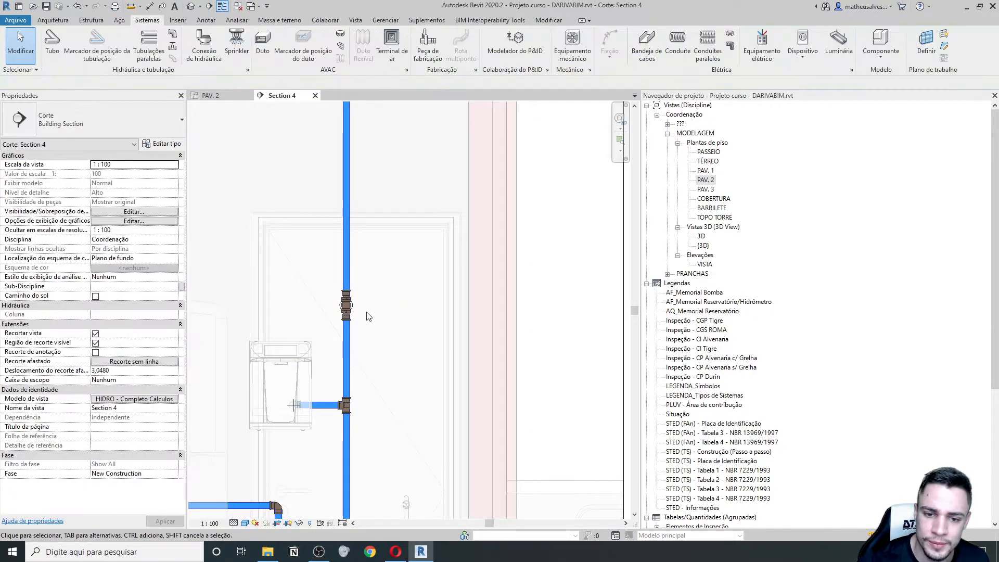
pyautogui.scroll(2, 345, 304)
pyautogui.click(347, 307)
pyautogui.click(423, 216)
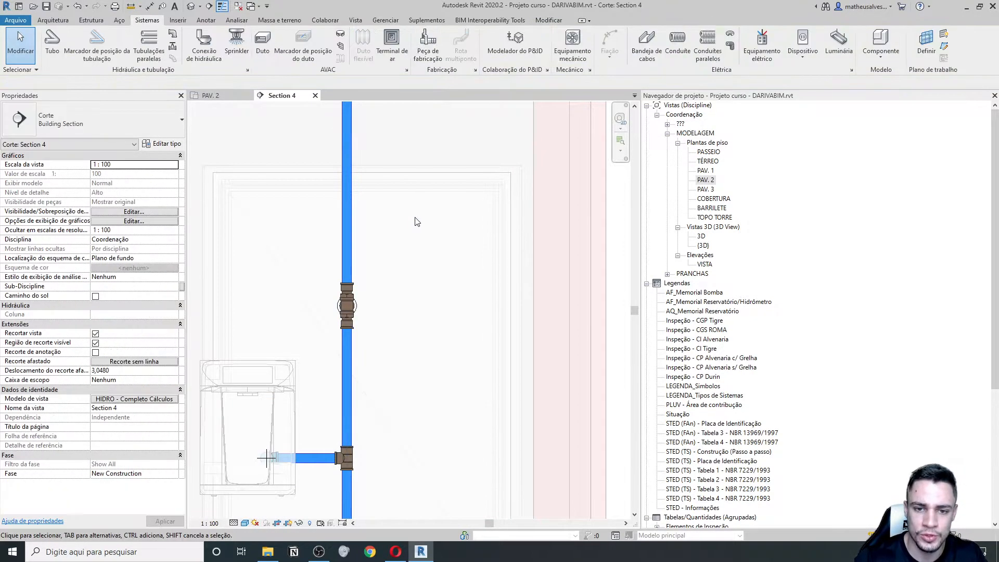
pyautogui.click(345, 312)
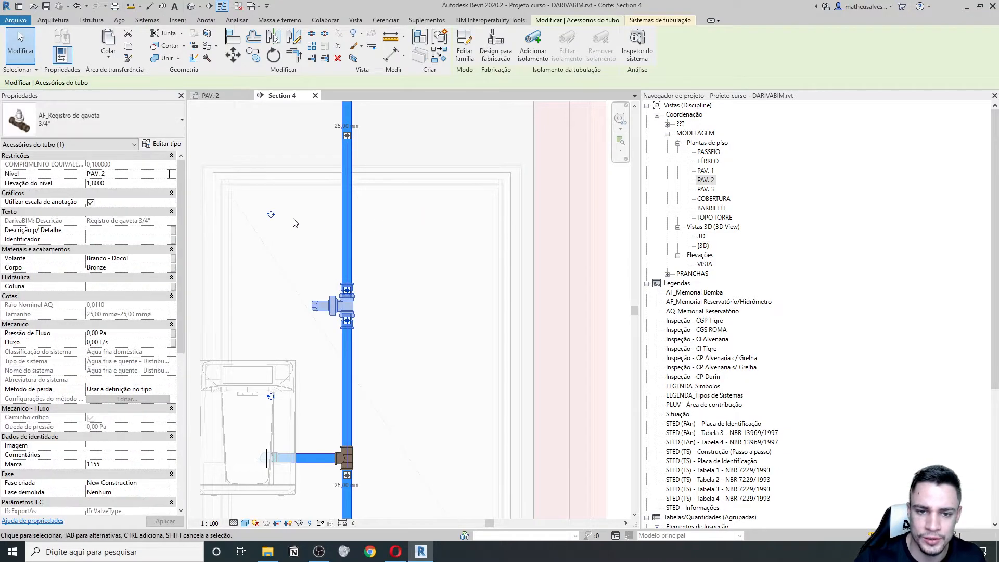
pyautogui.click(528, 284)
# Review the bathroom and kitchen piping across the whole PAV. 2 storey in Section 4, and close the section view
pyautogui.scroll(-5, 395, 312)
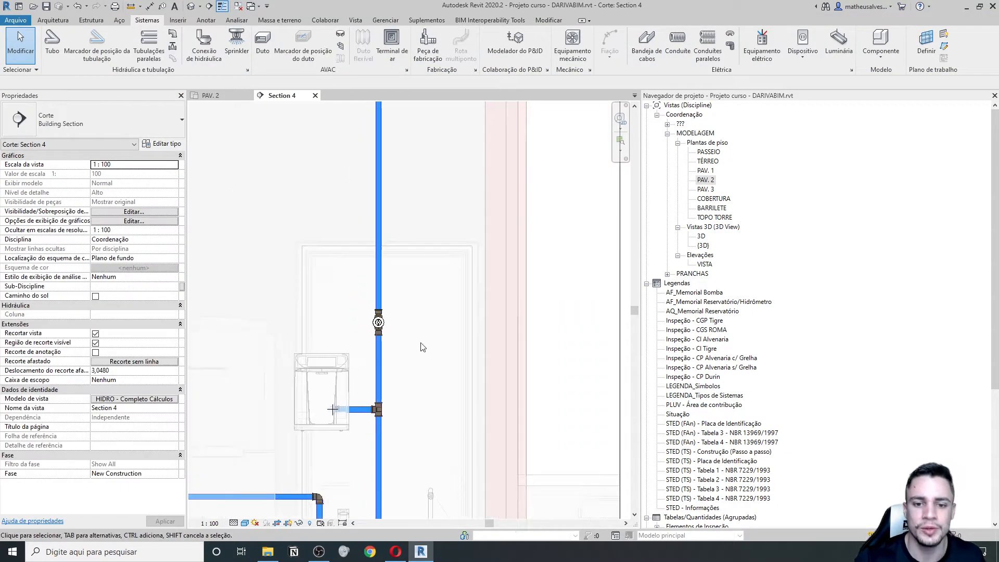
pyautogui.scroll(-3, 368, 265)
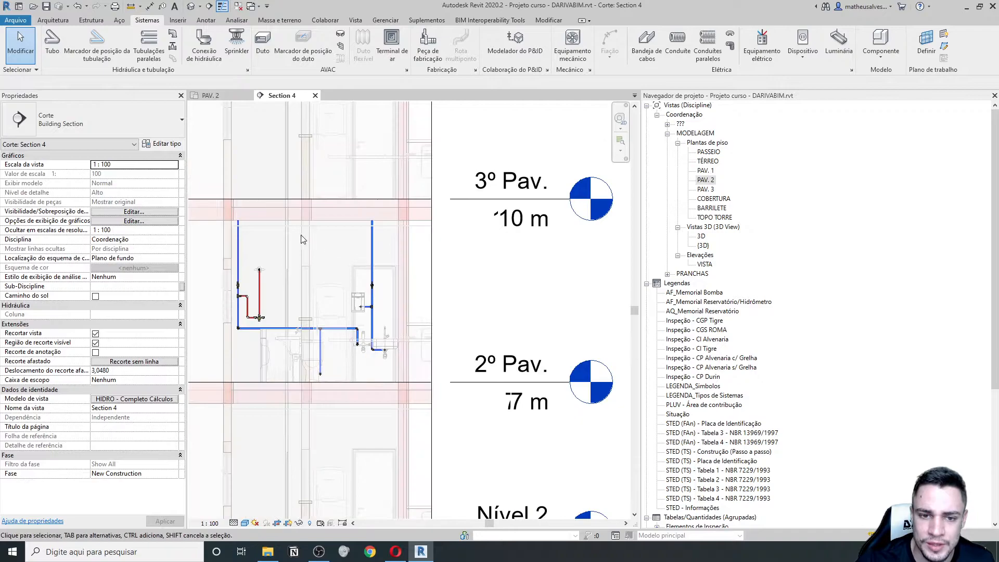
pyautogui.scroll(2, 316, 245)
pyautogui.moveTo(443, 362); pyautogui.dragTo(438, 335, button='middle')
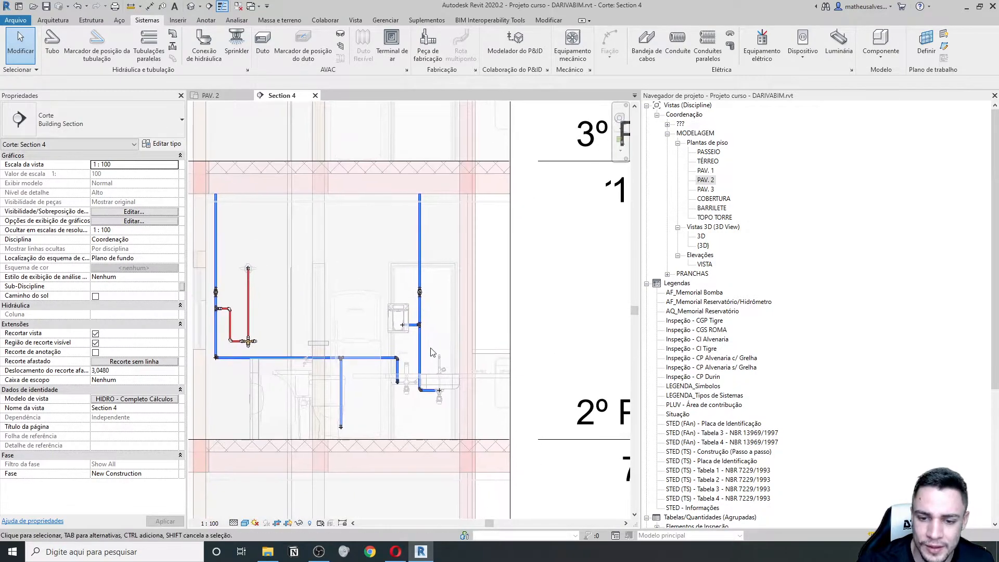
pyautogui.moveTo(366, 220); pyautogui.dragTo(404, 226, button='middle')
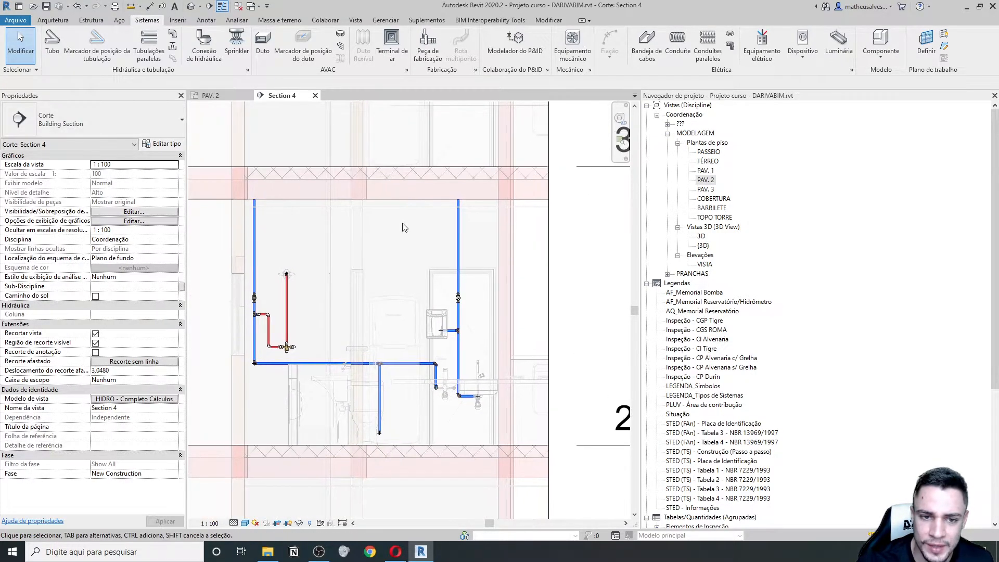
pyautogui.click(315, 96)
# Set the cold-water inlet diameter of the washing machine in the PAV. 2 plan to 25 mm
pyautogui.scroll(5, 414, 116)
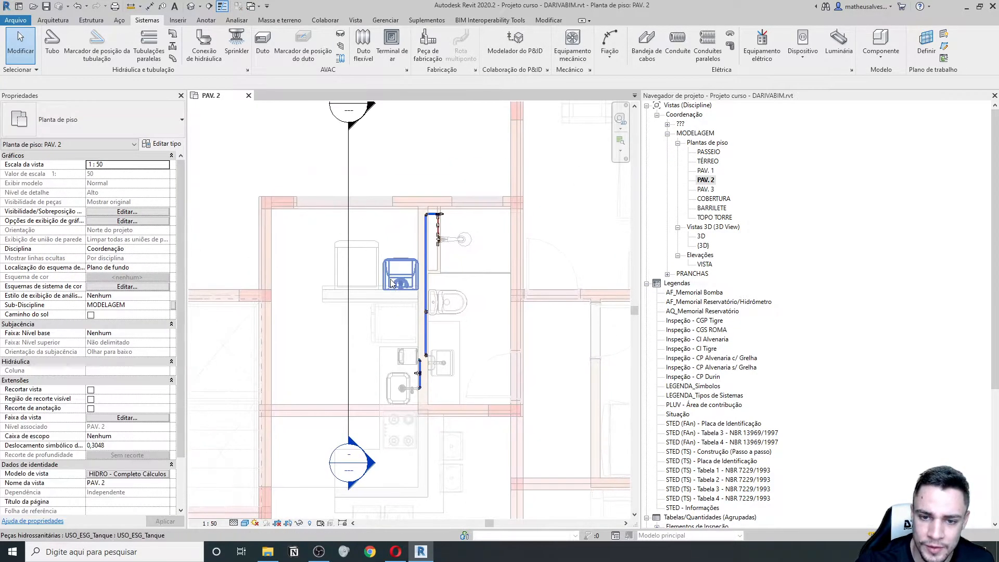
pyautogui.click(320, 173)
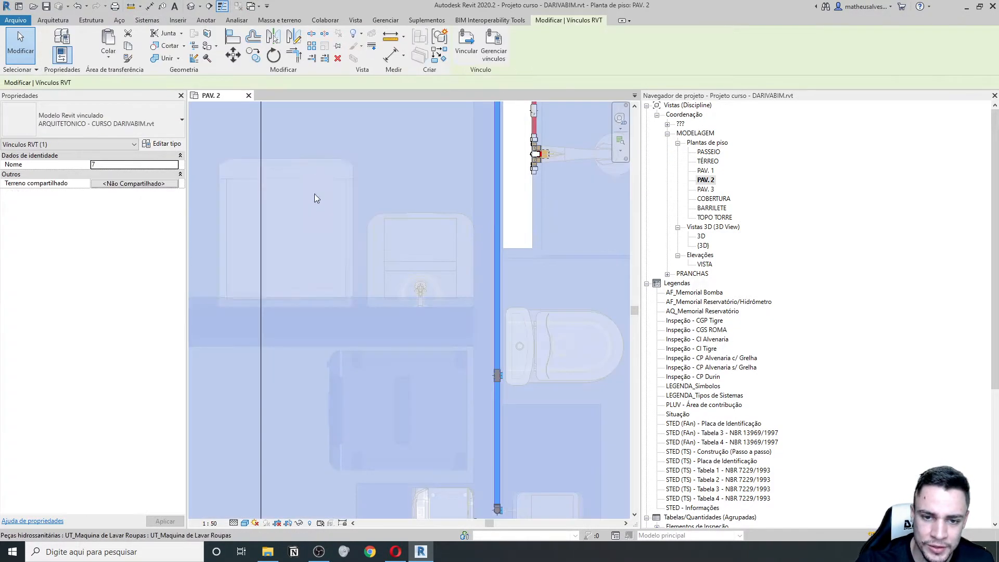
pyautogui.scroll(-4, 257, 200)
pyautogui.click(267, 142)
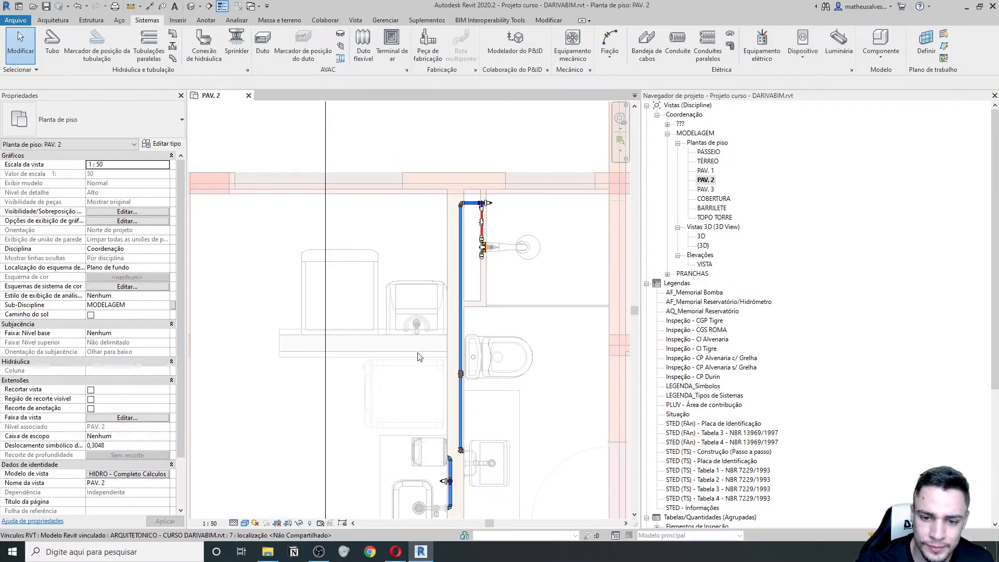
pyautogui.scroll(1, 416, 333)
pyautogui.click(353, 251)
pyautogui.scroll(2, 362, 356)
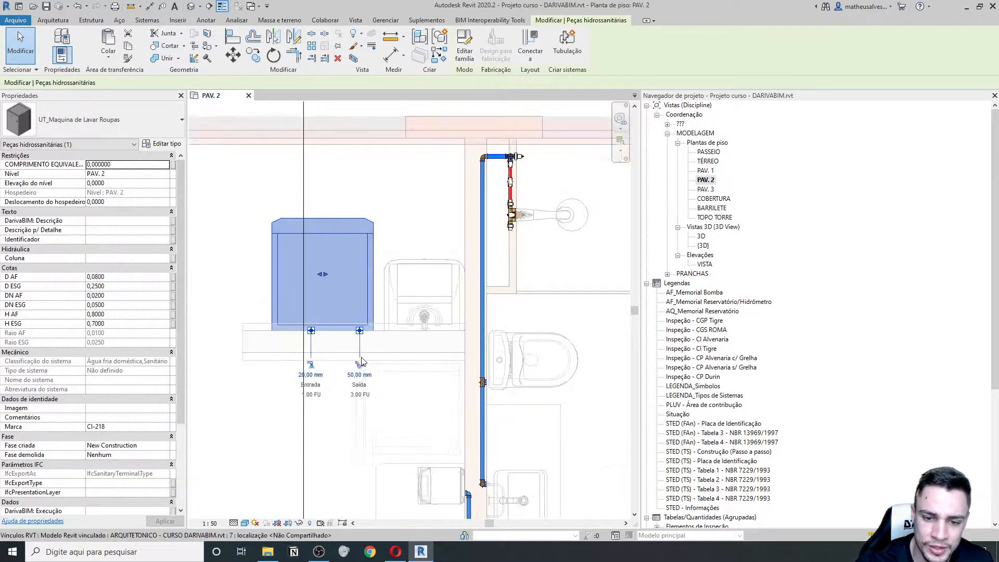
pyautogui.scroll(2, 296, 370)
pyautogui.click(298, 373)
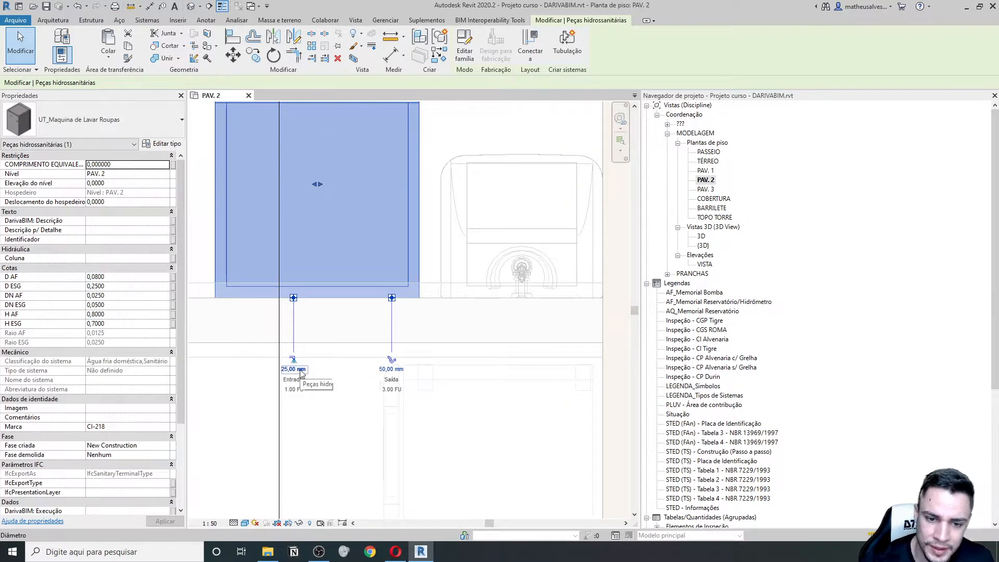
# Draw 25 mm pipe at 0,8 m elevation from the washing machine's water inlet into its wall and along to the bathroom wall
pyautogui.click(293, 360)
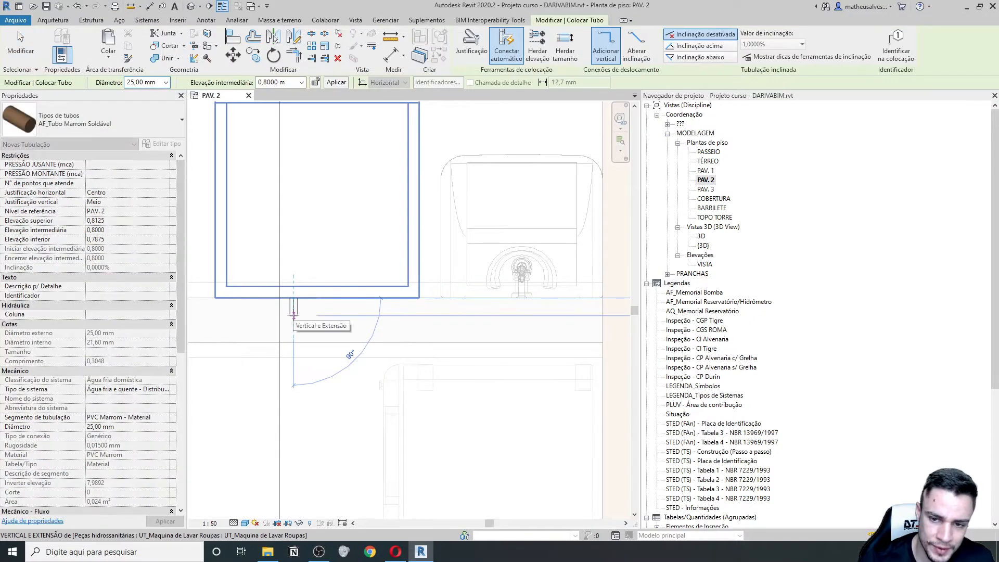
pyautogui.scroll(-2, 288, 313)
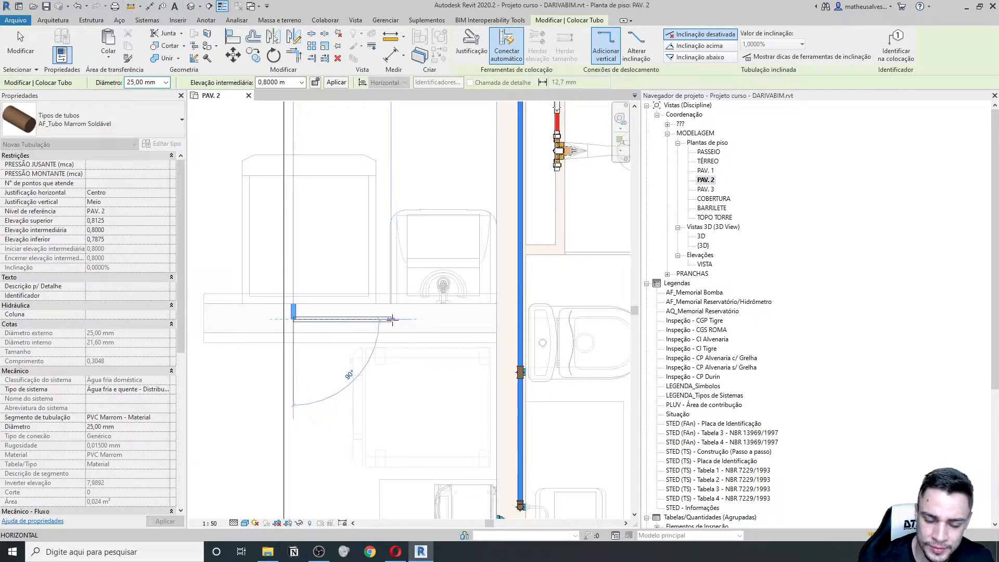
pyautogui.moveTo(470, 326); pyautogui.dragTo(386, 335, button='middle')
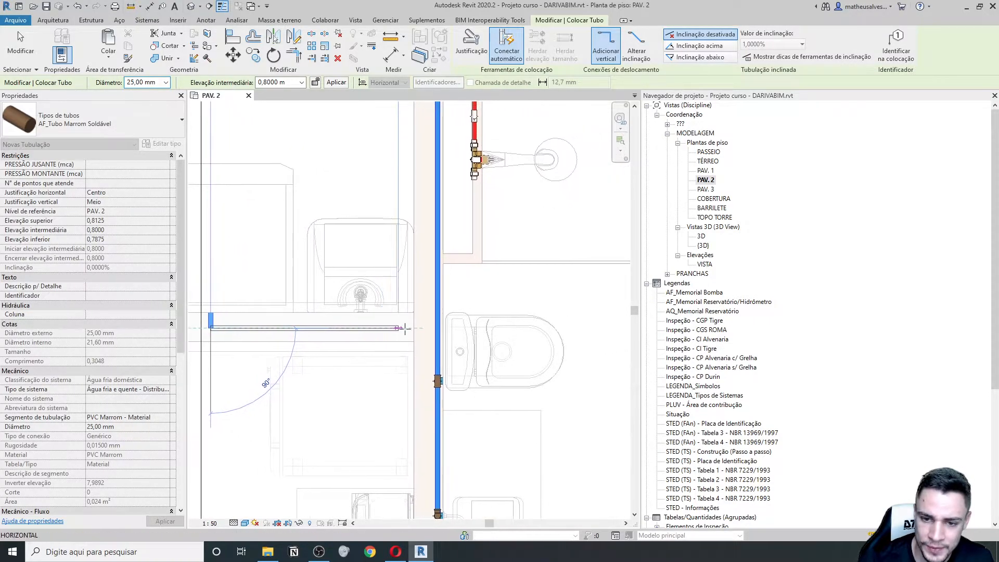
pyautogui.scroll(1, 417, 327)
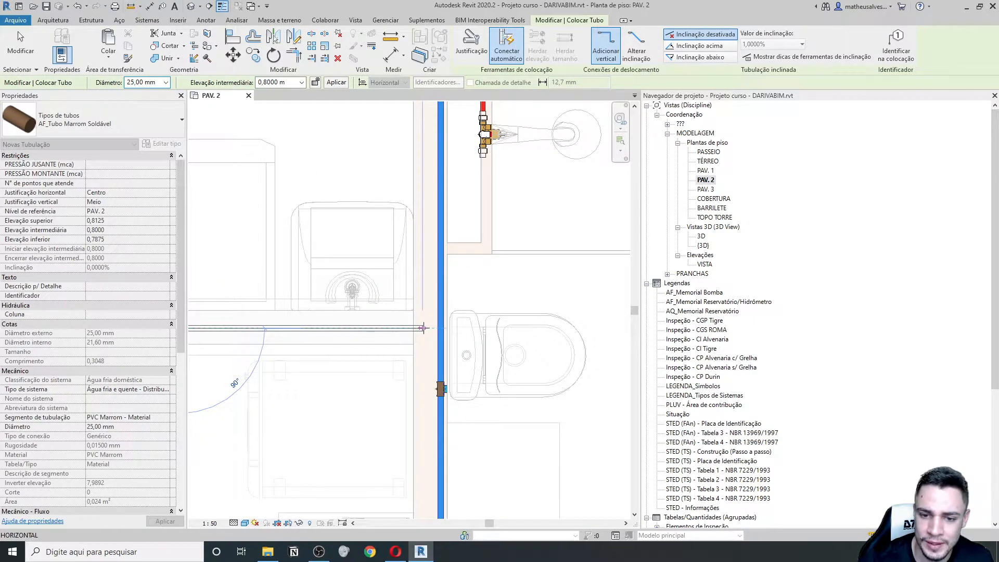
pyautogui.click(423, 327)
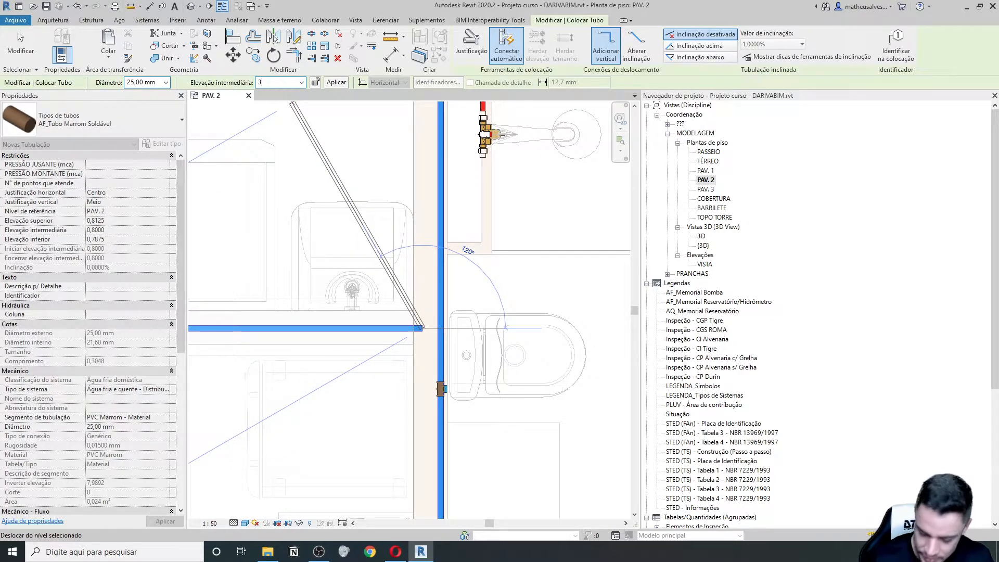
# Run the 25 mm laundry pipe vertically up to 3 m elevation at its end in the bathroom wall
pyautogui.click(336, 83)
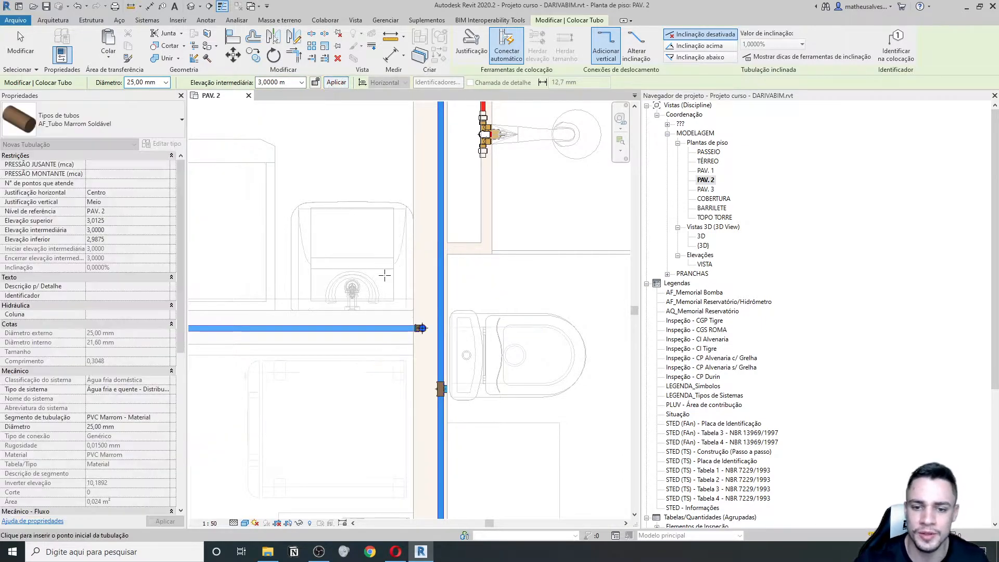
pyautogui.scroll(2, 359, 332)
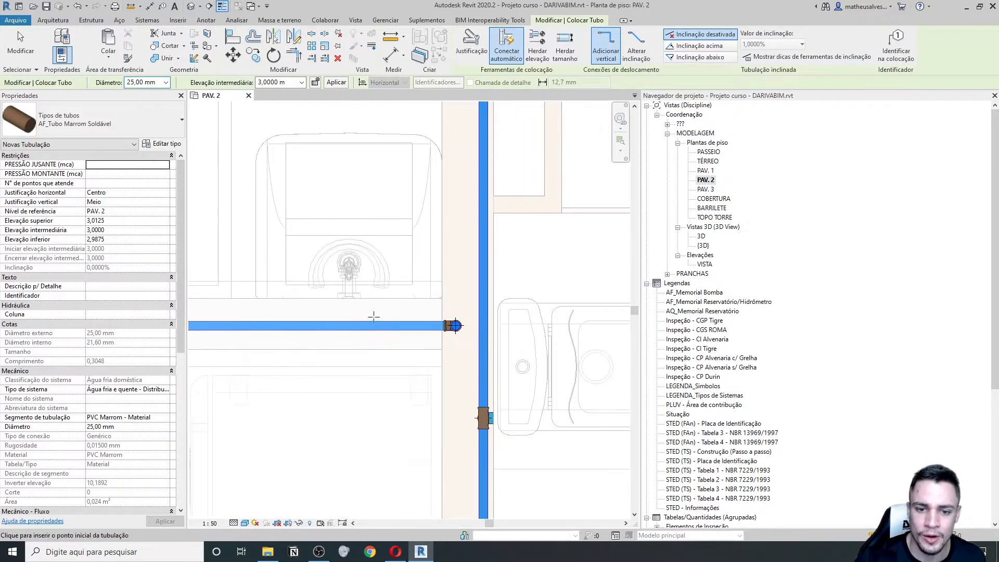
pyautogui.press('Escape')
pyautogui.press('Escape')
# Draw 25 mm pipe at 0,95 m elevation from the laundry tank's water inlet to the horizontal pipe in the wall
pyautogui.click(352, 274)
pyautogui.click(348, 297)
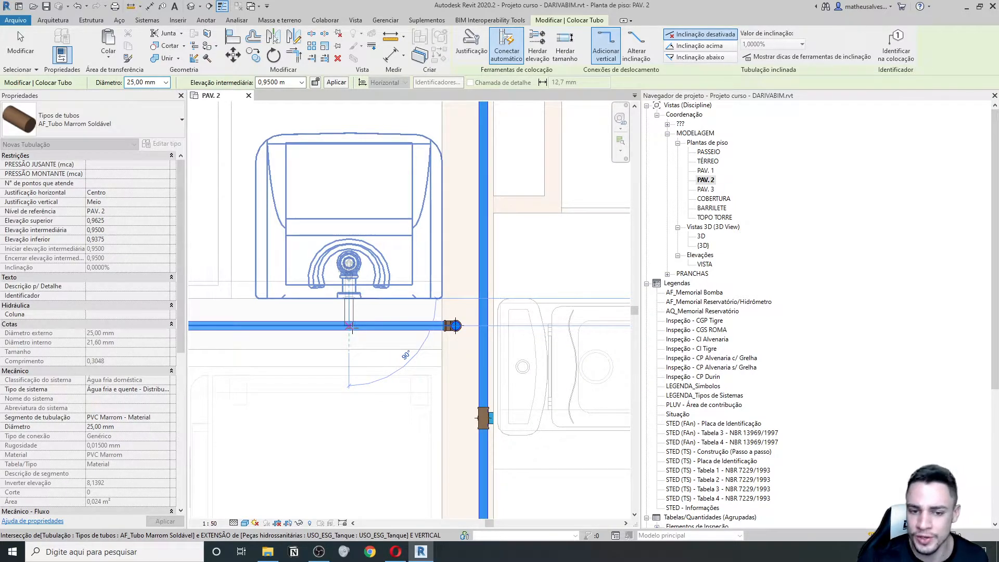
pyautogui.click(351, 326)
pyautogui.press('Escape')
pyautogui.press('Escape')
pyautogui.scroll(-2, 374, 348)
pyautogui.scroll(2, 290, 356)
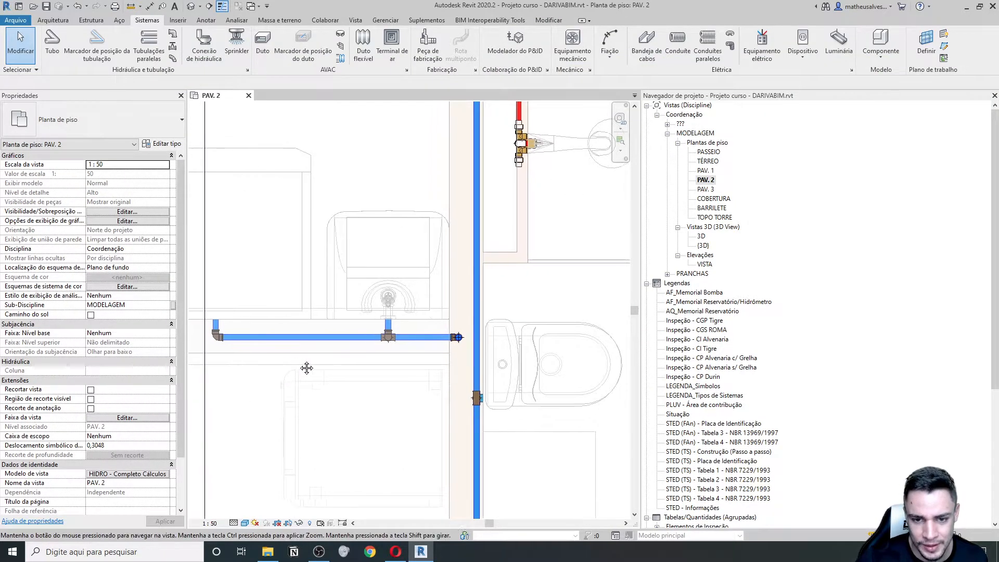
# Change the elbows at the washing machine and the laundry tank to AF_Soldavel_Joelho 90 com Bucha de Latao, Standard
pyautogui.click(224, 337)
pyautogui.keyDown('ctrl'); pyautogui.click(393, 335); pyautogui.keyUp('ctrl')
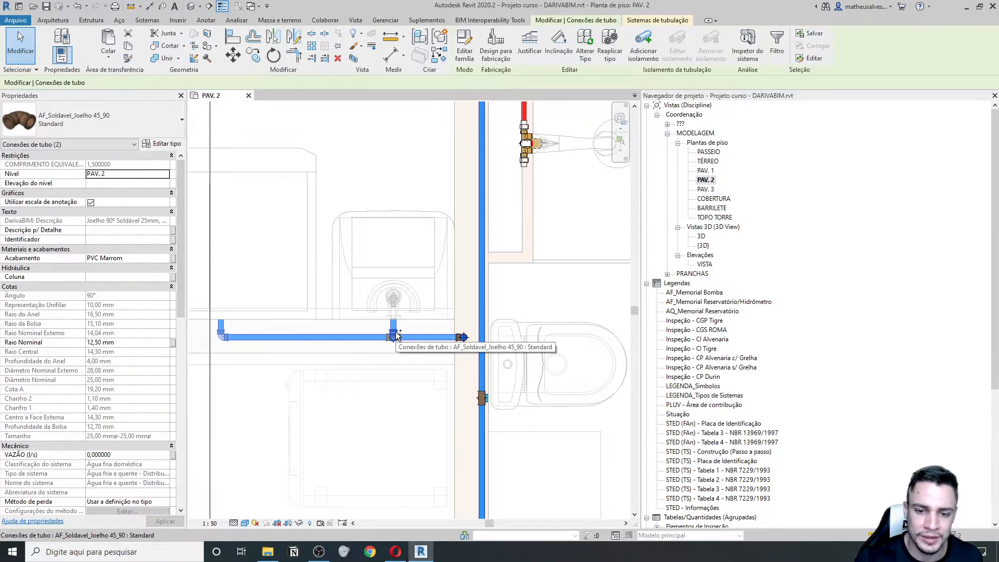
pyautogui.click(123, 131)
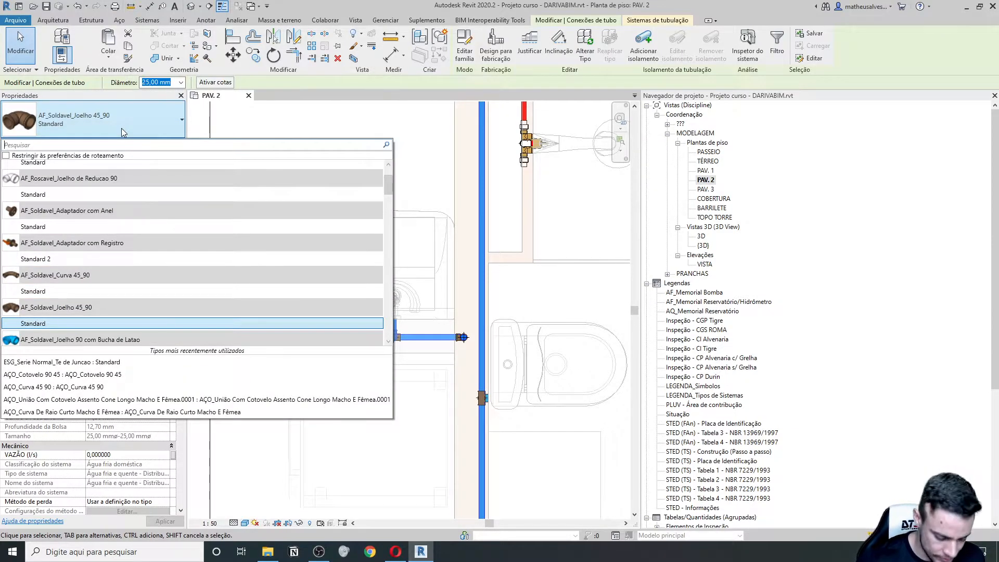
pyautogui.write('BUCHA')
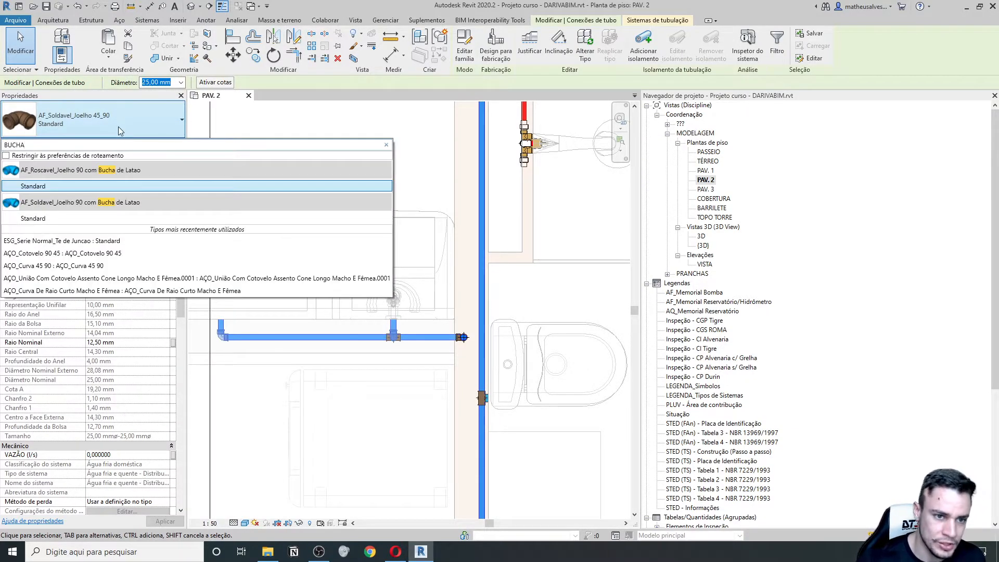
pyautogui.click(44, 218)
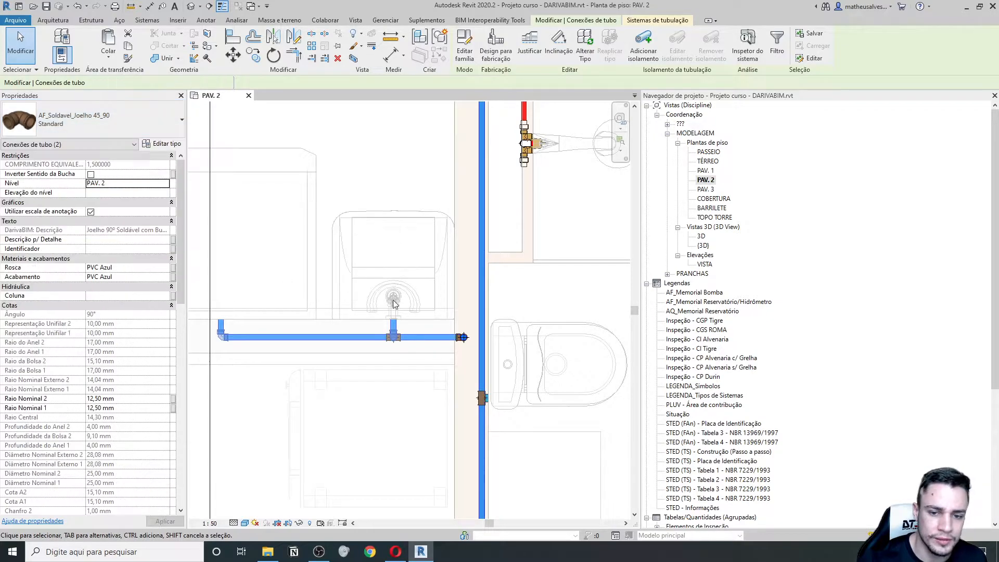
pyautogui.scroll(3, 310, 367)
pyautogui.press('Escape')
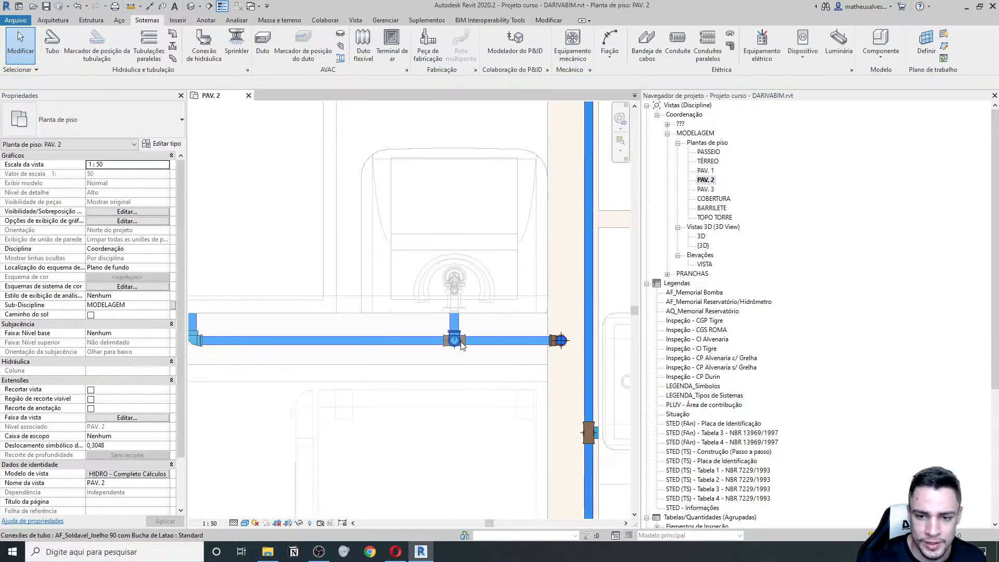
# Invert the brass bushing direction of the elbow at the laundry tank
pyautogui.scroll(2, 461, 340)
pyautogui.click(459, 339)
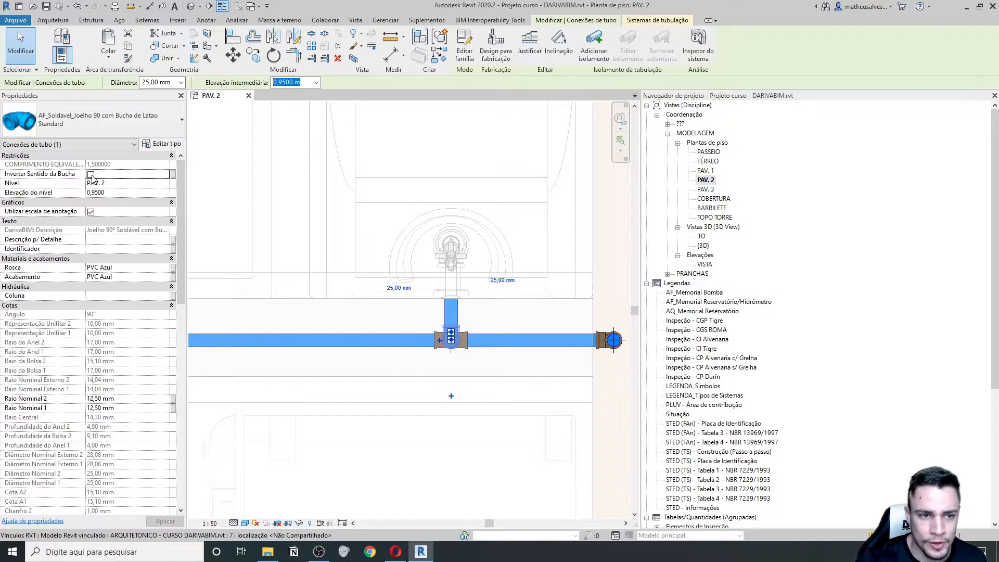
pyautogui.scroll(-3, 290, 361)
pyautogui.click(285, 357)
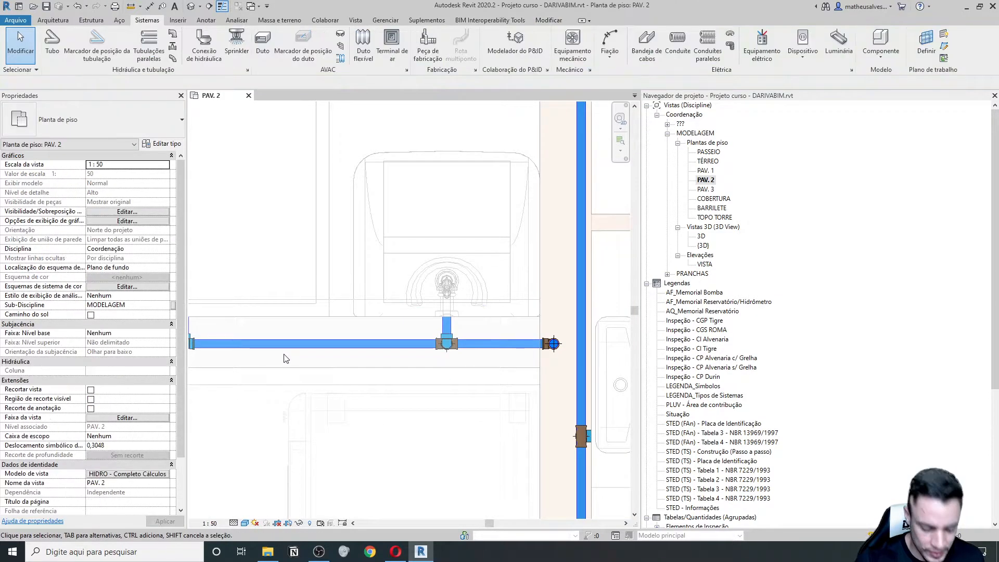
# Align the washing machine's elbow with the laundry-side face of the wall
pyautogui.press('l')
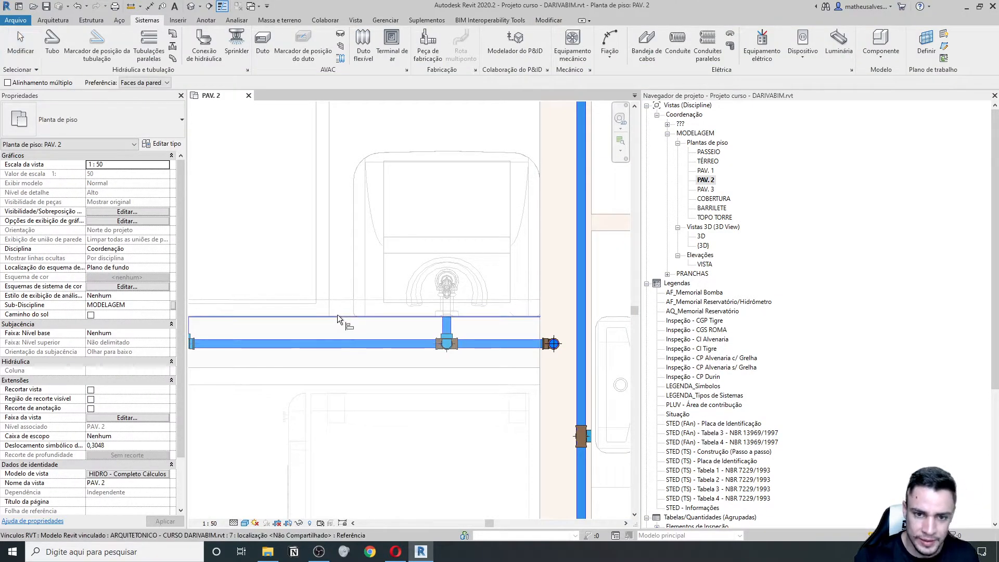
pyautogui.moveTo(338, 314); pyautogui.dragTo(398, 321, button='middle')
pyautogui.click(397, 322)
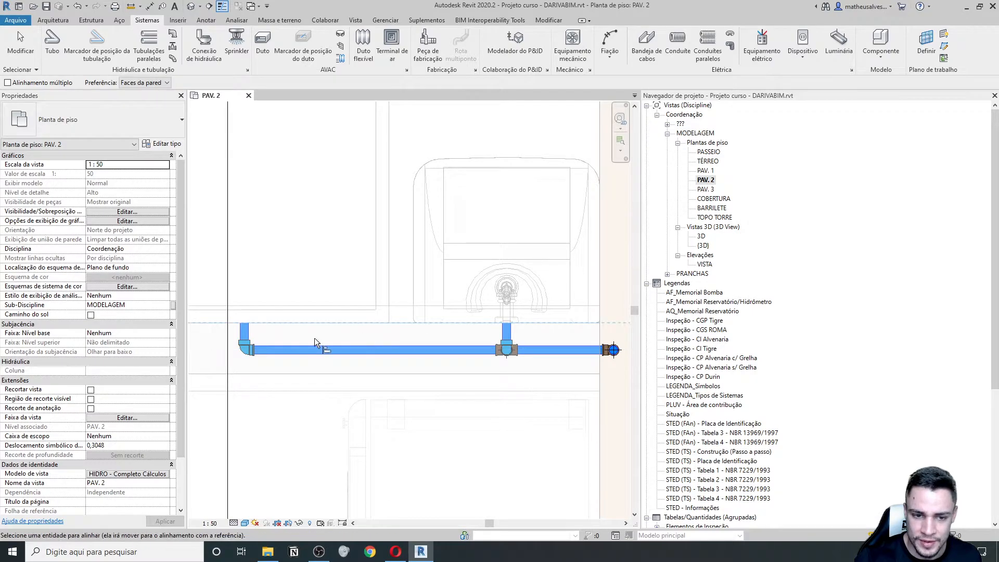
pyautogui.click(245, 341)
pyautogui.scroll(-3, 317, 335)
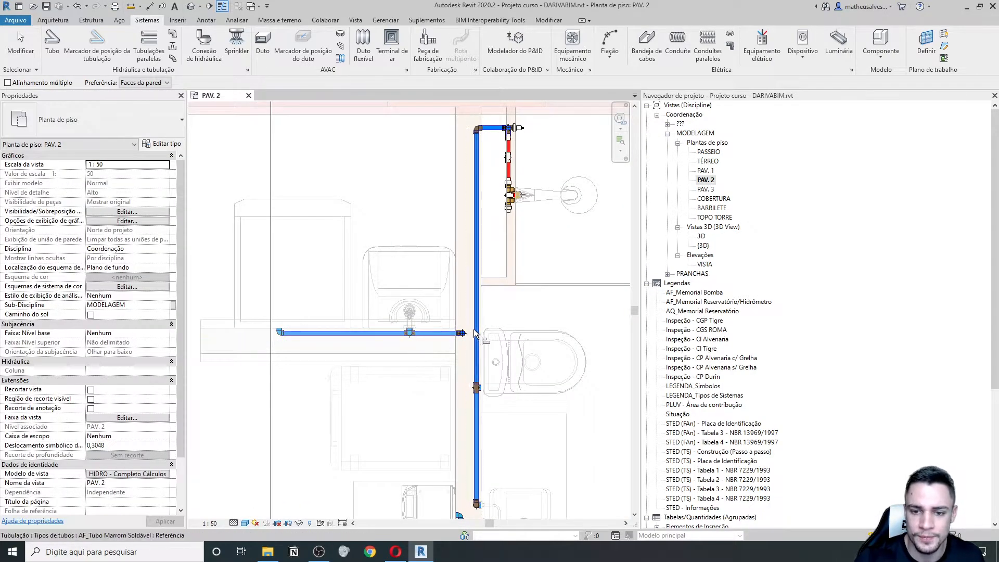
# Examine the laundry riser and its branches in Section 4, comparing them with the PAV. 2 plan
pyautogui.moveTo(473, 334); pyautogui.dragTo(444, 319, button='middle')
pyautogui.scroll(-4, 413, 282)
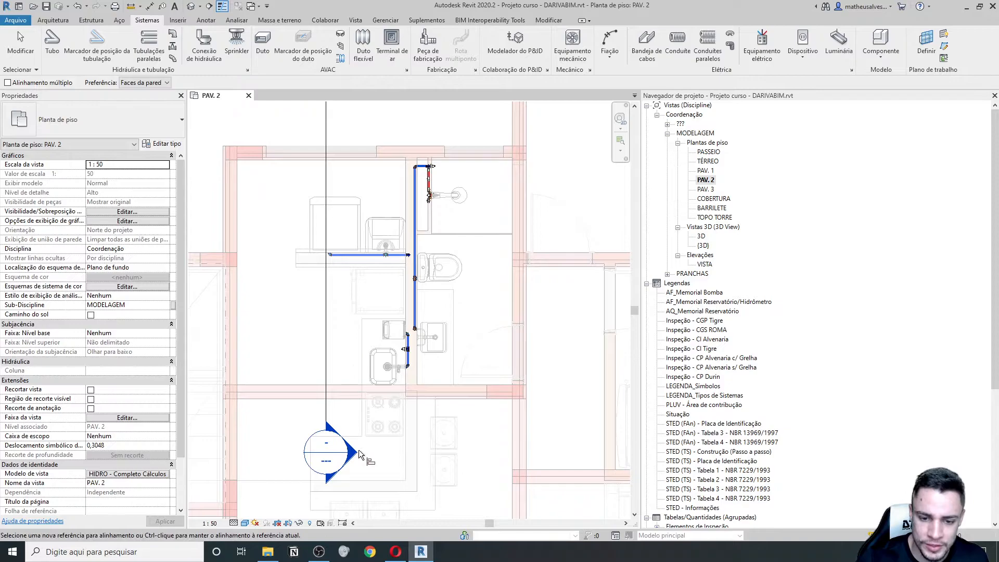
pyautogui.doubleClick(353, 453)
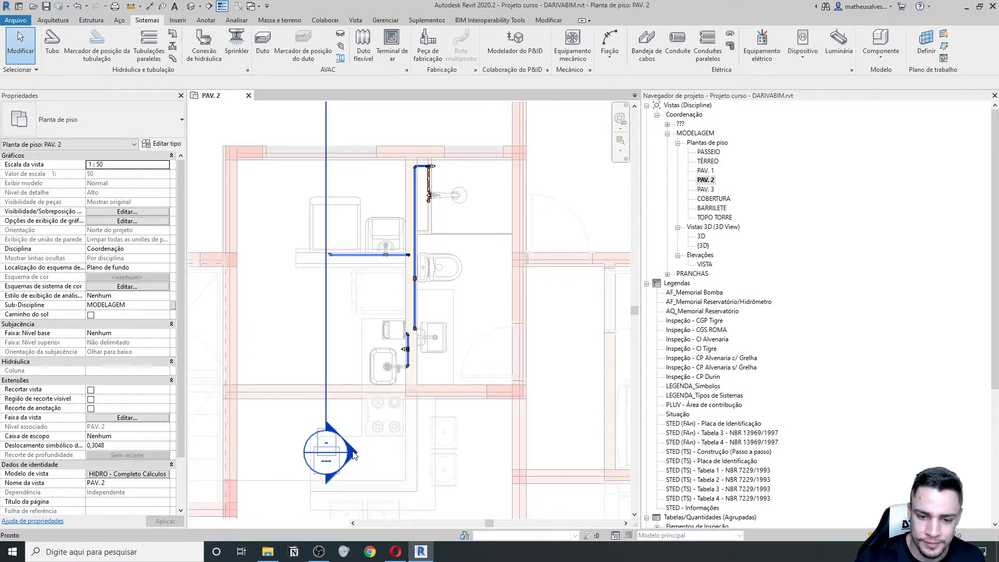
pyautogui.scroll(6, 422, 354)
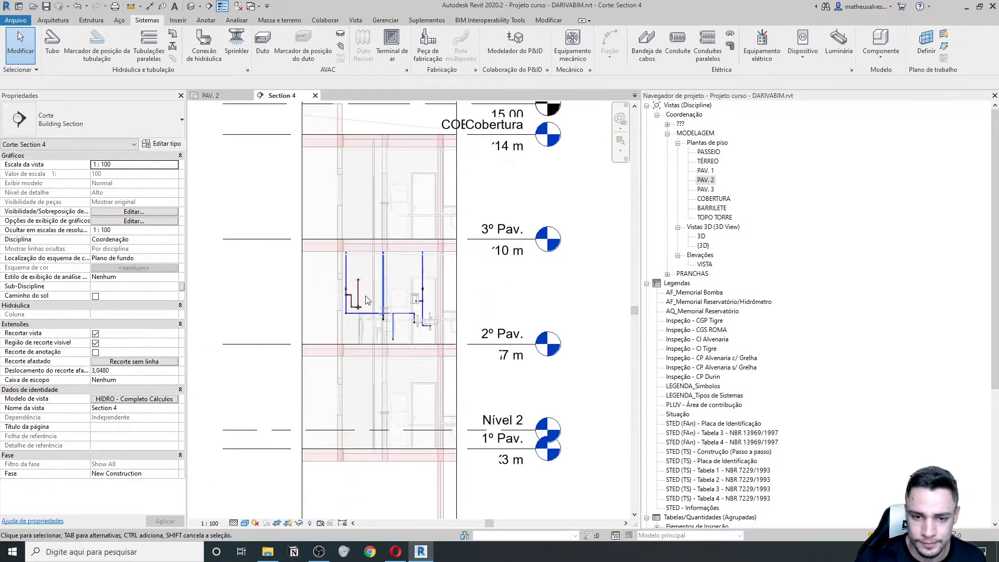
pyautogui.scroll(2, 393, 302)
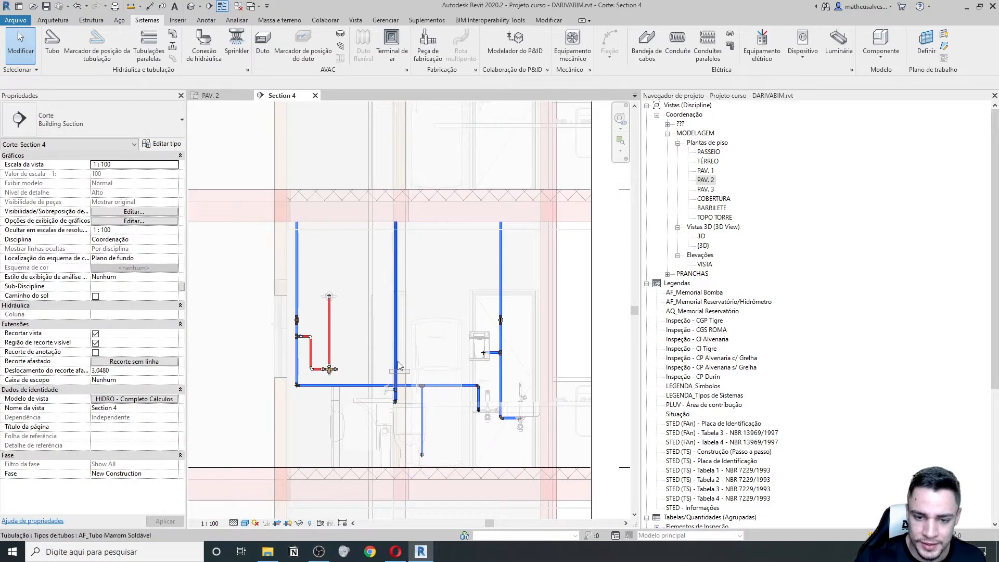
pyautogui.scroll(2, 394, 299)
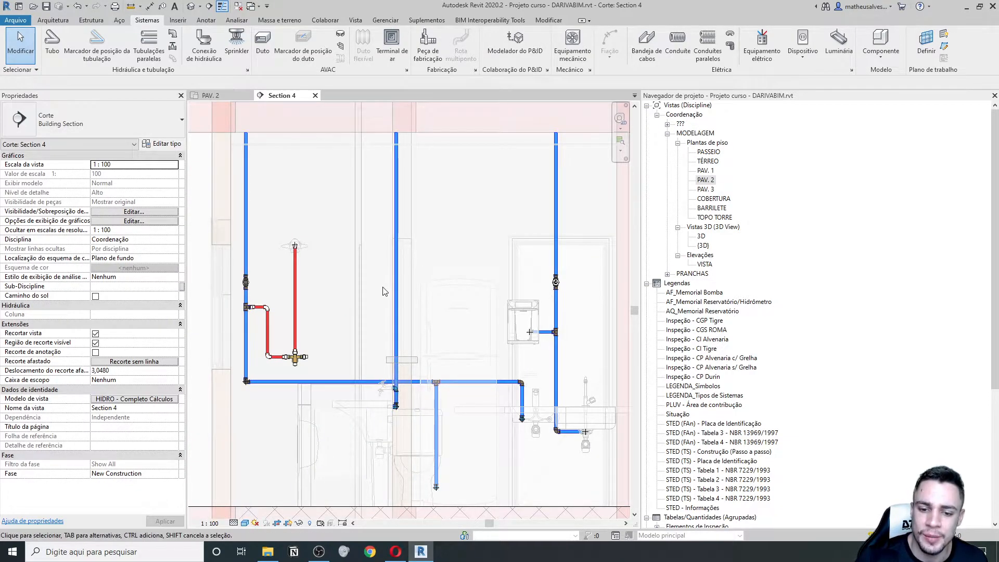
pyautogui.scroll(2, 402, 398)
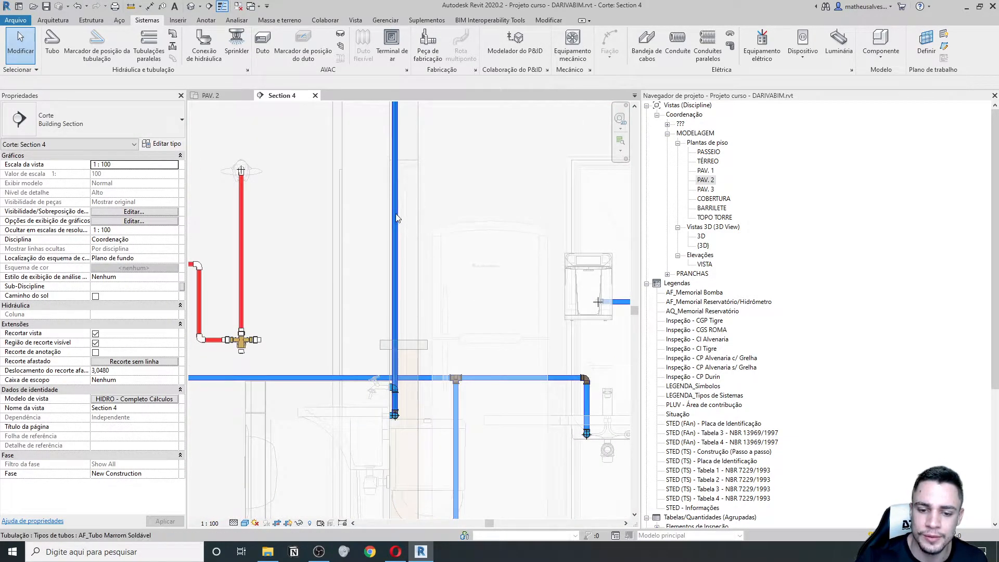
pyautogui.scroll(-2, 394, 411)
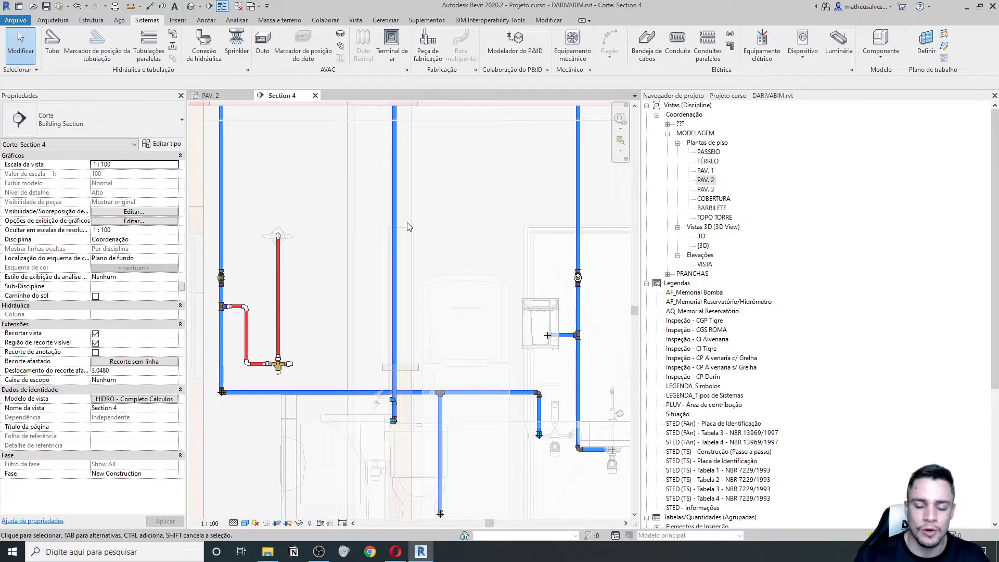
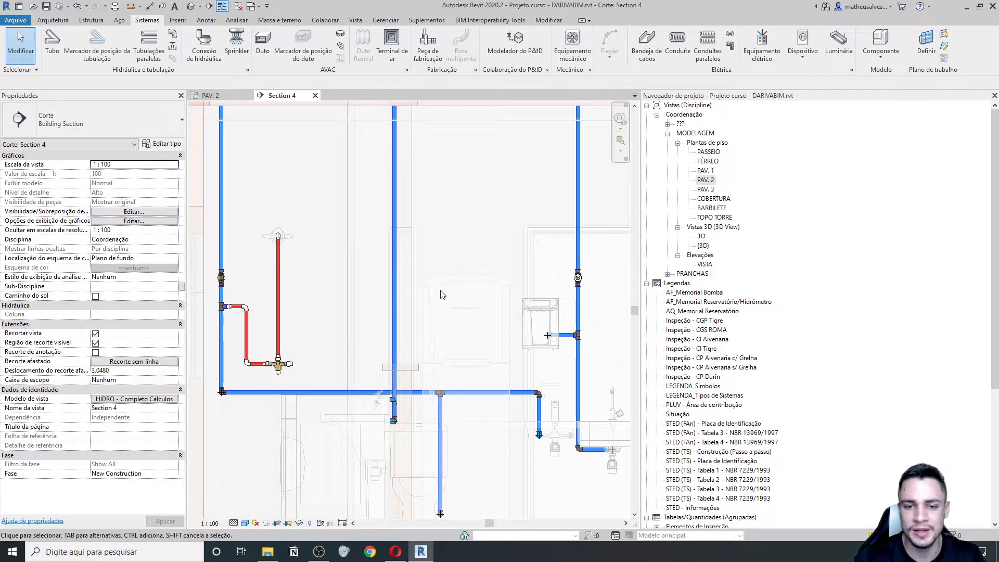
pyautogui.hotkey('ctrl', 'Tab')
pyautogui.scroll(2, 406, 257)
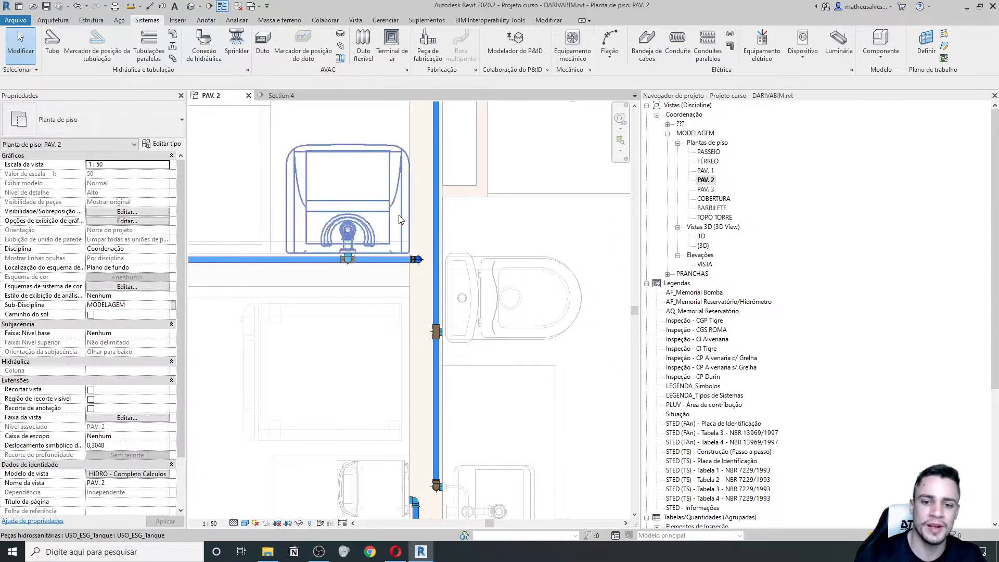
pyautogui.scroll(-2, 416, 262)
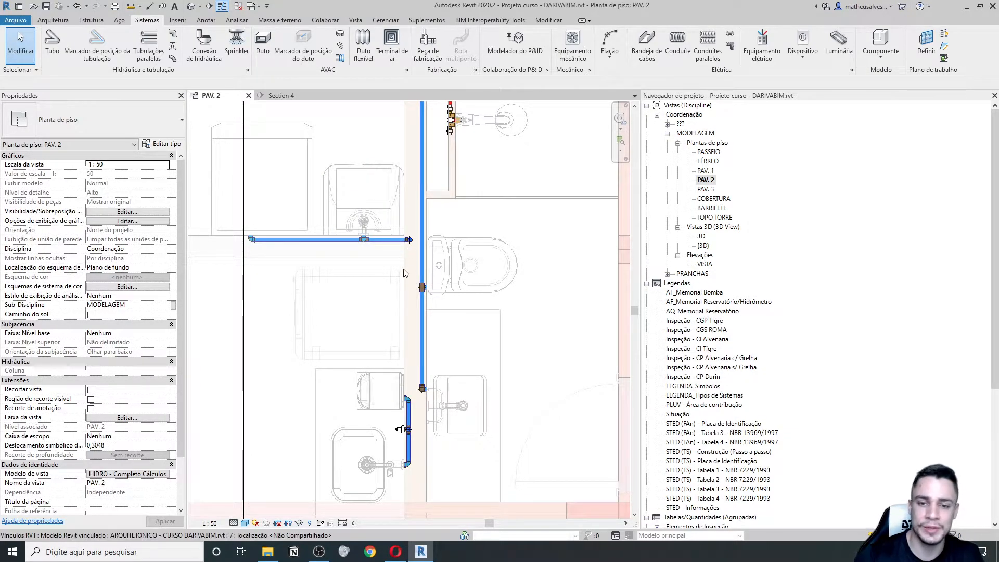
pyautogui.scroll(-4, 405, 279)
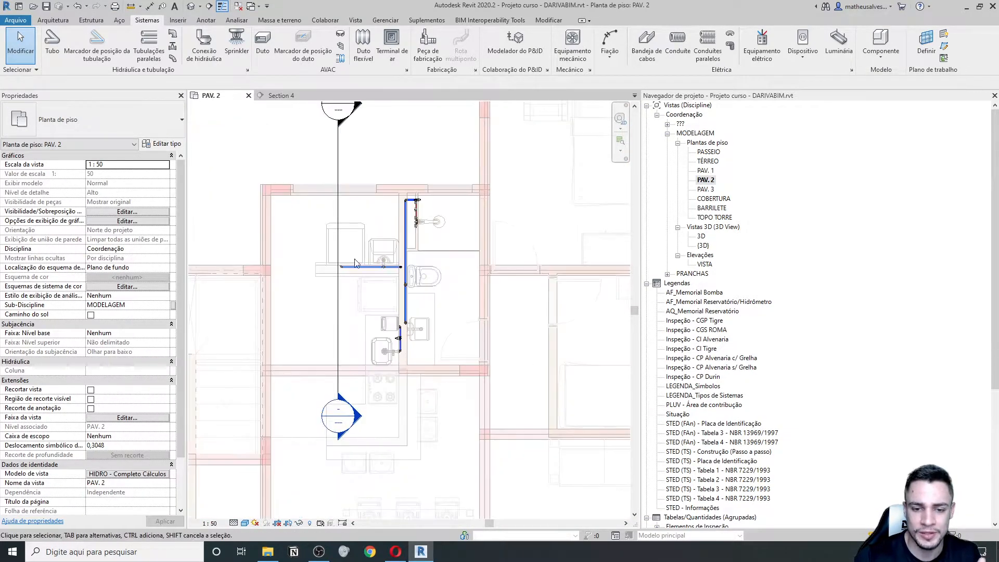
pyautogui.doubleClick(339, 416)
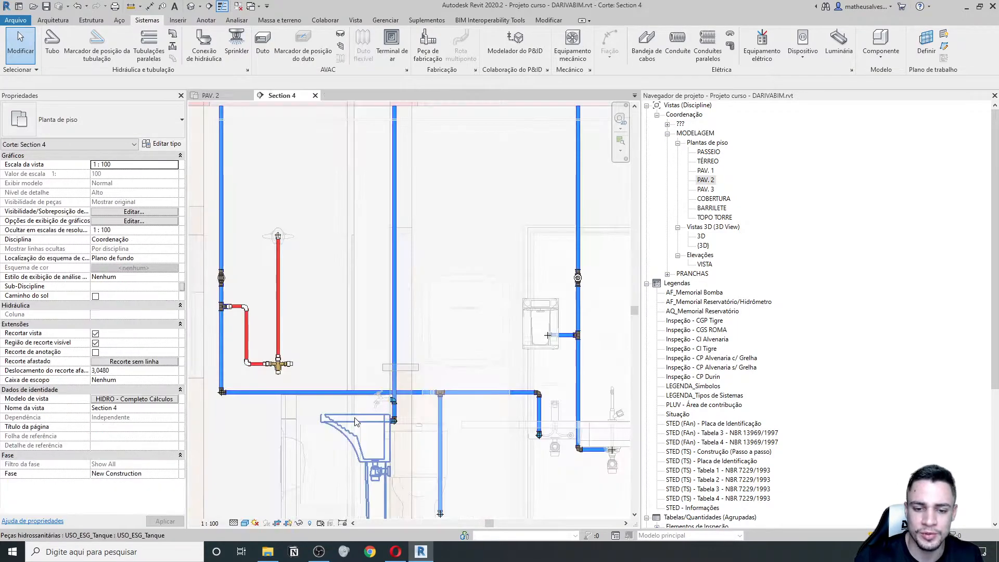
# Place a 3/4" AF_Registro de gaveta gate valve on the laundry riser in Section 4
pyautogui.click(172, 46)
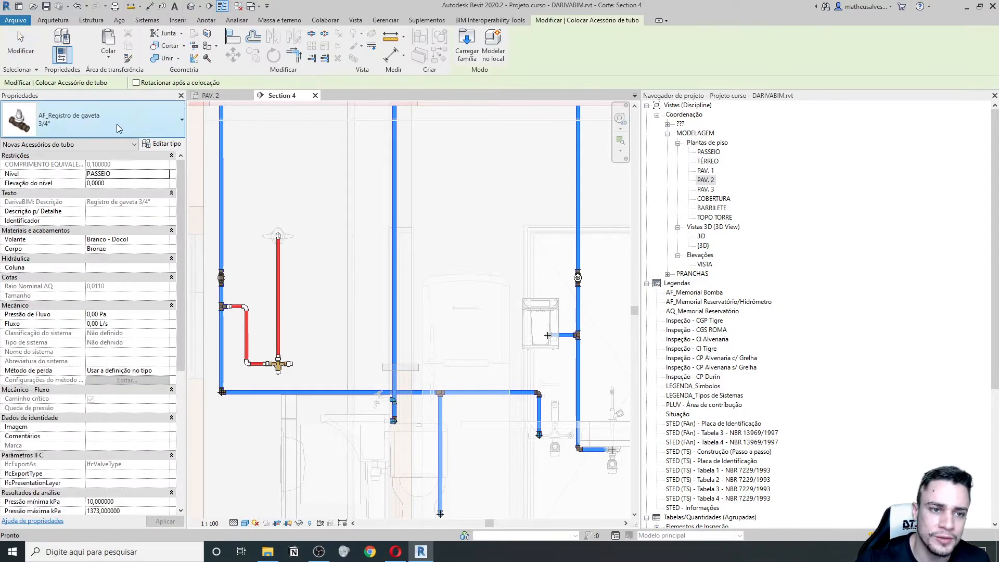
pyautogui.scroll(2, 371, 220)
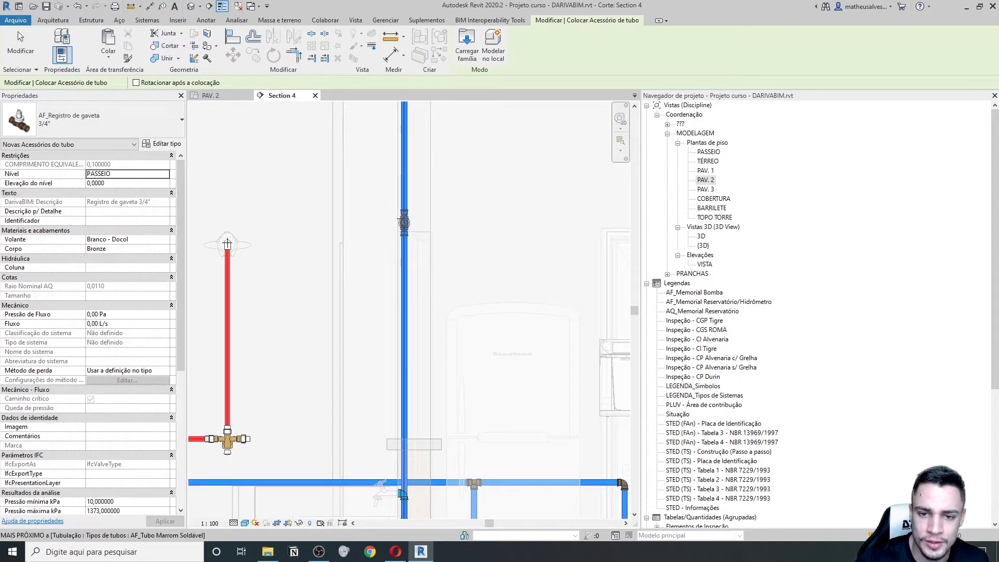
pyautogui.click(404, 221)
pyautogui.press('Escape')
pyautogui.press('Escape')
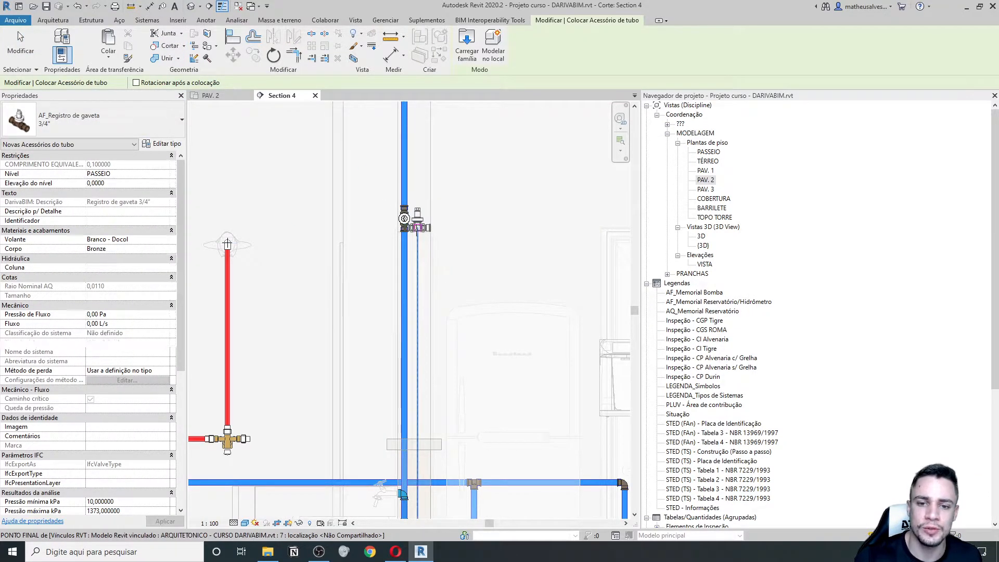
# Set the laundry riser gate valve's level elevation to 1,8 m
pyautogui.click(125, 184)
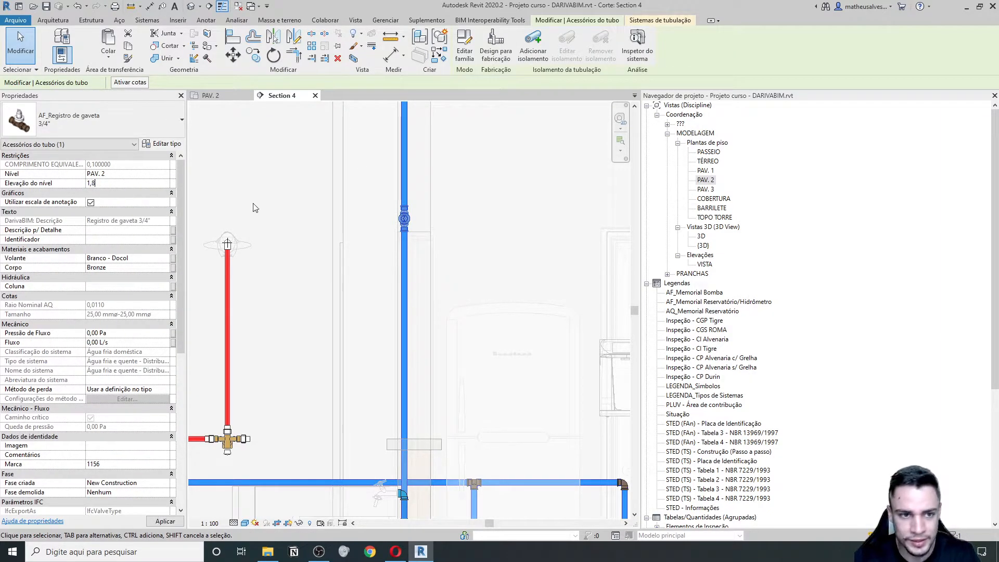
pyautogui.moveTo(448, 239); pyautogui.dragTo(431, 285, button='middle')
pyautogui.scroll(-3, 428, 282)
pyautogui.press('Escape')
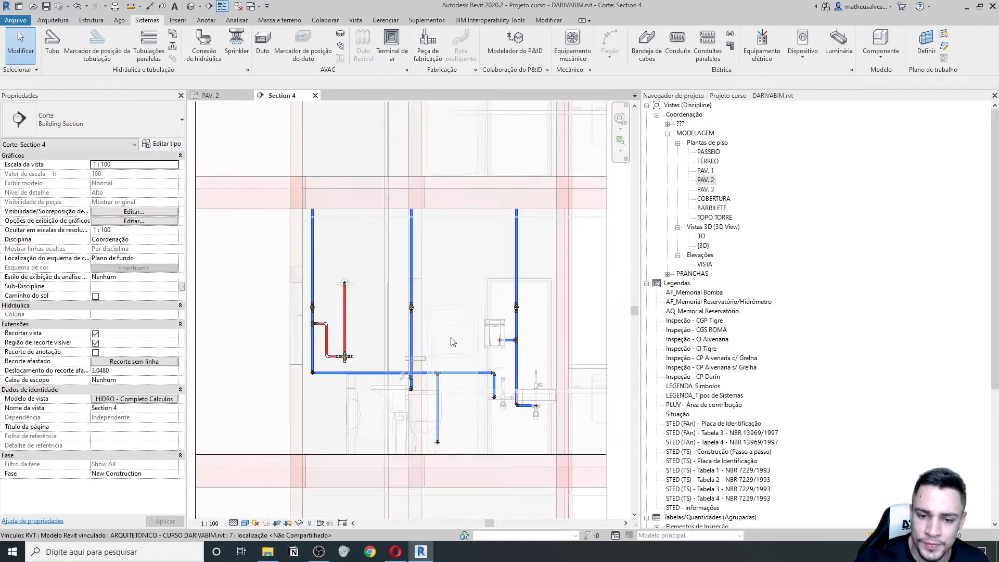
pyautogui.scroll(4, 454, 341)
pyautogui.scroll(-1, 425, 287)
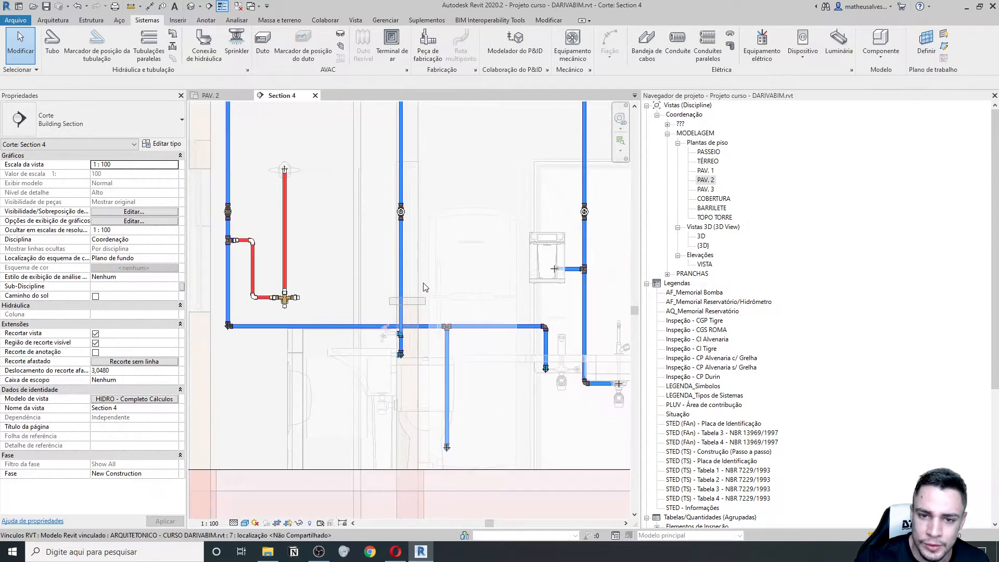
pyautogui.scroll(-2, 426, 287)
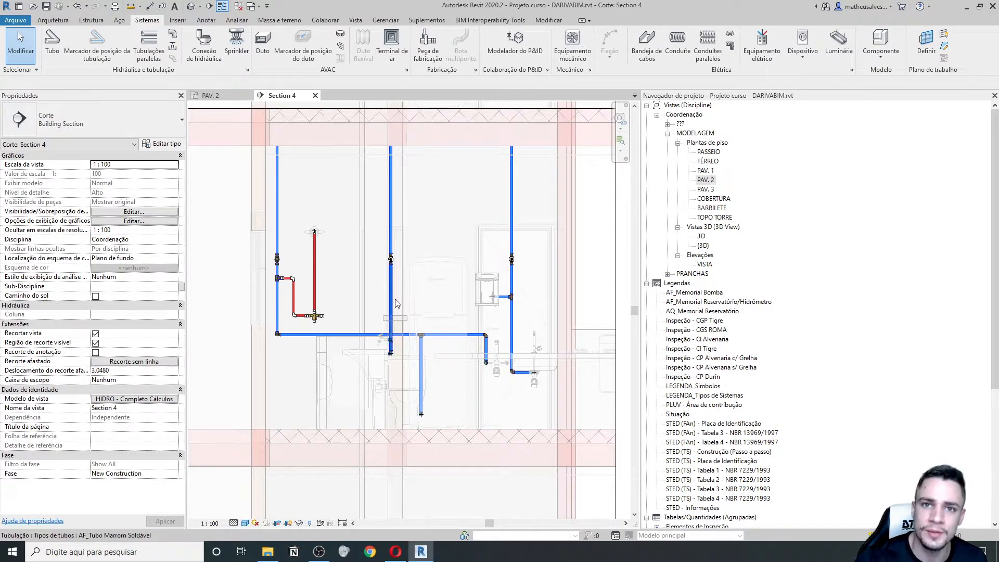
# Open the 3D view and temporarily hide the linked ESTRUTURAL2 - CURSO DARIVABIM.ifc structural model
pyautogui.doubleClick(701, 236)
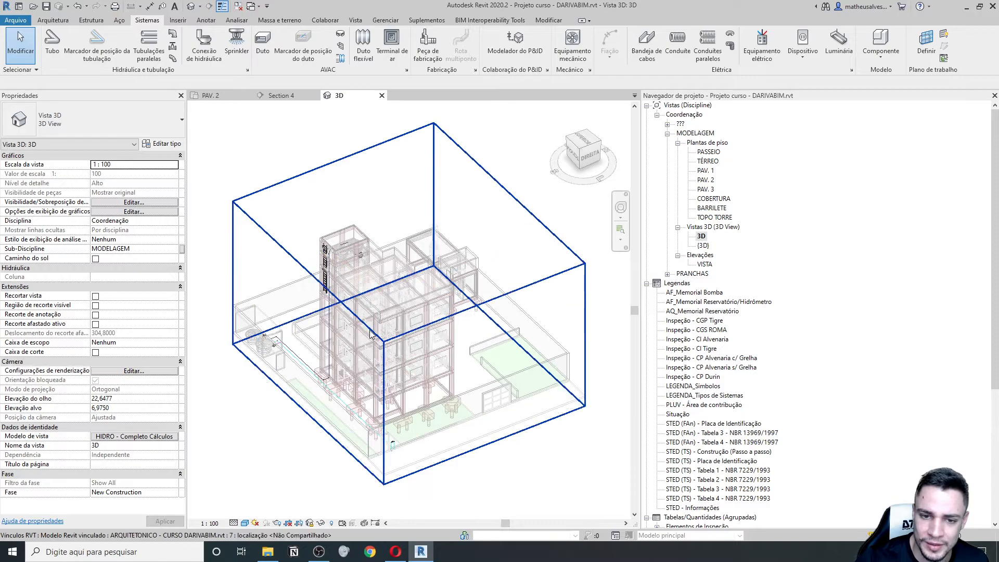
pyautogui.scroll(3, 351, 325)
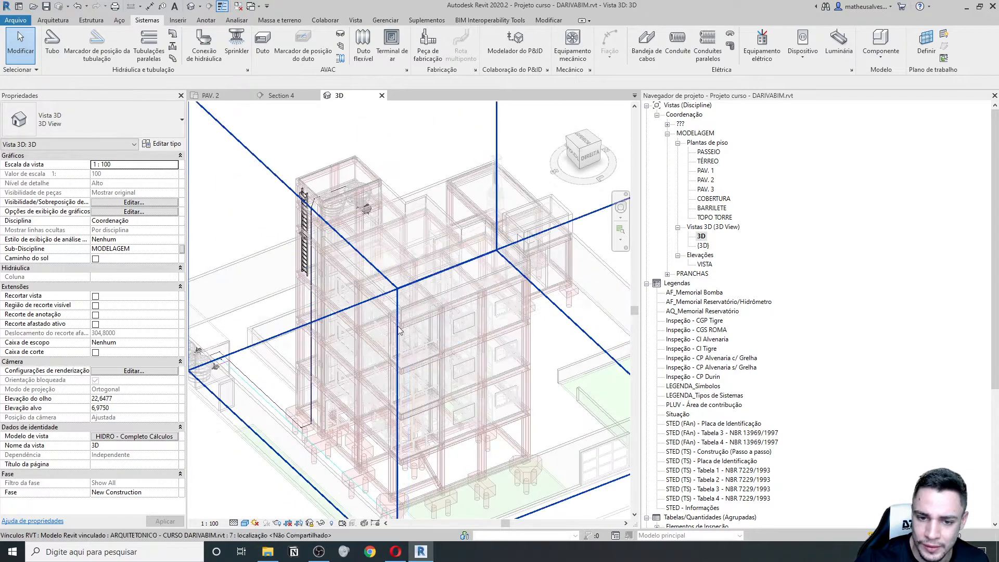
pyautogui.scroll(5, 470, 302)
pyautogui.scroll(-5, 470, 301)
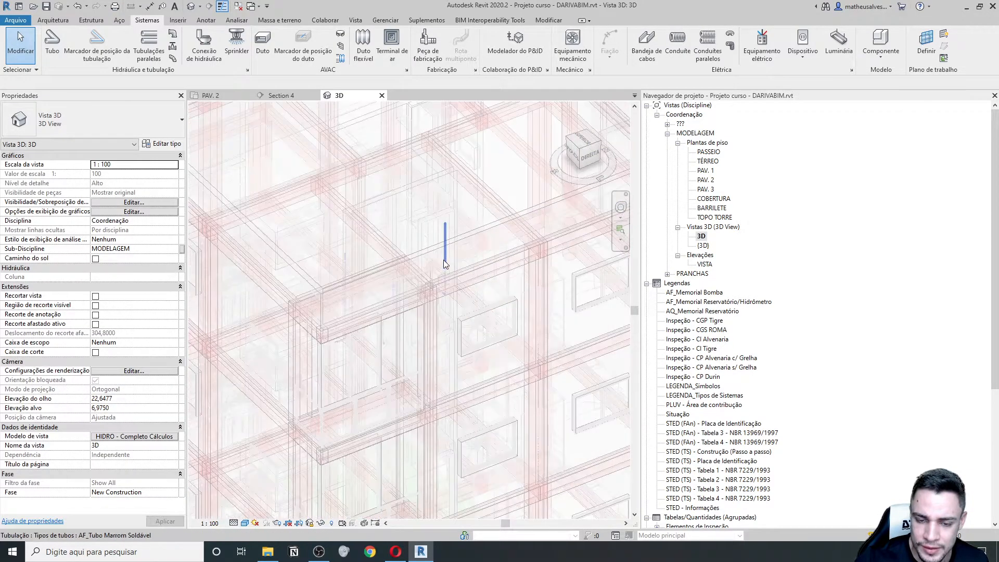
pyautogui.scroll(-6, 484, 329)
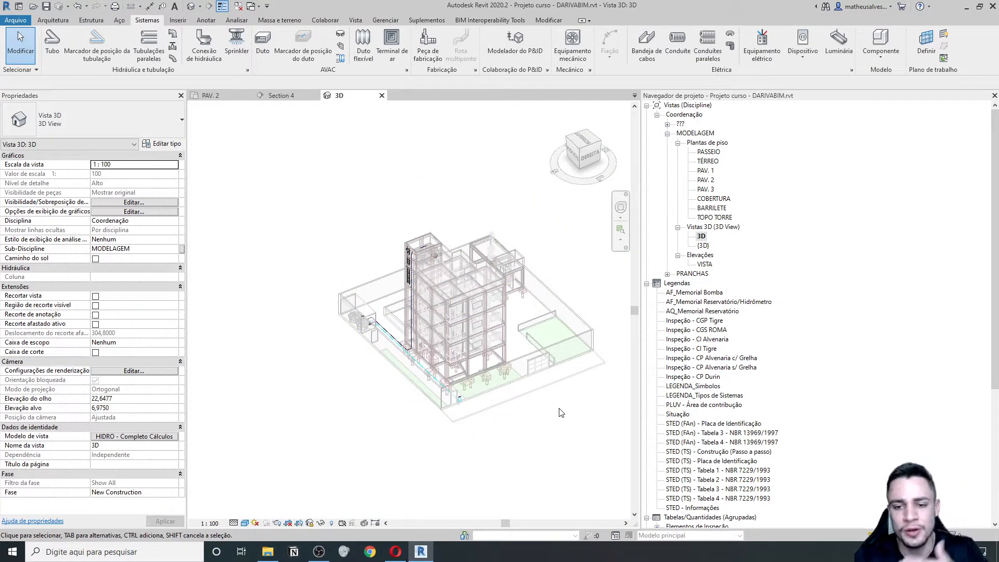
pyautogui.scroll(4, 549, 349)
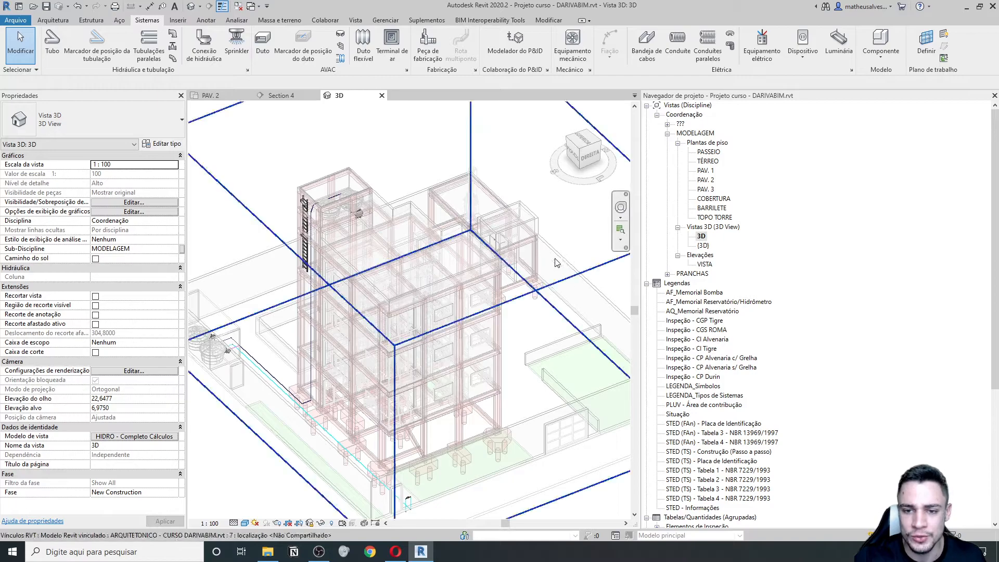
pyautogui.moveTo(538, 360); pyautogui.dragTo(531, 361, button='middle')
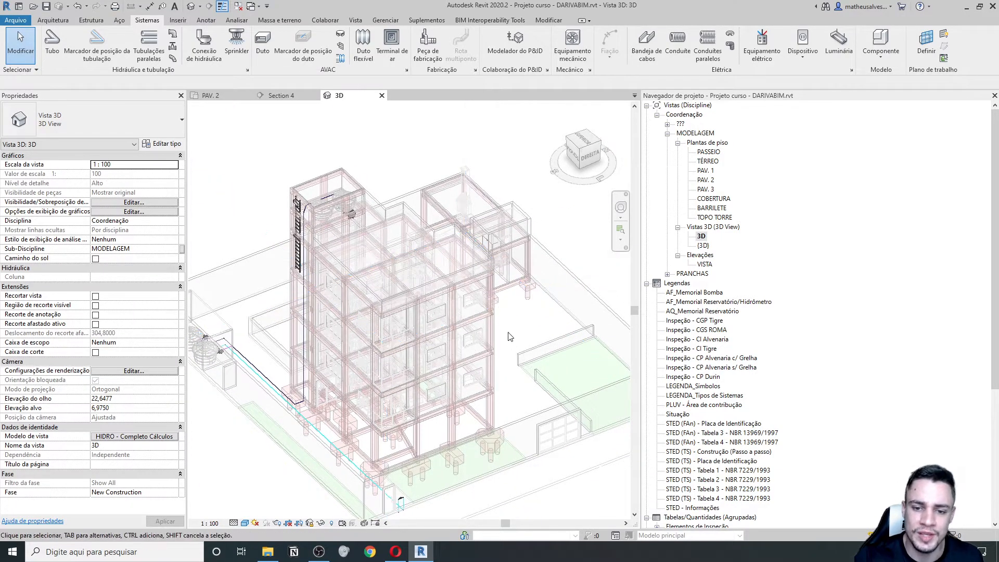
pyautogui.scroll(4, 401, 296)
pyautogui.scroll(-4, 394, 279)
pyautogui.click(487, 371)
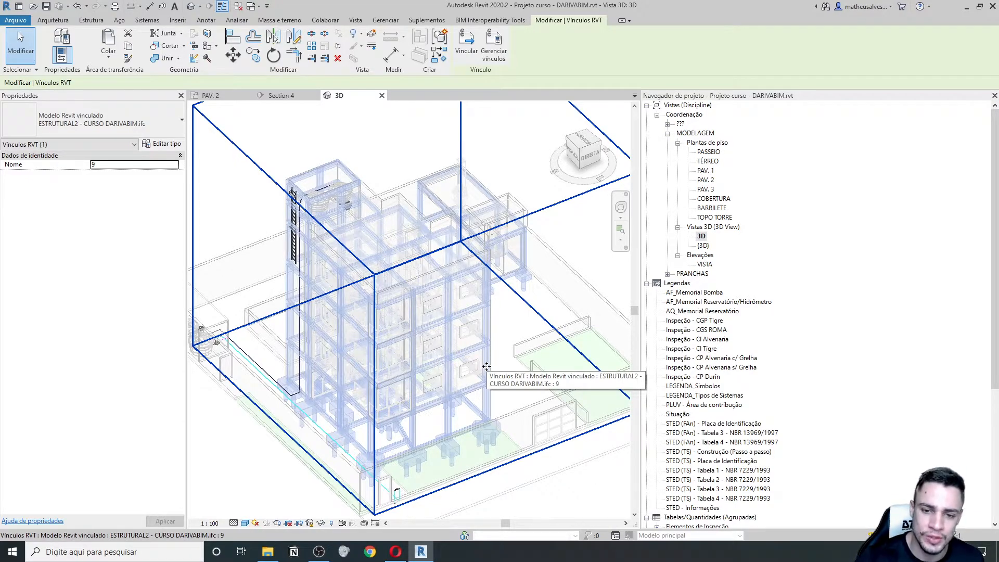
pyautogui.press('h')
pyautogui.press('h')
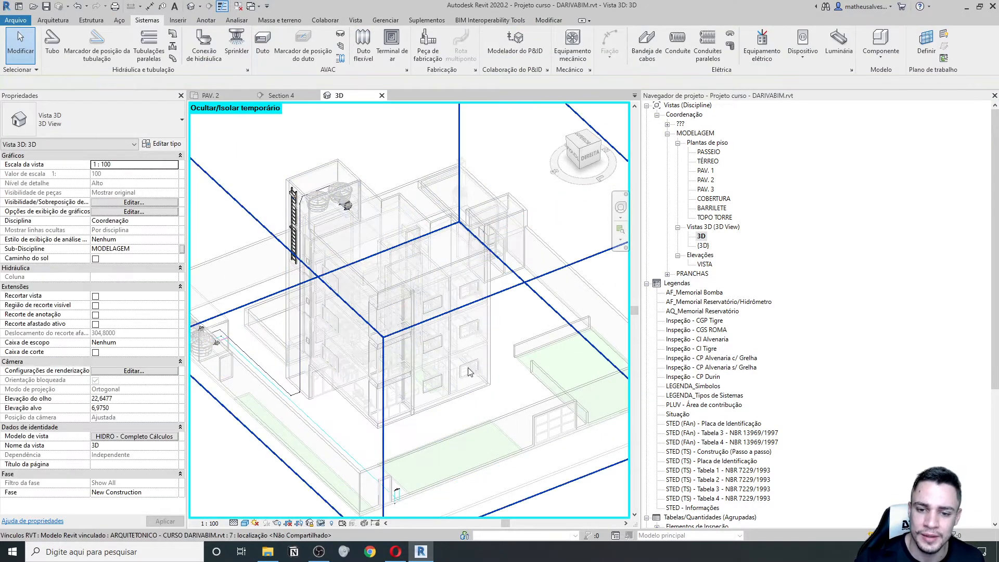
# Temporarily hide the linked ARQUITETONICO - CURSO DARIVABIM.rvt architectural model in the 3D view to inspect the piping and fixtures alone
pyautogui.click(454, 355)
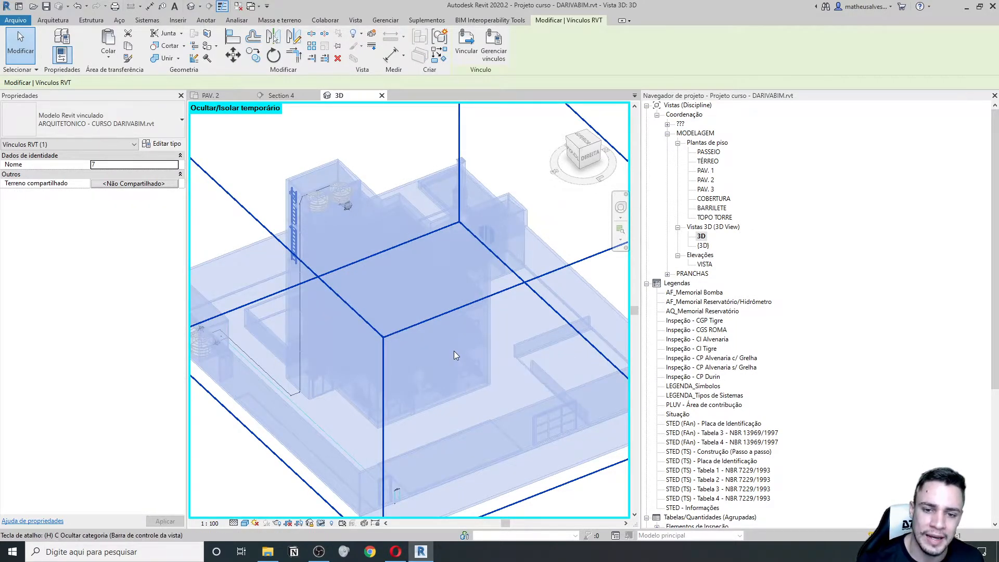
pyautogui.press('h')
pyautogui.press('h')
pyautogui.scroll(8, 401, 305)
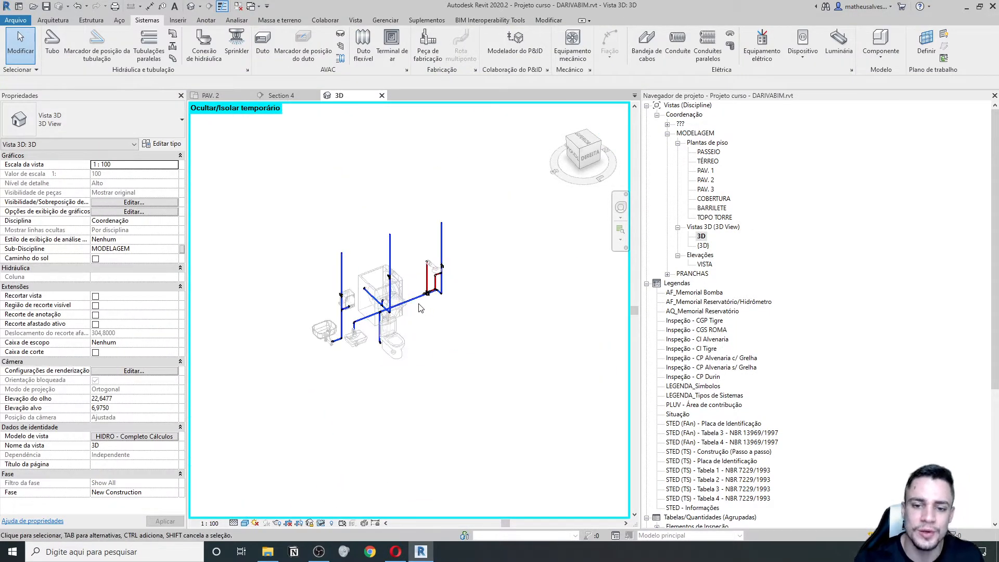
pyautogui.scroll(2, 401, 329)
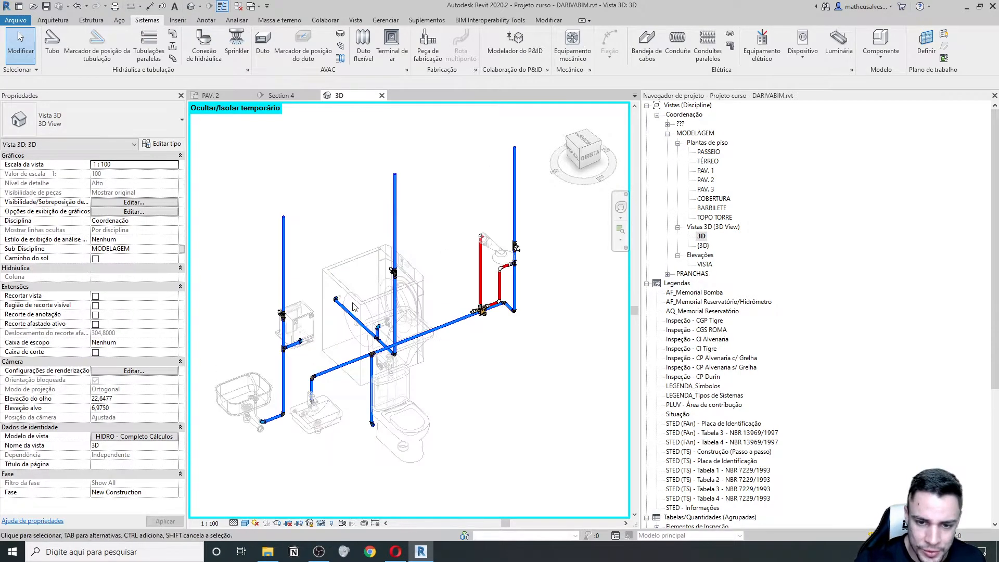
pyautogui.scroll(-3, 391, 291)
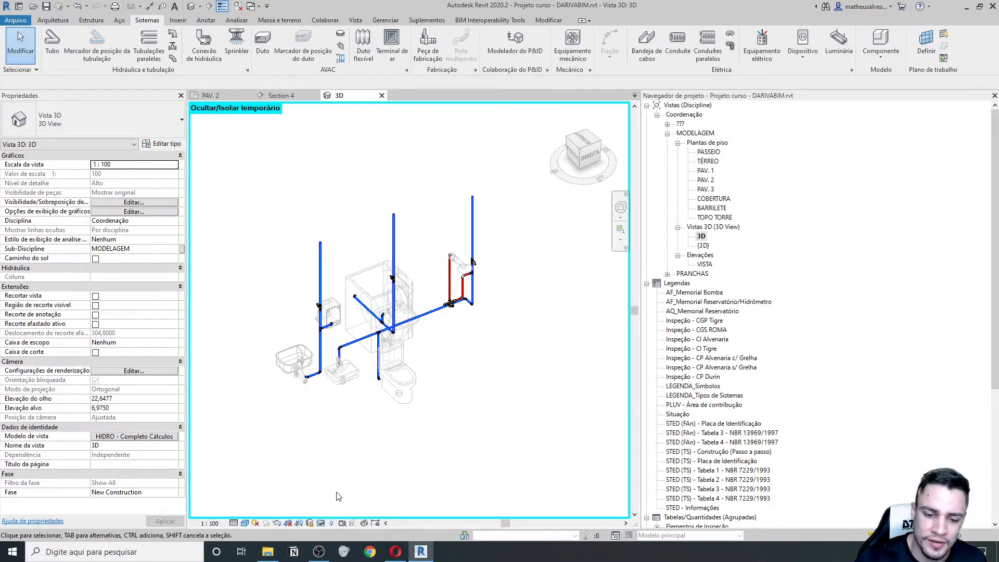
pyautogui.scroll(-2, 470, 349)
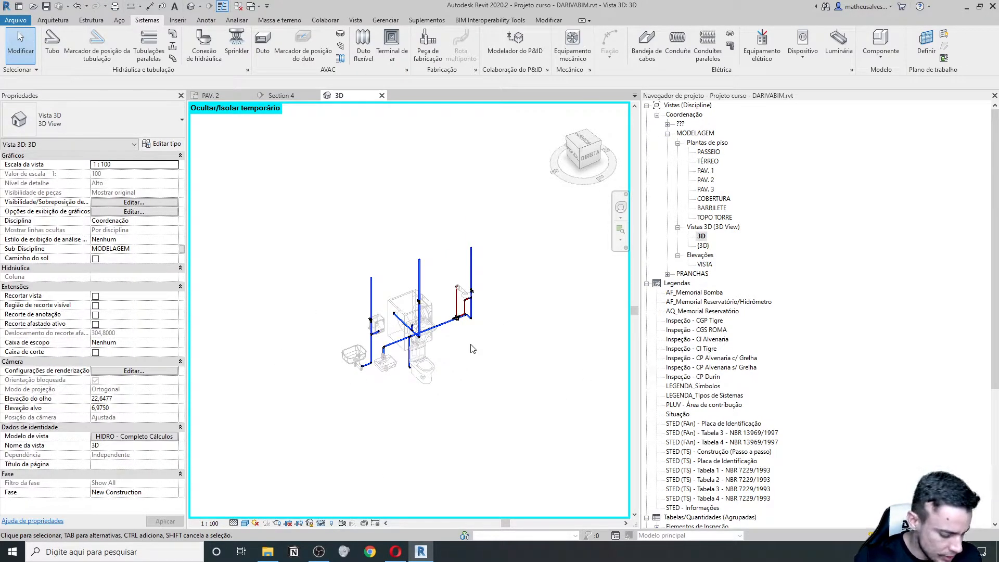
# Unlock the 3D view's orientation and save the project
pyautogui.keyDown('shift'); pyautogui.moveTo(456, 371); pyautogui.dragTo(459, 372, button='middle'); pyautogui.keyUp('shift')
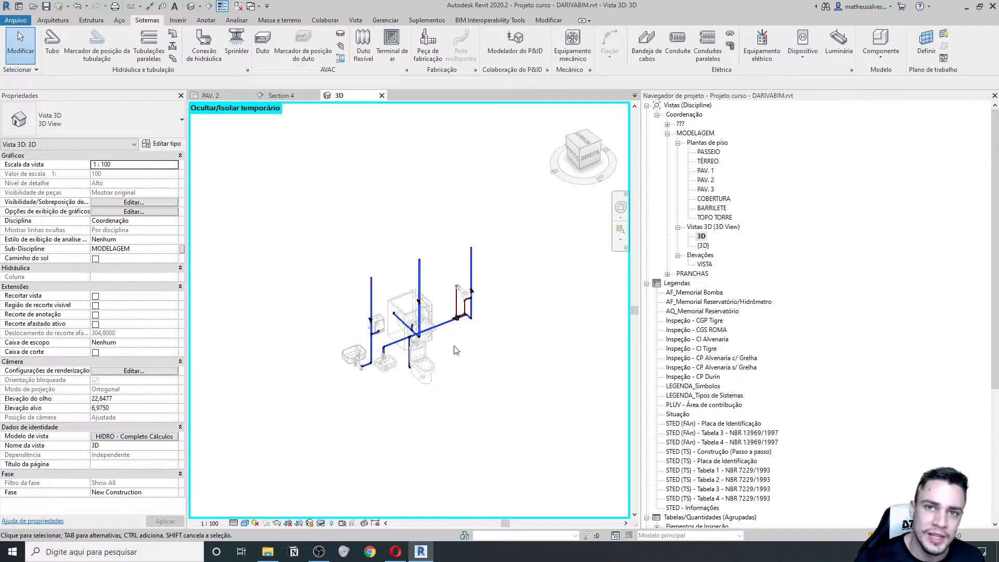
pyautogui.click(311, 523)
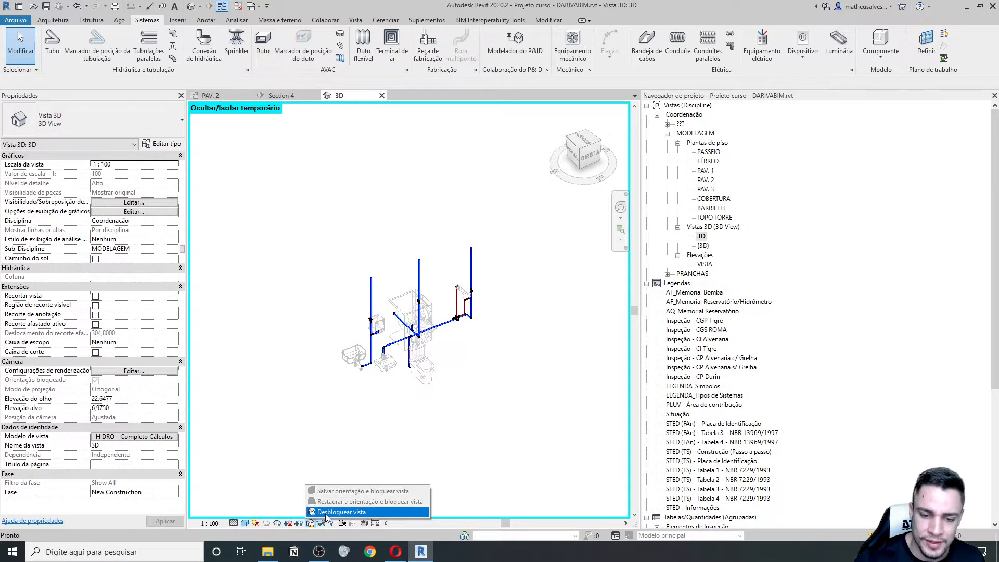
pyautogui.click(327, 512)
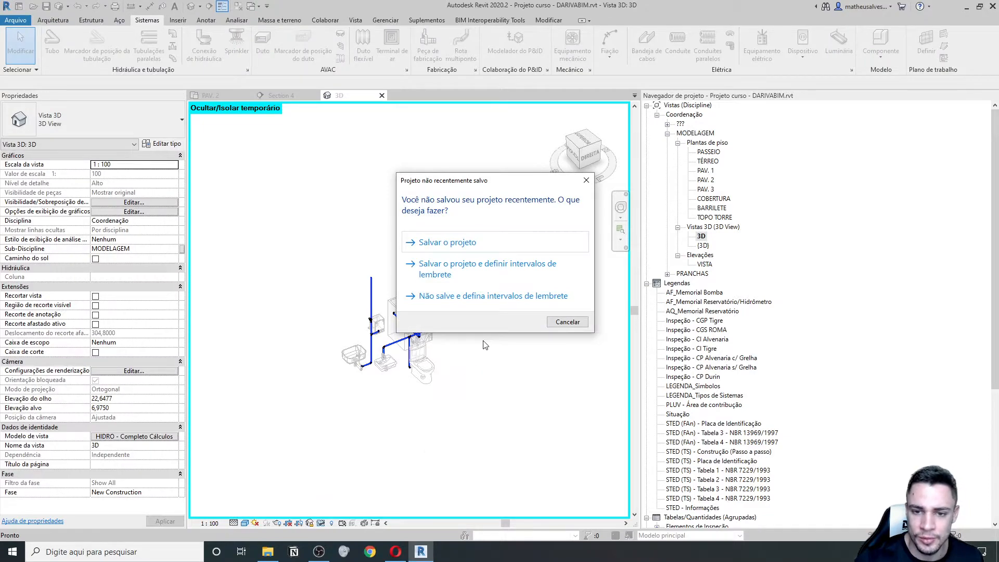
pyautogui.click(447, 242)
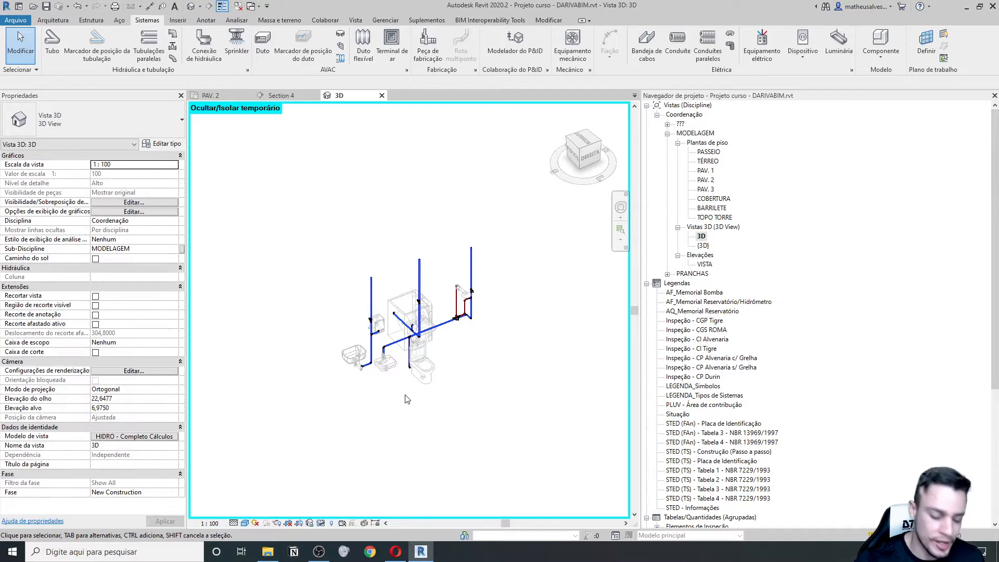
# Examine the fixture units of the washing machine and of the horizontal pipe feeding it
pyautogui.moveTo(392, 393)
pyautogui.keyDown('shift'); pyautogui.mouseDown(button='middle')
pyautogui.moveTo(423, 401)
pyautogui.moveTo(484, 361)
pyautogui.moveTo(468, 336)
pyautogui.moveTo(385, 363)
pyautogui.moveTo(419, 404)
pyautogui.moveTo(407, 388)
pyautogui.mouseUp(button='middle'); pyautogui.keyUp('shift')
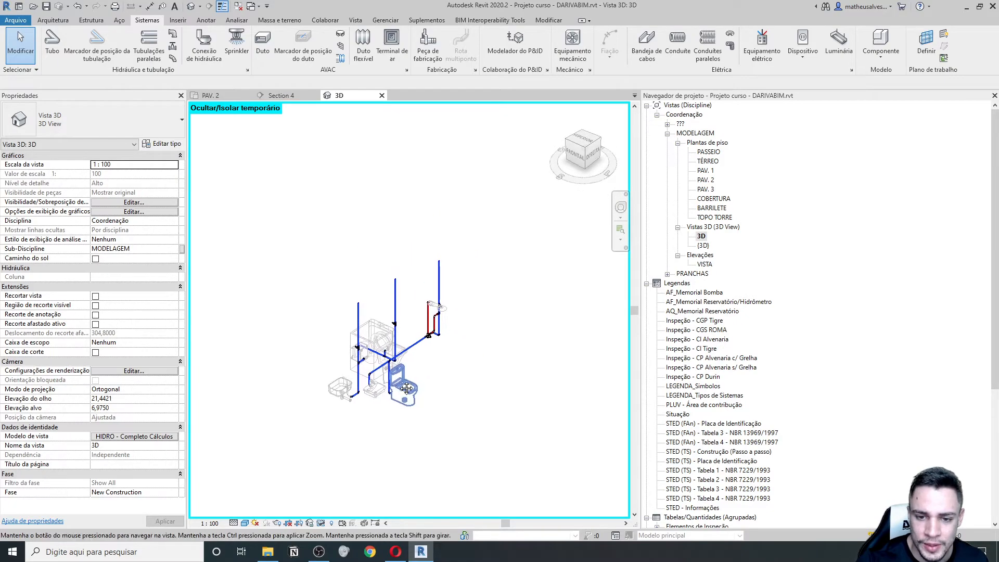
pyautogui.scroll(3, 407, 388)
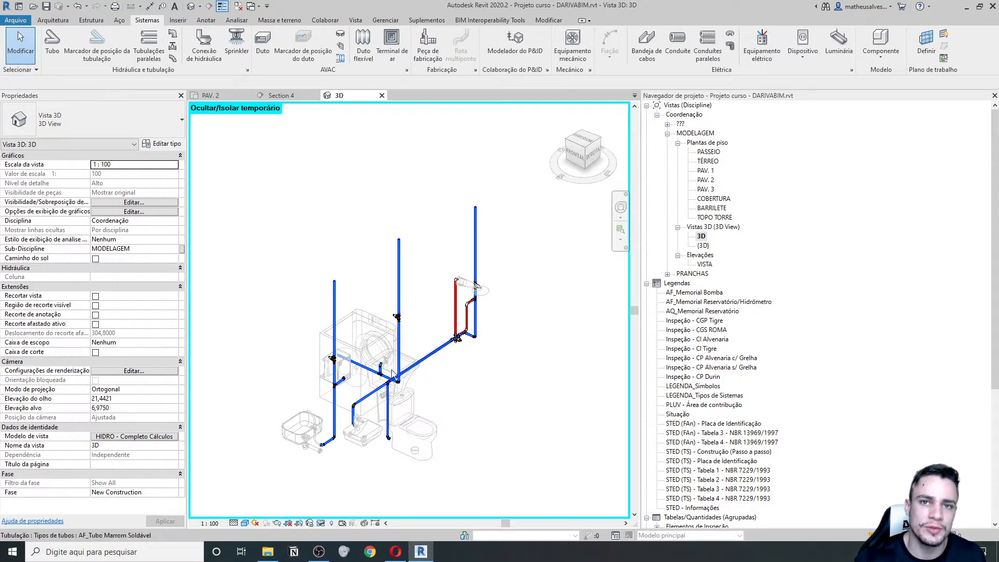
pyautogui.scroll(5, 321, 424)
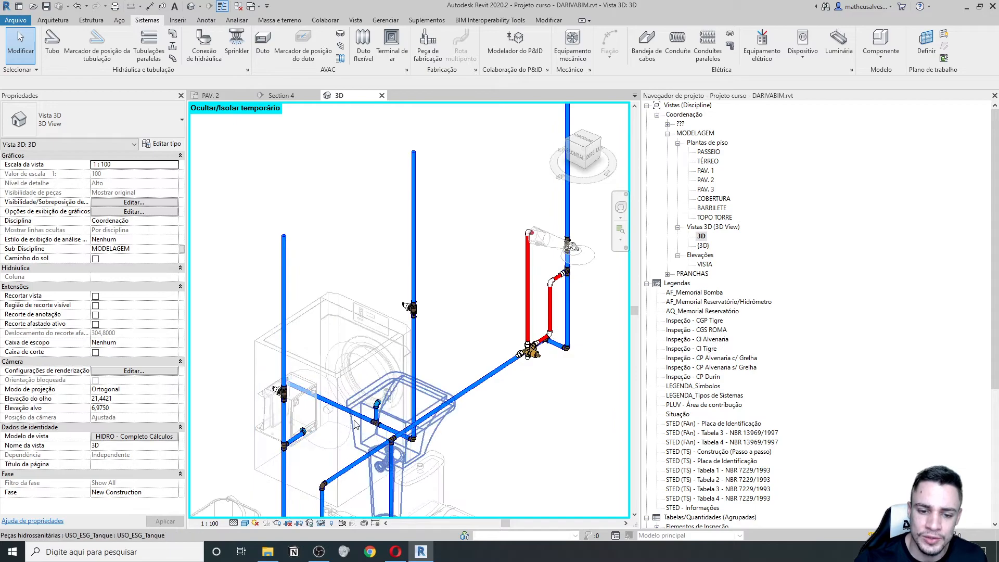
pyautogui.click(345, 346)
pyautogui.moveTo(268, 415); pyautogui.dragTo(338, 333, button='middle')
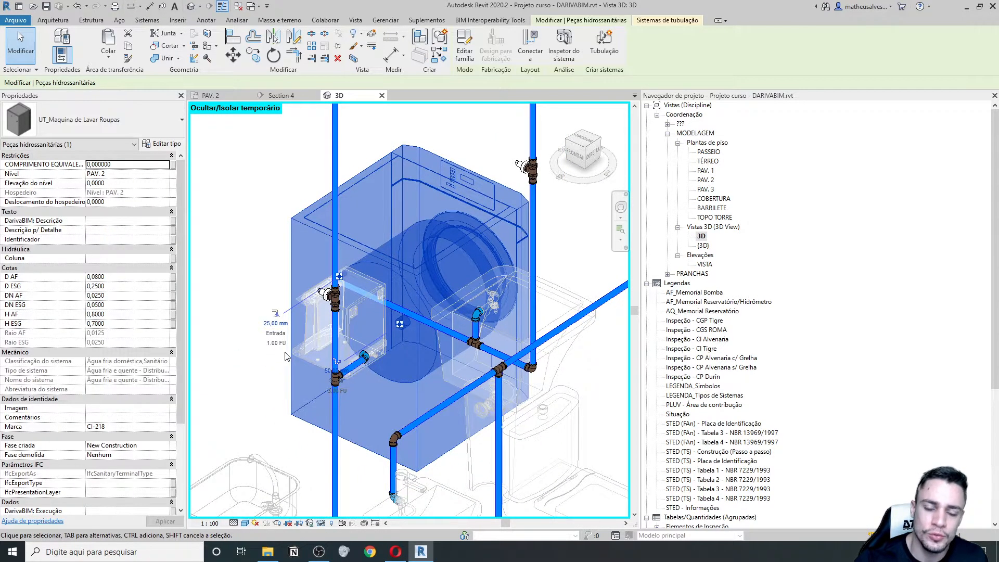
pyautogui.click(431, 321)
pyautogui.scroll(-5, 129, 416)
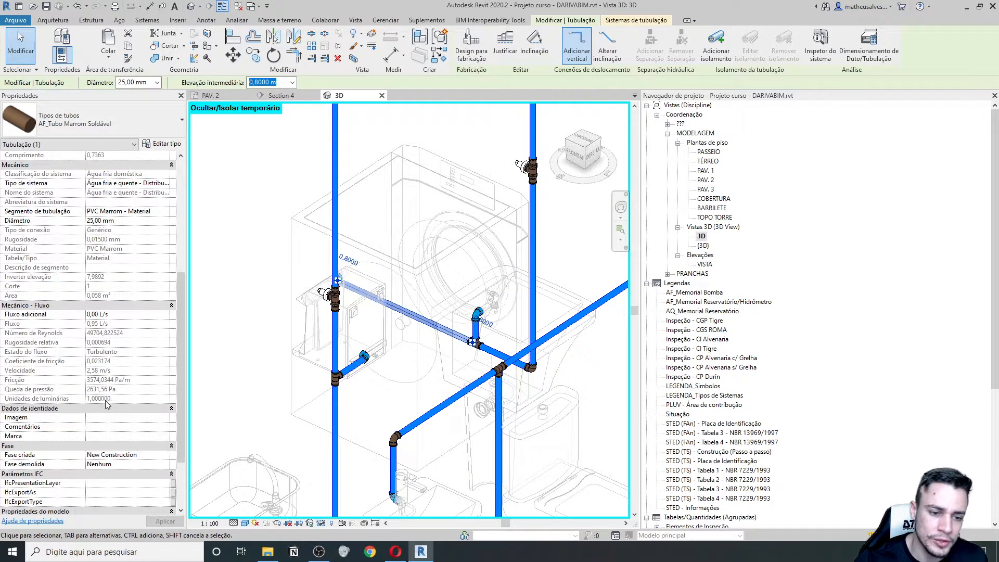
pyautogui.scroll(3, 446, 353)
pyautogui.moveTo(449, 344); pyautogui.dragTo(431, 338, button='middle')
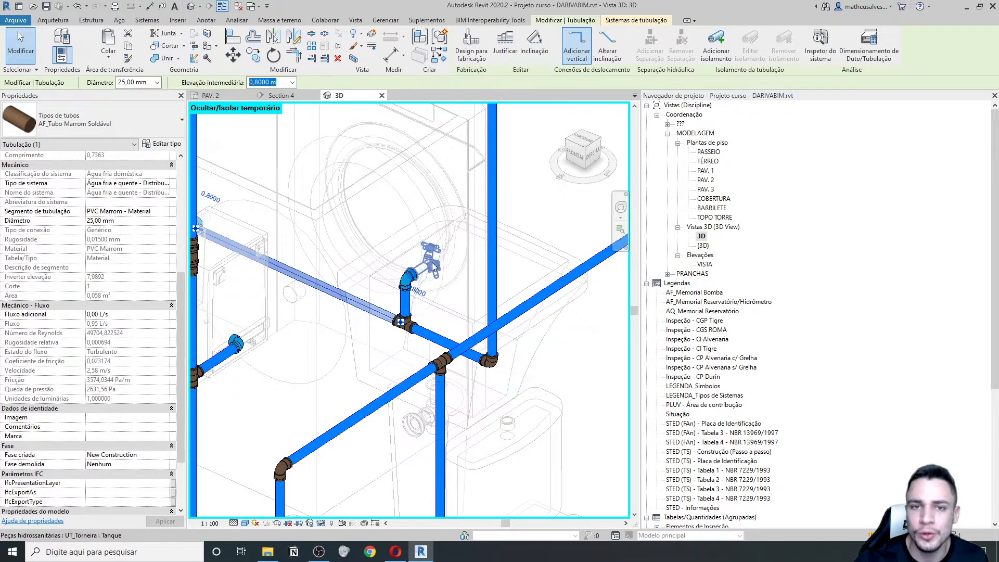
# Examine the fixture units of the laundry tub faucet, its vertical branch, the shared laundry pipe and the riser above the gate valve
pyautogui.click(406, 305)
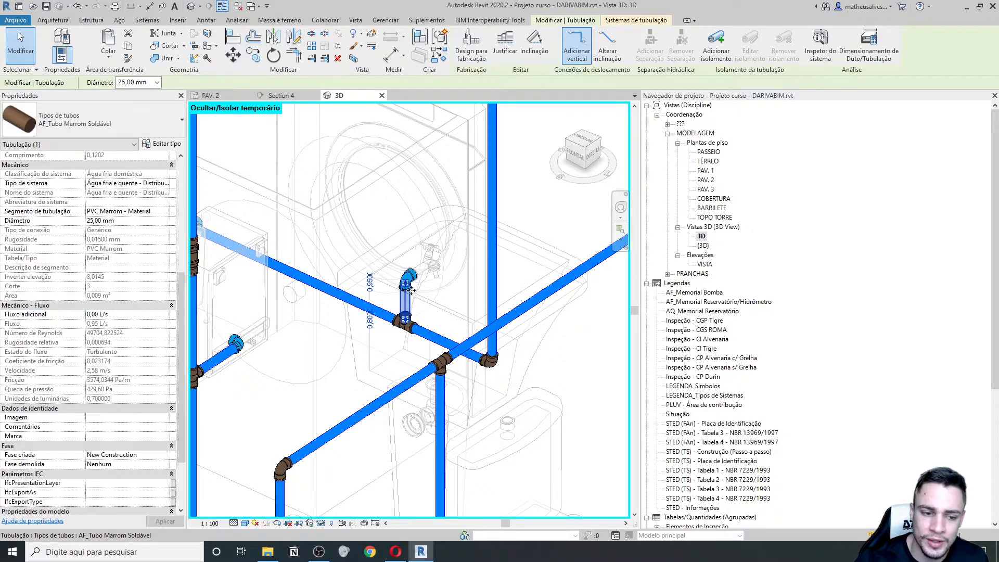
pyautogui.click(430, 258)
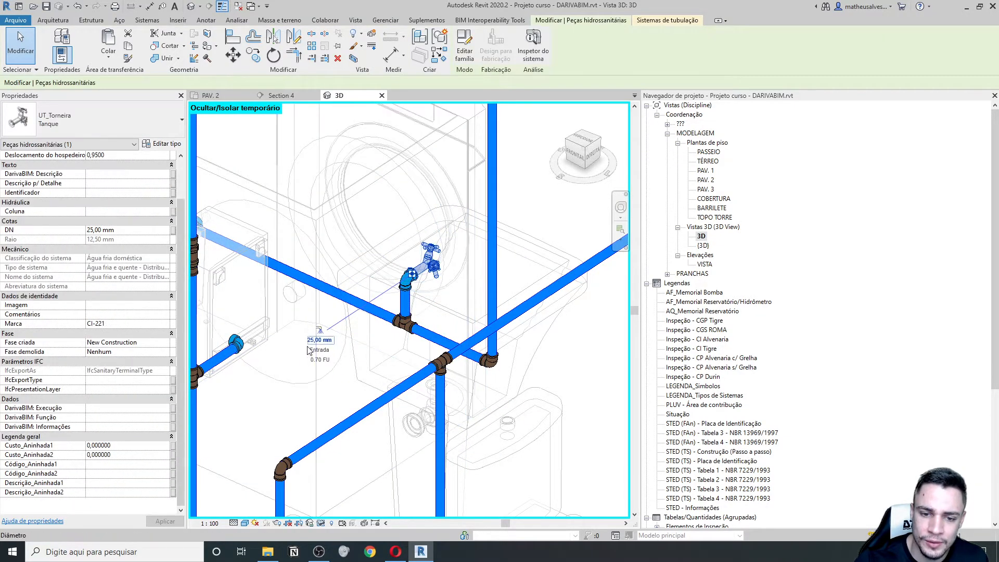
pyautogui.click(433, 328)
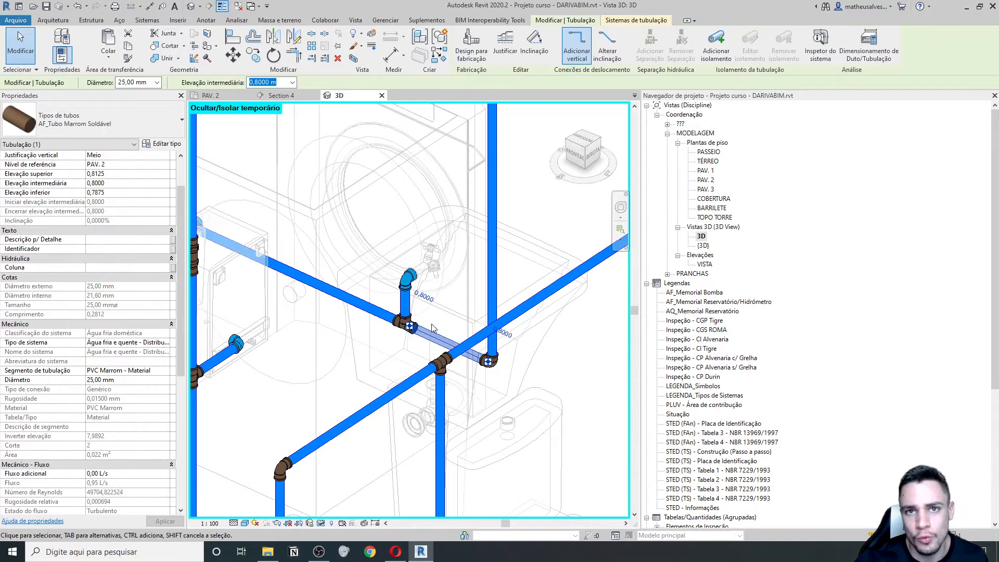
pyautogui.scroll(-3, 85, 444)
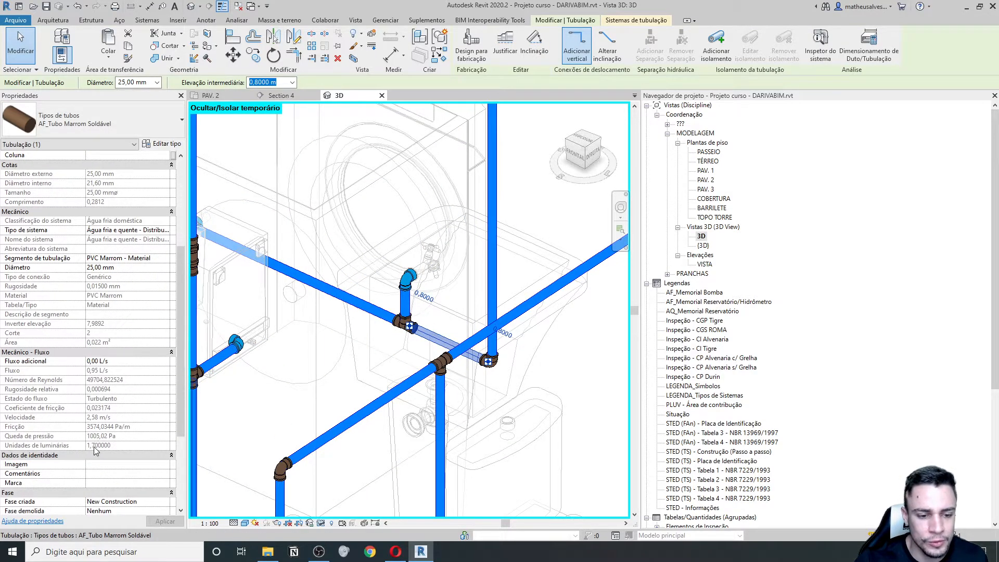
pyautogui.scroll(-4, 337, 416)
pyautogui.scroll(-1, 425, 156)
pyautogui.moveTo(425, 156); pyautogui.dragTo(408, 236, button='middle')
pyautogui.click(409, 236)
pyautogui.scroll(-2, 421, 307)
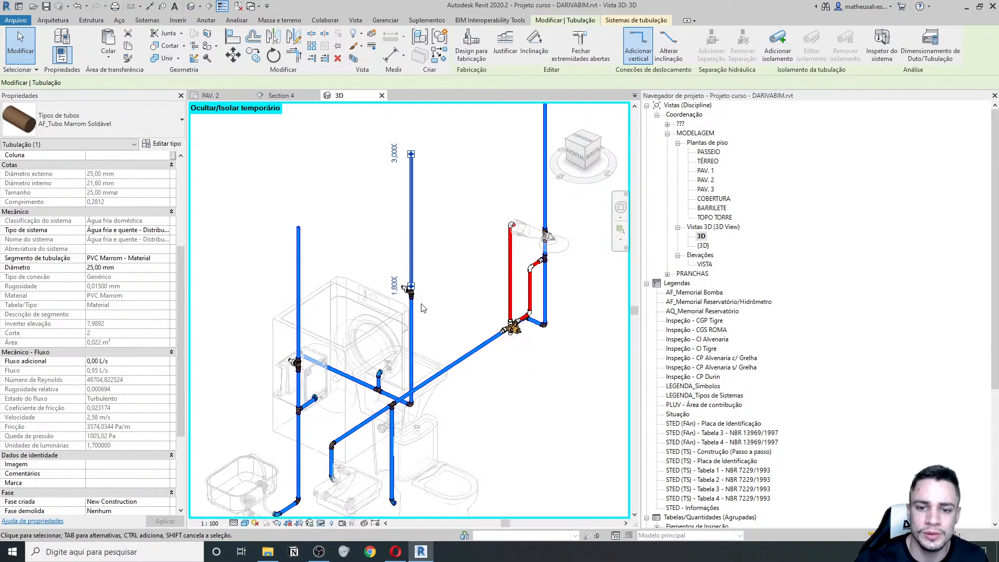
pyautogui.scroll(-2, 421, 307)
# Examine the fixture units of the kitchen sink faucet, its supply pipes and the water purifier branch
pyautogui.scroll(5, 452, 234)
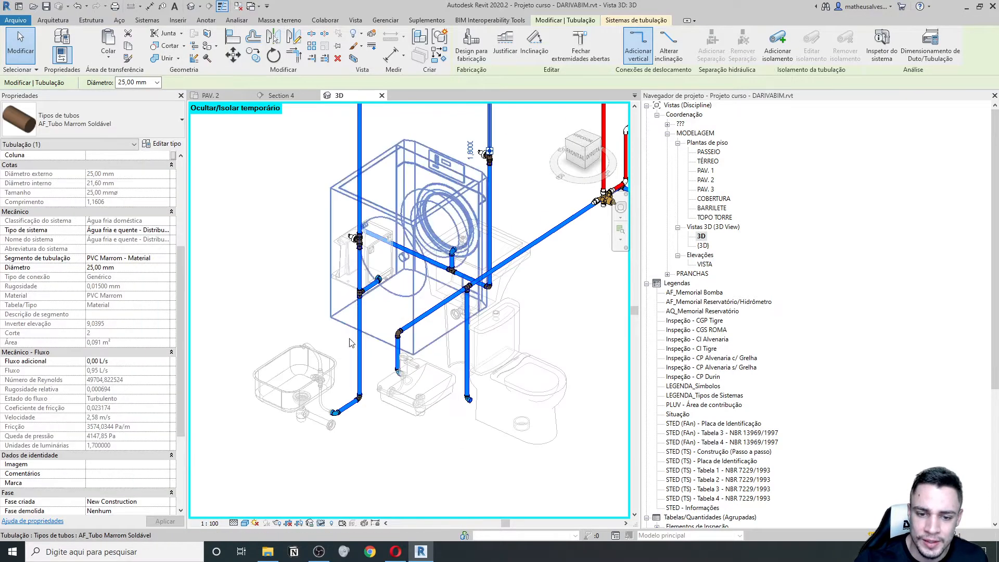
pyautogui.moveTo(363, 413); pyautogui.dragTo(387, 367, button='middle')
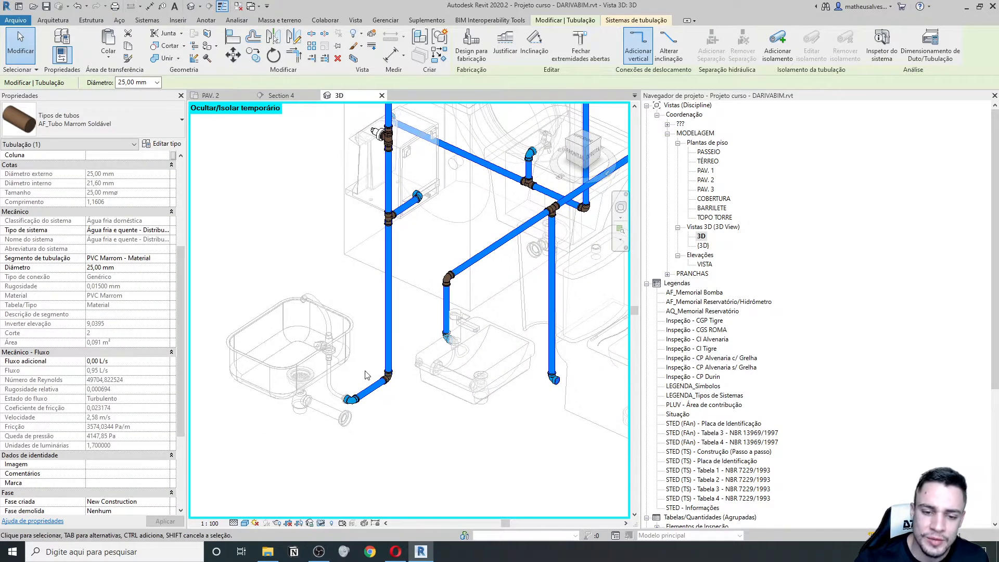
pyautogui.click(305, 337)
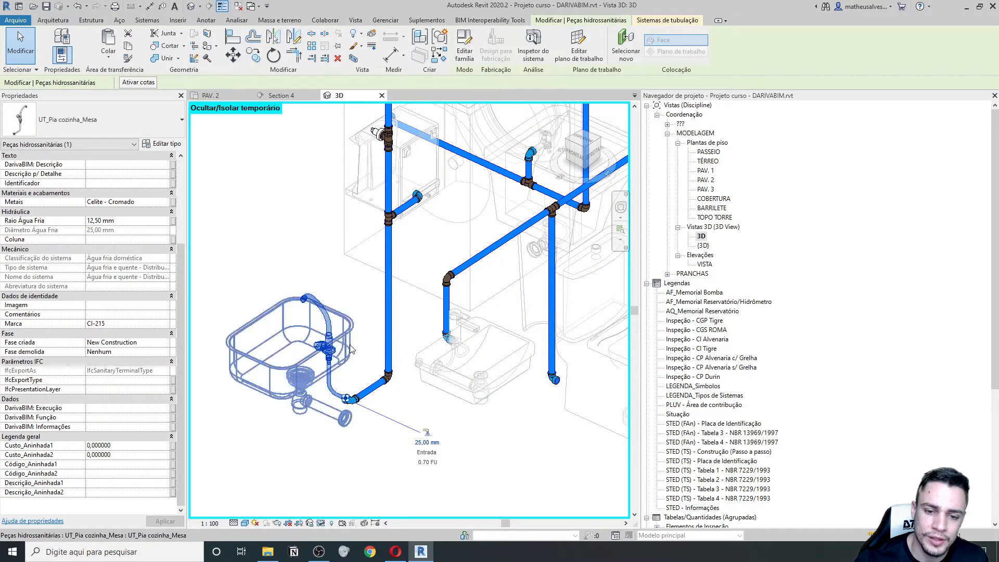
pyautogui.moveTo(387, 224); pyautogui.dragTo(376, 246, button='middle')
pyautogui.click(358, 203)
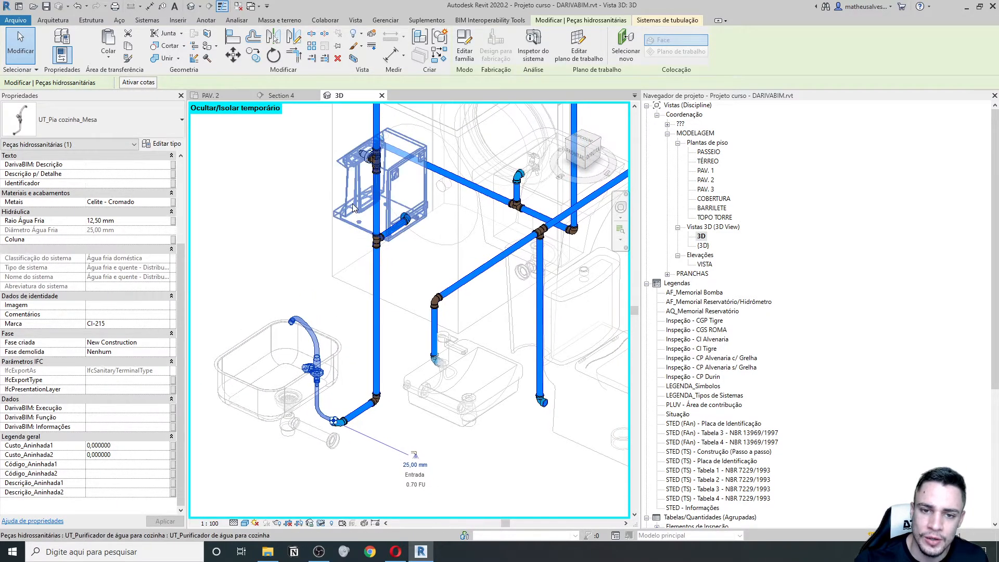
pyautogui.click(357, 411)
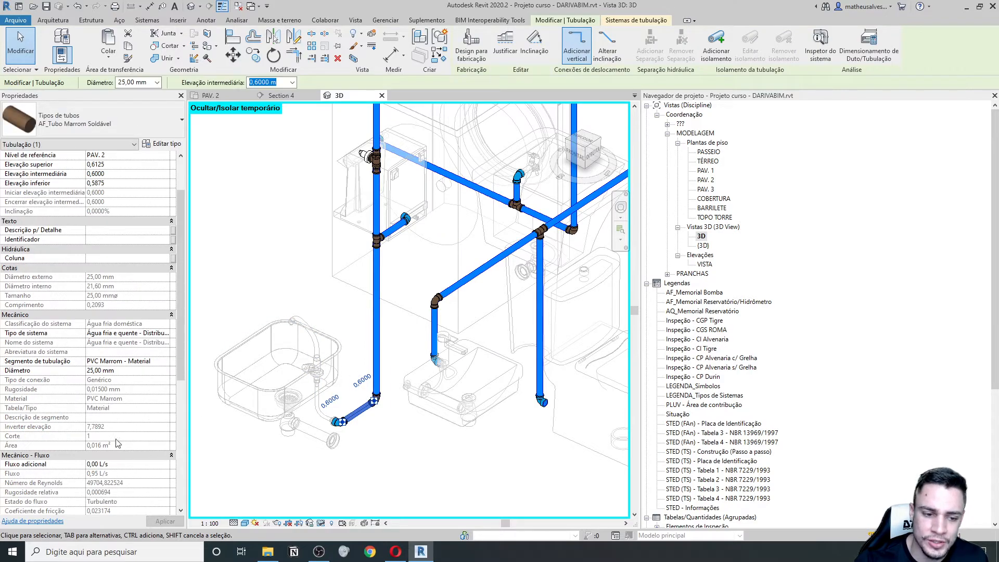
pyautogui.scroll(-3, 116, 443)
pyautogui.click(376, 291)
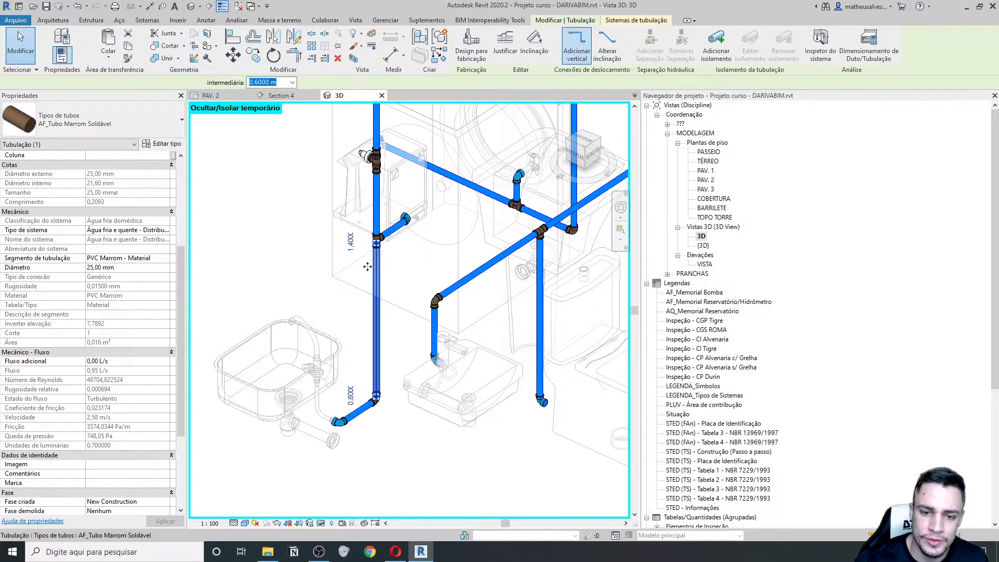
pyautogui.click(398, 229)
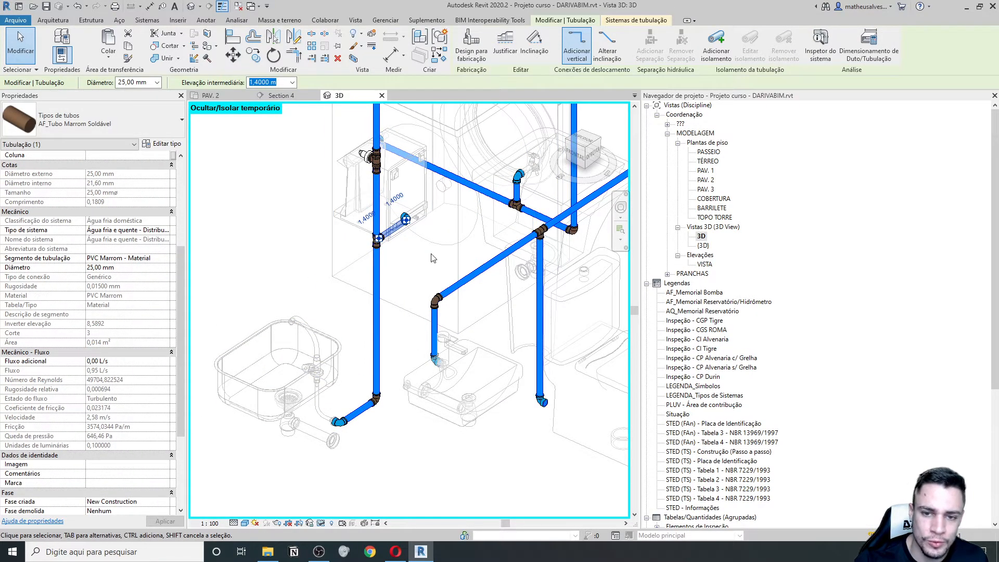
# Examine the fixture units of the vertical pipe above the water purifier branch and of the riser above its gate valve
pyautogui.click(376, 203)
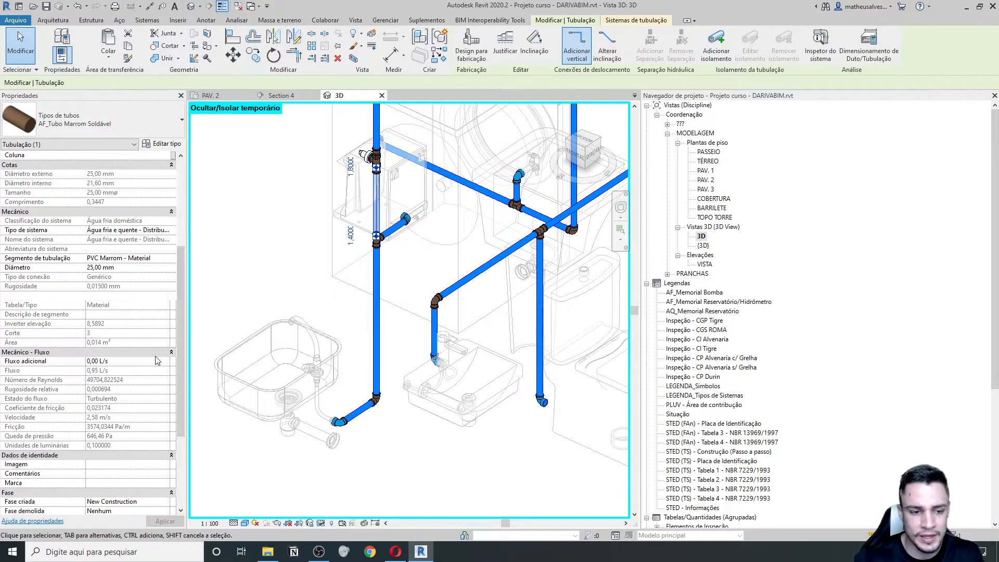
pyautogui.moveTo(363, 253); pyautogui.dragTo(347, 400, button='middle')
pyautogui.scroll(-1, 347, 400)
pyautogui.moveTo(377, 196); pyautogui.dragTo(372, 244, button='middle')
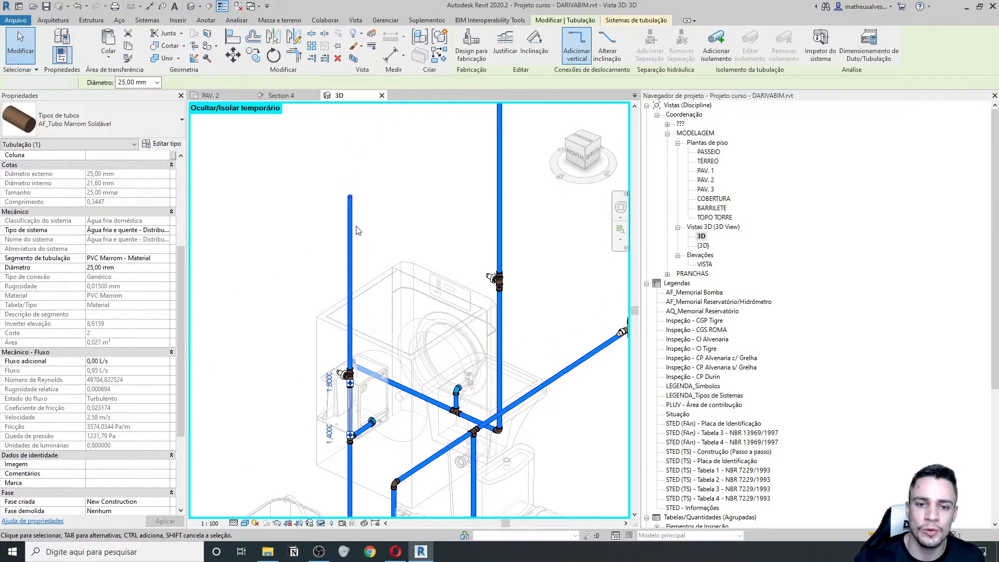
pyautogui.click(357, 227)
pyautogui.click(353, 227)
pyautogui.scroll(-3, 354, 227)
pyautogui.click(465, 274)
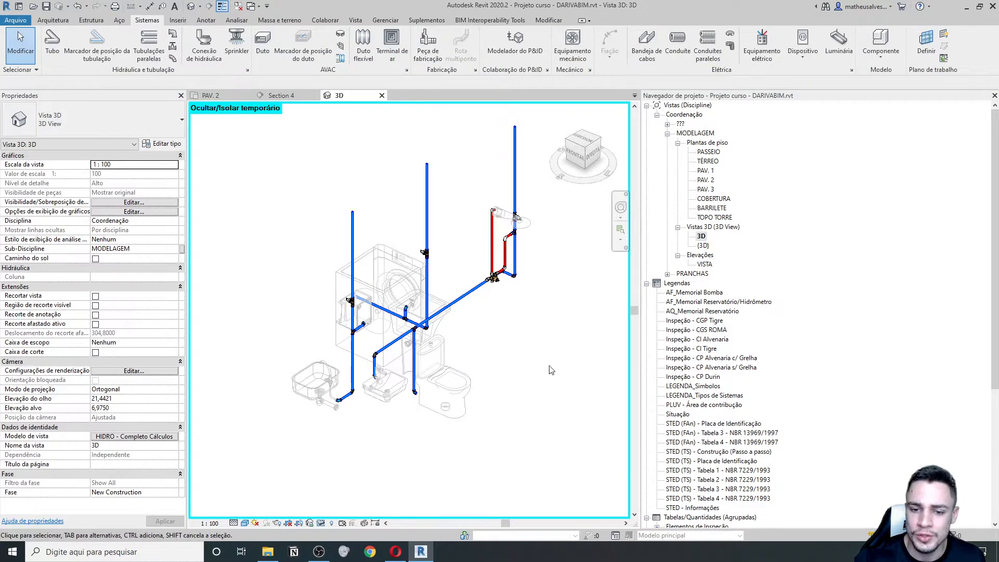
pyautogui.scroll(-3, 458, 299)
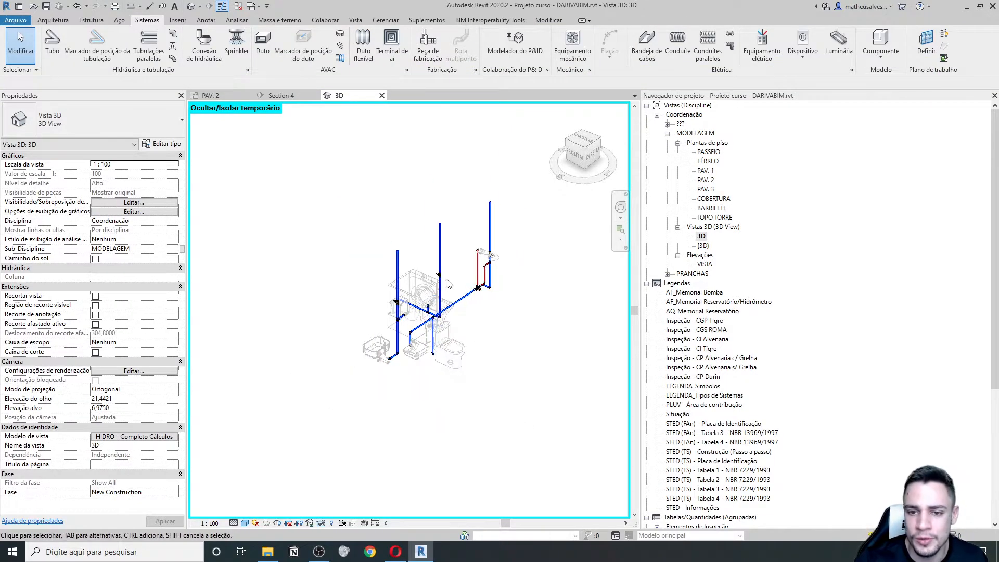
pyautogui.scroll(2, 419, 260)
# Close the 3D and Section 4 views and place a UT_Ducha higiênica against the bathroom wall beside the toilet in PAV. 2
pyautogui.click(380, 97)
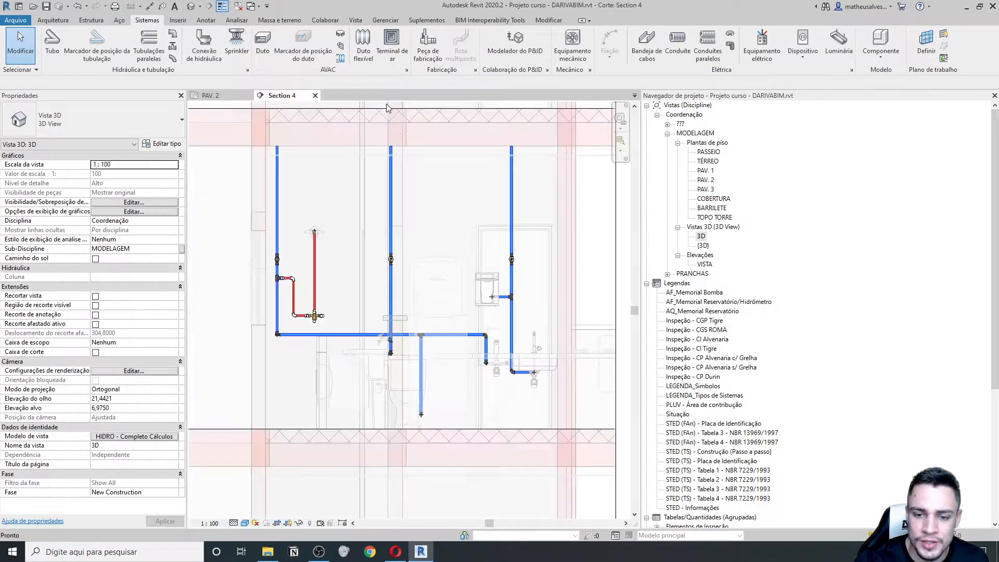
pyautogui.click(314, 95)
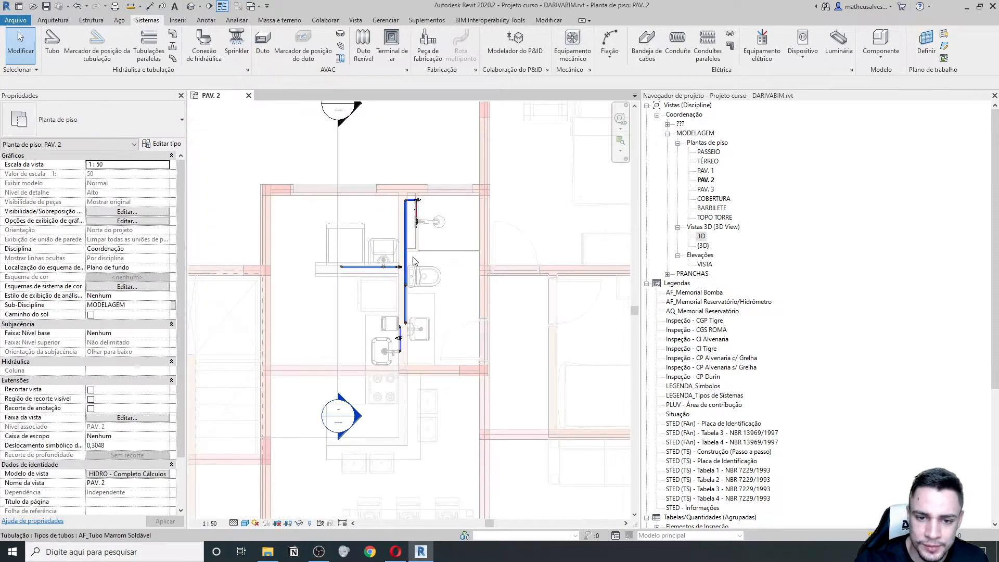
pyautogui.scroll(3, 419, 273)
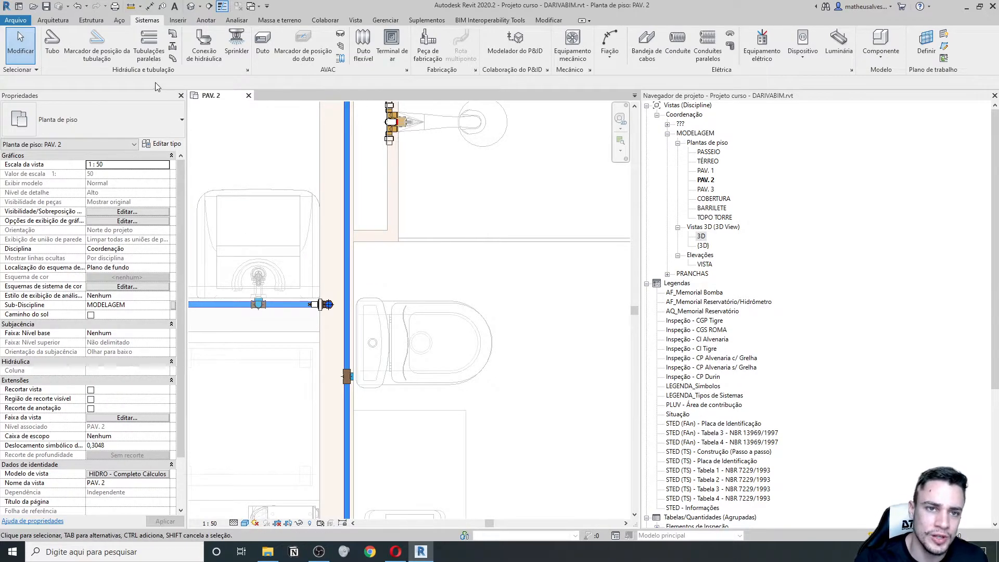
pyautogui.click(203, 42)
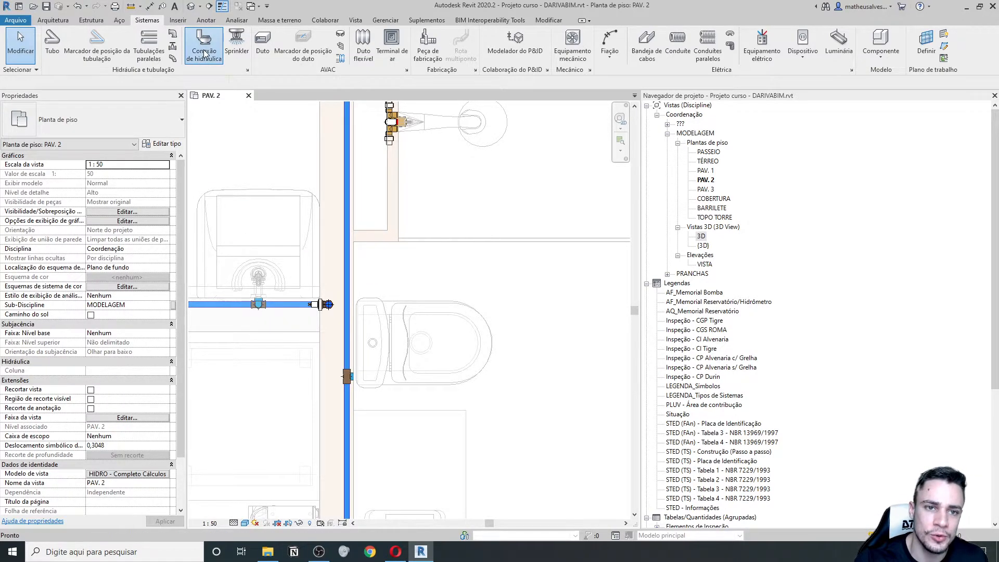
pyautogui.click(161, 119)
pyautogui.write('DUCHA')
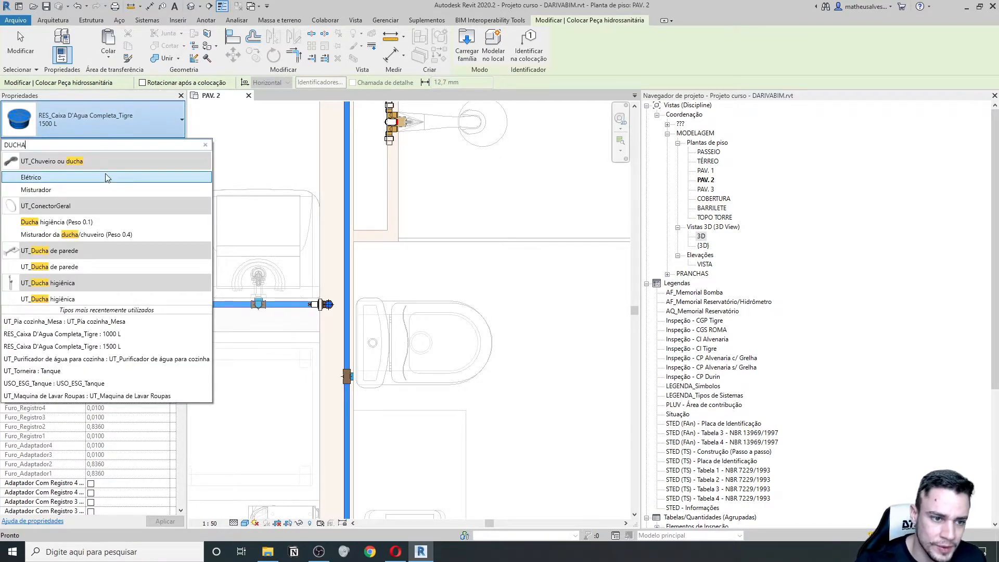
pyautogui.click(62, 301)
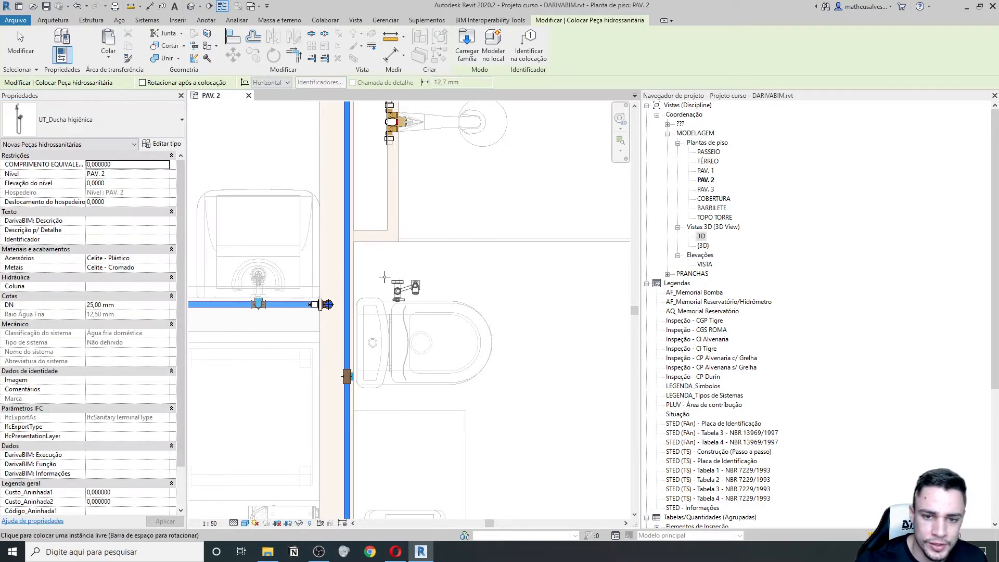
pyautogui.scroll(2, 380, 273)
pyautogui.scroll(2, 384, 273)
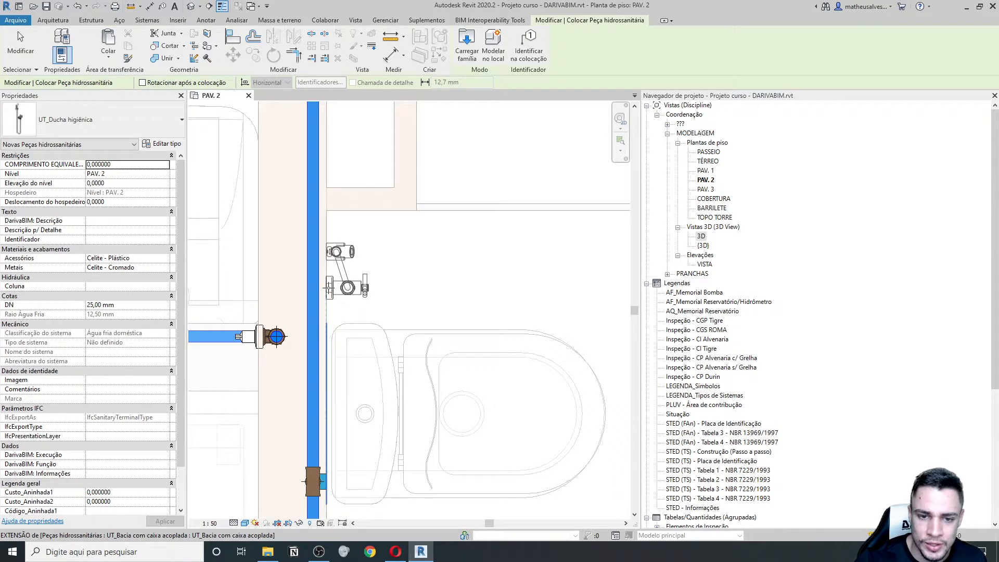
pyautogui.click(329, 286)
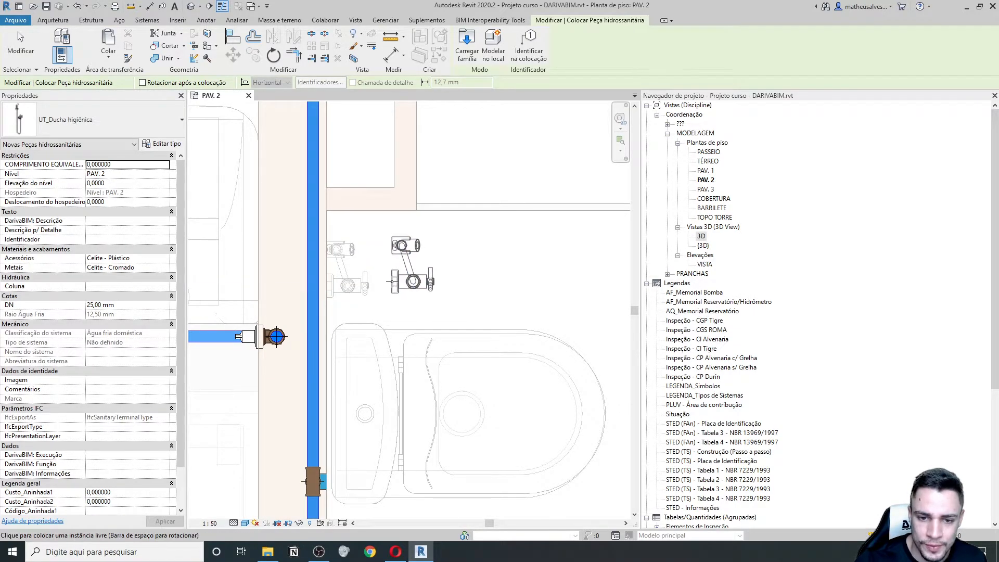
pyautogui.press('Escape')
# Move the Section 4 line into the bathroom, flip it to face the plumbing wall, and open the section view
pyautogui.scroll(-6, 388, 279)
pyautogui.click(323, 218)
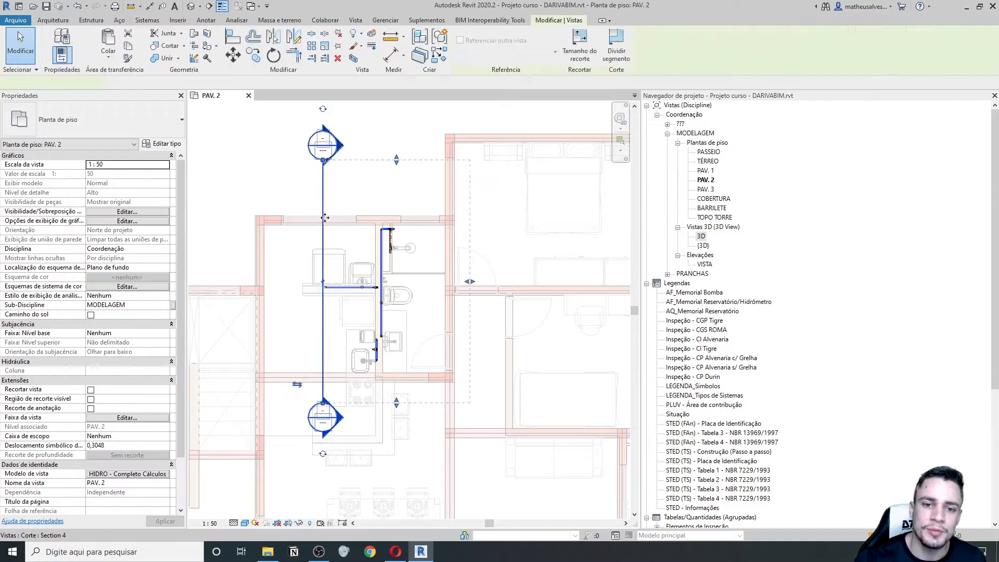
pyautogui.moveTo(323, 194); pyautogui.dragTo(427, 195)
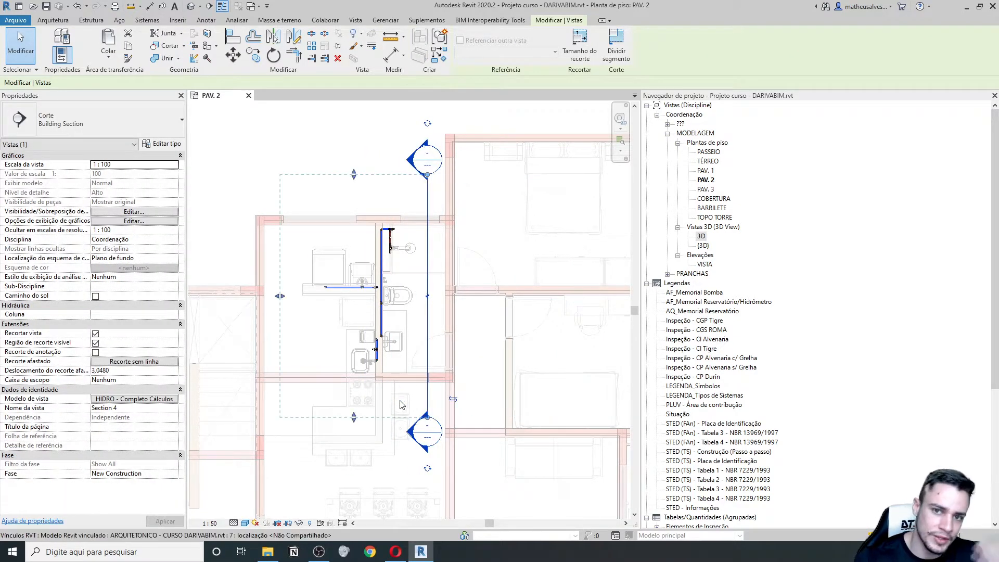
pyautogui.press('Escape')
pyautogui.doubleClick(415, 436)
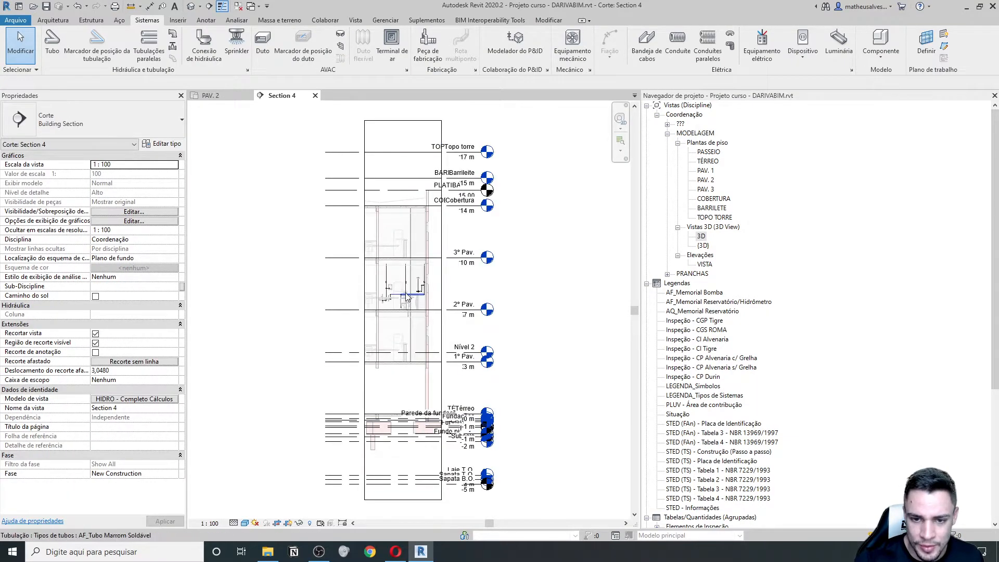
# Set the hygienic shower's offset from its host level to 0,5 m
pyautogui.scroll(4, 398, 386)
pyautogui.click(396, 385)
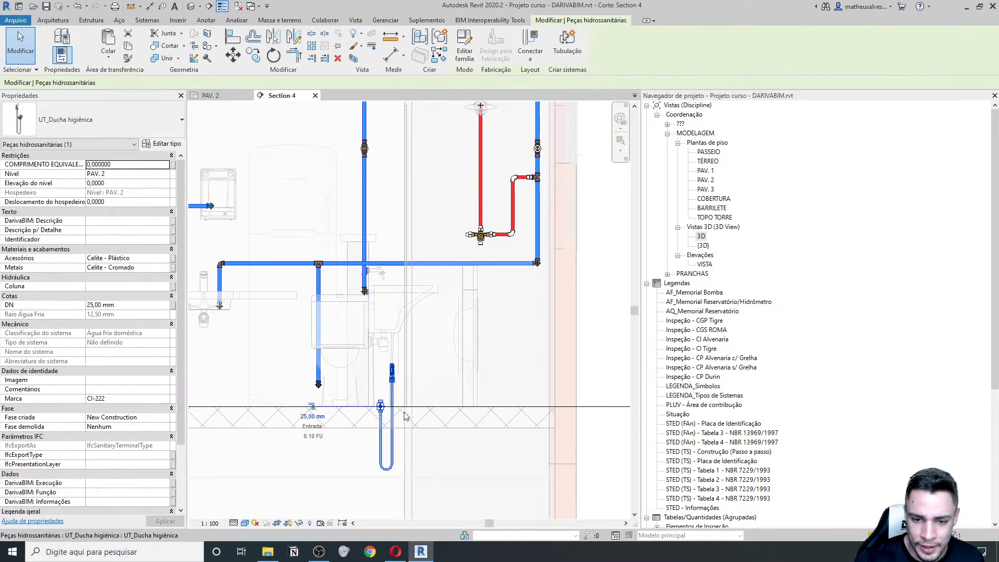
pyautogui.scroll(3, 390, 411)
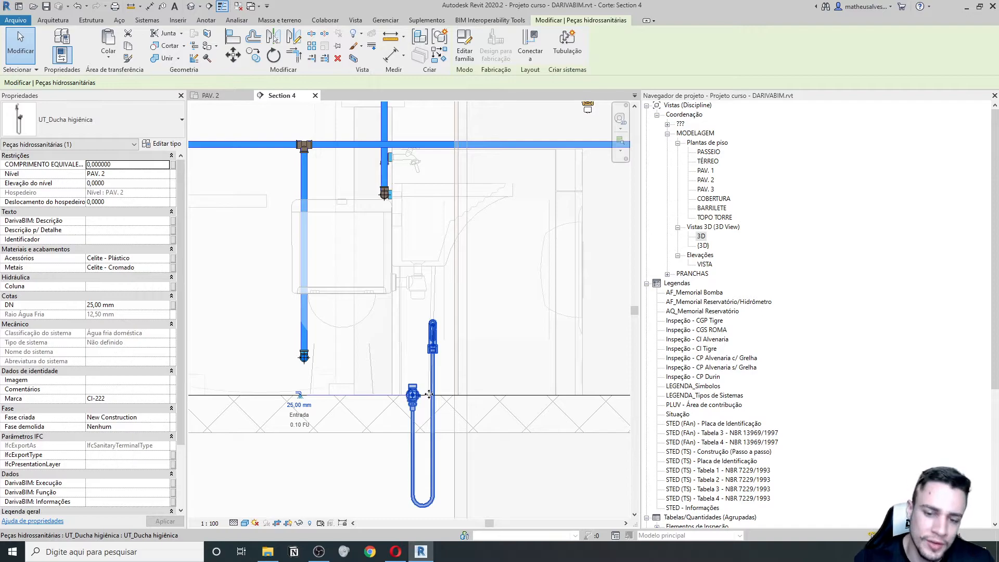
pyautogui.scroll(-1, 346, 431)
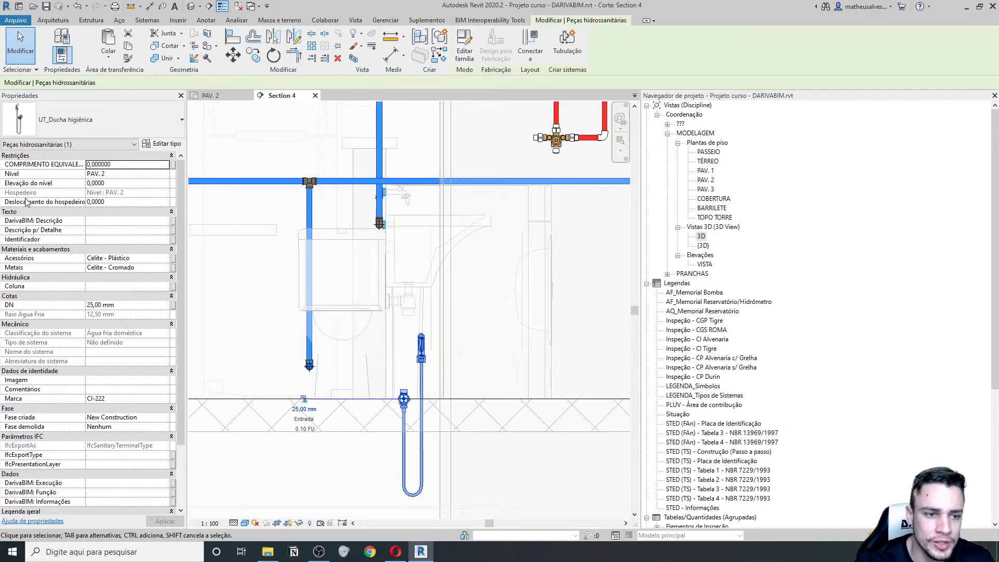
pyautogui.click(121, 201)
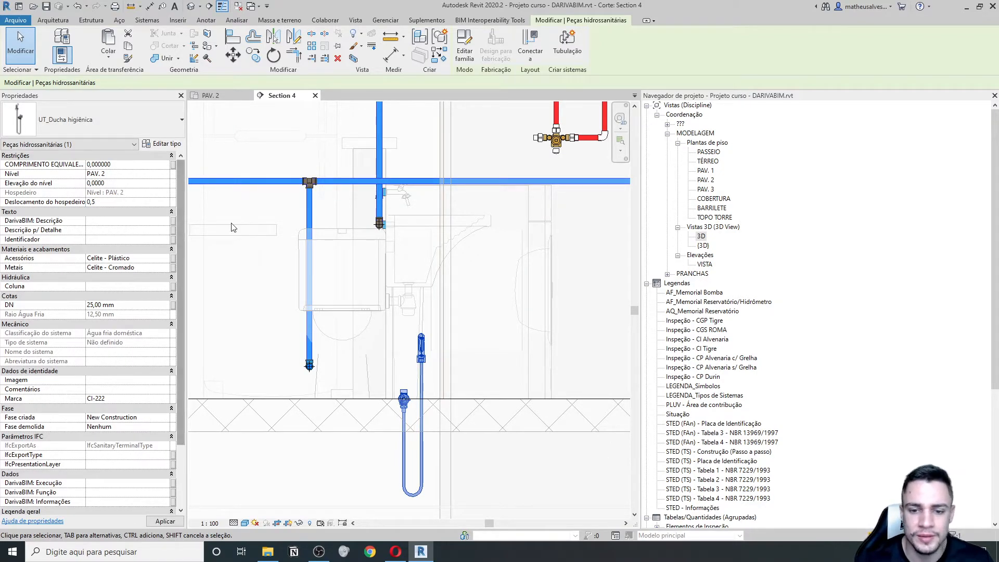
pyautogui.write('0,5')
pyautogui.press('Return')
pyautogui.click(448, 305)
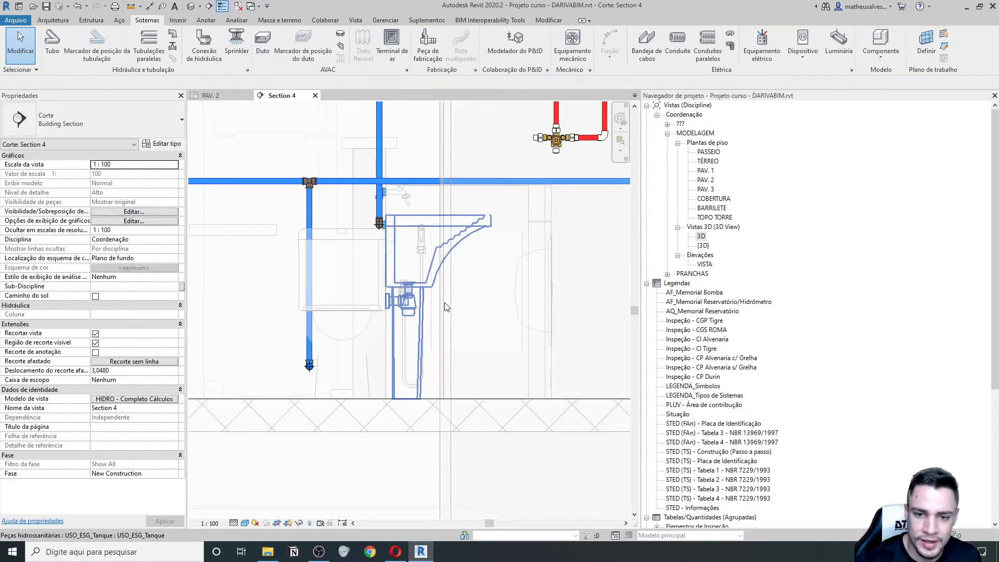
# Return to the PAV. 2 plan and connect the hygienic shower's inlet to the main cold-water pipe with a 25 mm pipe
pyautogui.click(315, 95)
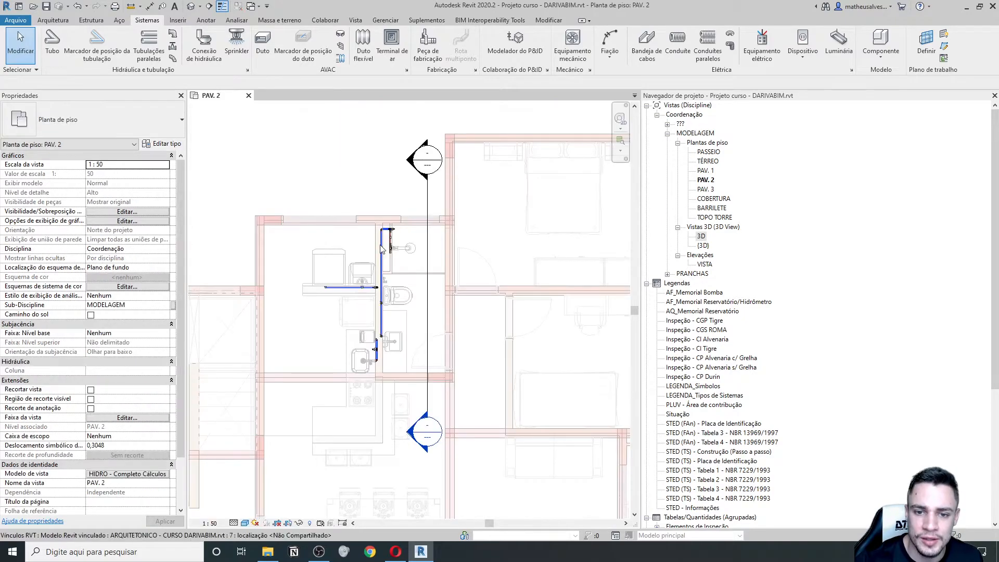
pyautogui.scroll(5, 388, 294)
pyautogui.click(358, 227)
pyautogui.scroll(5, 356, 227)
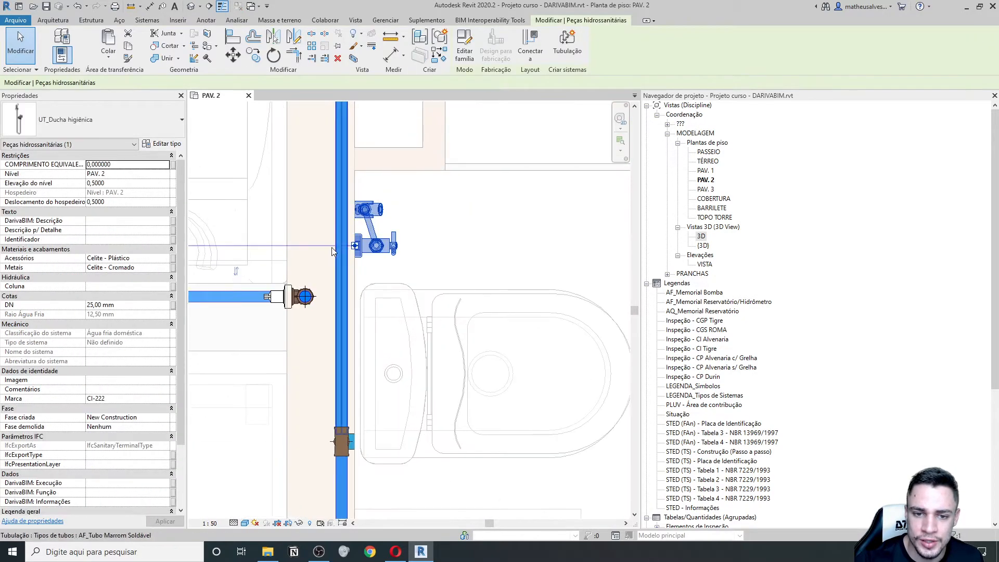
pyautogui.moveTo(337, 250); pyautogui.dragTo(479, 294, button='middle')
pyautogui.scroll(-1, 479, 294)
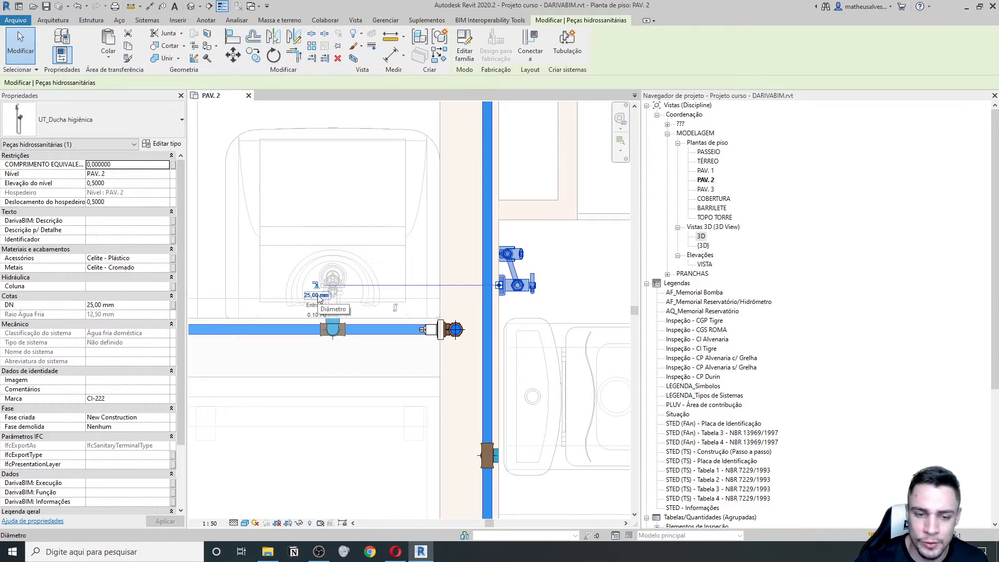
pyautogui.scroll(3, 476, 278)
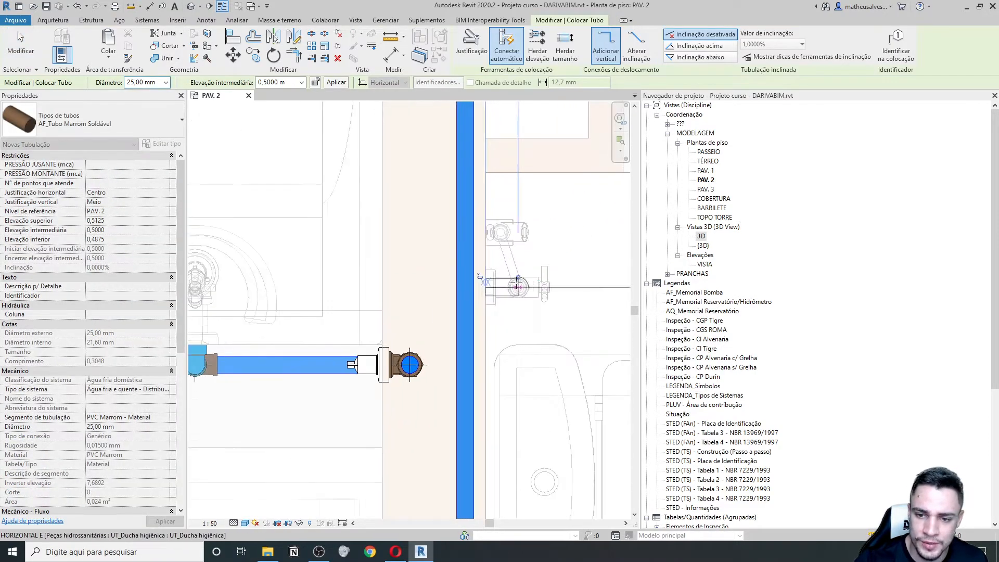
pyautogui.click(467, 288)
pyautogui.moveTo(523, 337); pyautogui.dragTo(410, 328, button='middle')
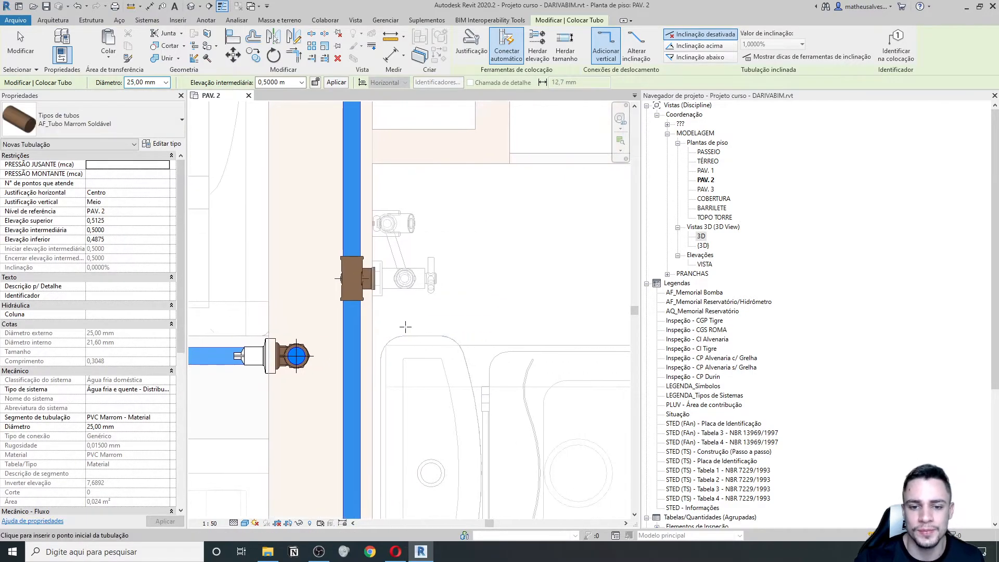
pyautogui.press('Escape')
pyautogui.press('Escape')
# Change the hygienic shower's elbow to AF_Soldavel_Joelho 90 com Bucha de Latao Standard and invert its bushing direction
pyautogui.scroll(2, 364, 265)
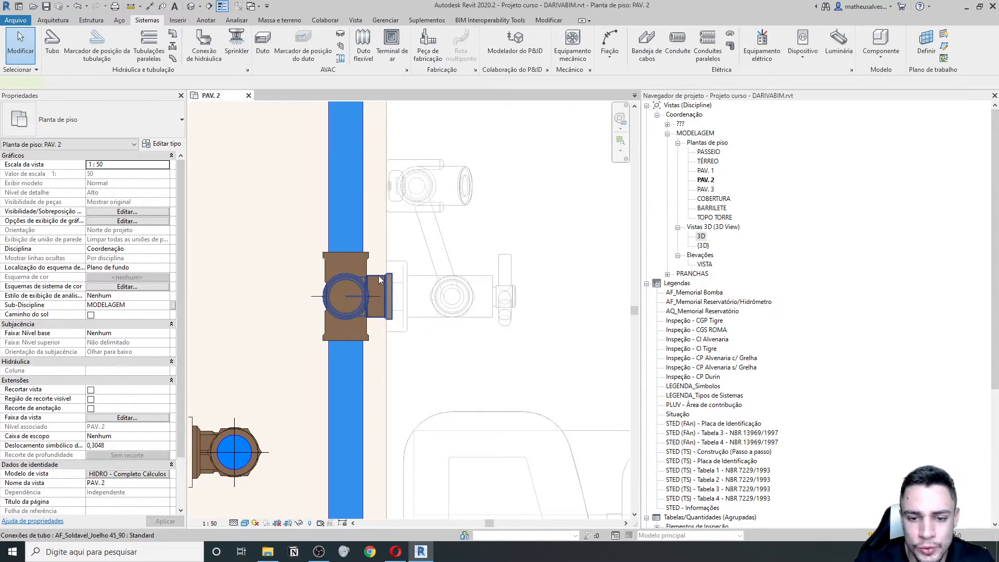
pyautogui.click(379, 276)
pyautogui.click(149, 120)
pyautogui.write('BUCH')
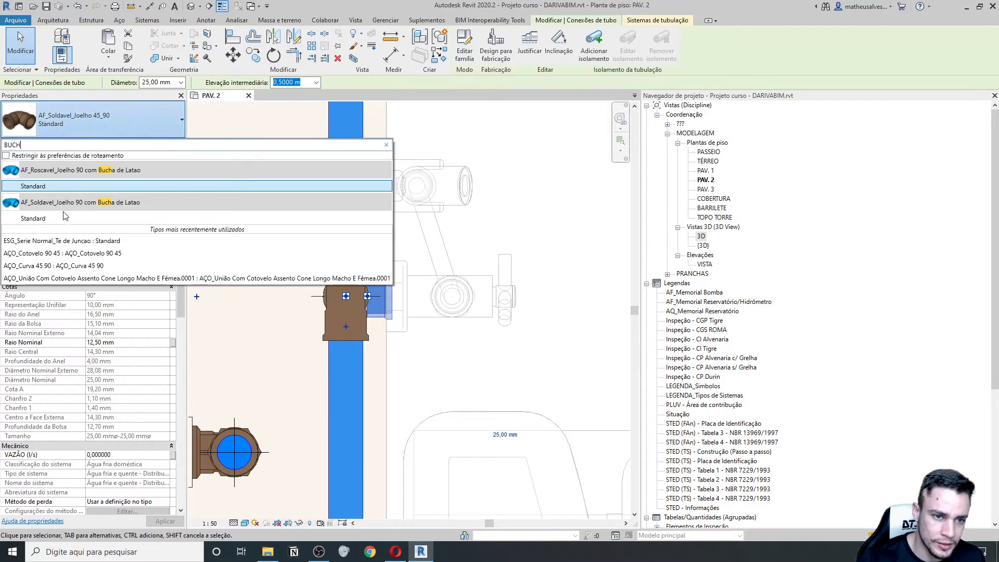
pyautogui.click(66, 218)
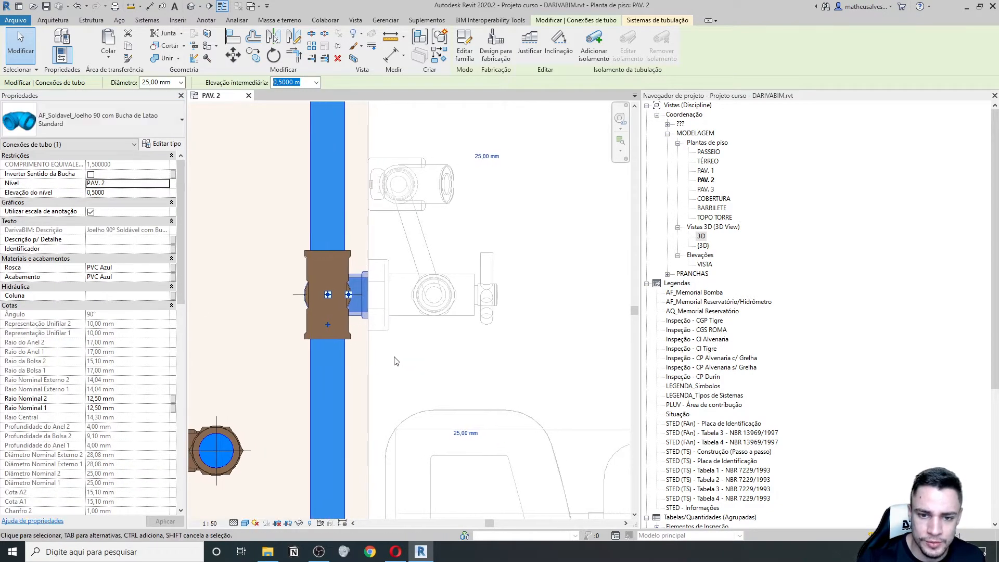
pyautogui.click(91, 174)
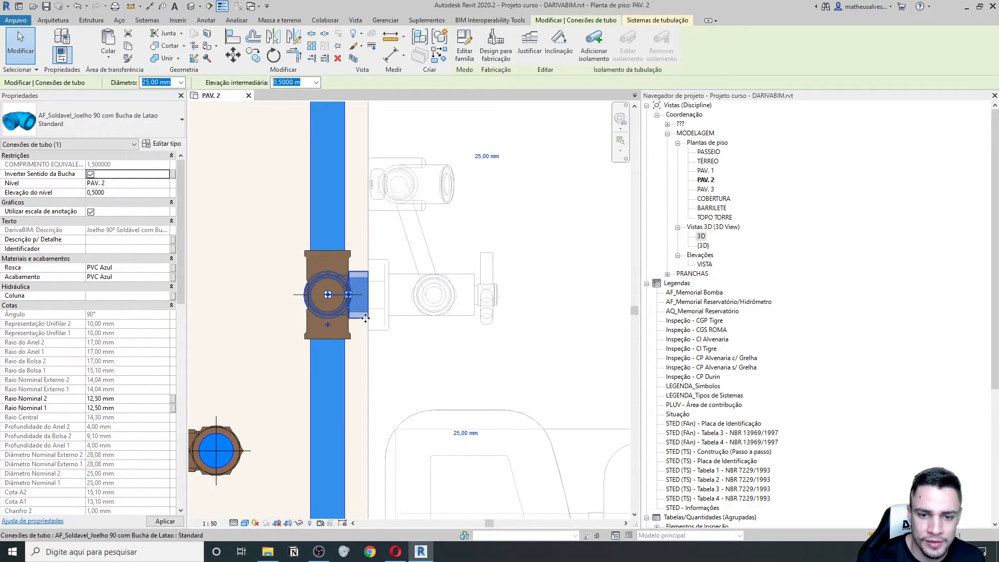
pyautogui.scroll(2, 365, 317)
pyautogui.press('Escape')
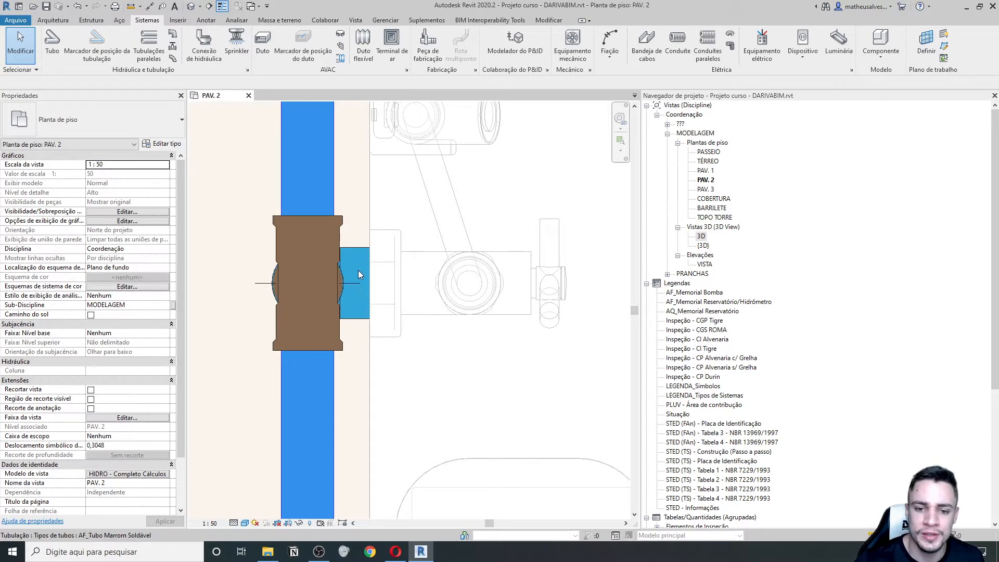
# Open the Section 4 view from the plan and check the fixture units on the hygienic shower's vertical branch pipe
pyautogui.scroll(-4, 359, 276)
pyautogui.moveTo(447, 316); pyautogui.dragTo(377, 313, button='middle')
pyautogui.scroll(-3, 377, 313)
pyautogui.scroll(3, 352, 284)
pyautogui.scroll(-4, 372, 272)
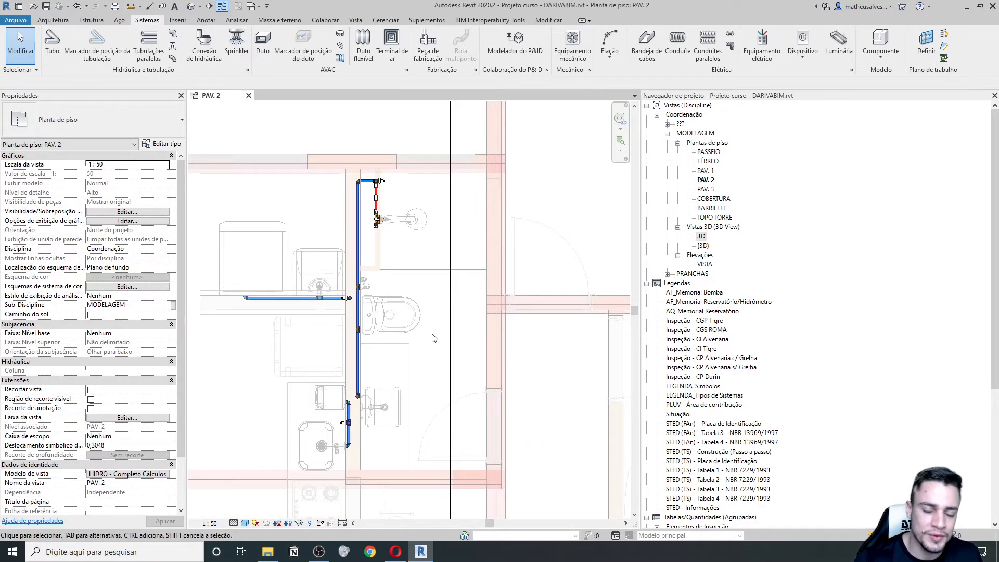
pyautogui.scroll(-2, 426, 325)
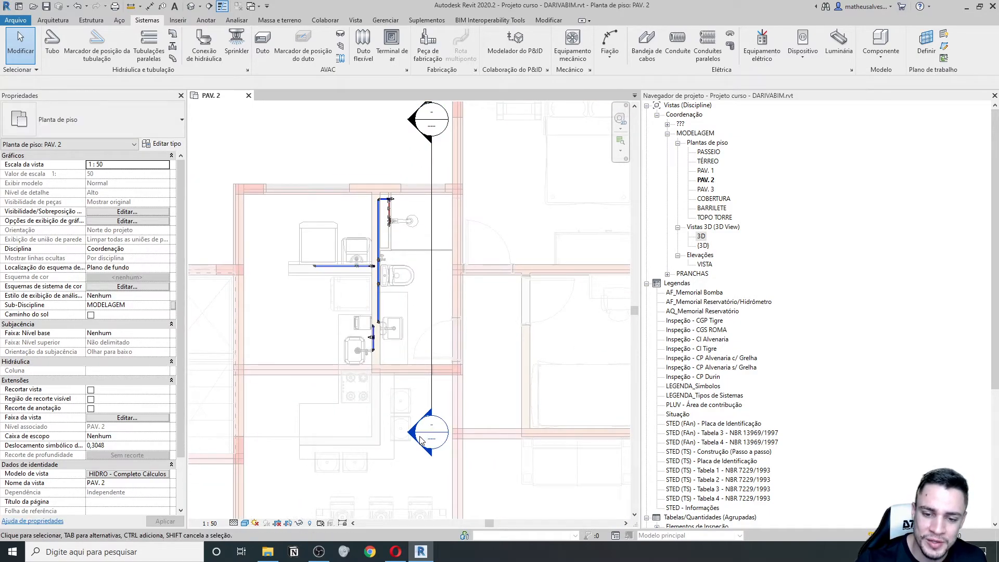
pyautogui.doubleClick(411, 437)
pyautogui.scroll(5, 407, 299)
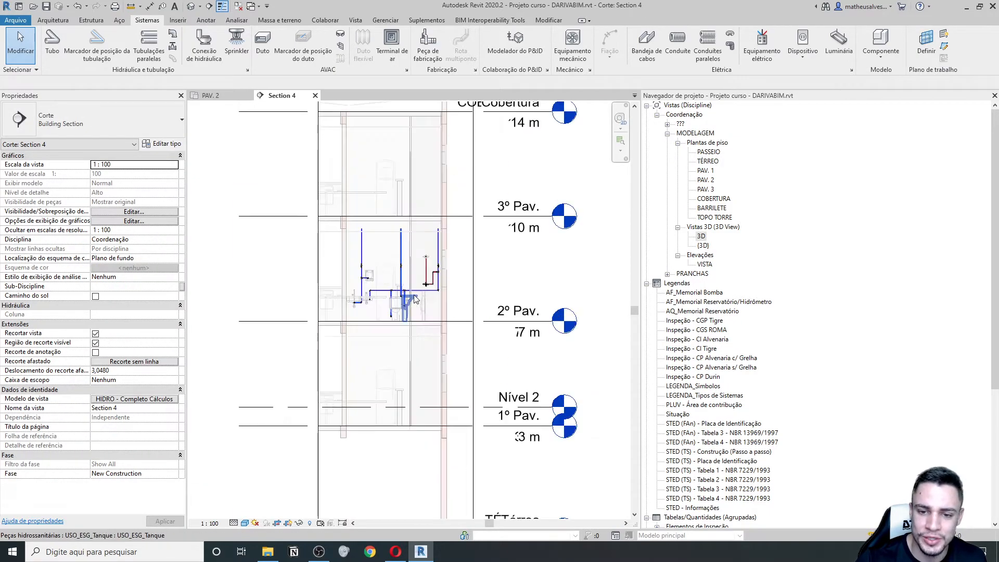
pyautogui.scroll(2, 372, 323)
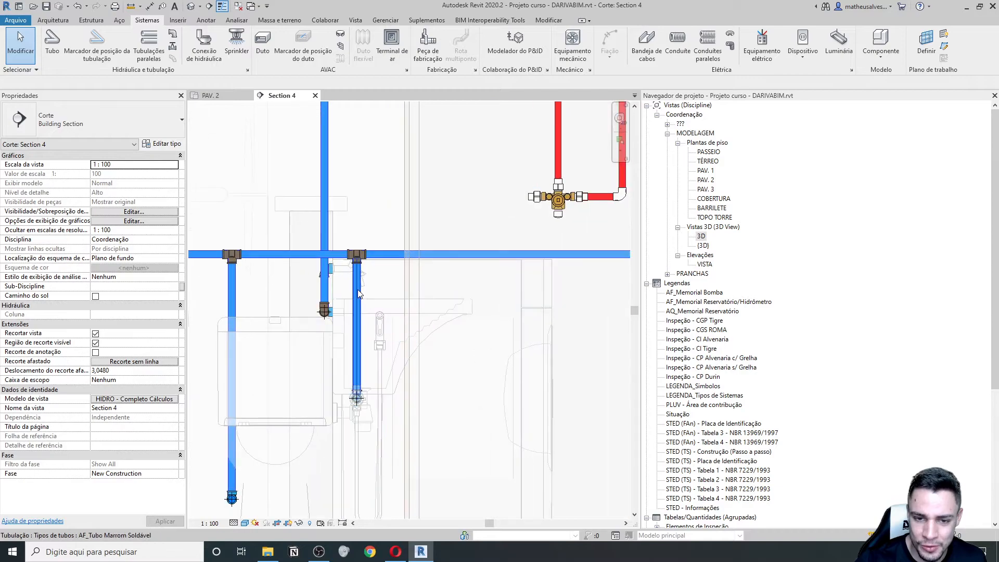
pyautogui.click(357, 322)
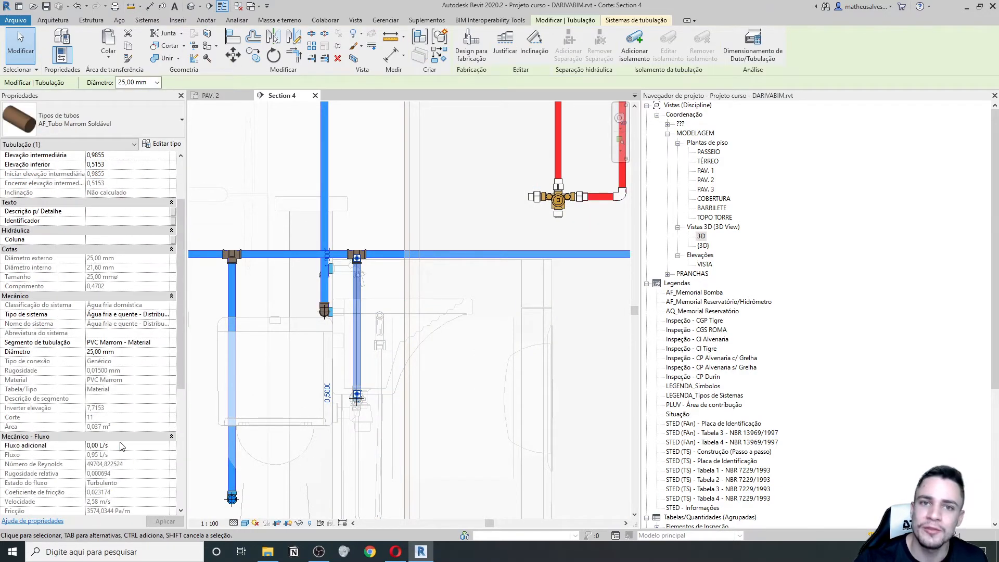
pyautogui.scroll(-3, 121, 446)
# Compare the fixture units of the horizontal cold-water pipe segments on either side of the hygienic shower's tee
pyautogui.moveTo(453, 229); pyautogui.dragTo(397, 284, button='middle')
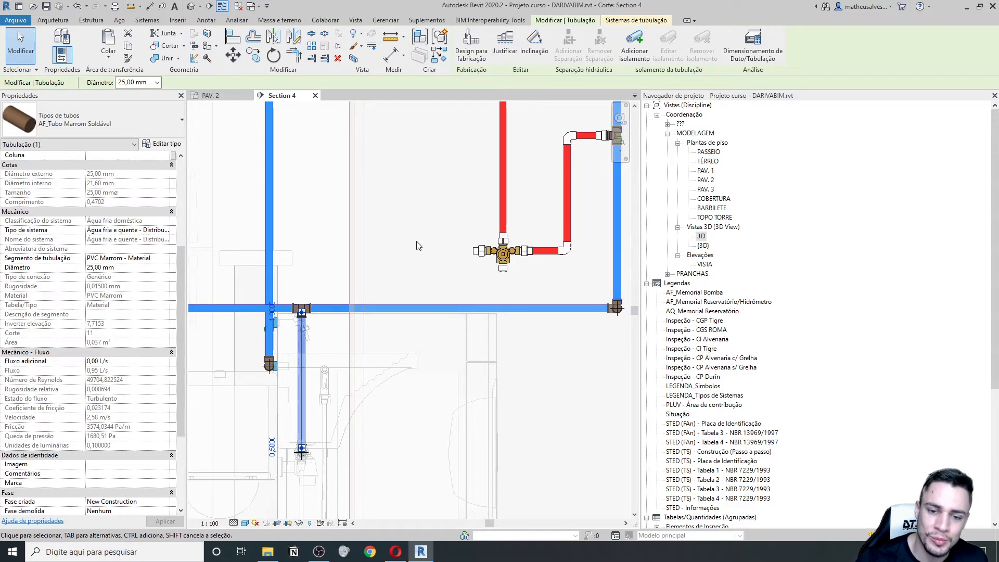
pyautogui.scroll(-1, 419, 246)
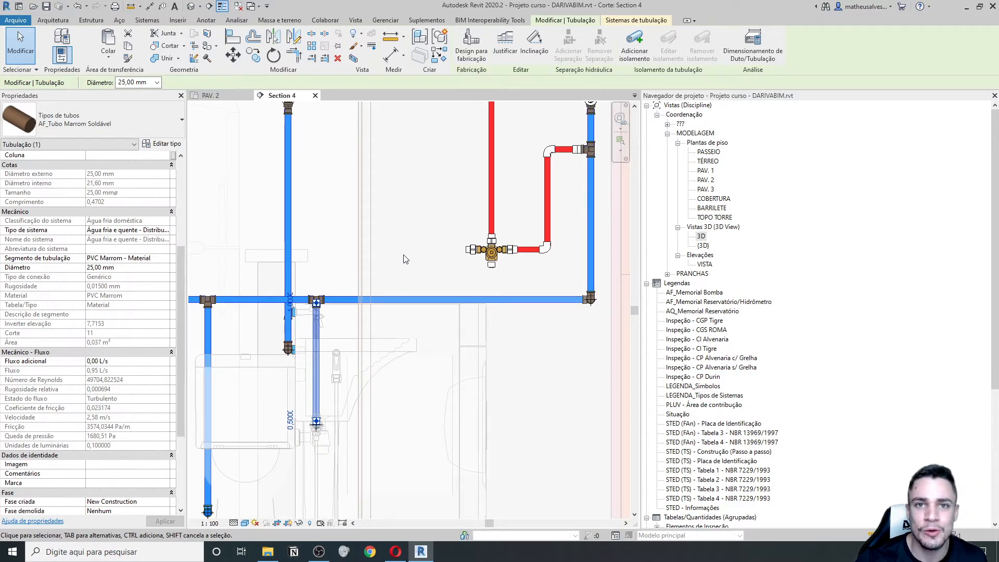
pyautogui.click(263, 299)
pyautogui.moveTo(247, 383); pyautogui.dragTo(354, 418, button='middle')
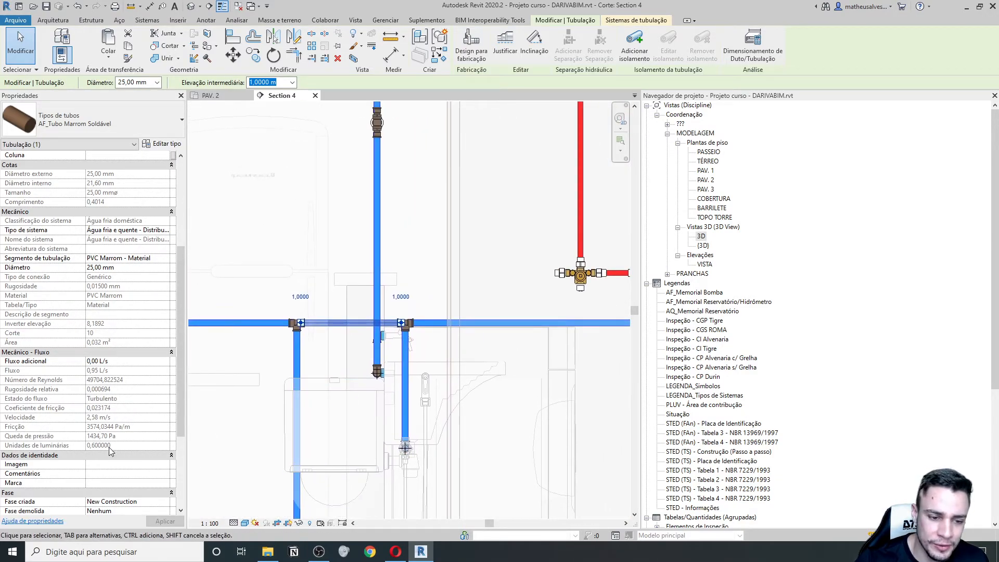
pyautogui.click(441, 323)
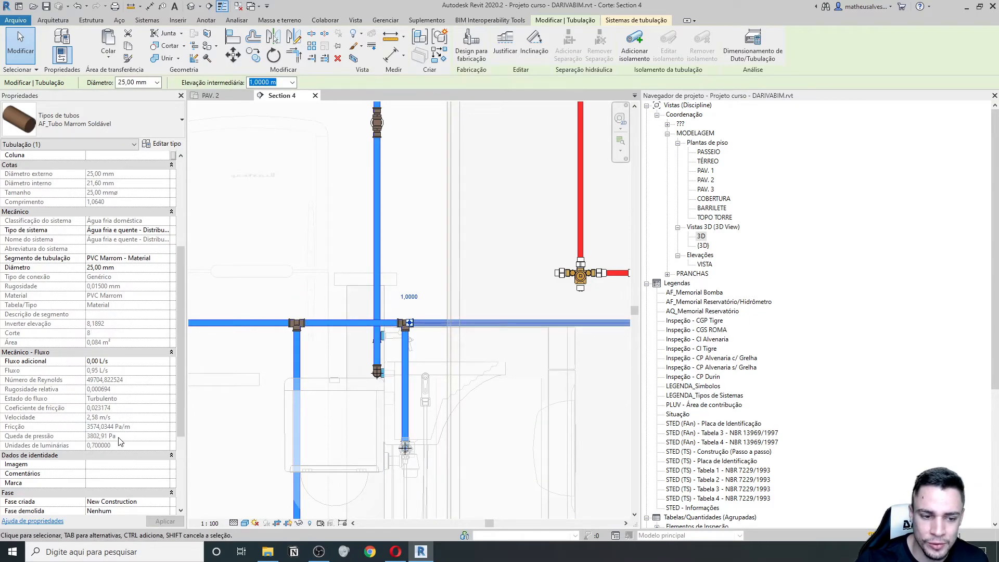
# Check the fixture units on the shower's Aquatherm branch and on the riser segment between its tee and the valve
pyautogui.scroll(-3, 119, 437)
pyautogui.moveTo(466, 348); pyautogui.dragTo(224, 411, button='middle')
pyautogui.scroll(-1, 223, 409)
pyautogui.scroll(2, 408, 255)
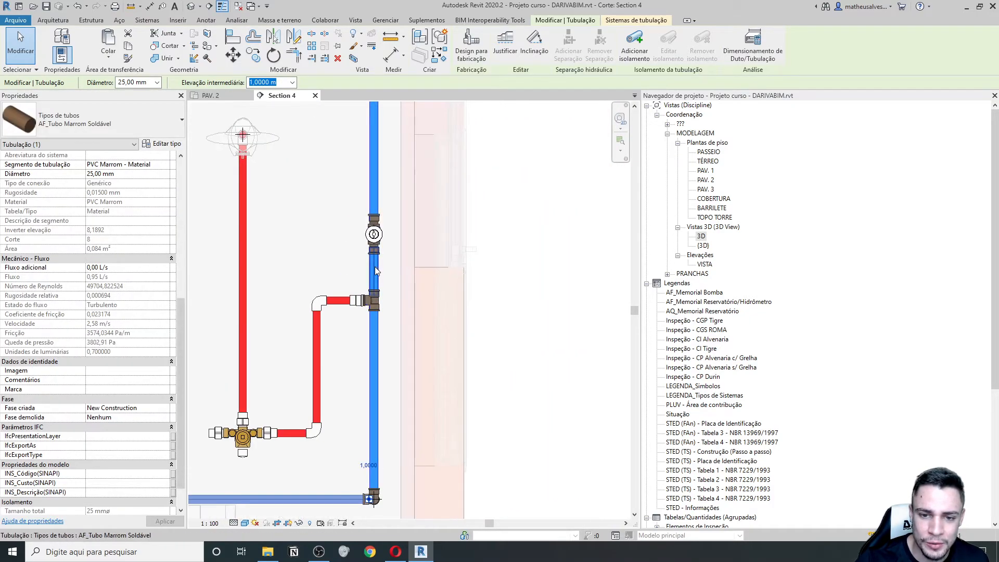
pyautogui.click(317, 332)
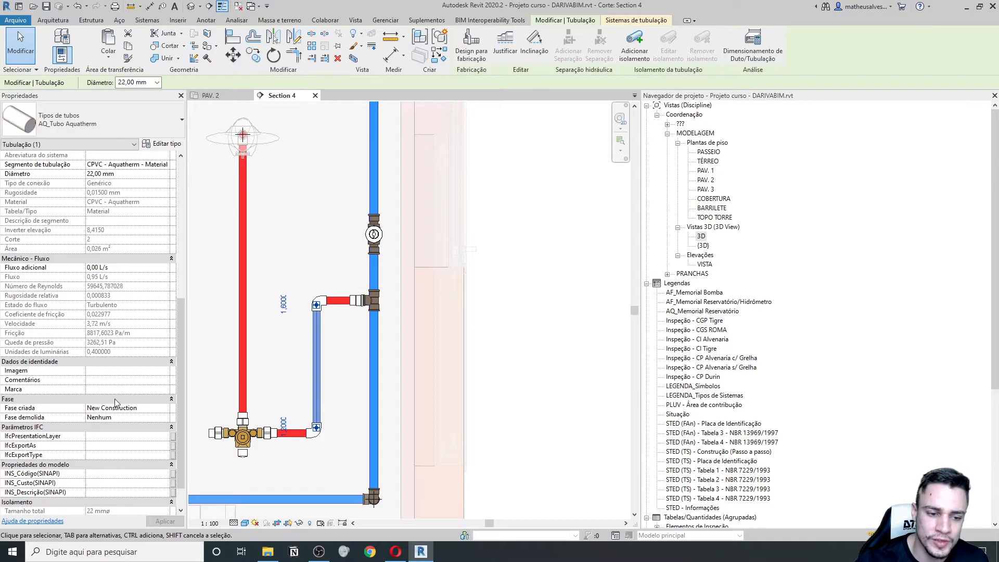
pyautogui.click(375, 271)
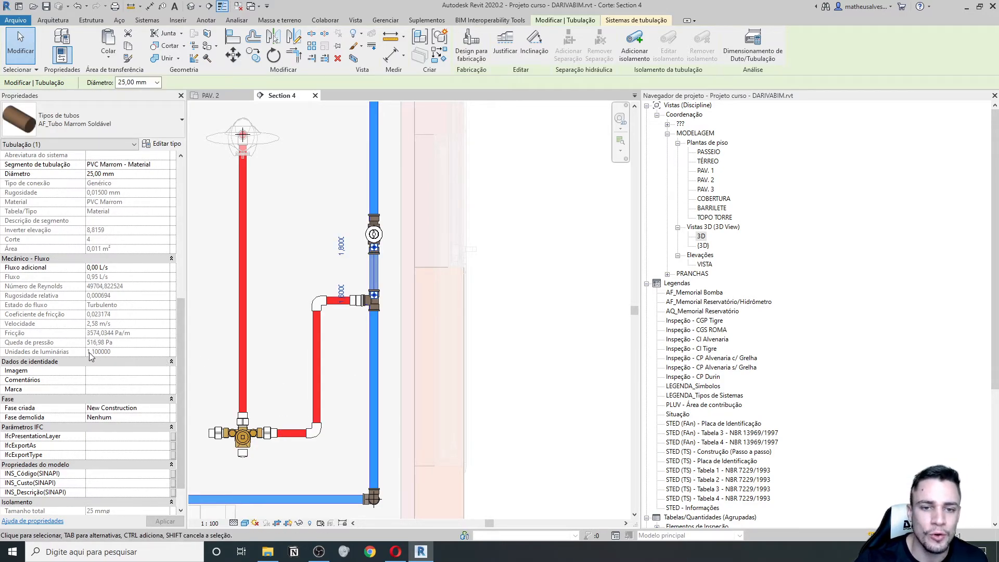
# Clear the pipe selection and review the three cold-water risers between 2º Pav. and 3º Pav. in the section
pyautogui.scroll(-2, 326, 229)
pyautogui.moveTo(335, 193); pyautogui.dragTo(443, 310, button='middle')
pyautogui.click(350, 217)
pyautogui.scroll(-2, 291, 267)
pyautogui.press('Escape')
pyautogui.scroll(-3, 414, 280)
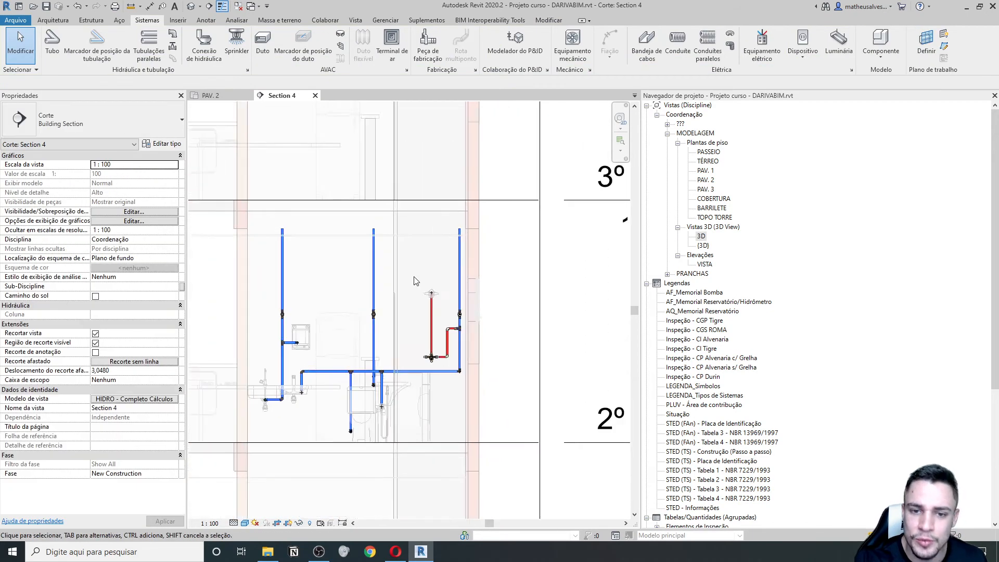
pyautogui.moveTo(414, 280); pyautogui.dragTo(430, 287, button='middle')
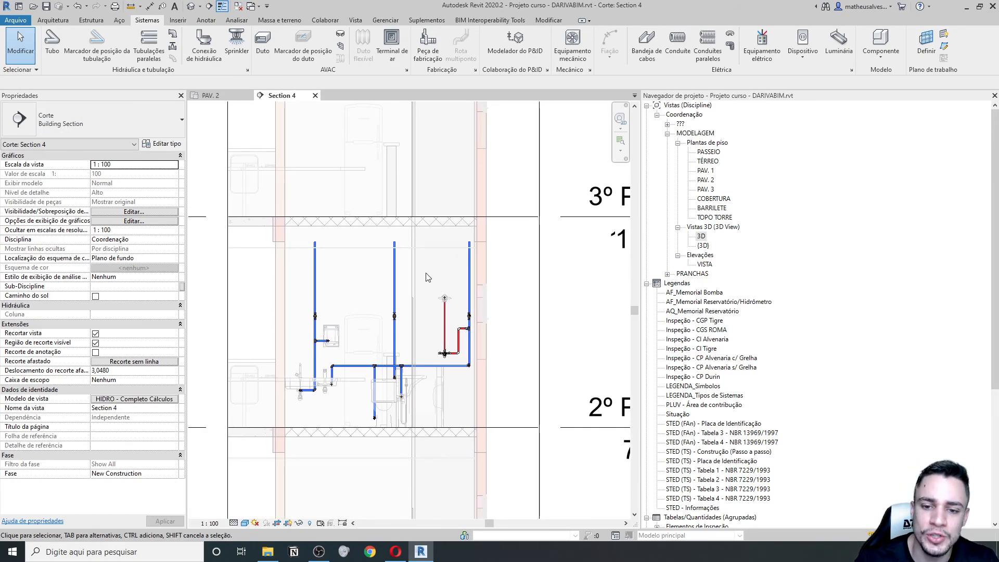
pyautogui.moveTo(426, 277); pyautogui.dragTo(438, 275, button='middle')
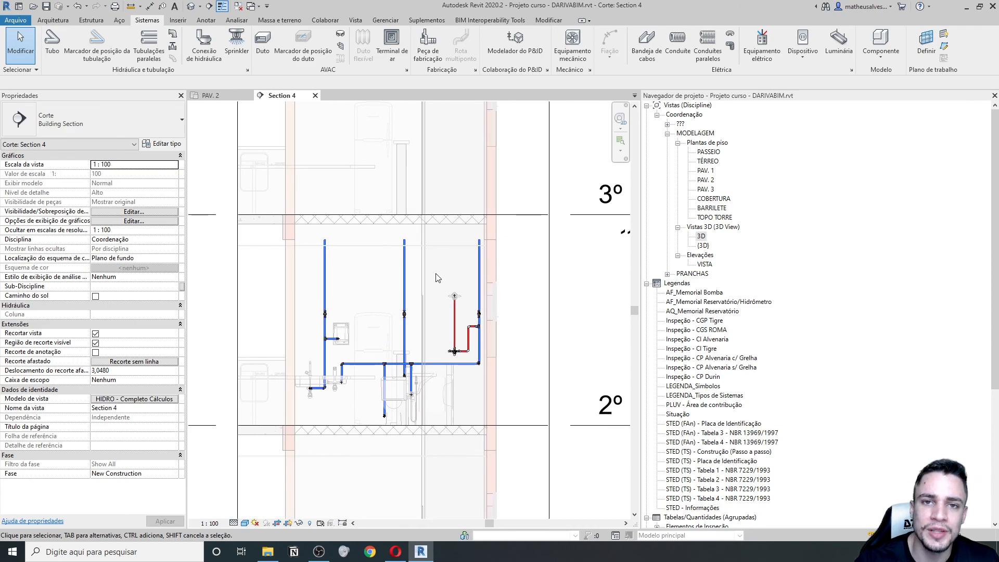